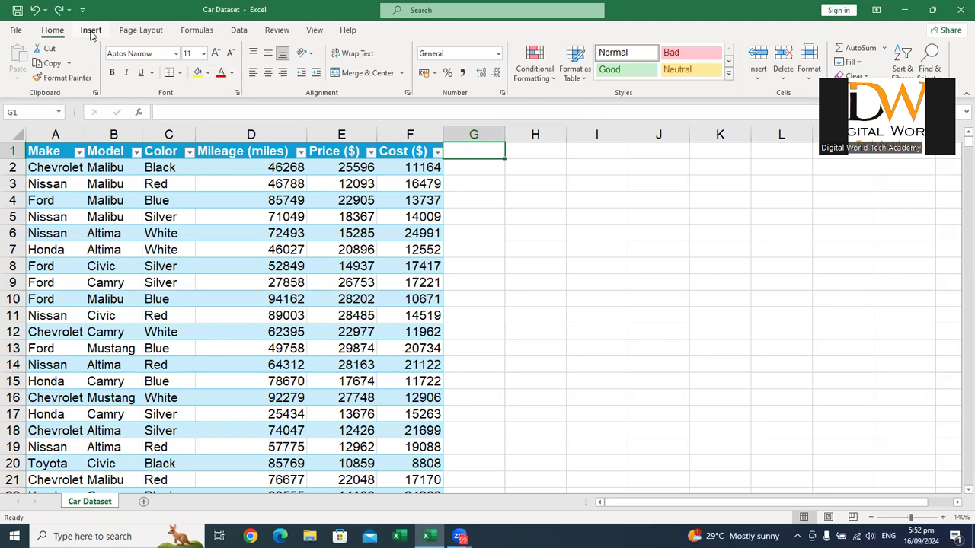
{"action": "left_click", "coordinate": [90, 31]}
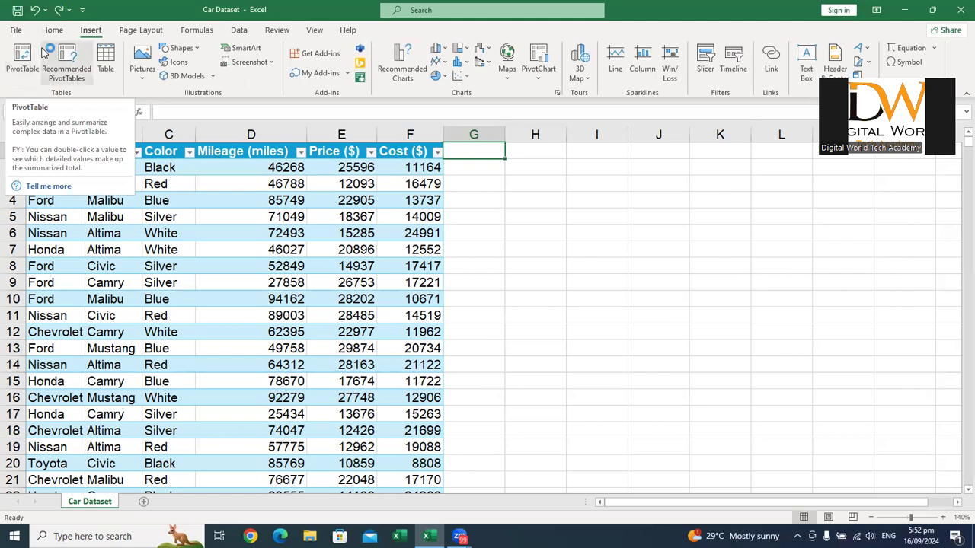
{"action": "left_click", "coordinate": [29, 67]}
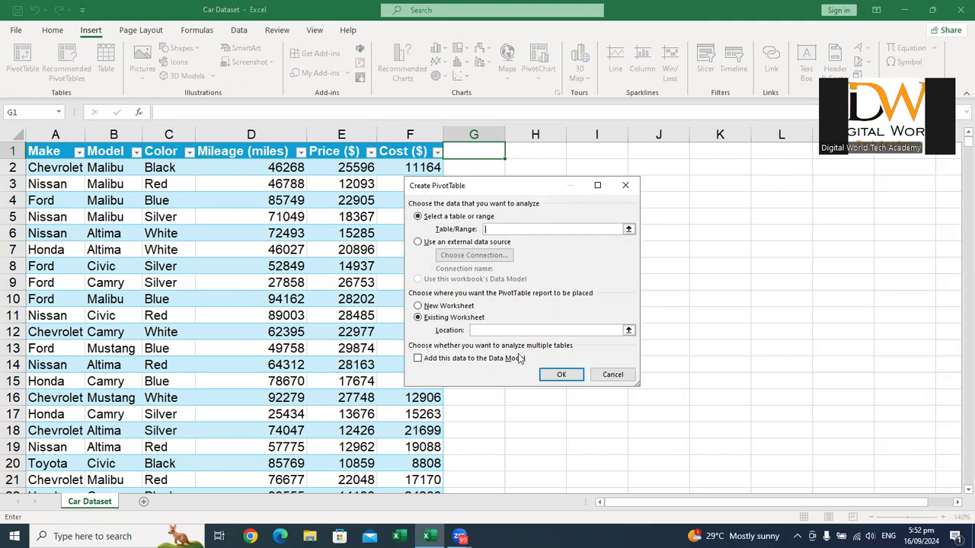
{"action": "left_click", "coordinate": [602, 373]}
Step: Create a PivotTable from the car data table Sheet1__2 on a new worksheet
{"action": "left_click", "coordinate": [224, 281]}
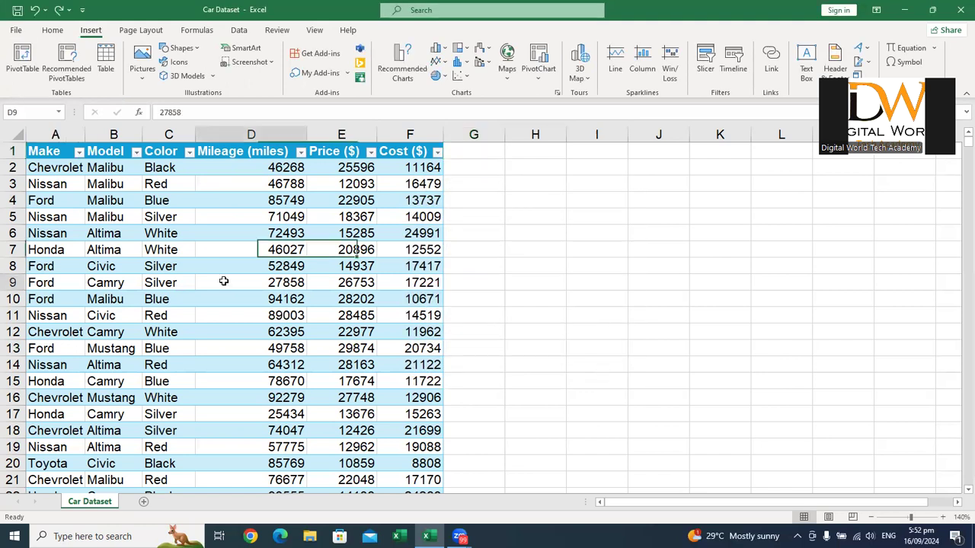
{"action": "left_click", "coordinate": [37, 55]}
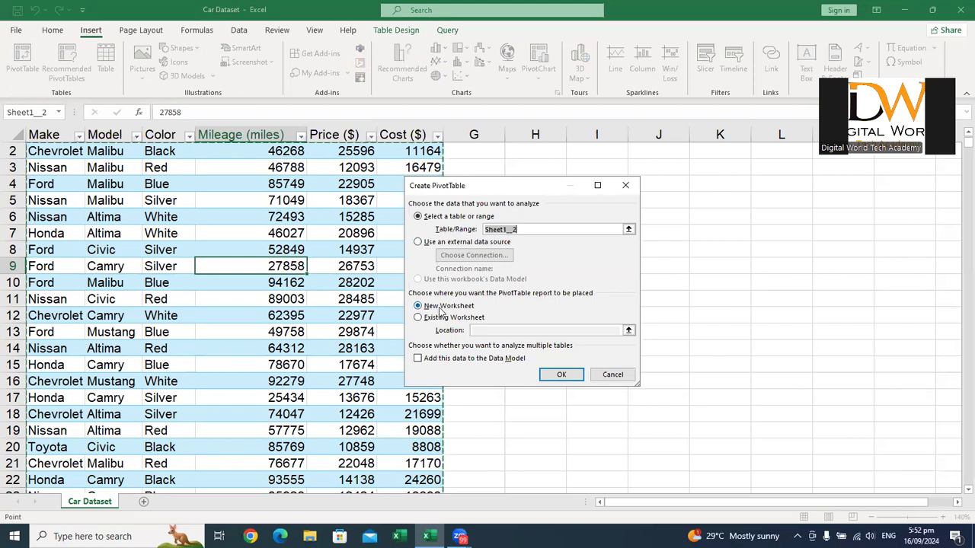
{"action": "left_click", "coordinate": [557, 376]}
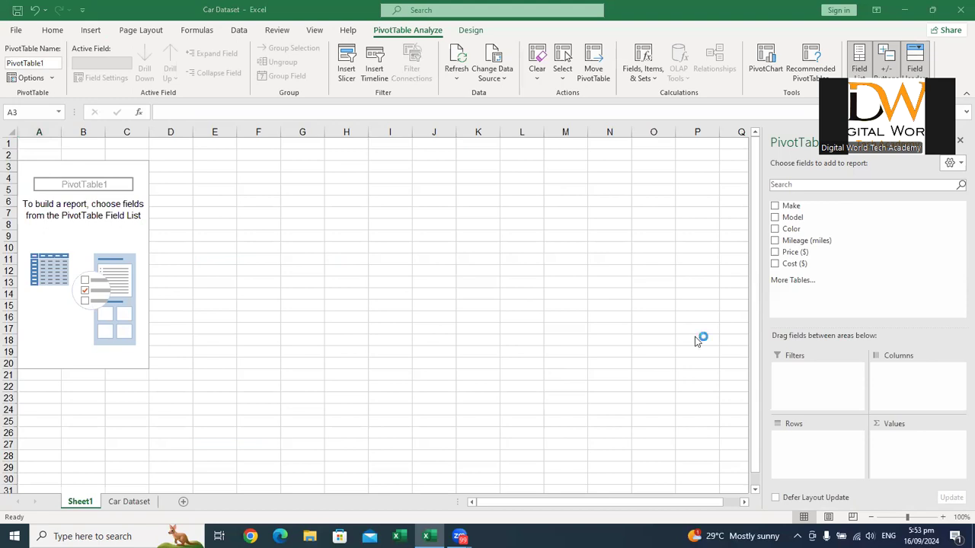
Step: Add the Make field to the PivotTable's Rows area
{"action": "left_click", "coordinate": [792, 206]}
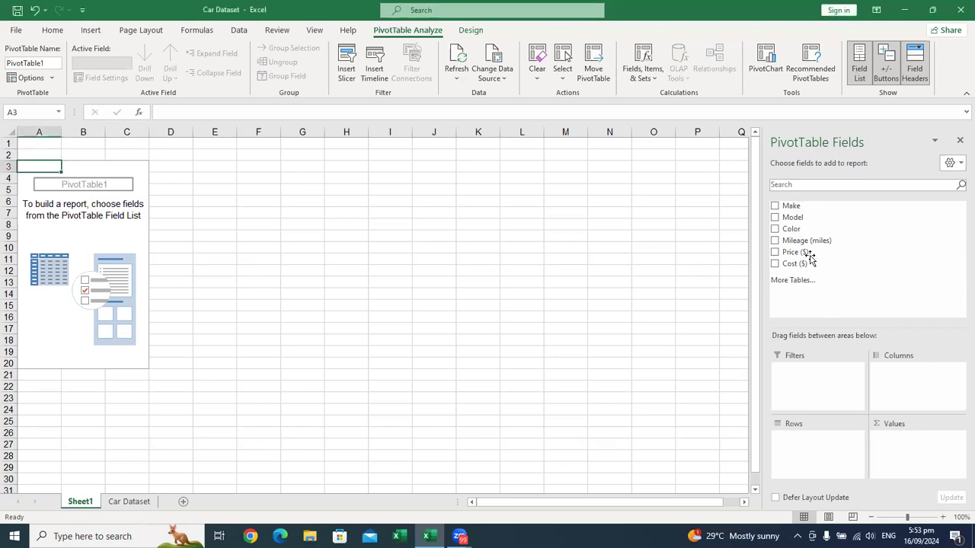
{"action": "left_click_drag", "start_coordinate": [792, 207], "coordinate": [798, 449]}
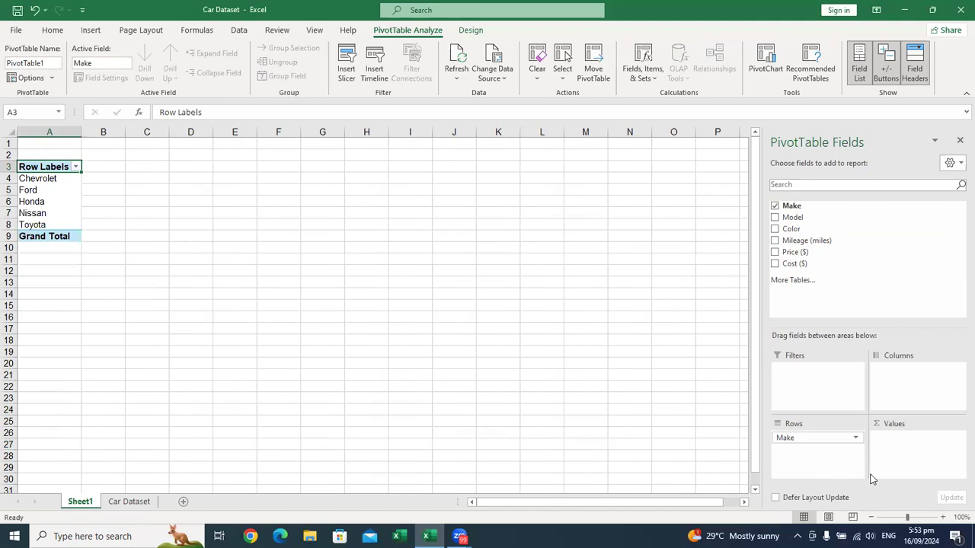
{"action": "left_click", "coordinate": [942, 518]}
{"action": "left_click", "coordinate": [942, 518]}
{"action": "left_click", "coordinate": [942, 518]}
{"action": "left_click", "coordinate": [942, 518]}
{"action": "left_click", "coordinate": [942, 518]}
{"action": "left_click", "coordinate": [943, 518]}
{"action": "left_click", "coordinate": [942, 518]}
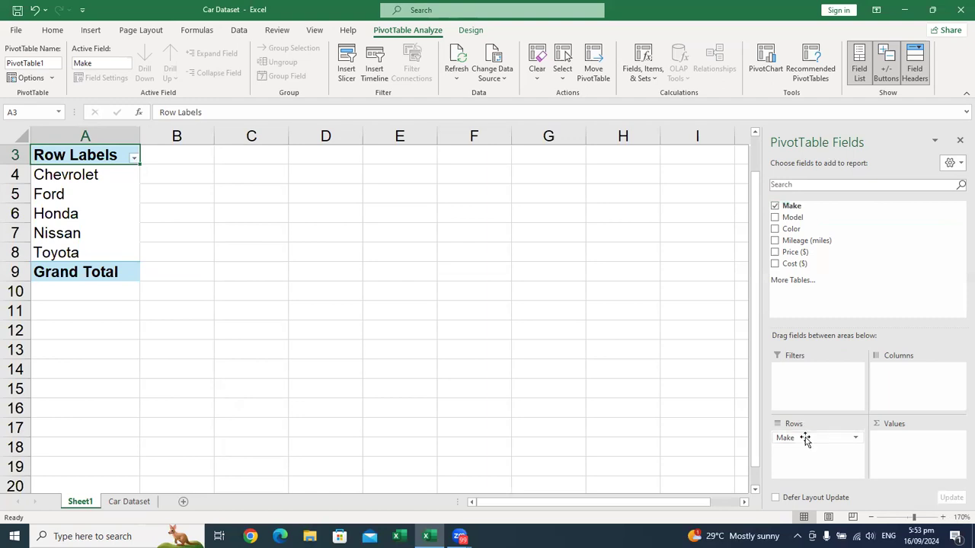
Step: Try the Make field in the Columns area and return it to Rows
{"action": "left_click_drag", "start_coordinate": [812, 440], "coordinate": [928, 383]}
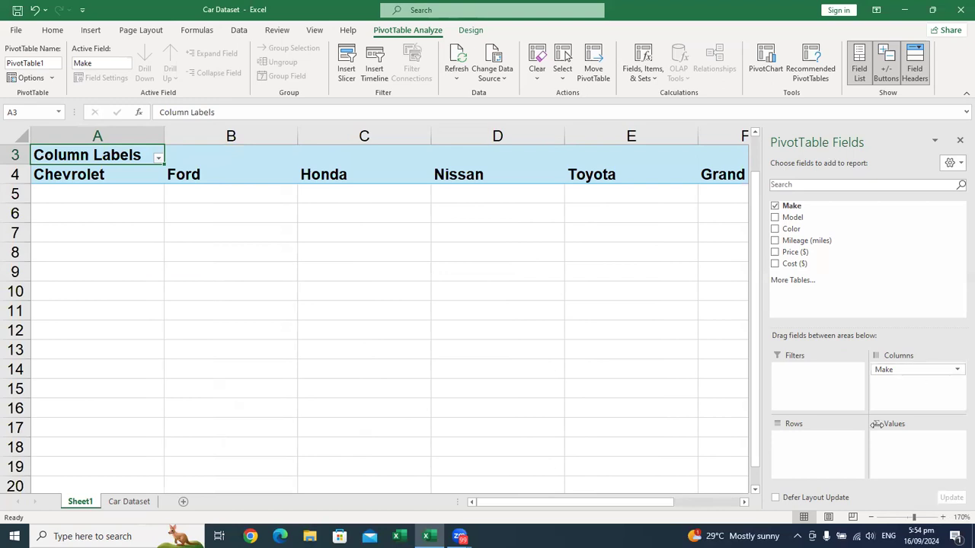
{"action": "left_click_drag", "start_coordinate": [911, 374], "coordinate": [806, 457]}
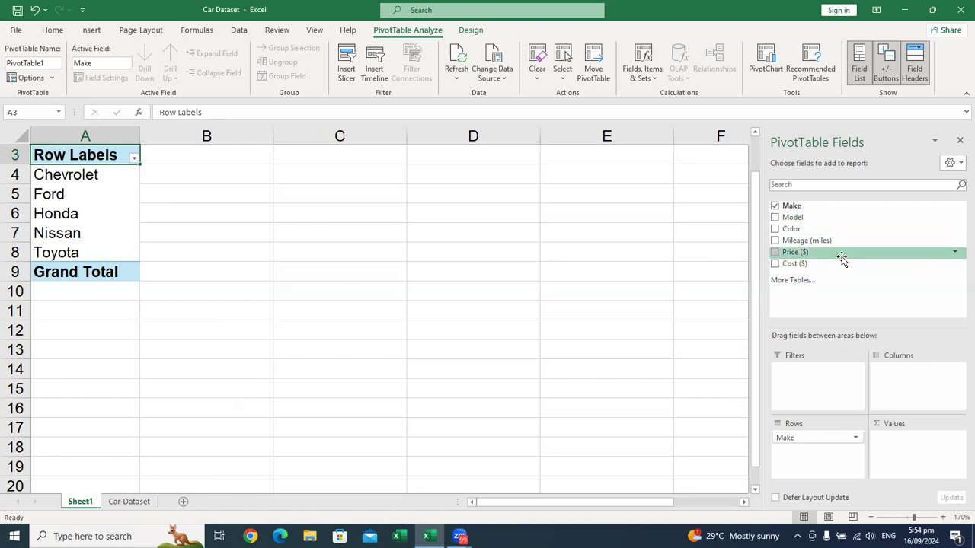
Step: Add the Price ($) field to the Values area to sum the price for each make
{"action": "left_click_drag", "start_coordinate": [842, 259], "coordinate": [905, 454]}
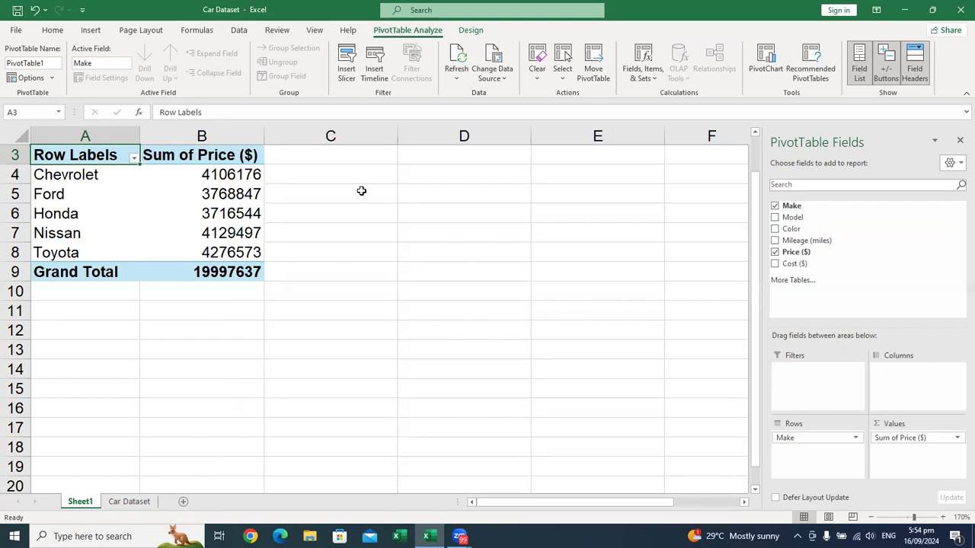
{"action": "mouse_move", "coordinate": [164, 186]}
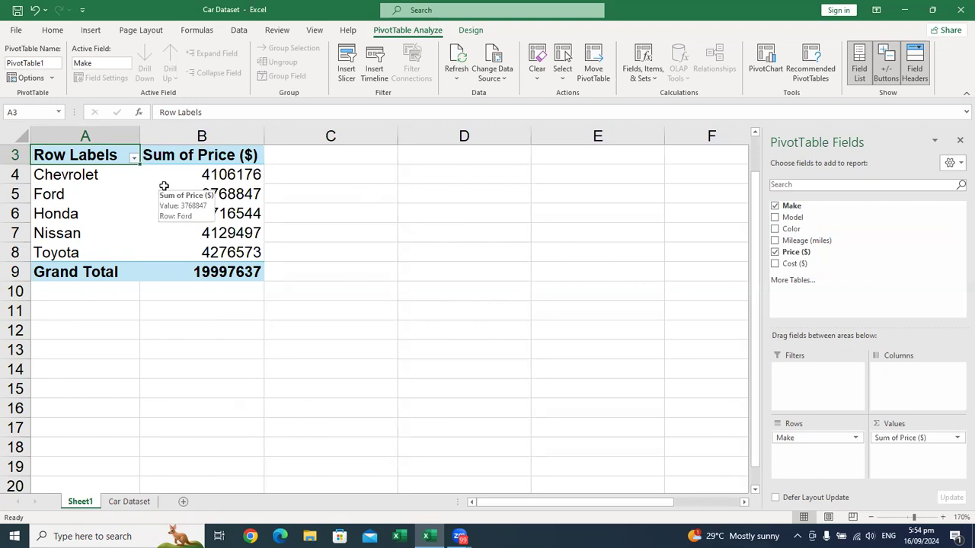
{"action": "mouse_move", "coordinate": [209, 212]}
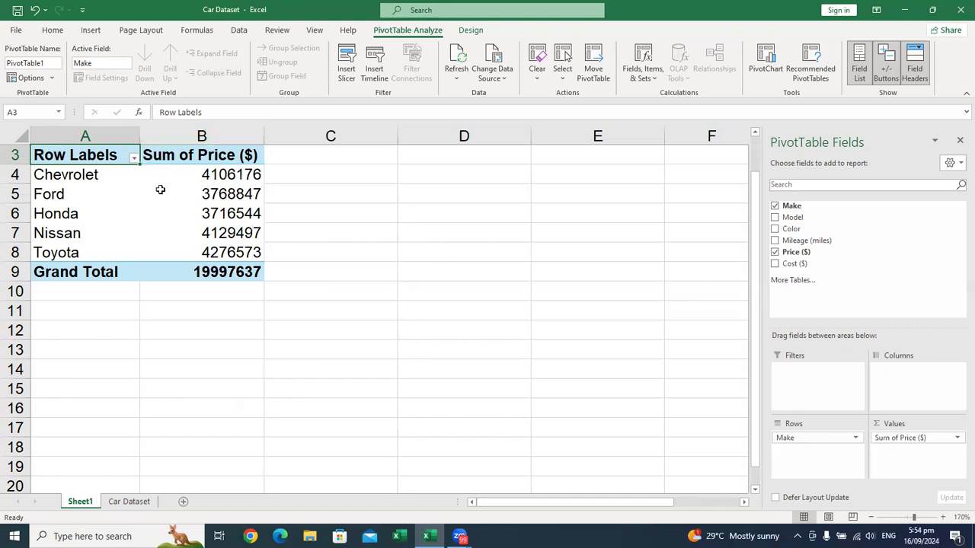
{"action": "mouse_move", "coordinate": [164, 237]}
Step: Sort the car makes by Sum of Price ($) from smallest to largest
{"action": "left_click", "coordinate": [211, 195]}
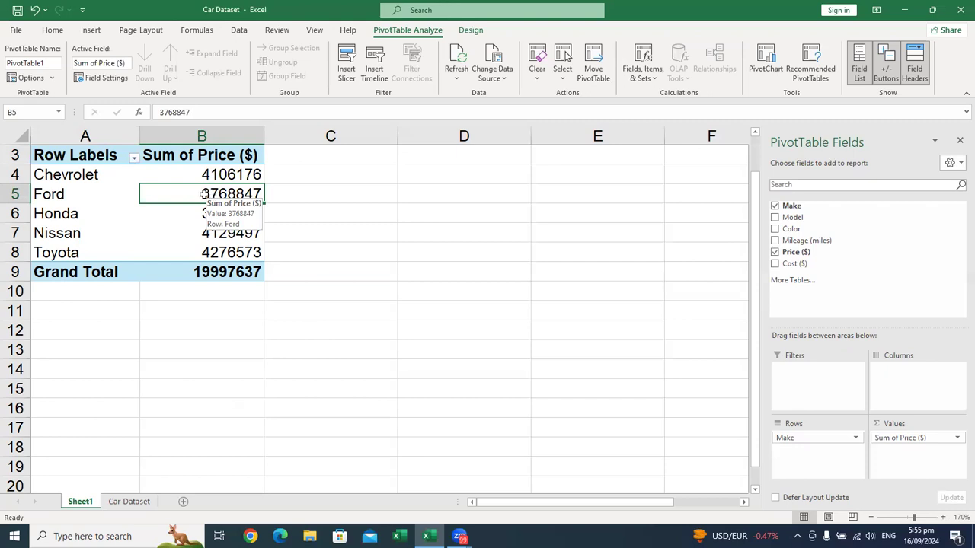
{"action": "right_click", "coordinate": [204, 196]}
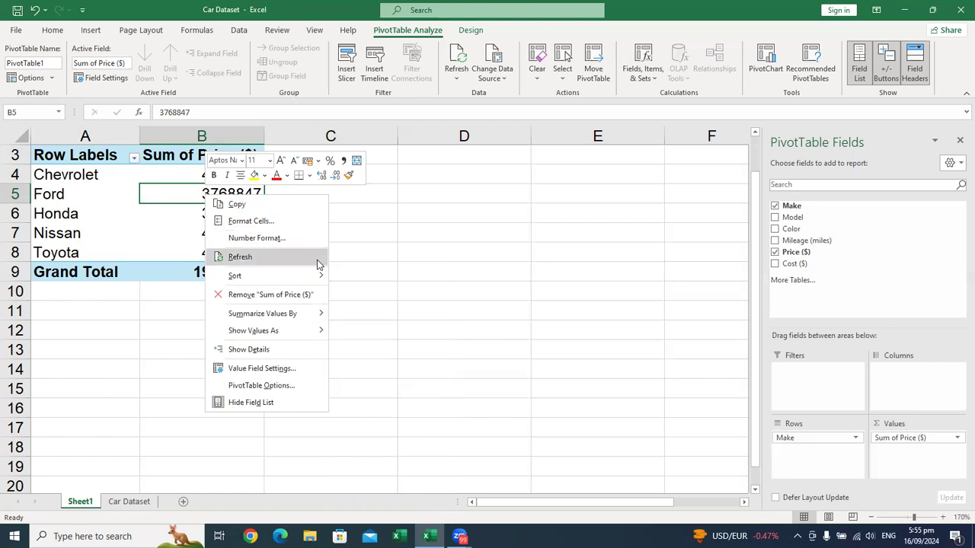
{"action": "mouse_move", "coordinate": [318, 276]}
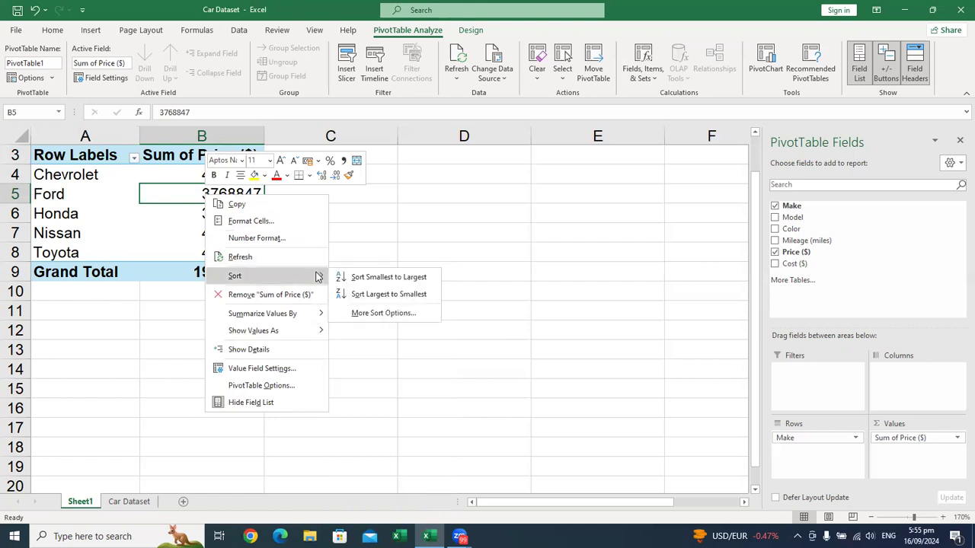
{"action": "left_click", "coordinate": [347, 277]}
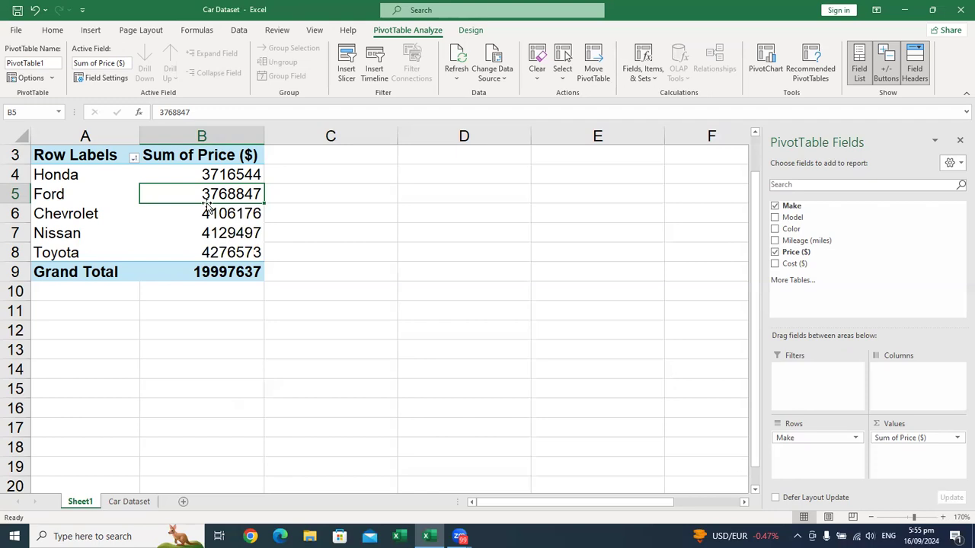
Step: Sort the makes by Sum of Price ($) from largest to smallest and add Cost ($) as a second value field
{"action": "right_click", "coordinate": [207, 215]}
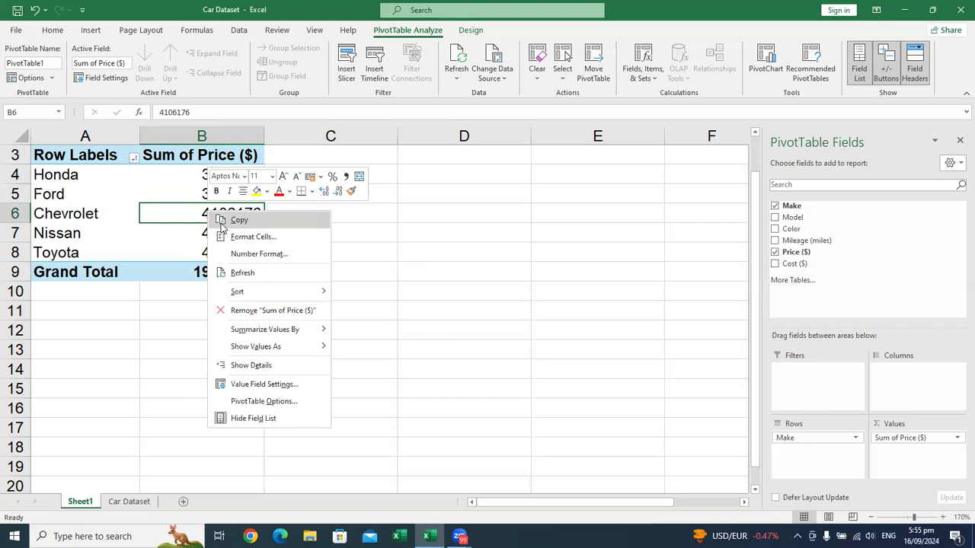
{"action": "mouse_move", "coordinate": [278, 290]}
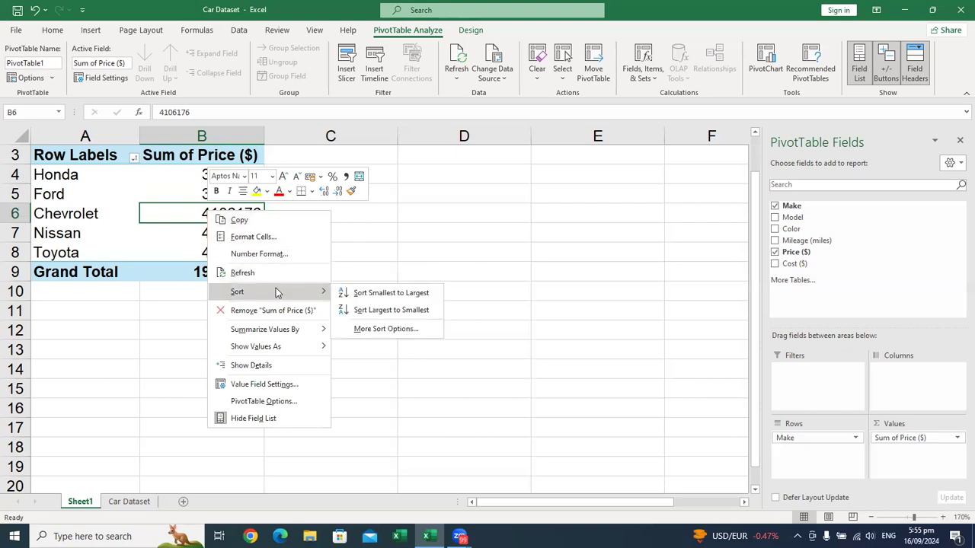
{"action": "left_click", "coordinate": [391, 310]}
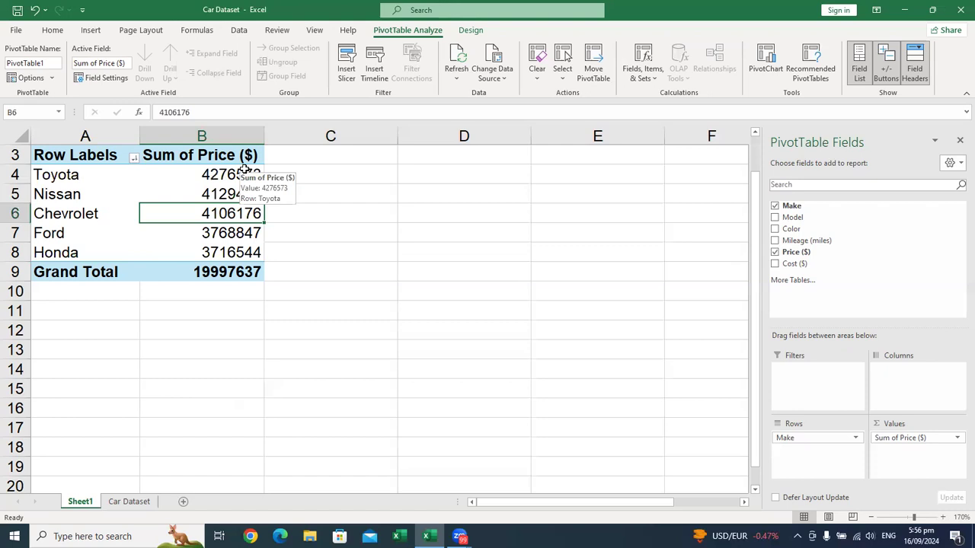
{"action": "left_click_drag", "start_coordinate": [794, 264], "coordinate": [911, 463]}
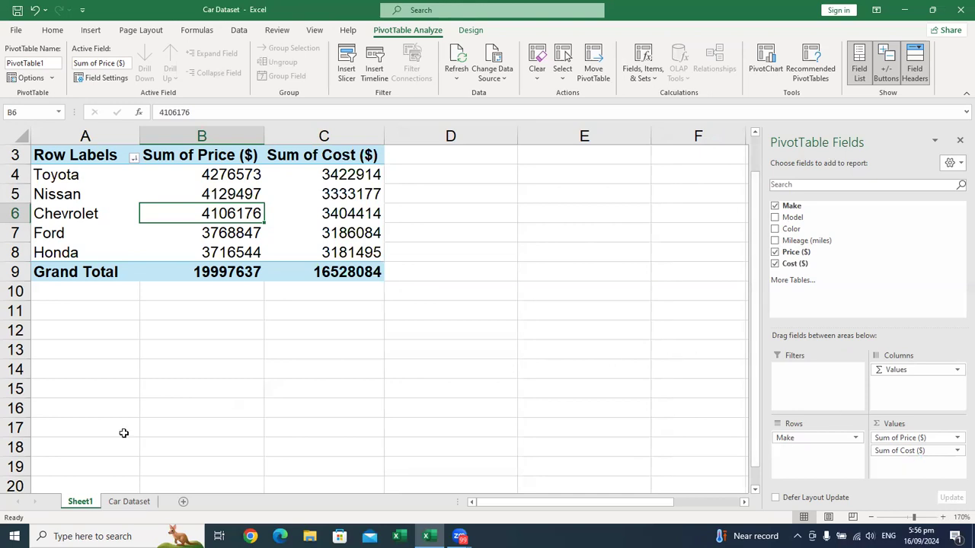
Step: Rename the PivotTable worksheet as Price and Cost of Car Make
{"action": "double_click", "coordinate": [80, 502]}
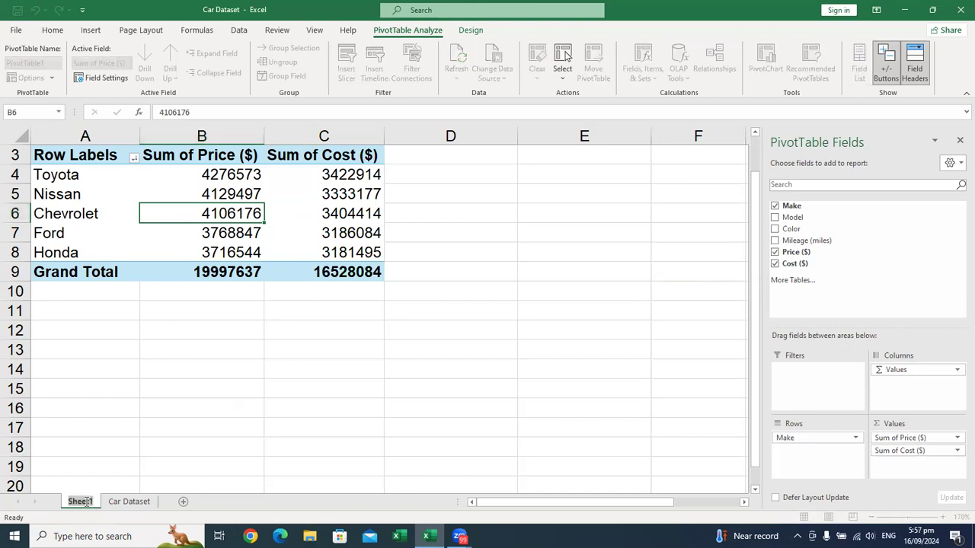
{"action": "type", "text": "Pr"}
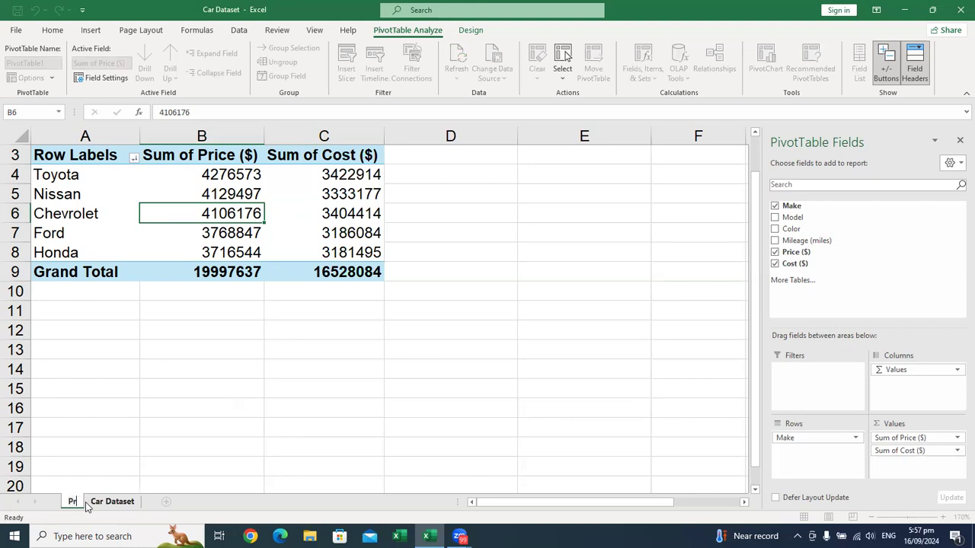
{"action": "type", "text": "ice"}
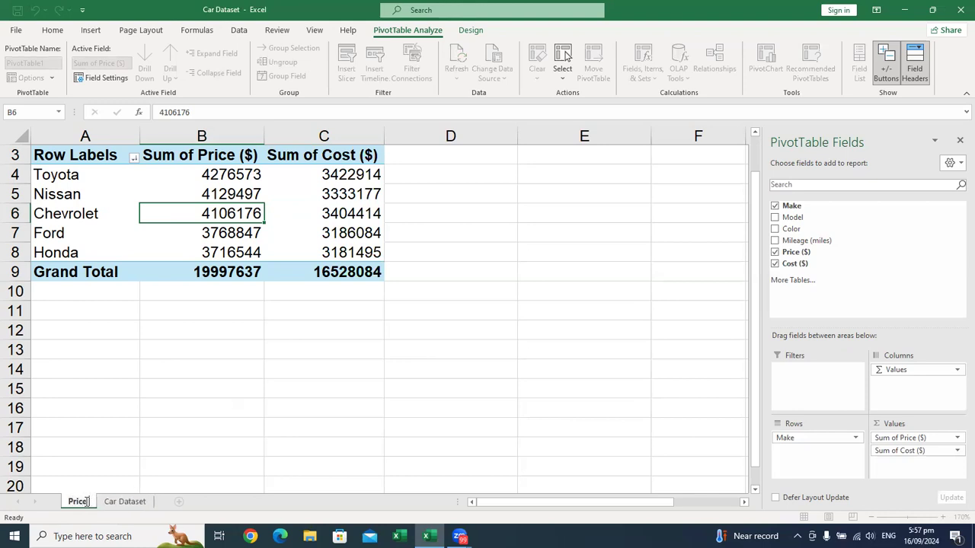
{"action": "type", "text": " and C"}
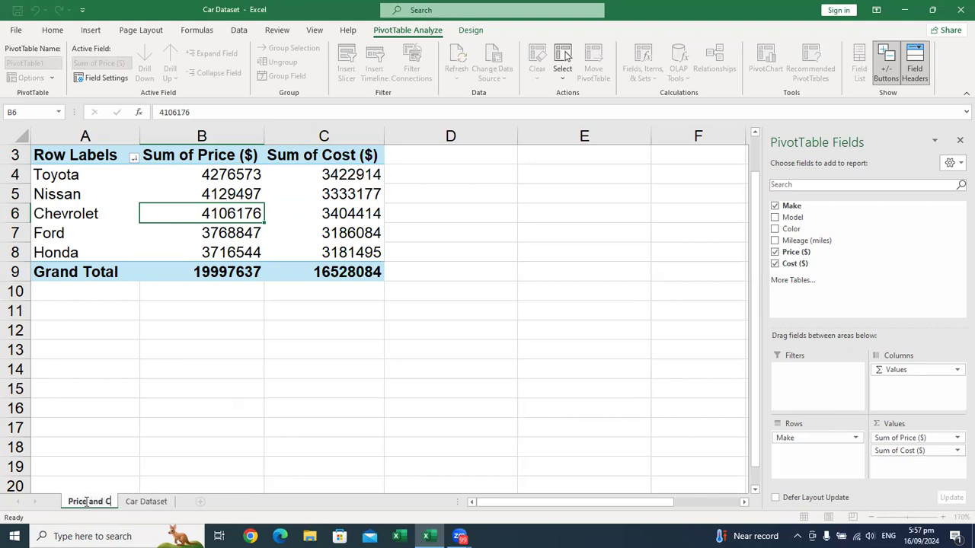
{"action": "type", "text": "ost of Ca"}
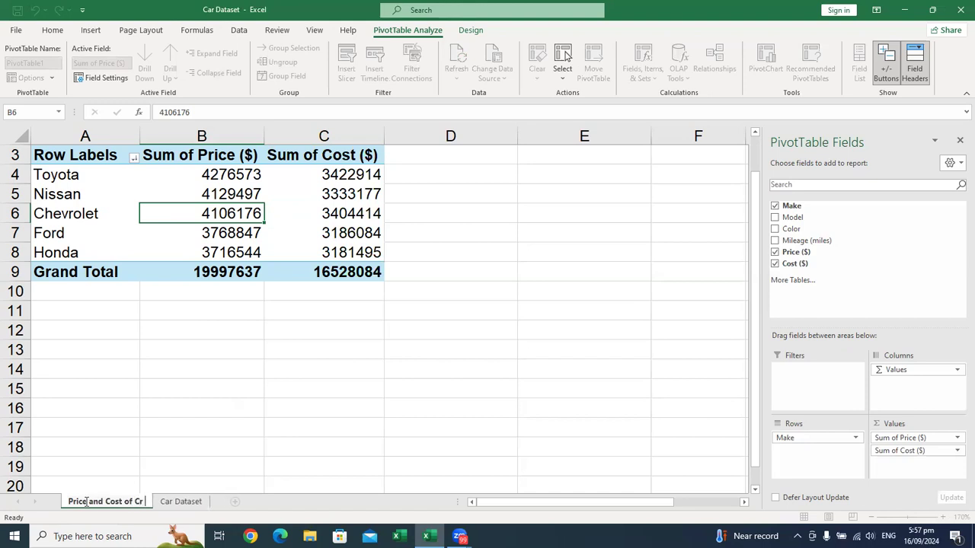
{"action": "type", "text": "r M"}
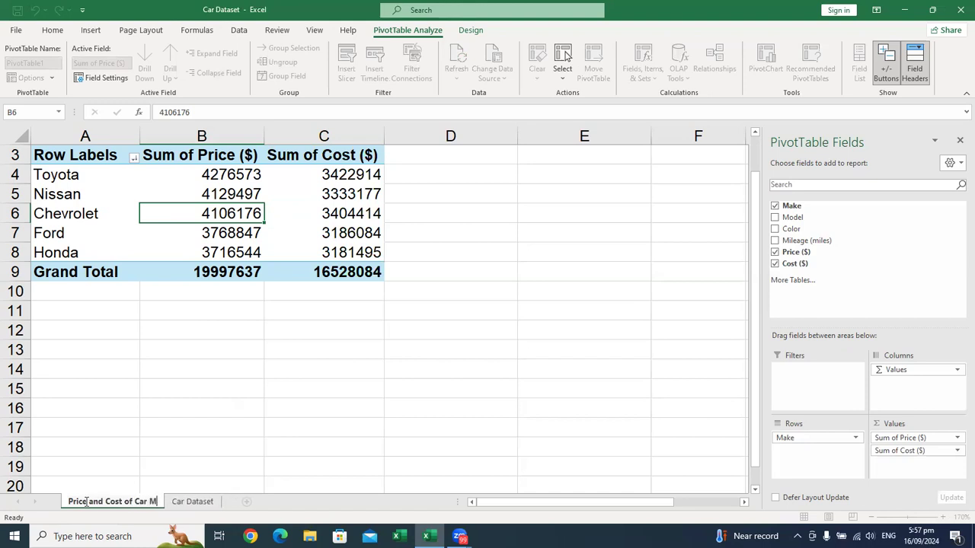
{"action": "type", "text": "ake"}
{"action": "key", "text": "Return"}
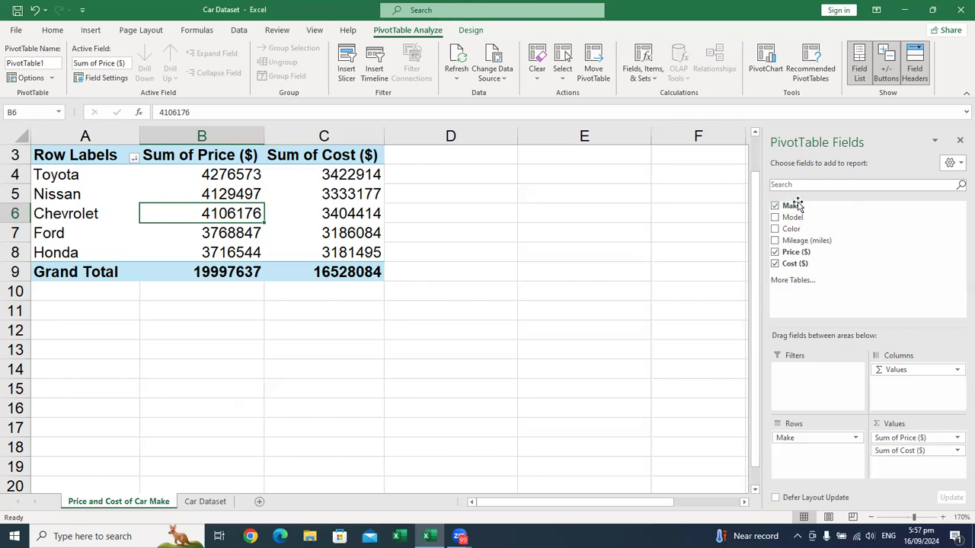
Step: Create a second PivotTable from the Car Dataset sheet's table on a new worksheet
{"action": "left_click", "coordinate": [836, 188]}
{"action": "left_click", "coordinate": [207, 502]}
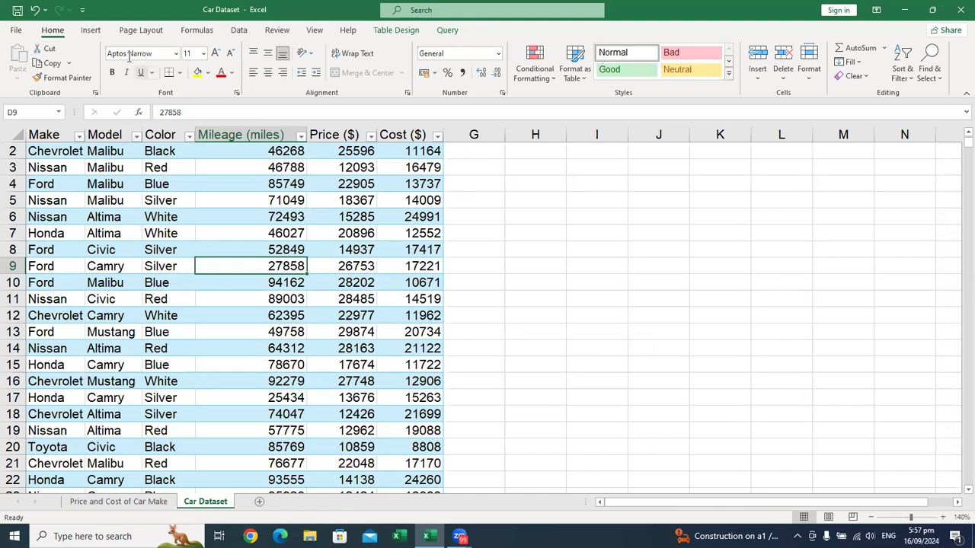
{"action": "left_click", "coordinate": [94, 31]}
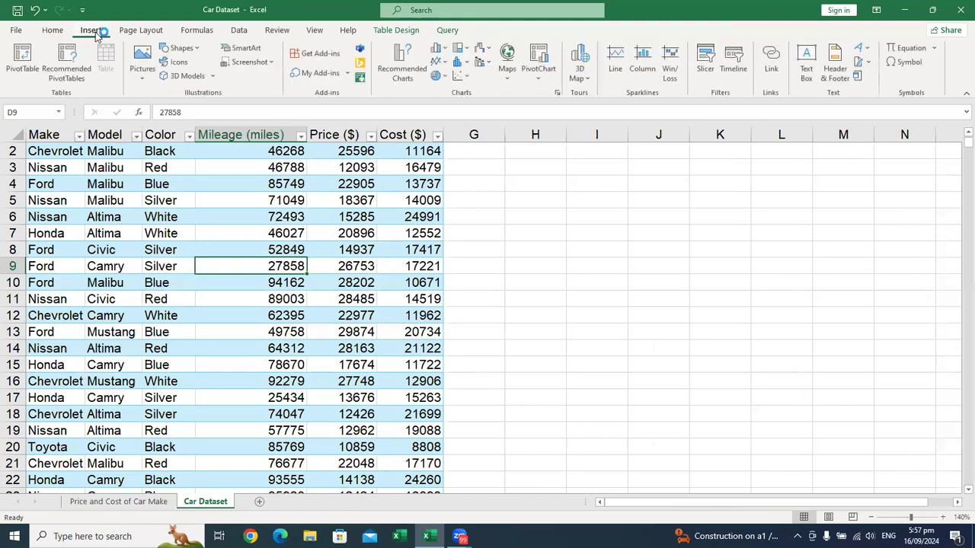
{"action": "left_click", "coordinate": [22, 61]}
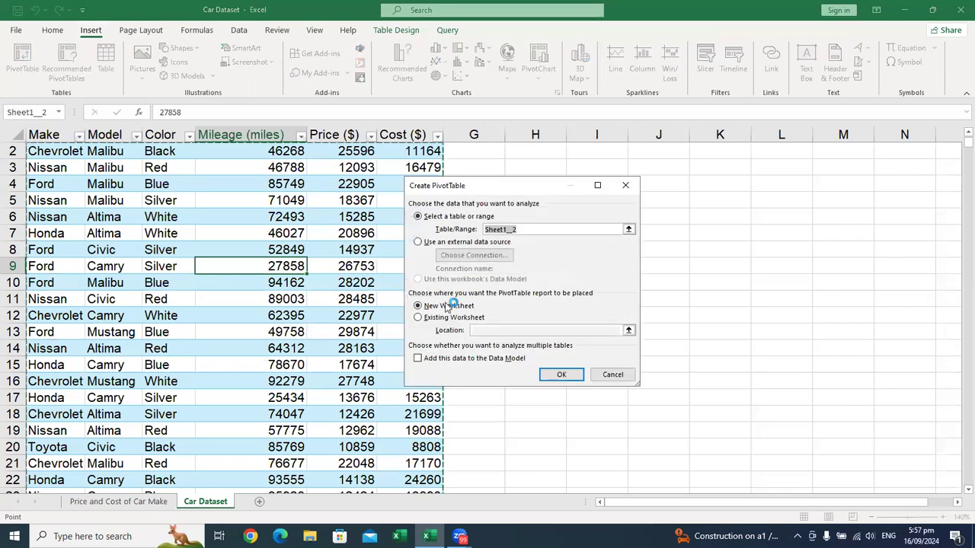
{"action": "left_click", "coordinate": [560, 375]}
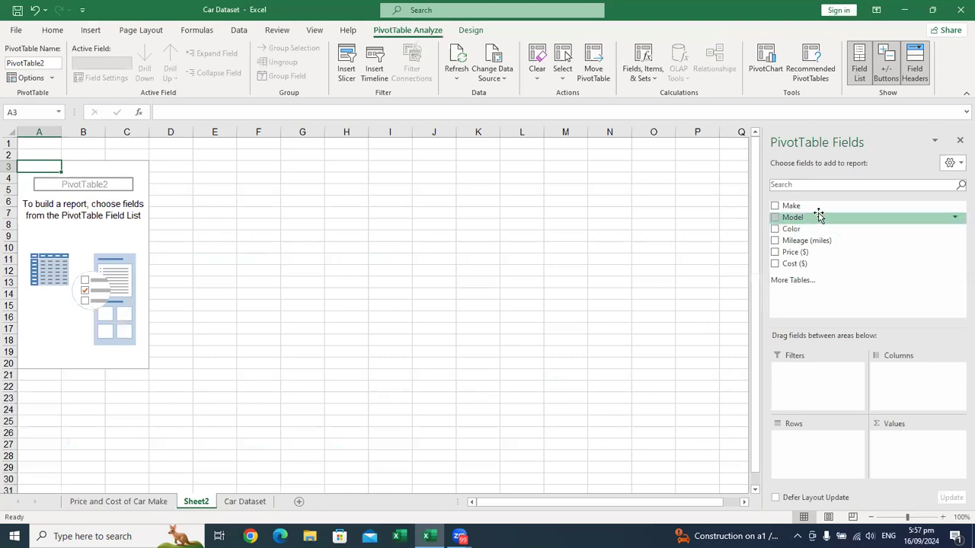
Step: Add the Model field to the Rows area of the second PivotTable
{"action": "left_click_drag", "start_coordinate": [798, 223], "coordinate": [811, 450]}
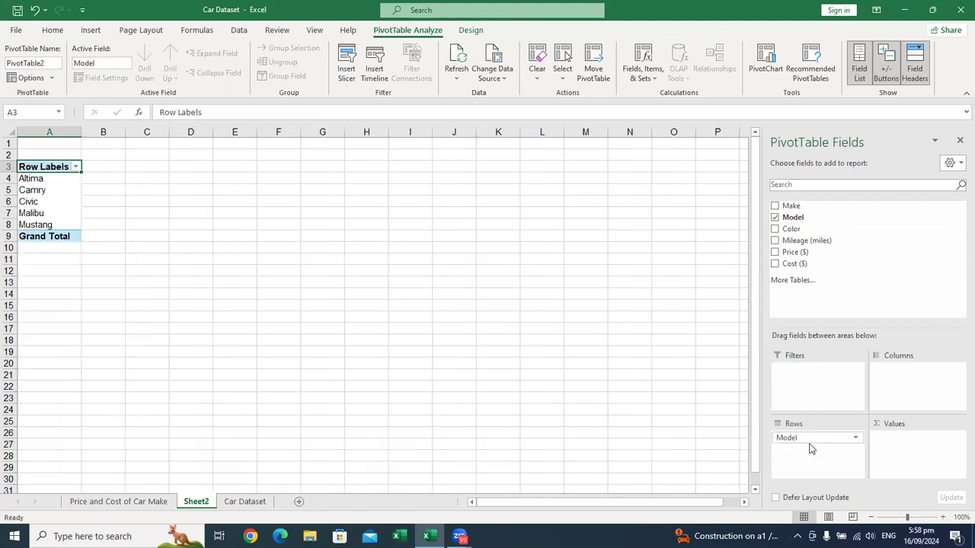
{"action": "left_click", "coordinate": [943, 517]}
{"action": "left_click", "coordinate": [943, 518]}
{"action": "left_click", "coordinate": [943, 518]}
{"action": "left_click", "coordinate": [943, 518]}
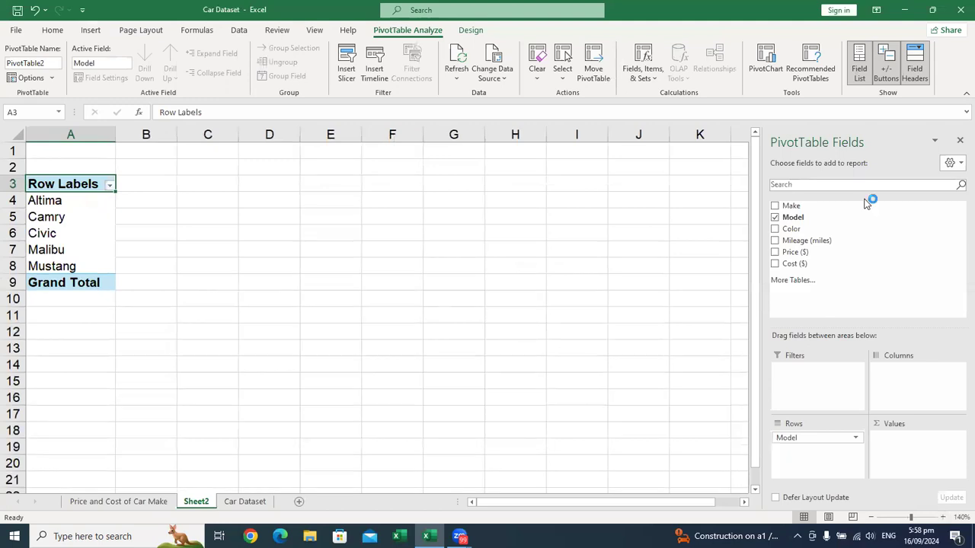
Step: Add Cost ($) to the second PivotTable's Values area and sort the models by it from largest to smallest
{"action": "left_click_drag", "start_coordinate": [818, 266], "coordinate": [893, 443]}
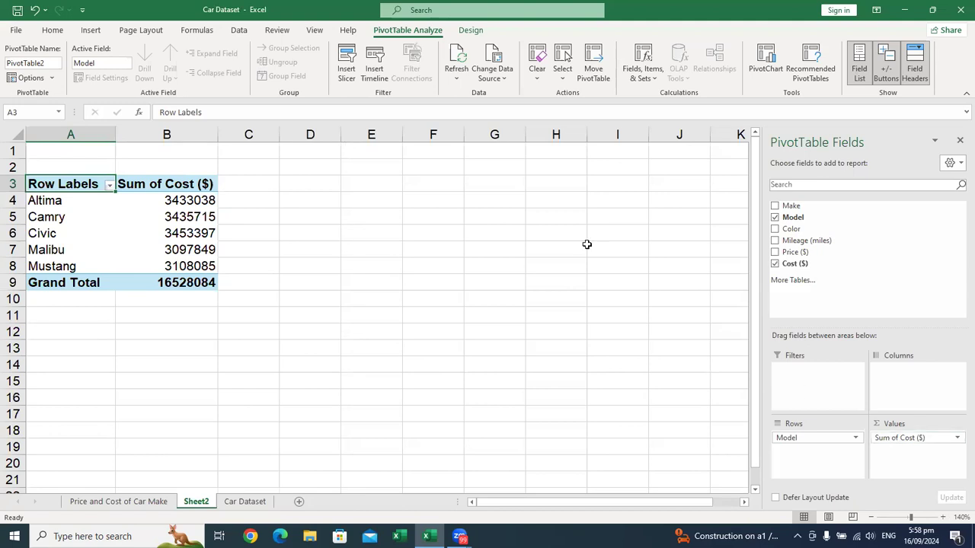
{"action": "right_click", "coordinate": [175, 226]}
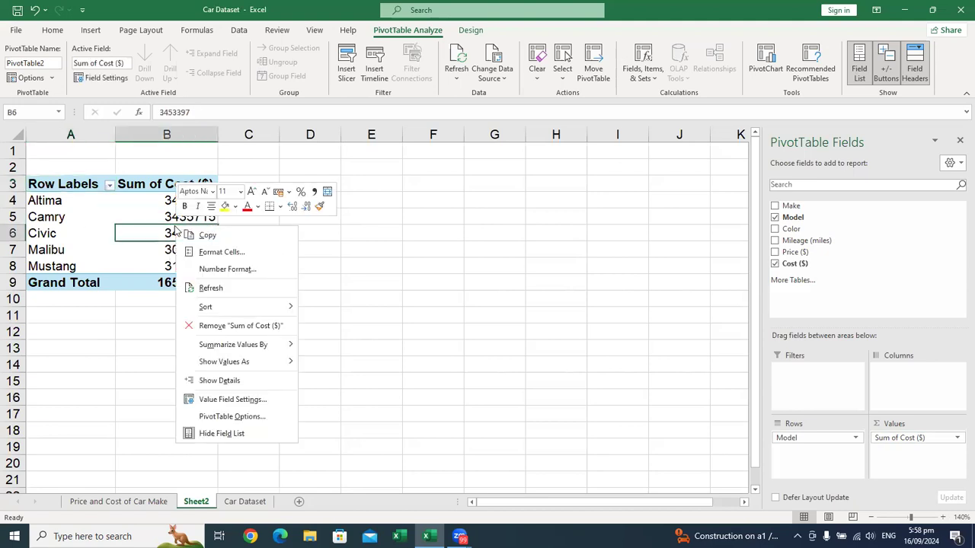
{"action": "mouse_move", "coordinate": [235, 306]}
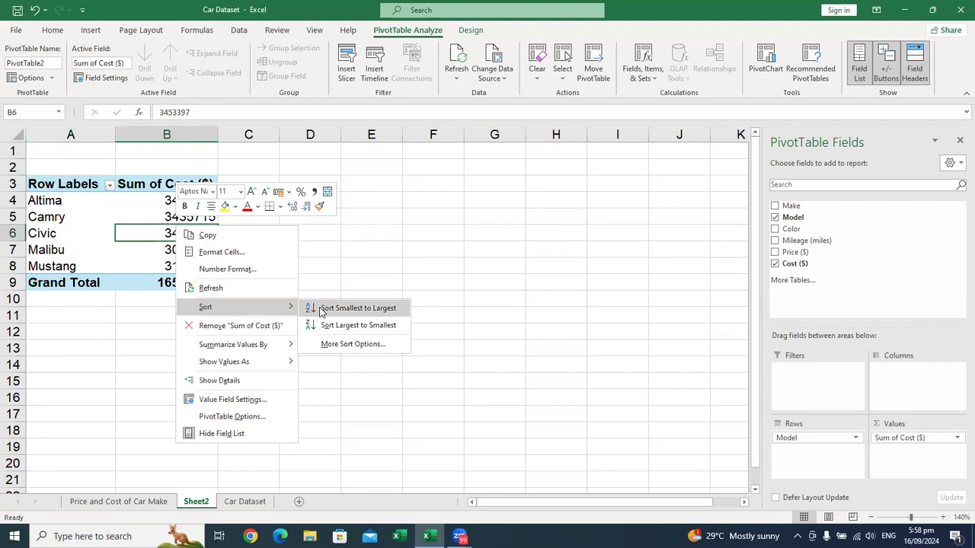
{"action": "left_click", "coordinate": [335, 325]}
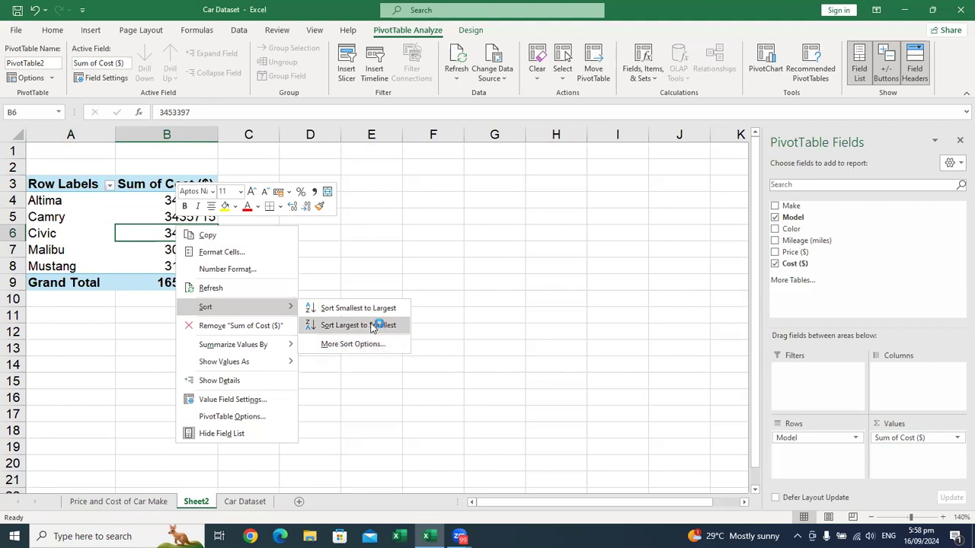
{"action": "left_click", "coordinate": [370, 324]}
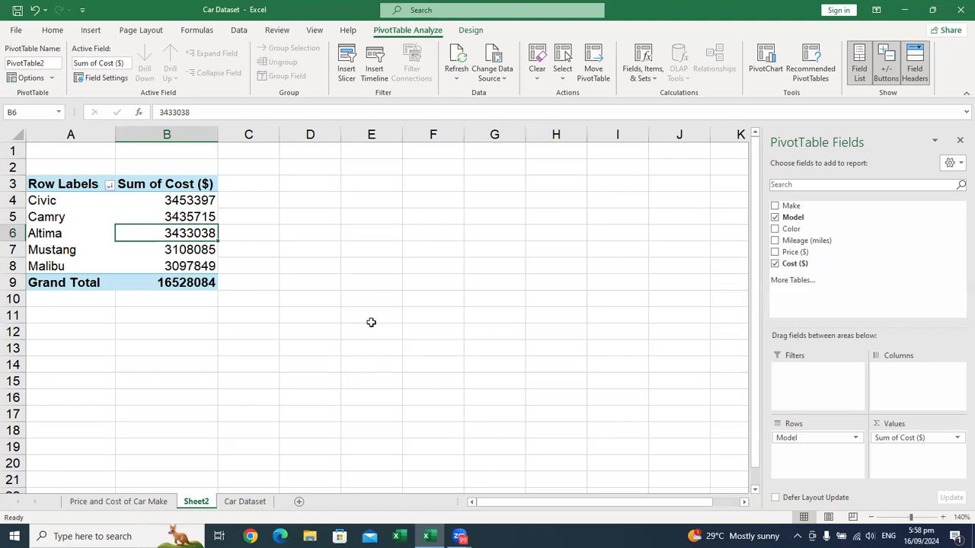
Step: Add a Profit column header in G1 beside Cost ($) on the Car Dataset sheet and widen the column
{"action": "left_click", "coordinate": [245, 503]}
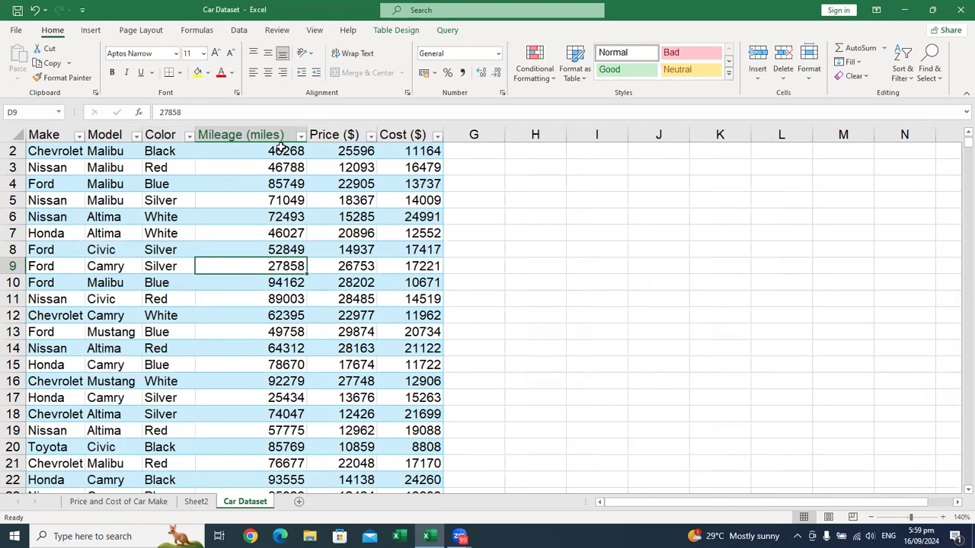
{"action": "scroll", "coordinate": [491, 235], "scroll_direction": "up", "scroll_amount": 1}
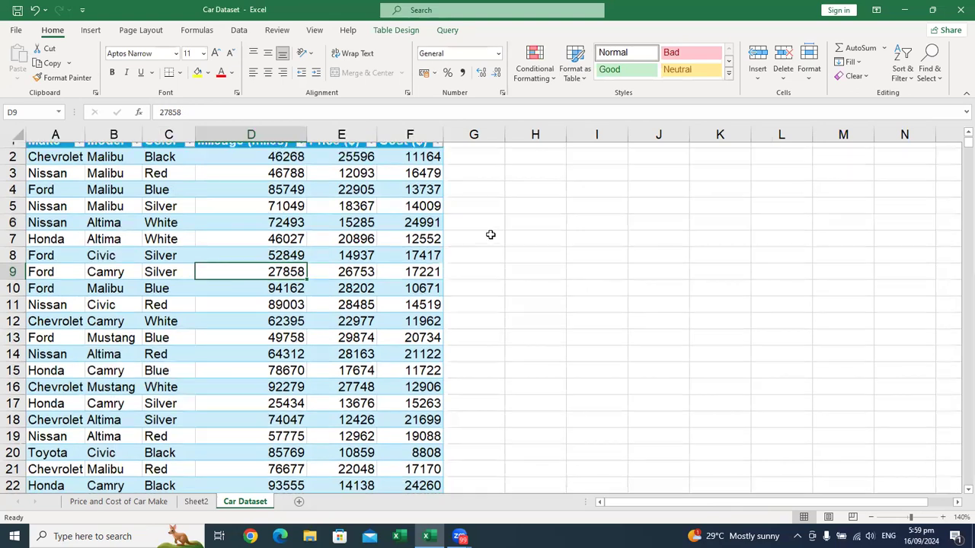
{"action": "scroll", "coordinate": [475, 150], "scroll_direction": "up", "scroll_amount": 1}
{"action": "left_click", "coordinate": [477, 149]}
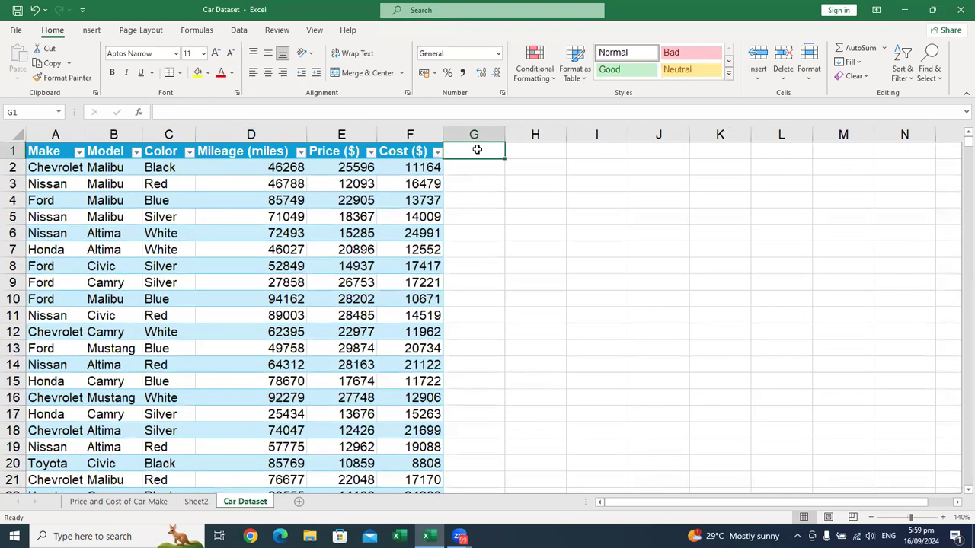
{"action": "type", "text": "PROFI"}
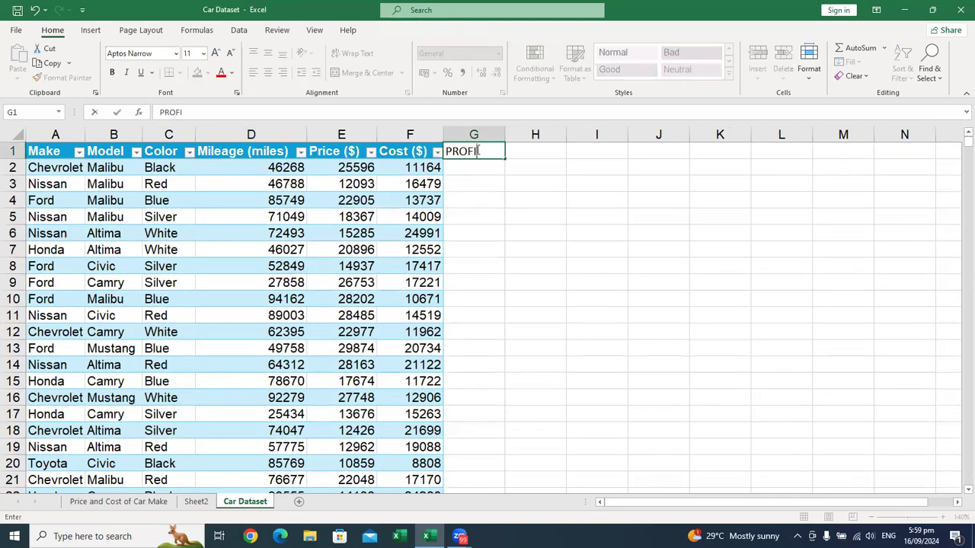
{"action": "key", "text": "BackSpace"}
{"action": "key", "text": "BackSpace"}
{"action": "key", "text": "BackSpace"}
{"action": "key", "text": "BackSpace"}
{"action": "key", "text": "BackSpace"}
{"action": "type", "text": "Profit"}
{"action": "key", "text": "Return"}
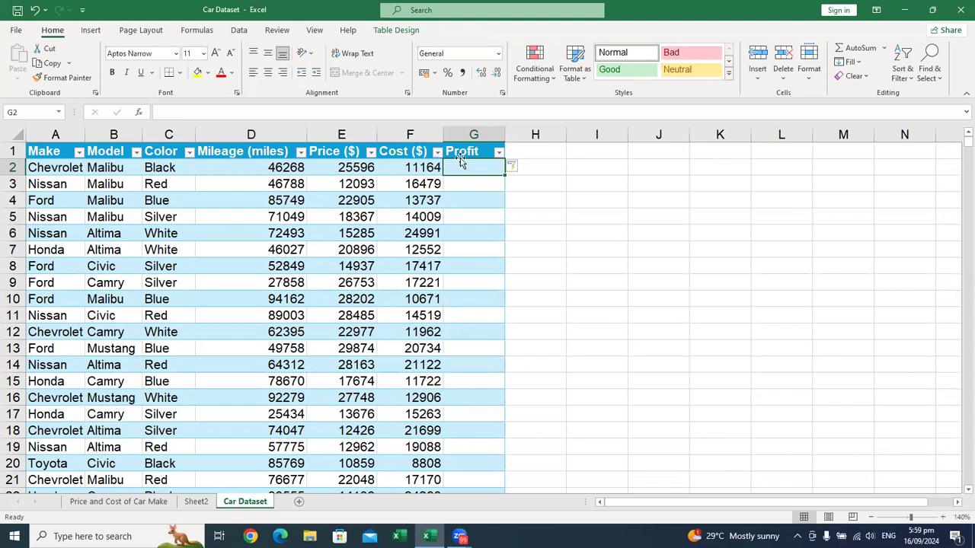
{"action": "left_click_drag", "start_coordinate": [502, 133], "coordinate": [658, 153]}
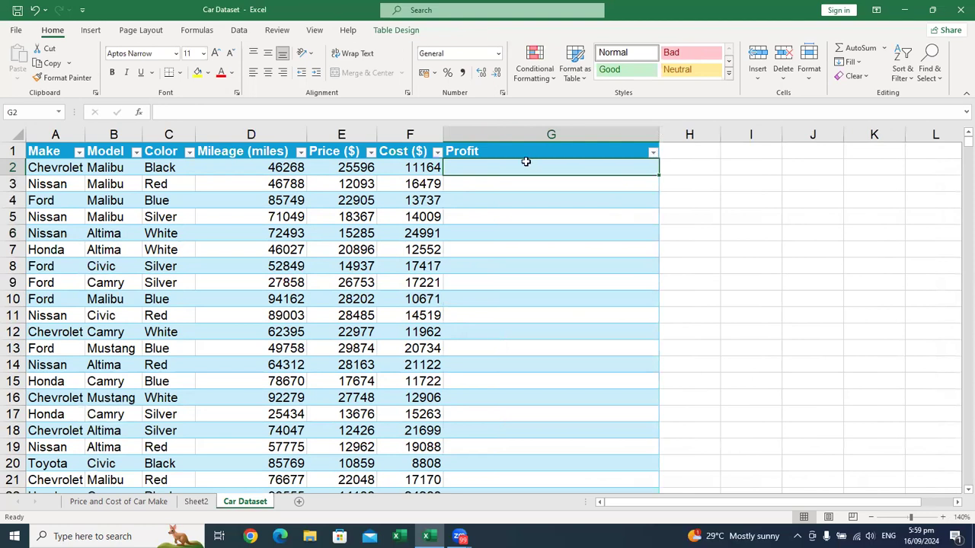
Step: Fill the Profit column with the formula =[@[Price ($)]]-[@[Cost ($)]] starting in G2, and narrow column G
{"action": "type", "text": "="}
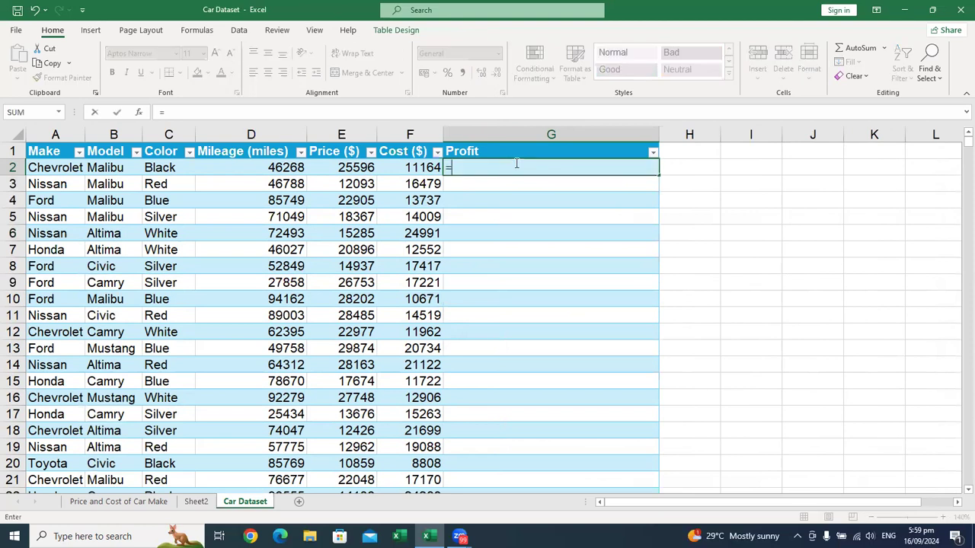
{"action": "left_click", "coordinate": [345, 169]}
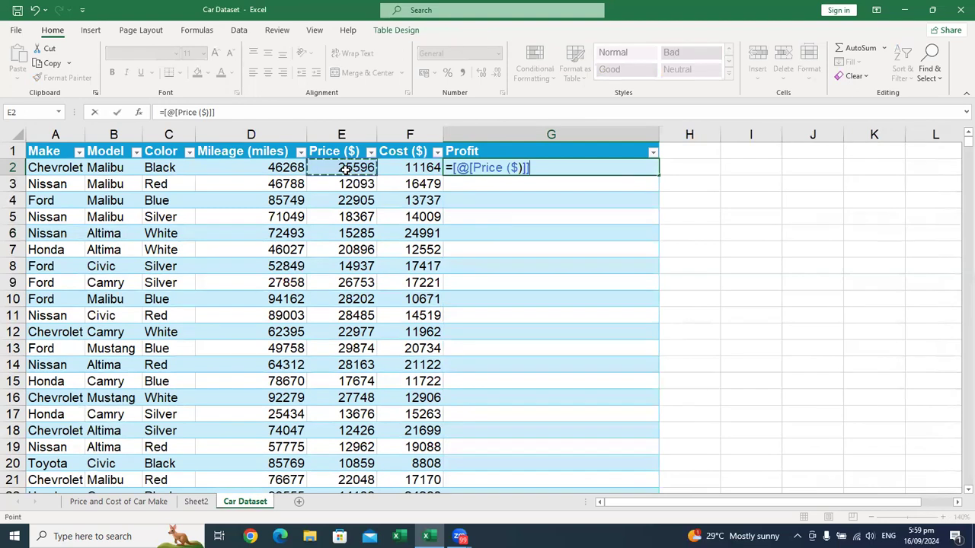
{"action": "type", "text": "-"}
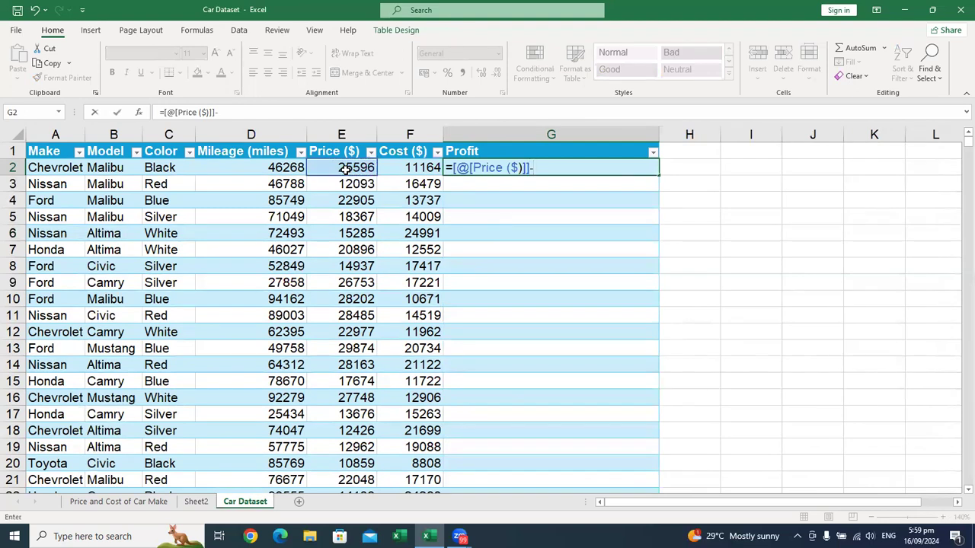
{"action": "left_click", "coordinate": [388, 168]}
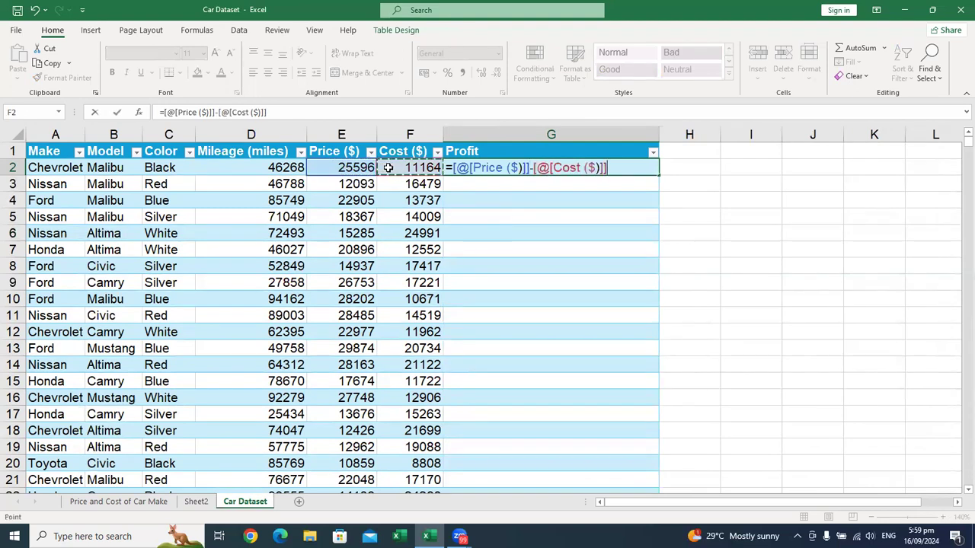
{"action": "key", "text": "Return"}
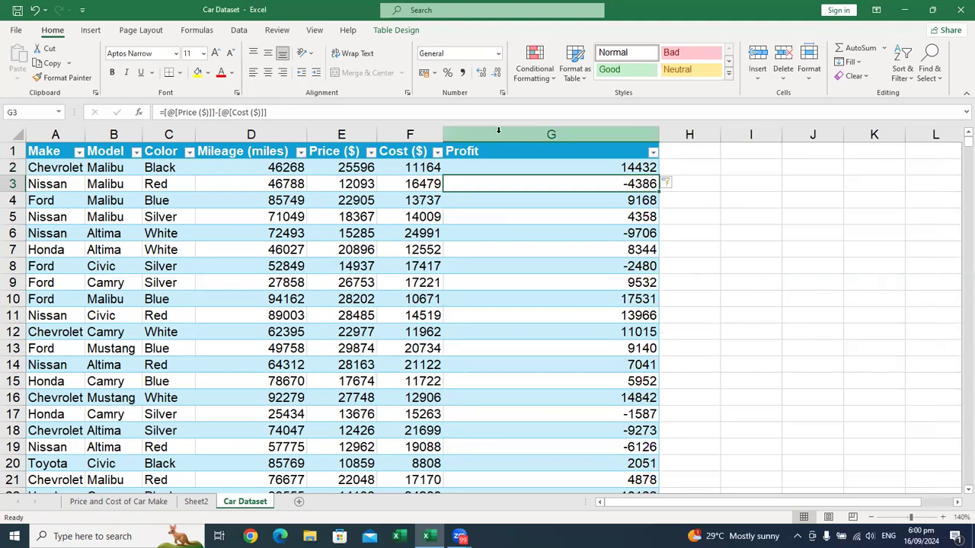
{"action": "left_click_drag", "start_coordinate": [658, 135], "coordinate": [552, 141]}
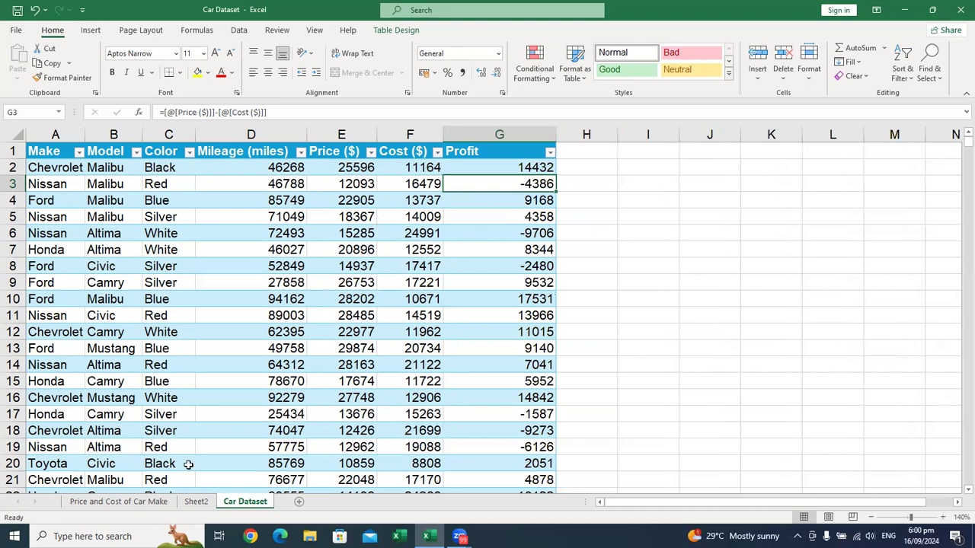
Step: Create a third PivotTable from the Car Dataset sheet's table on a new worksheet
{"action": "left_click", "coordinate": [134, 501]}
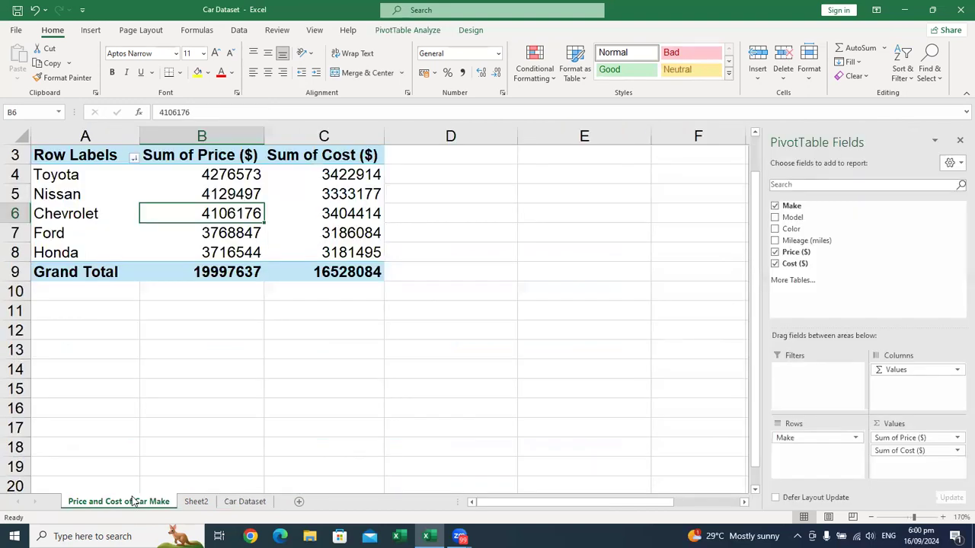
{"action": "left_click", "coordinate": [196, 501]}
{"action": "left_click", "coordinate": [236, 502]}
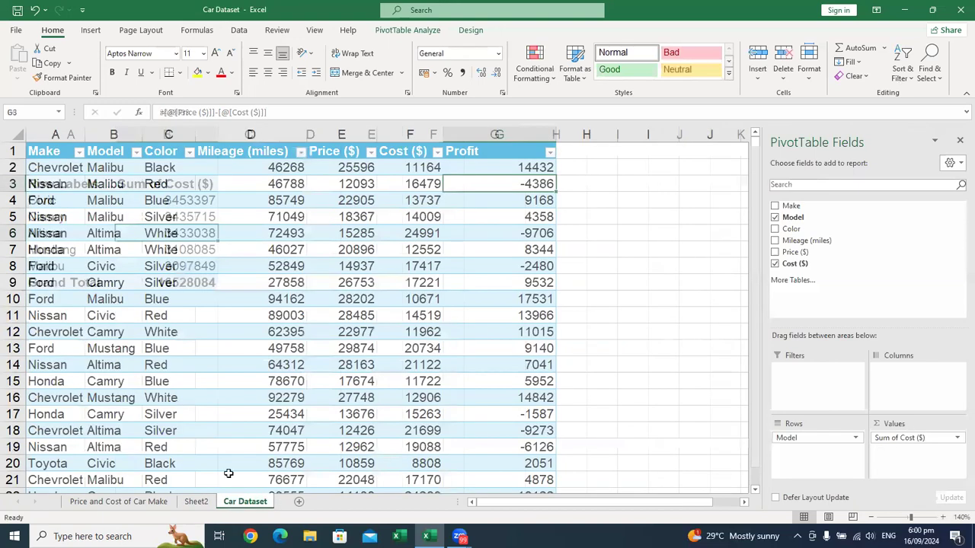
{"action": "left_click", "coordinate": [157, 174]}
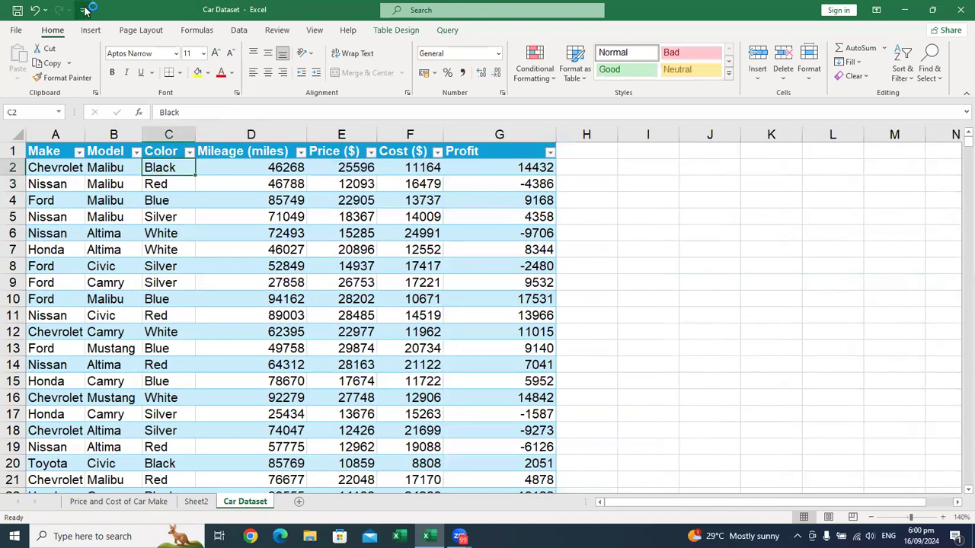
{"action": "left_click", "coordinate": [91, 31]}
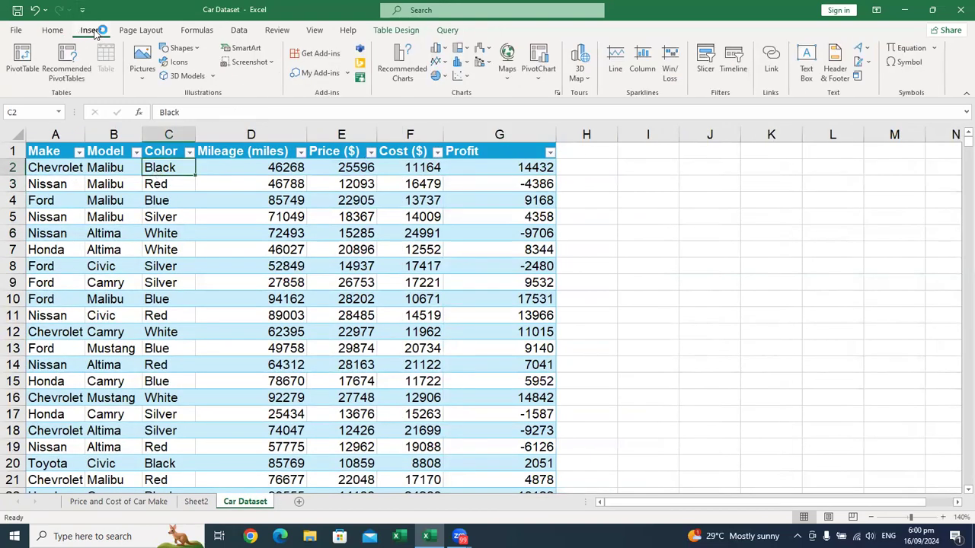
{"action": "left_click", "coordinate": [17, 81]}
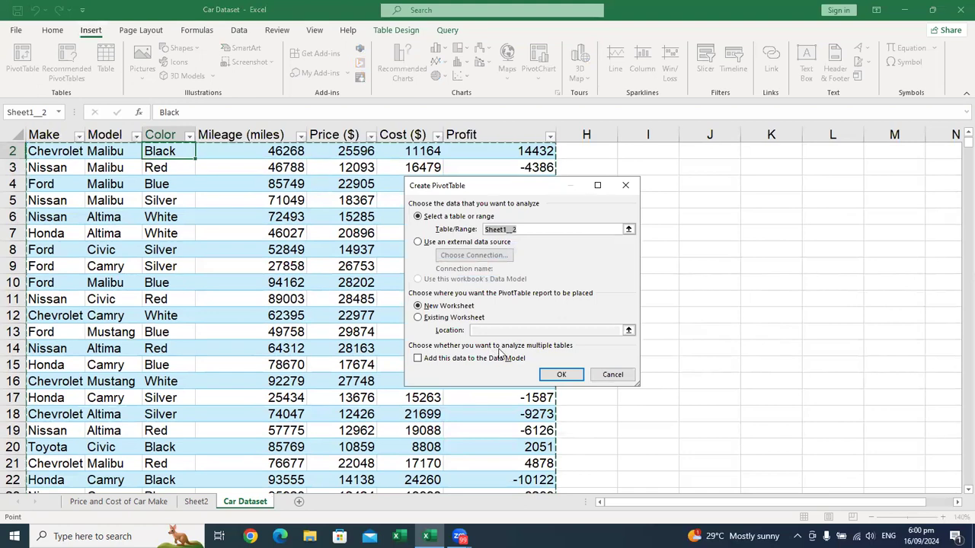
{"action": "left_click", "coordinate": [565, 374]}
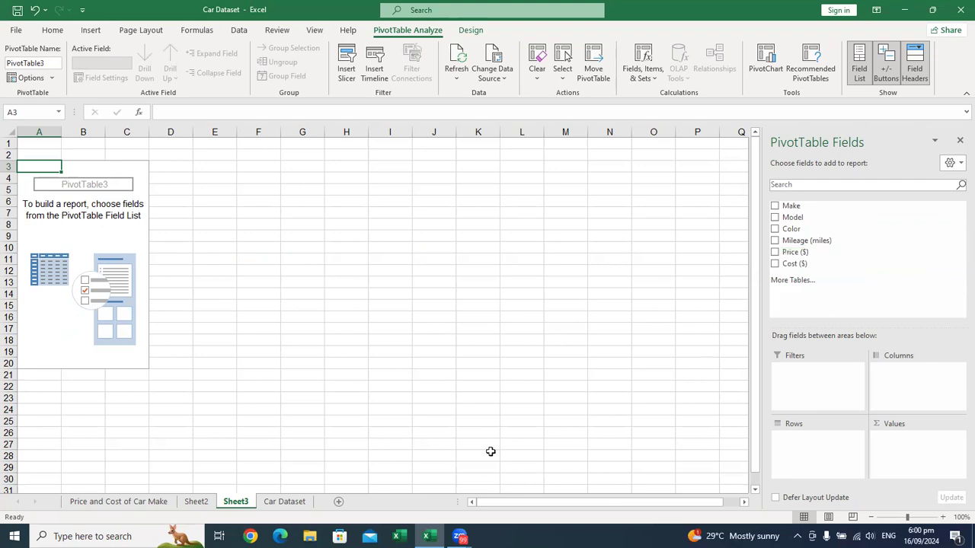
Step: Compare the third PivotTable's fields with the Car Dataset columns and refresh the PivotTable to bring in the Profit field
{"action": "left_click", "coordinate": [284, 503]}
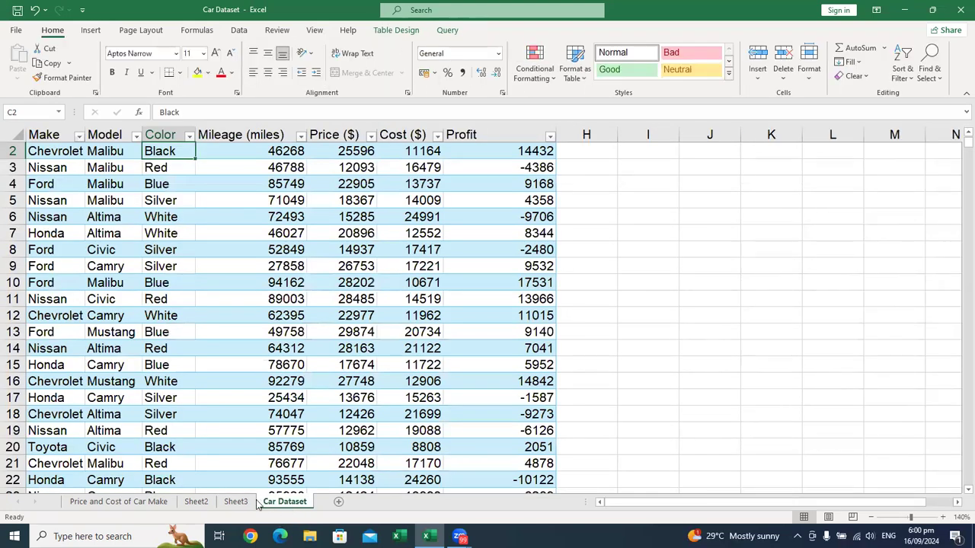
{"action": "left_click", "coordinate": [248, 502]}
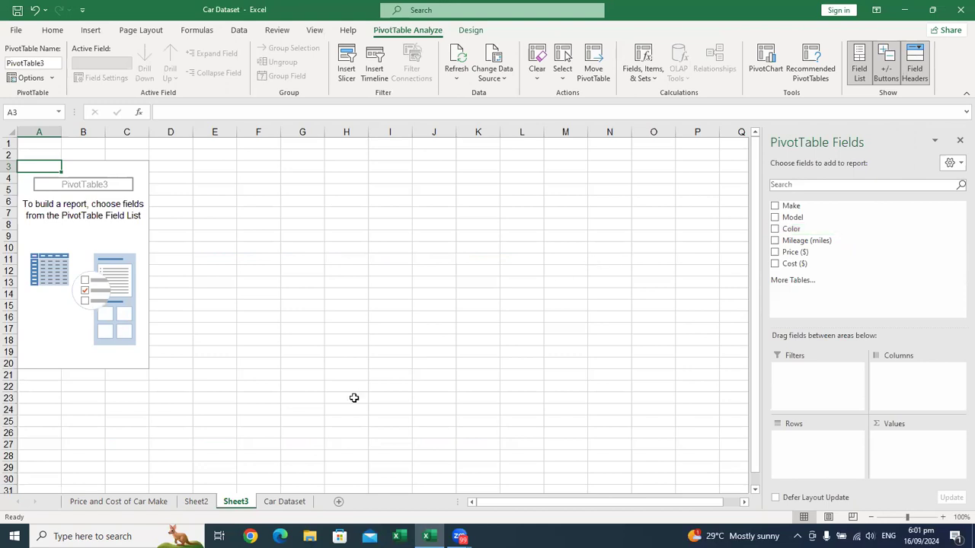
{"action": "left_click", "coordinate": [289, 500]}
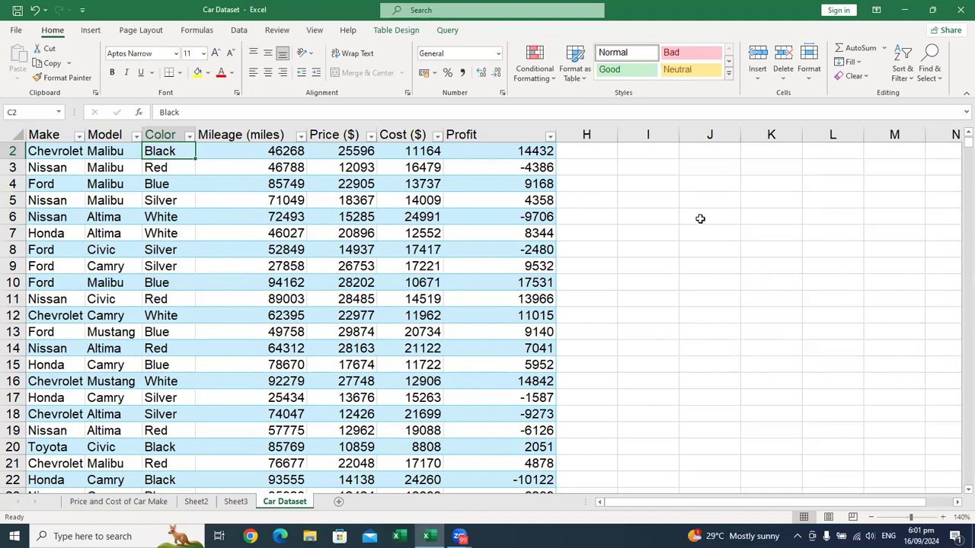
{"action": "left_click", "coordinate": [229, 503]}
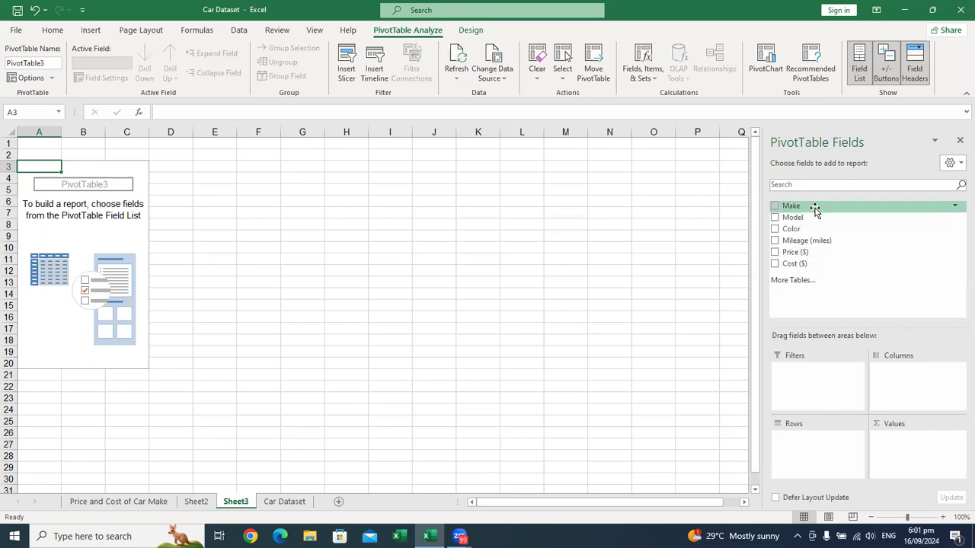
{"action": "left_click", "coordinate": [239, 30]}
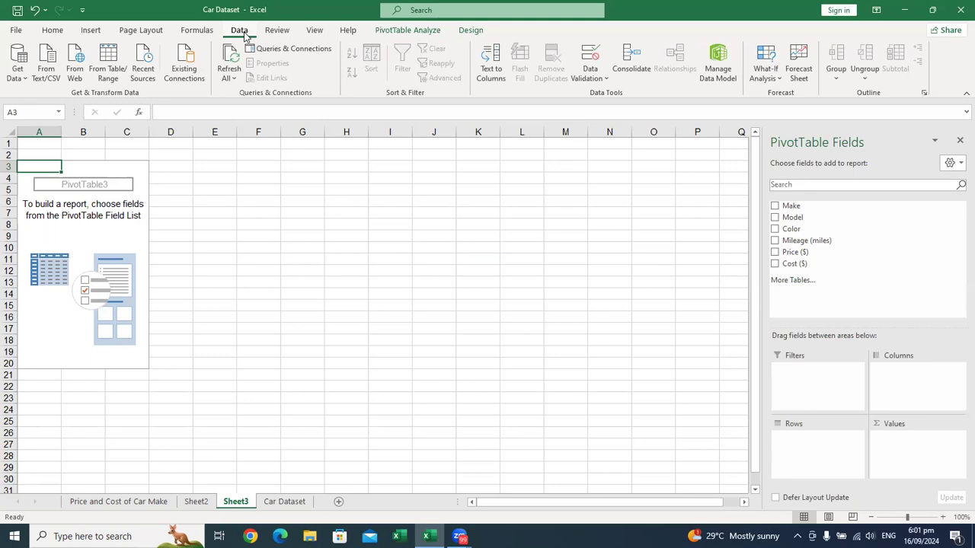
{"action": "left_click", "coordinate": [232, 78]}
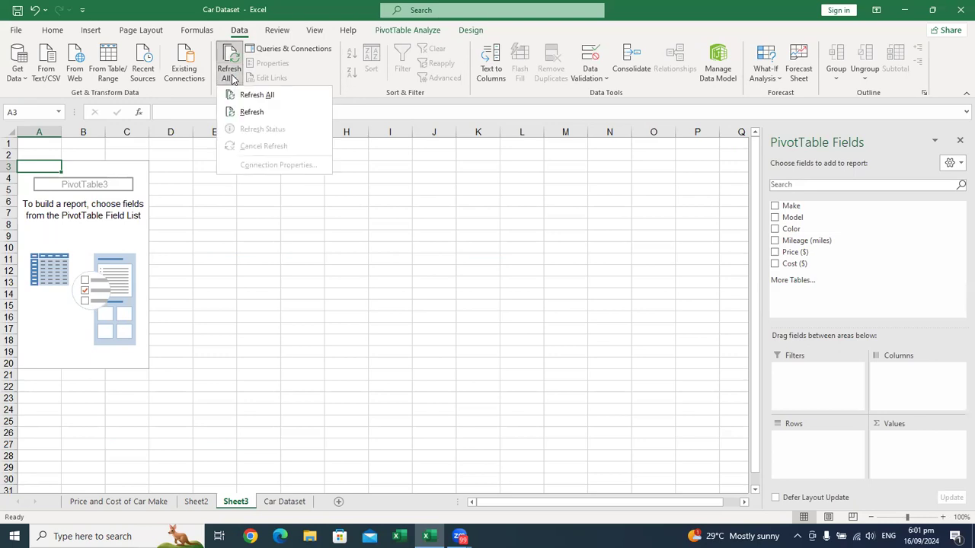
{"action": "left_click", "coordinate": [260, 112]}
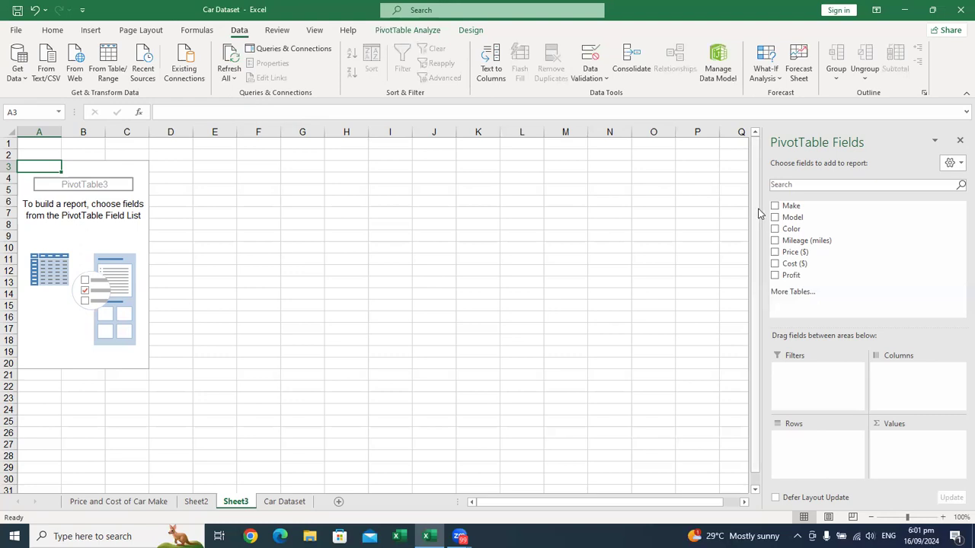
Step: Recheck the Profit column on the Car Dataset sheet and refresh the Sheet3 PivotTable again
{"action": "left_click", "coordinate": [792, 292]}
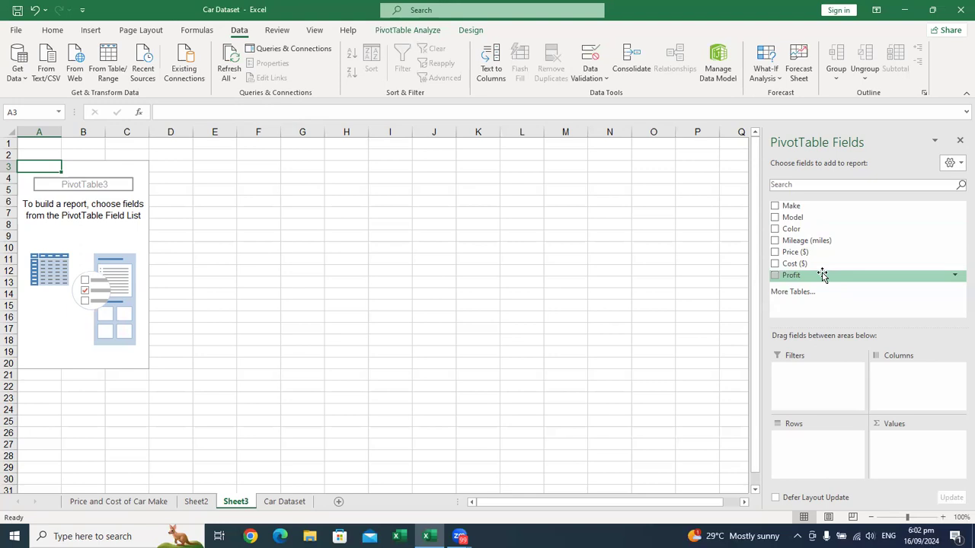
{"action": "left_click", "coordinate": [606, 309]}
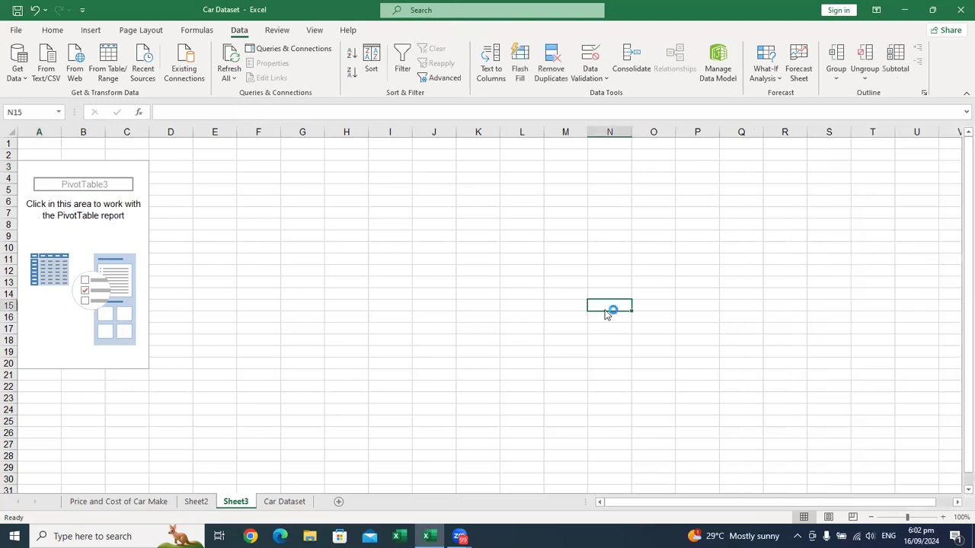
{"action": "left_click", "coordinate": [282, 503]}
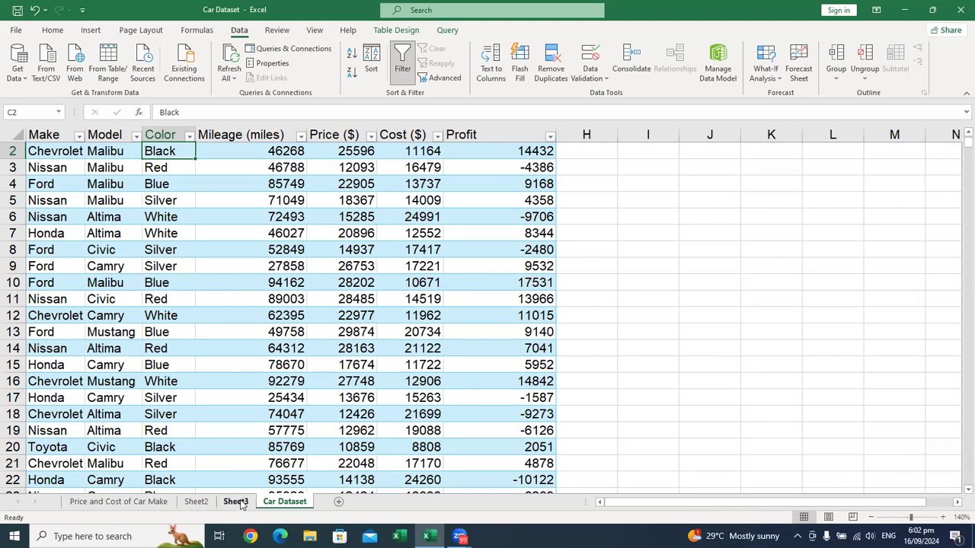
{"action": "left_click", "coordinate": [236, 501]}
{"action": "left_click", "coordinate": [76, 306]}
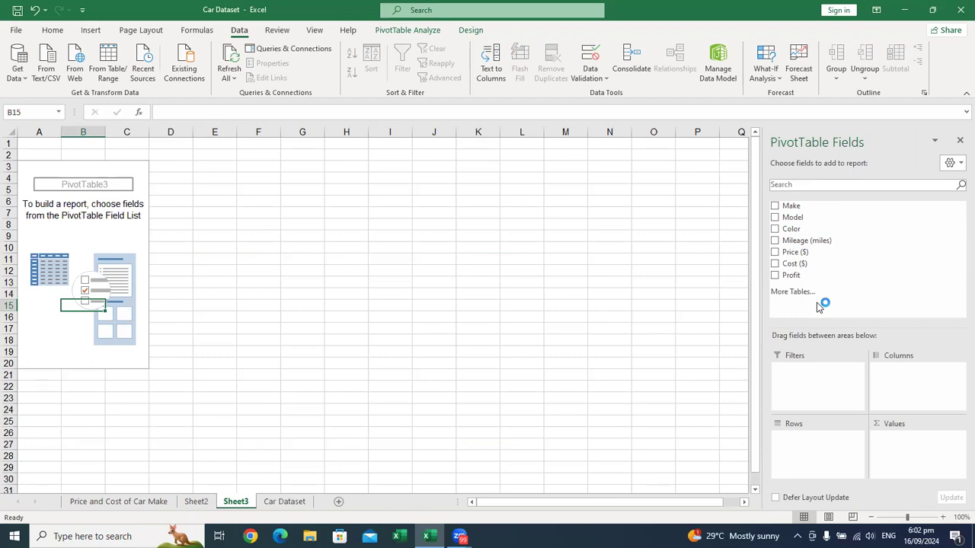
{"action": "left_click", "coordinate": [234, 79]}
{"action": "left_click", "coordinate": [242, 110]}
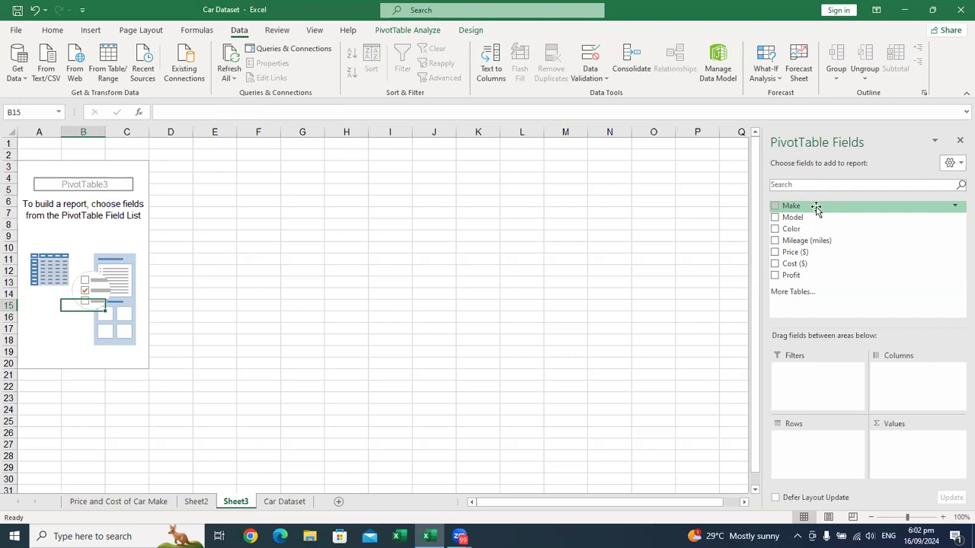
Step: Build the Sheet3 PivotTable with Make as rows and the sum of Profit as values
{"action": "left_click_drag", "start_coordinate": [816, 210], "coordinate": [812, 449]}
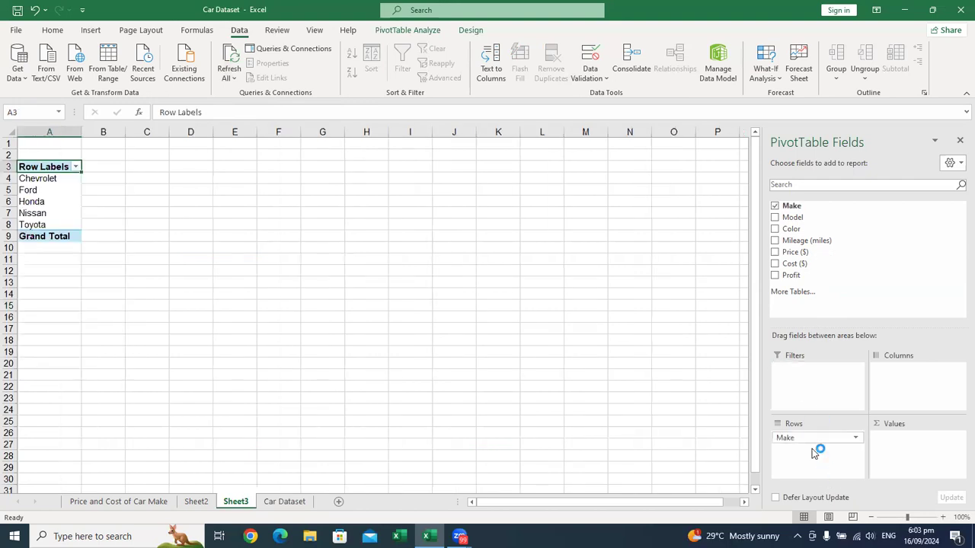
{"action": "left_click_drag", "start_coordinate": [830, 275], "coordinate": [899, 446]}
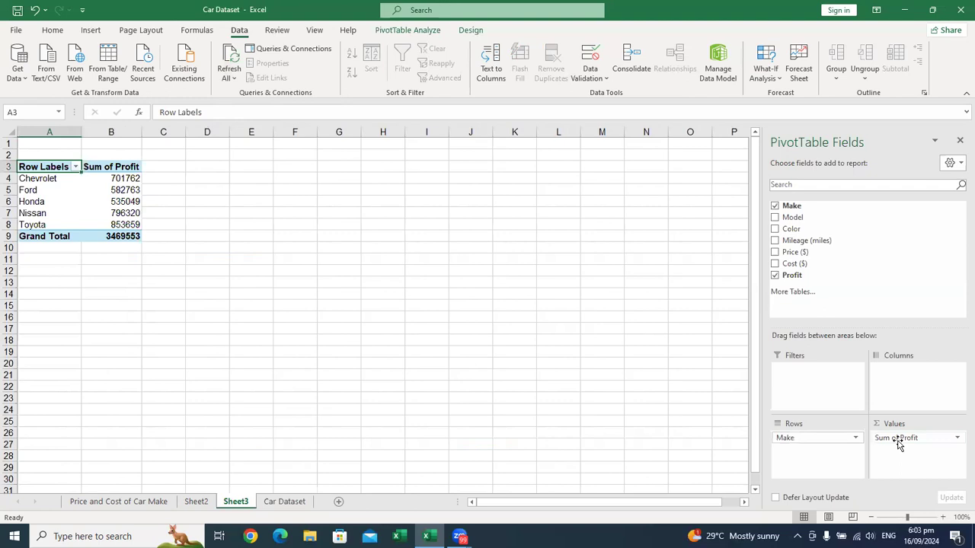
{"action": "left_click", "coordinate": [943, 518]}
{"action": "left_click", "coordinate": [943, 518]}
{"action": "left_click", "coordinate": [943, 518]}
{"action": "left_click", "coordinate": [943, 518]}
{"action": "left_click", "coordinate": [943, 518]}
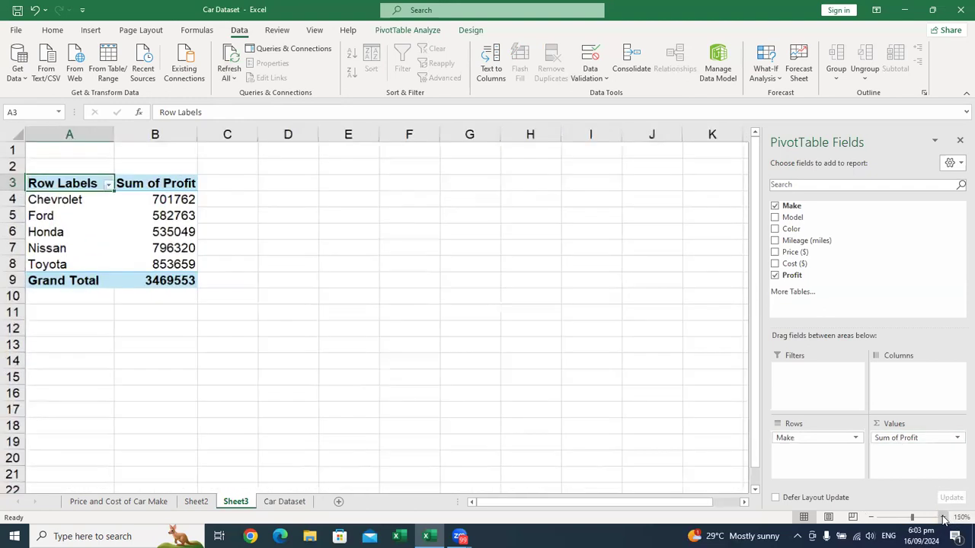
{"action": "left_click", "coordinate": [943, 518]}
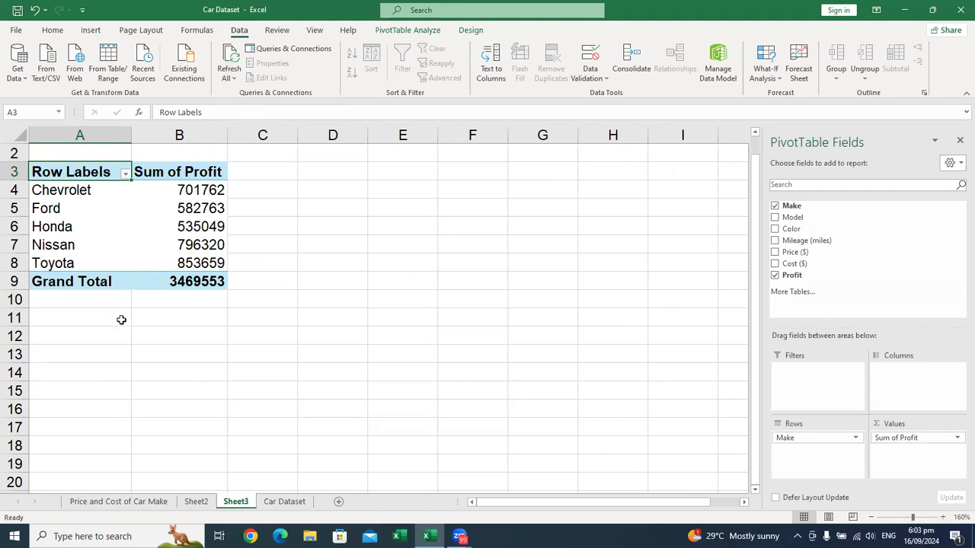
Step: Sort the makes in the Sheet3 PivotTable by Sum of Profit from largest to smallest
{"action": "left_click", "coordinate": [142, 223]}
{"action": "right_click", "coordinate": [144, 231]}
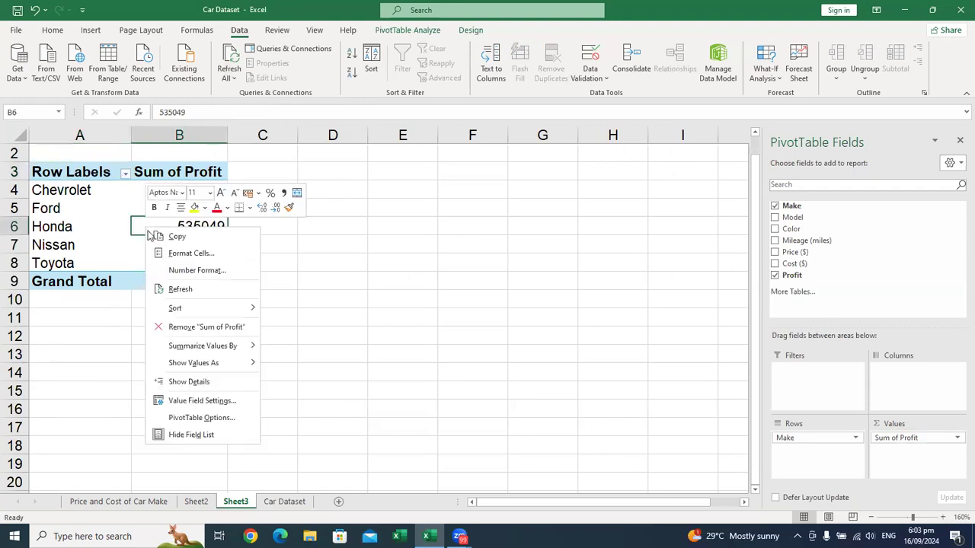
{"action": "mouse_move", "coordinate": [235, 316]}
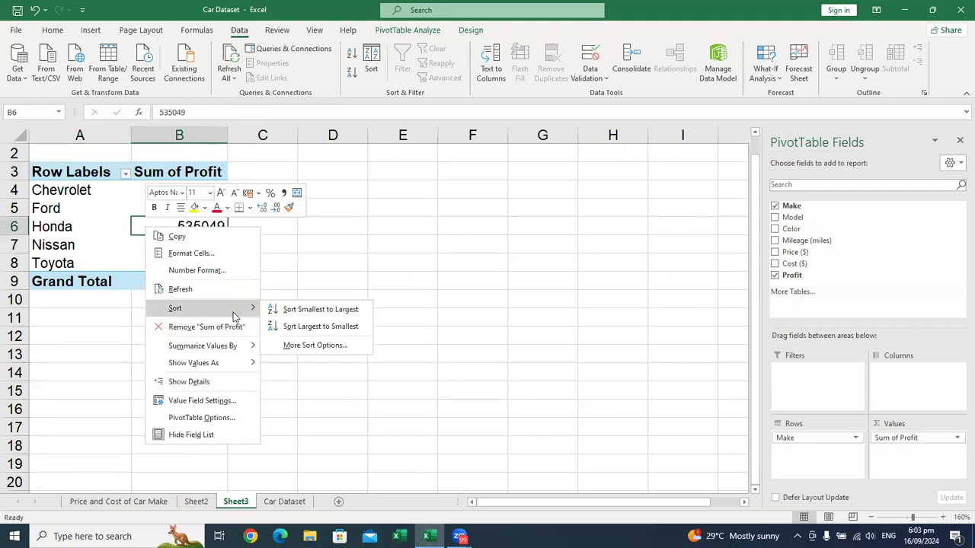
{"action": "left_click", "coordinate": [304, 326]}
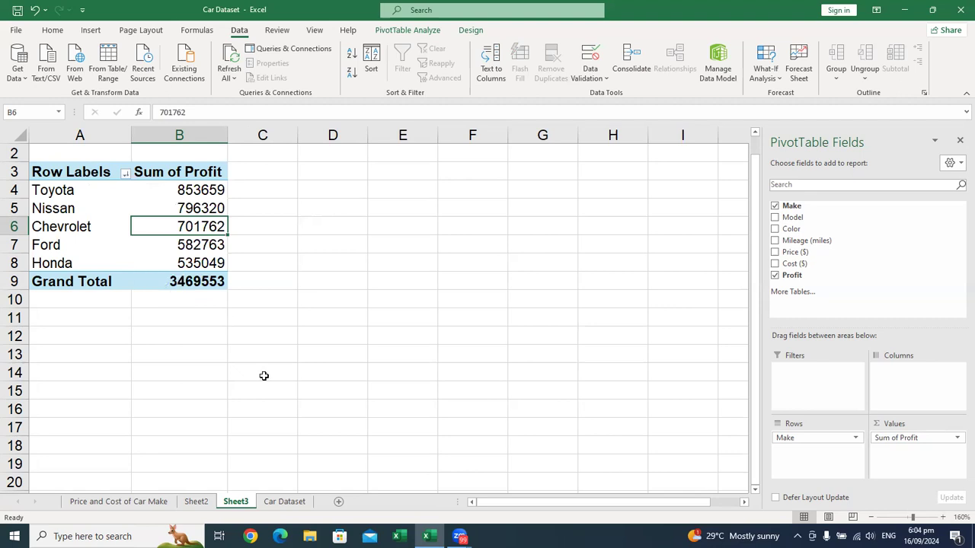
Step: Rename Sheet2, which holds the cost-by-model PivotTable, as "Cost of Car Models"
{"action": "left_click", "coordinate": [284, 502]}
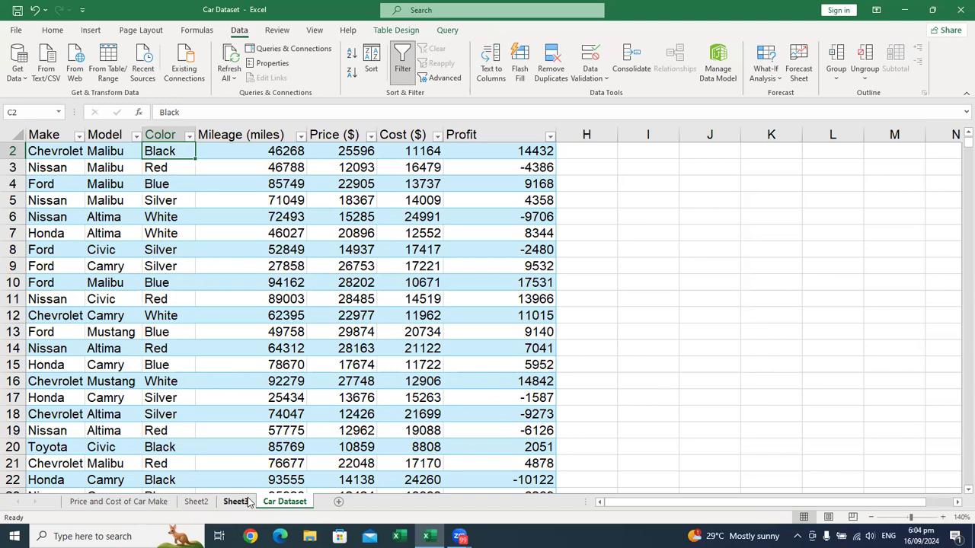
{"action": "left_click", "coordinate": [195, 503]}
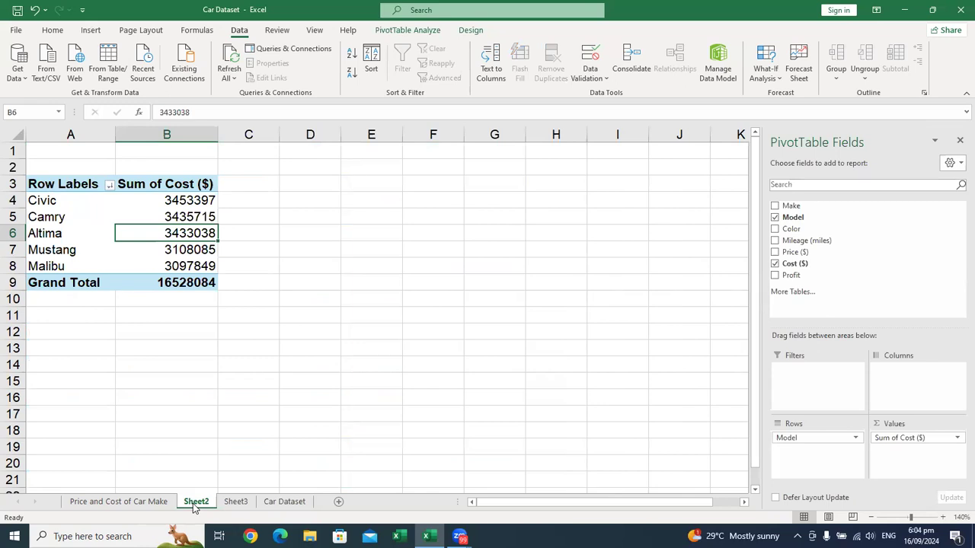
{"action": "double_click", "coordinate": [195, 503]}
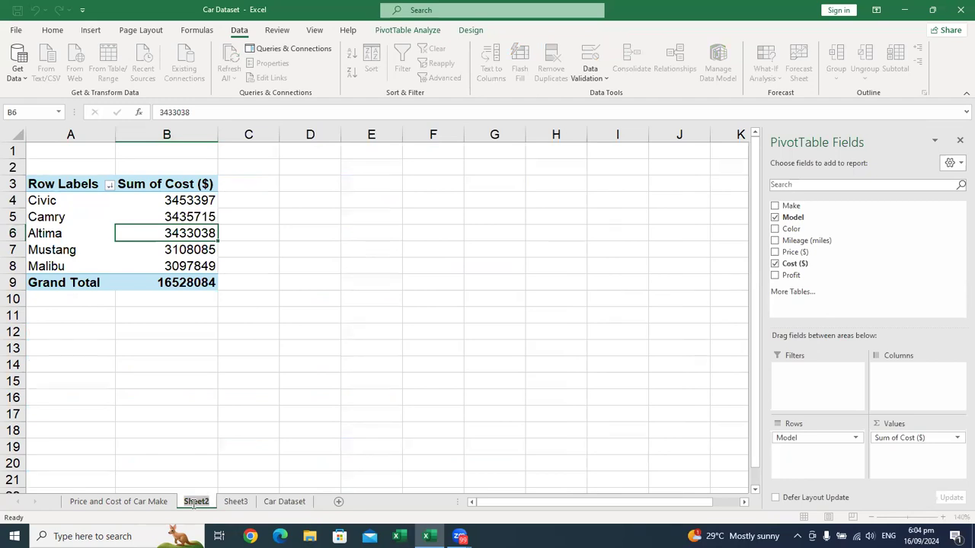
{"action": "type", "text": "Cost "}
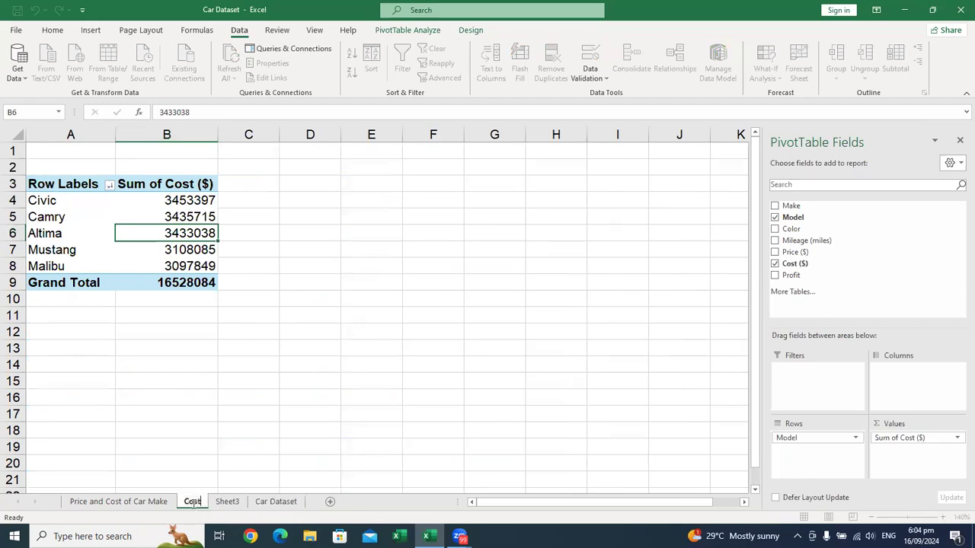
{"action": "type", "text": "of"}
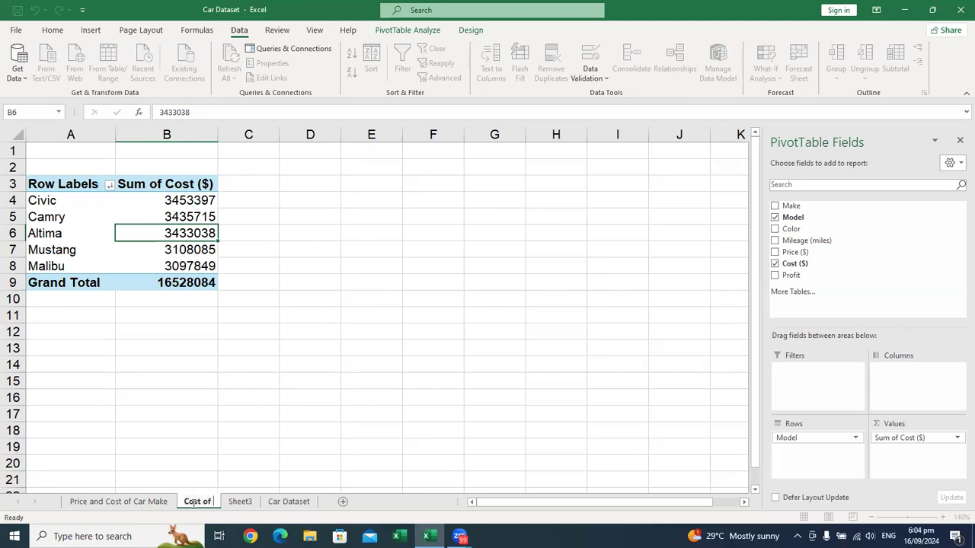
{"action": "type", "text": " Car Models"}
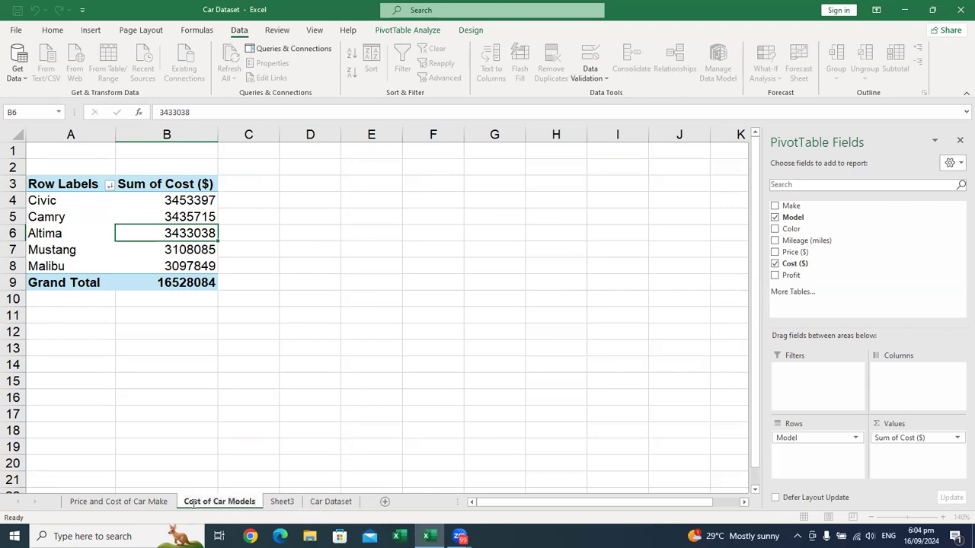
Step: Rename Sheet3, which holds the profit-by-make PivotTable, as "Profit of Car Make"
{"action": "left_click", "coordinate": [281, 503]}
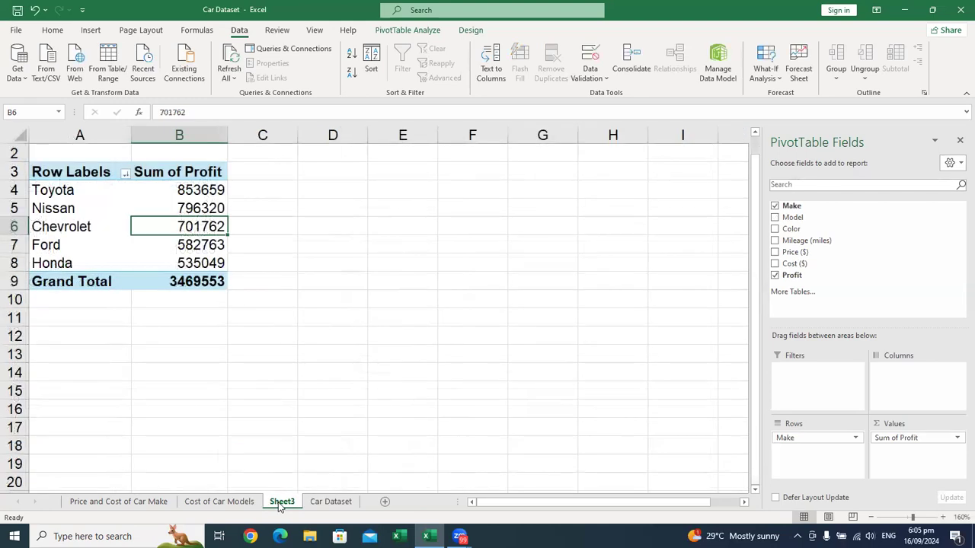
{"action": "double_click", "coordinate": [281, 502]}
{"action": "type", "text": "P"}
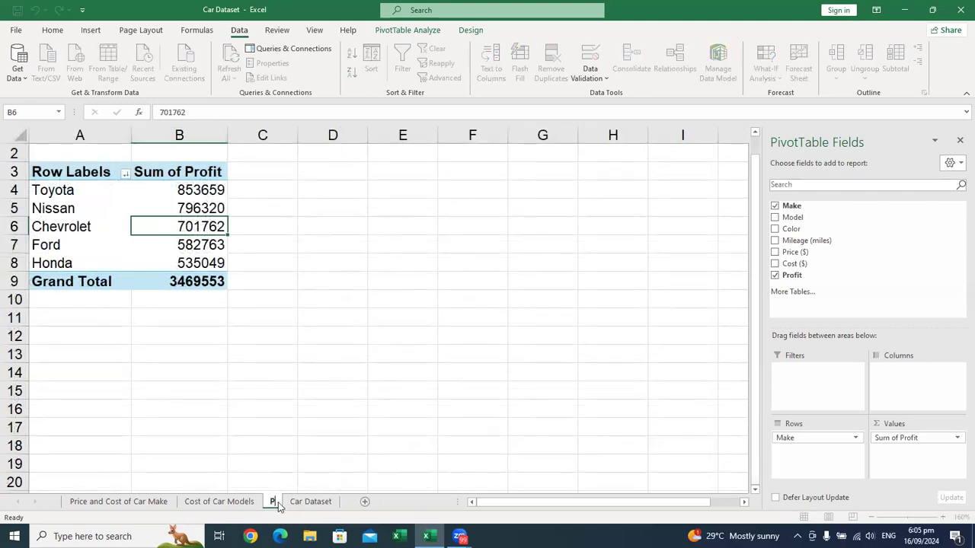
{"action": "type", "text": "rofit of C"}
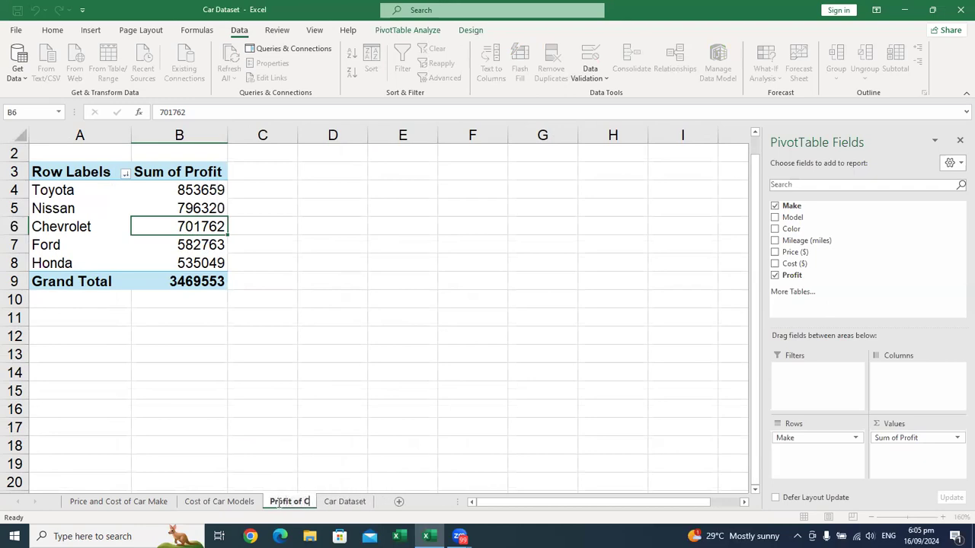
{"action": "type", "text": "ar Make"}
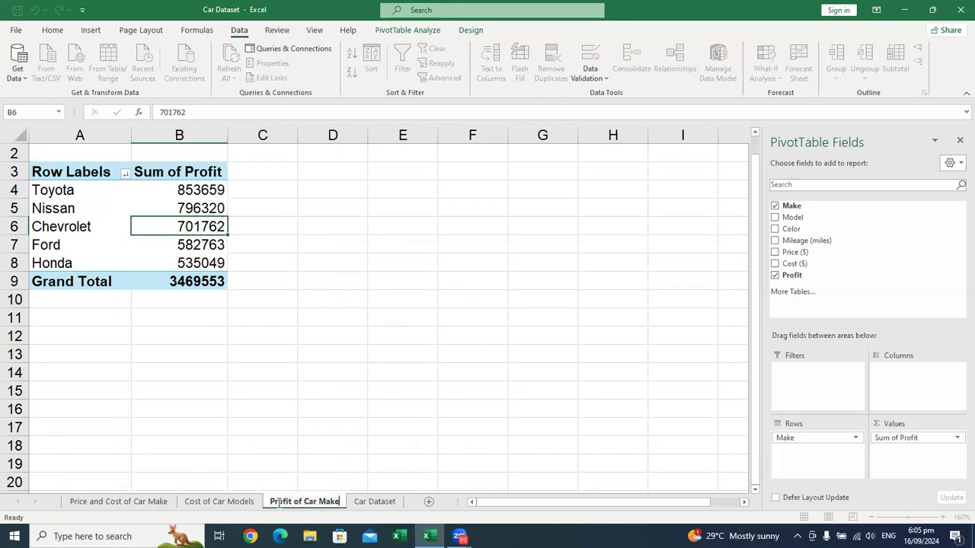
{"action": "key", "text": "Return"}
Step: Create a fourth PivotTable from the Car Dataset sheet's table on a new worksheet
{"action": "key", "text": "ctrl+Page_Down"}
{"action": "left_click", "coordinate": [223, 239]}
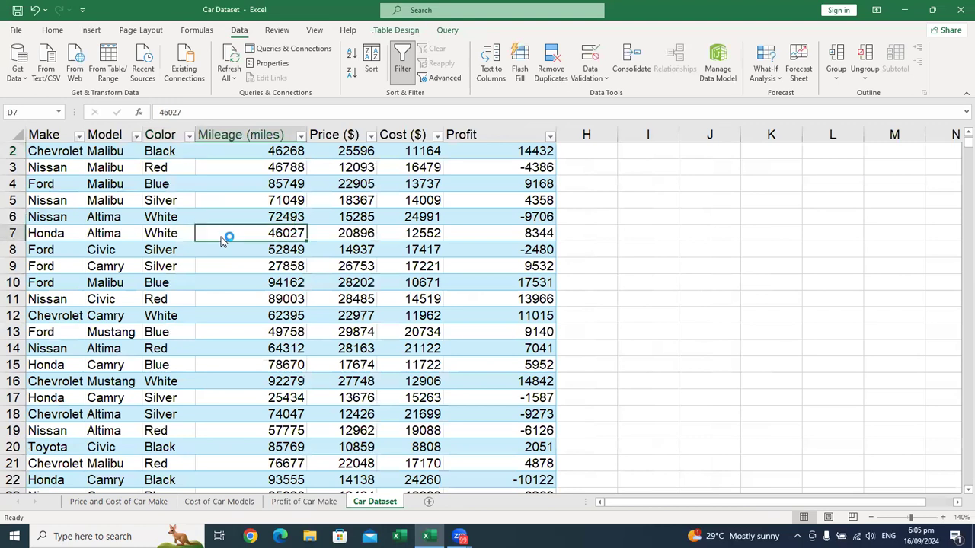
{"action": "left_click", "coordinate": [86, 32]}
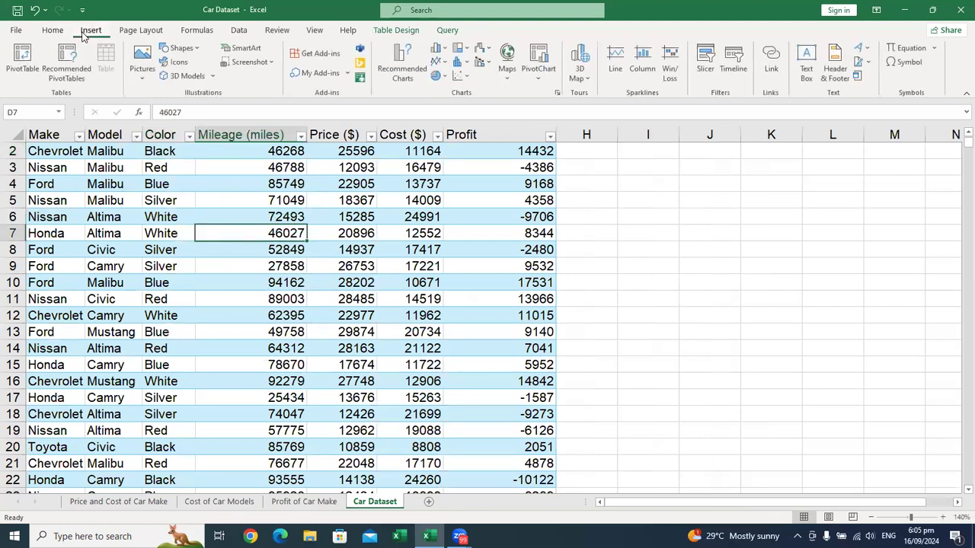
{"action": "left_click", "coordinate": [23, 59]}
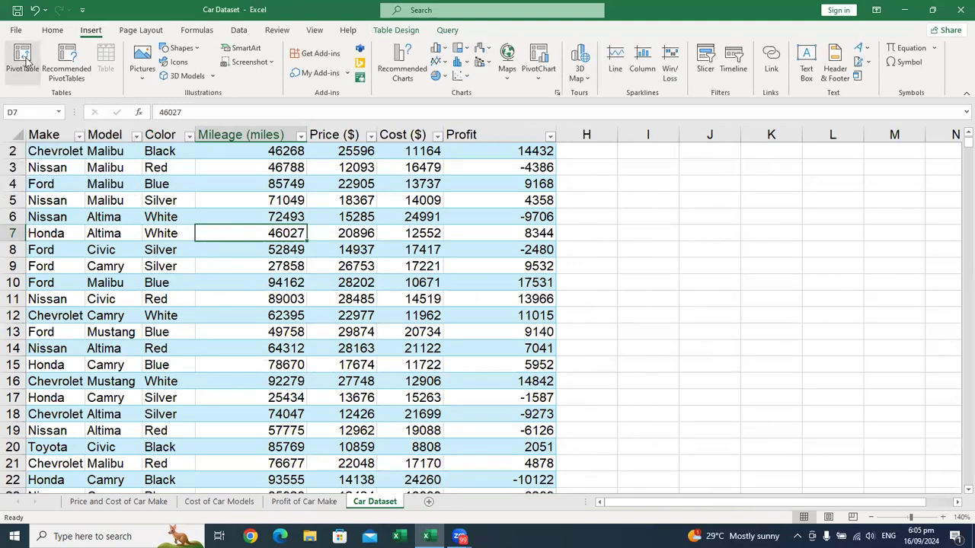
{"action": "left_click", "coordinate": [573, 374]}
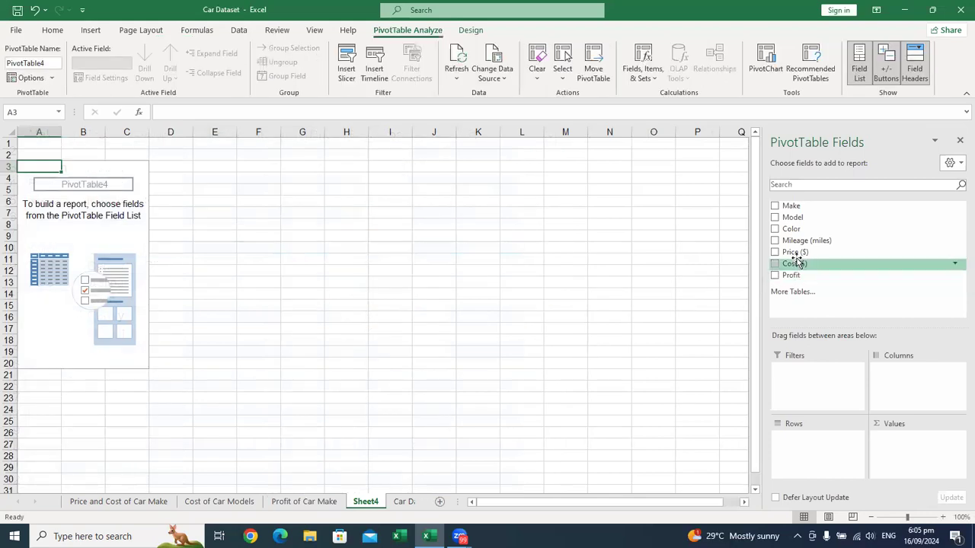
Step: Build the fourth PivotTable with Color as rows and the sum of Price ($) as values
{"action": "left_click_drag", "start_coordinate": [810, 232], "coordinate": [807, 452]}
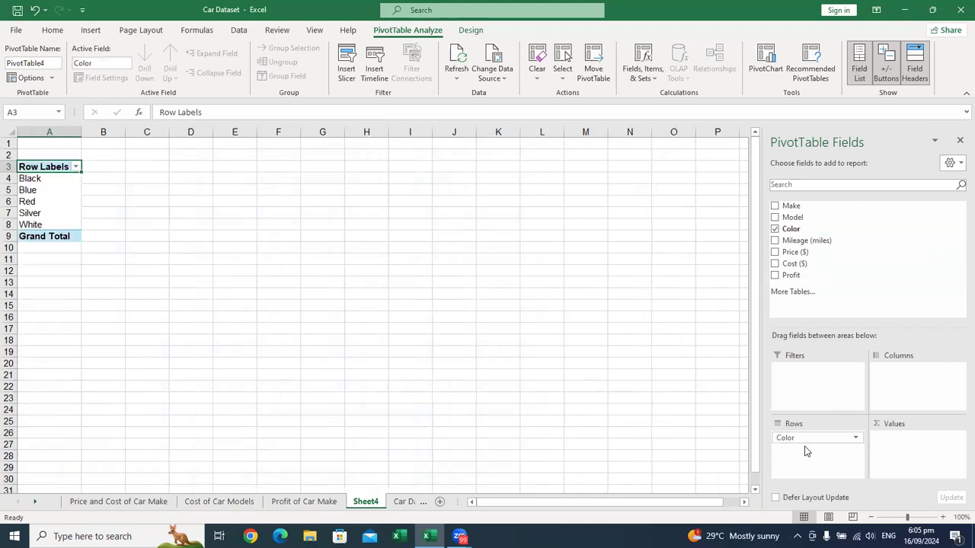
{"action": "left_click", "coordinate": [944, 518]}
{"action": "left_click", "coordinate": [944, 518]}
{"action": "left_click", "coordinate": [944, 518]}
{"action": "left_click", "coordinate": [944, 518]}
{"action": "left_click", "coordinate": [944, 518]}
{"action": "left_click", "coordinate": [944, 518]}
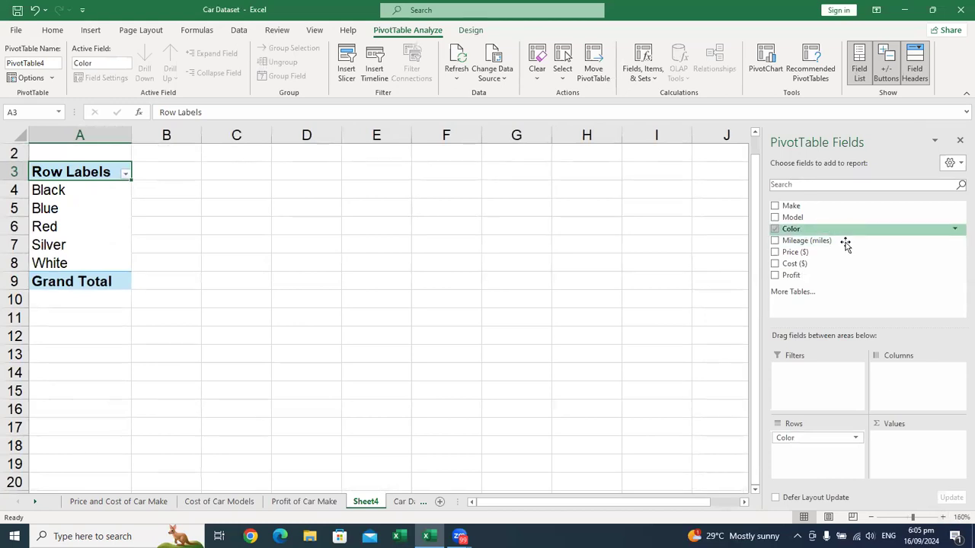
{"action": "left_click_drag", "start_coordinate": [849, 256], "coordinate": [906, 446]}
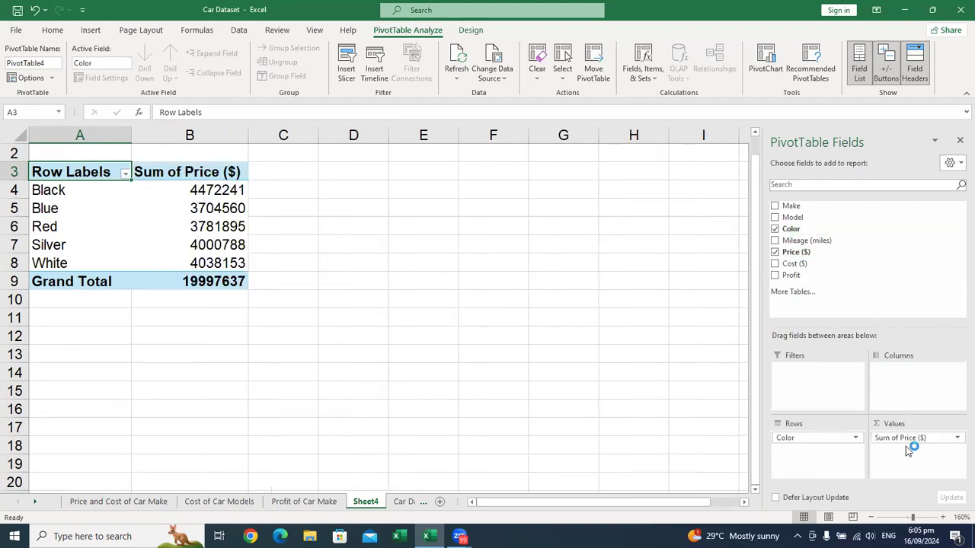
Step: Sort the colors in the fourth PivotTable by Sum of Price ($) from largest to smallest
{"action": "right_click", "coordinate": [197, 203]}
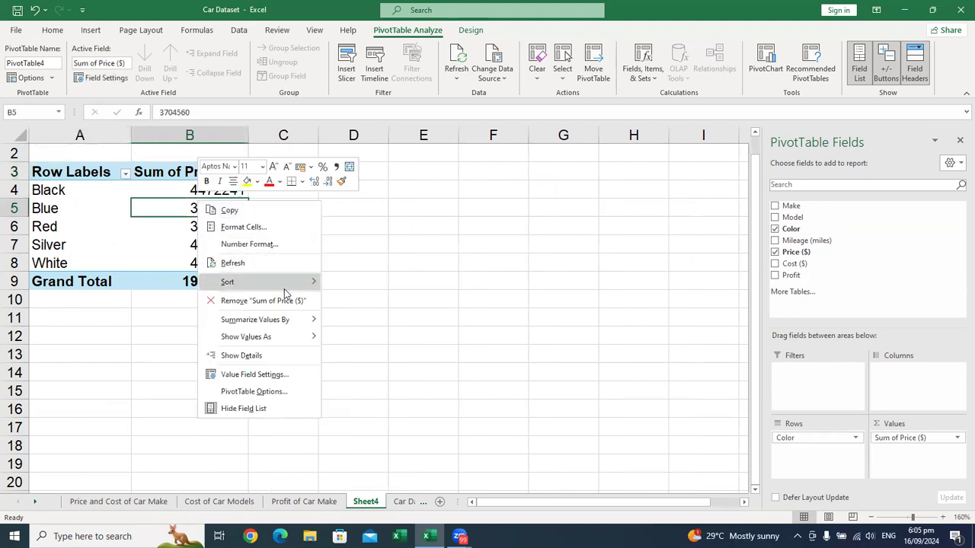
{"action": "mouse_move", "coordinate": [287, 295]}
{"action": "left_click", "coordinate": [352, 298]}
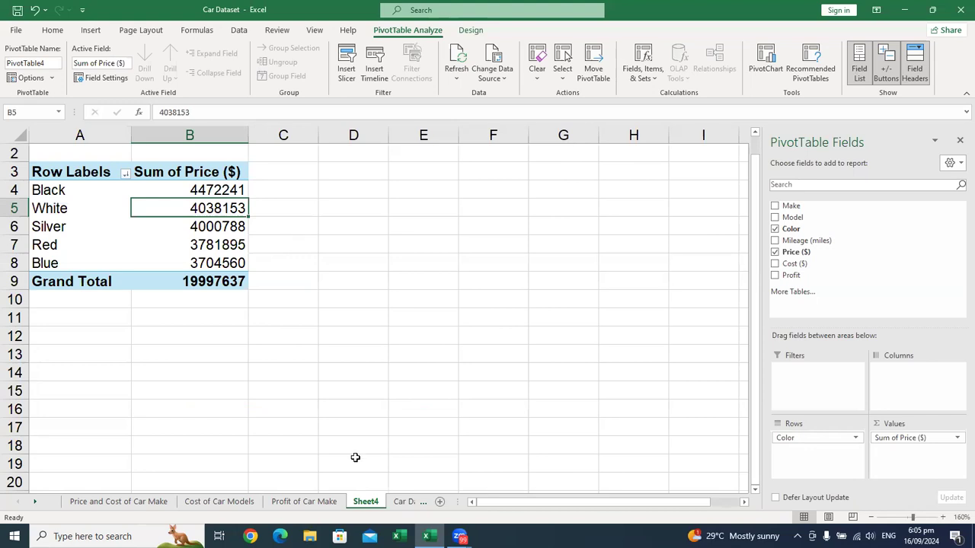
Step: Rename the price-by-color PivotTable's sheet as "Price of Car Color"
{"action": "key", "text": "alt+o"}
{"action": "type", "text": "hrPrice"}
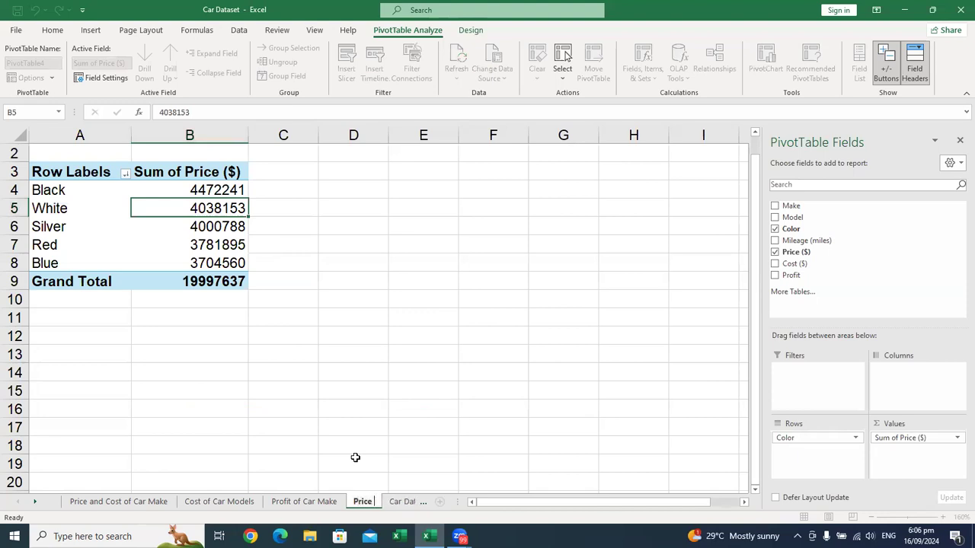
{"action": "type", "text": " of Car Color"}
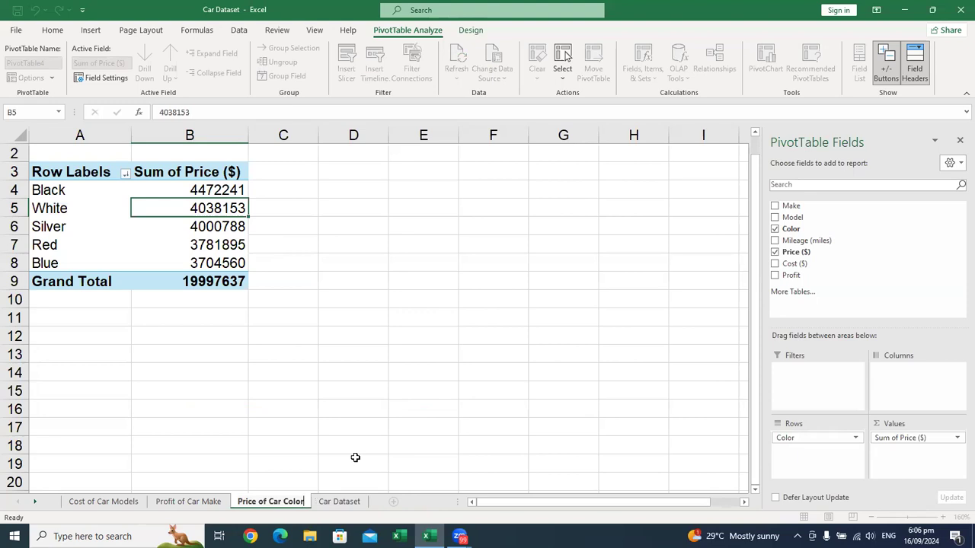
{"action": "key", "text": "Return"}
Step: Review the PivotTables on the Price and Cost of Car Make and Cost of Car Models sheets
{"action": "left_click", "coordinate": [17, 502]}
{"action": "left_click", "coordinate": [107, 502]}
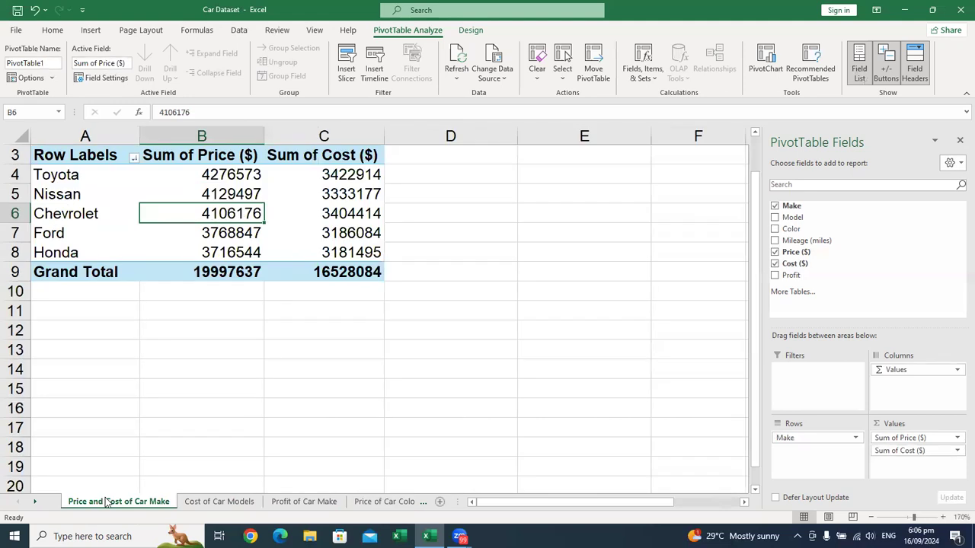
{"action": "left_click", "coordinate": [185, 503]}
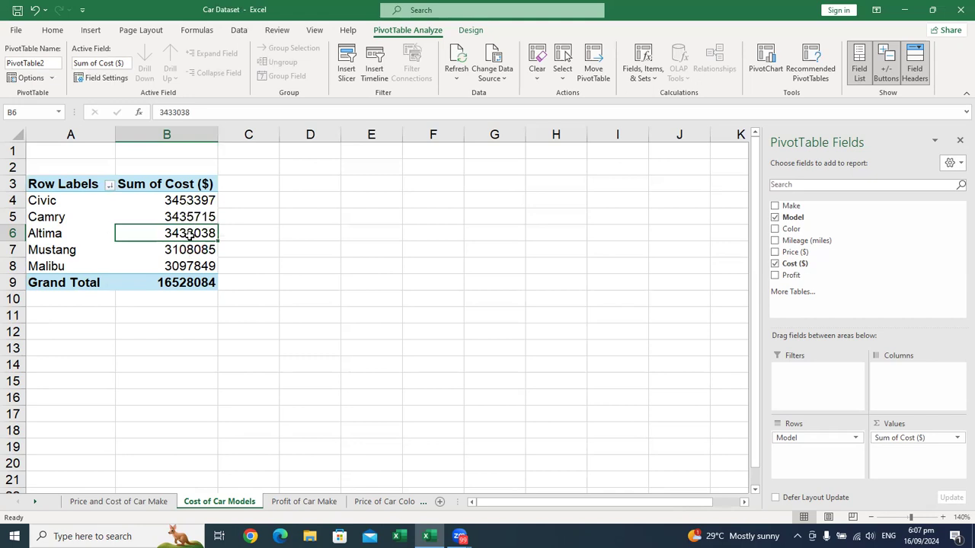
{"action": "left_click", "coordinate": [74, 216]}
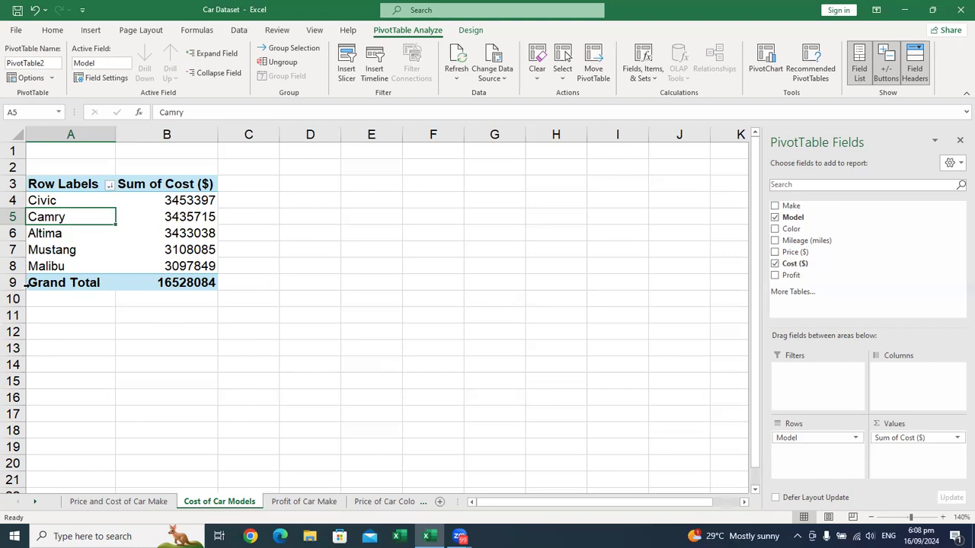
{"action": "right_click", "coordinate": [82, 240]}
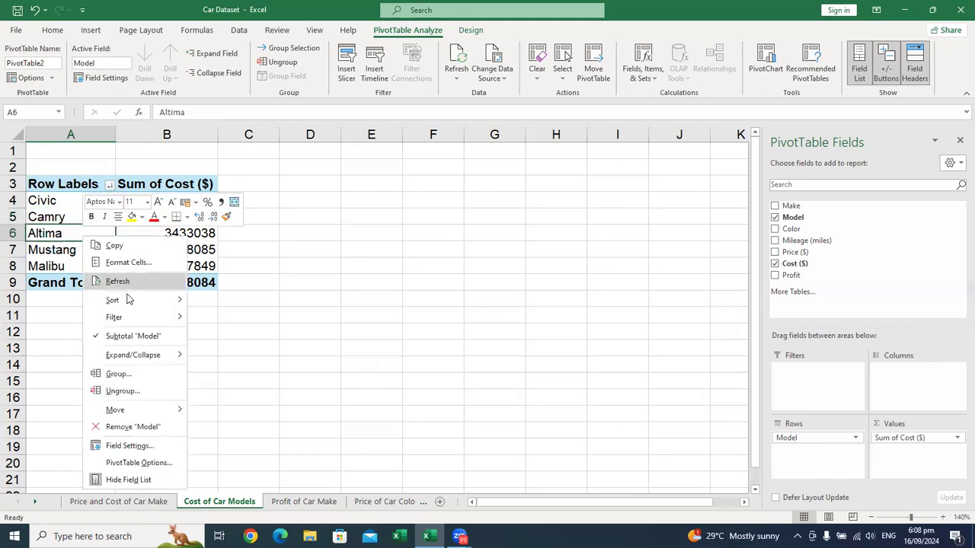
{"action": "mouse_move", "coordinate": [133, 320]}
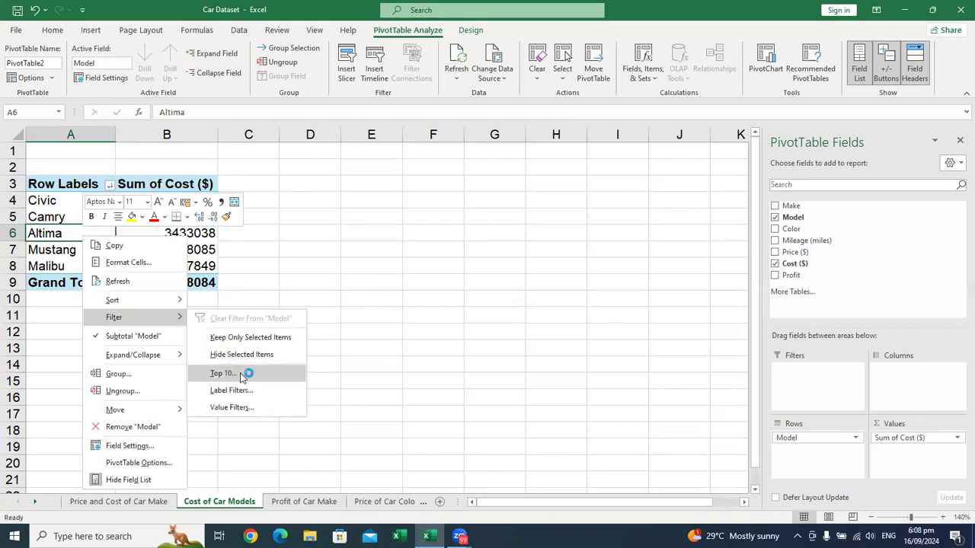
{"action": "left_click", "coordinate": [40, 230]}
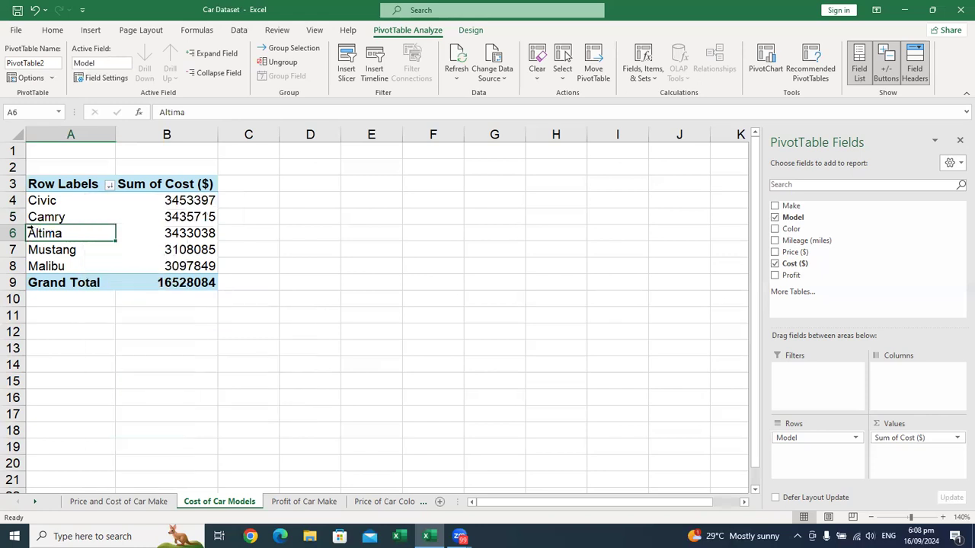
Step: Filter the models in the Cost of Car Models PivotTable to the top 3 items by Sum of Cost ($)
{"action": "right_click", "coordinate": [64, 219]}
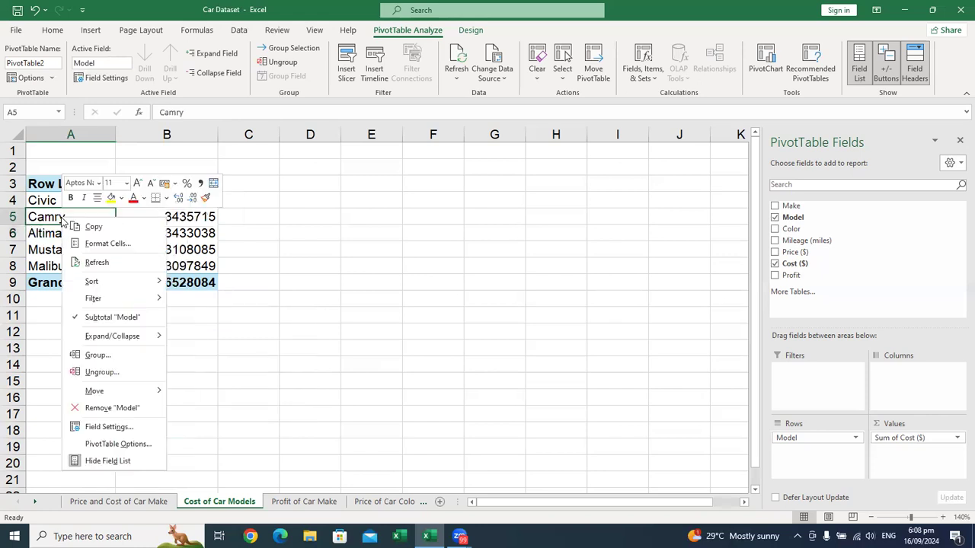
{"action": "mouse_move", "coordinate": [125, 301]}
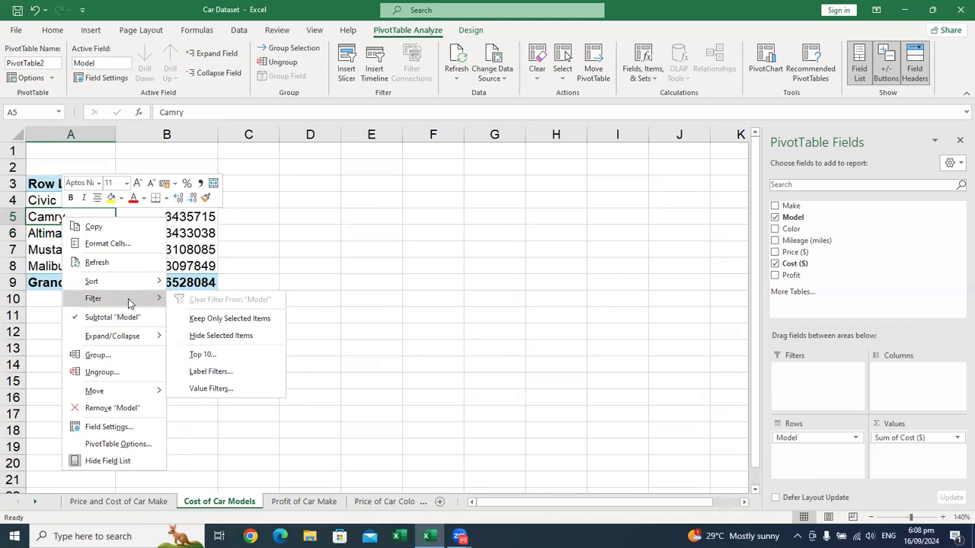
{"action": "left_click", "coordinate": [202, 355]}
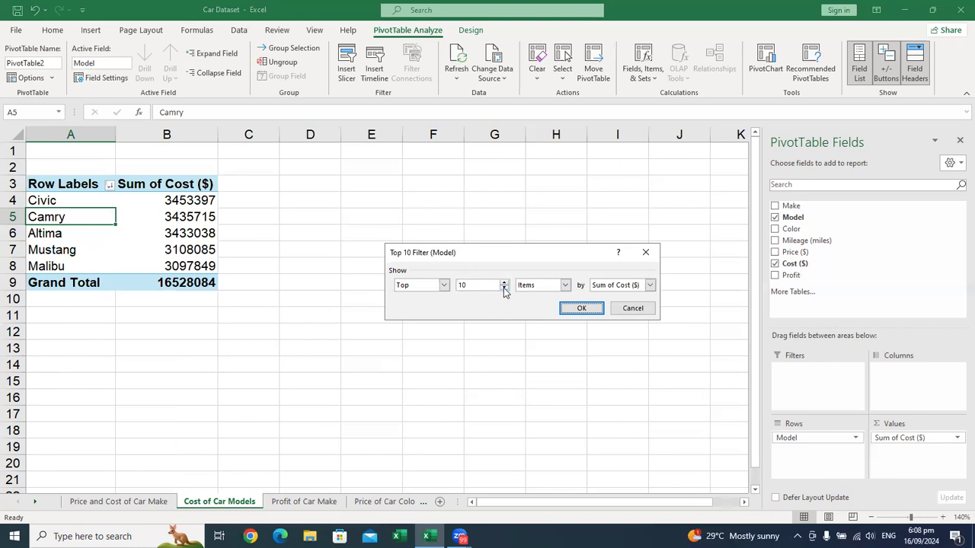
{"action": "left_click", "coordinate": [503, 288]}
{"action": "left_click", "coordinate": [504, 288]}
{"action": "left_click", "coordinate": [580, 307]}
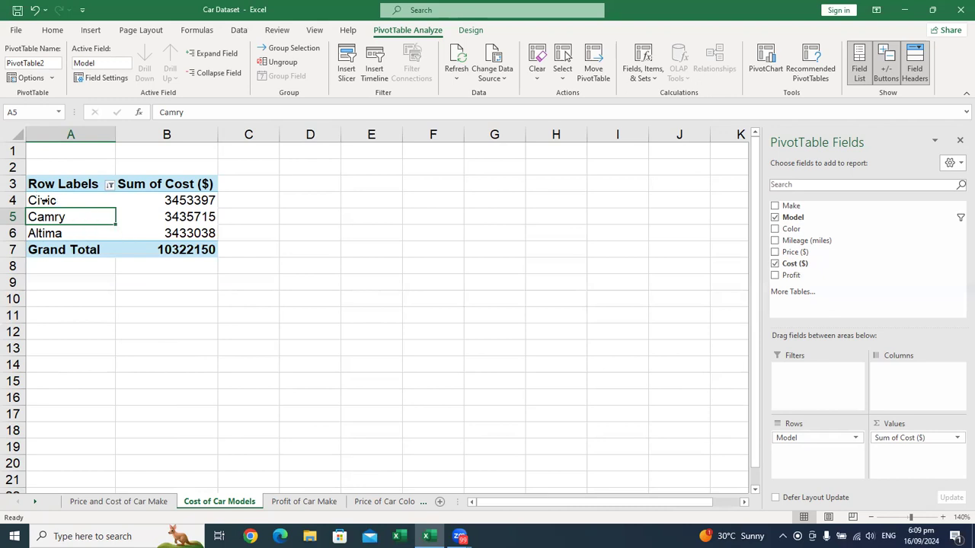
Step: Change the model filter to show the bottom 2 items by Sum of Cost ($)
{"action": "right_click", "coordinate": [47, 201]}
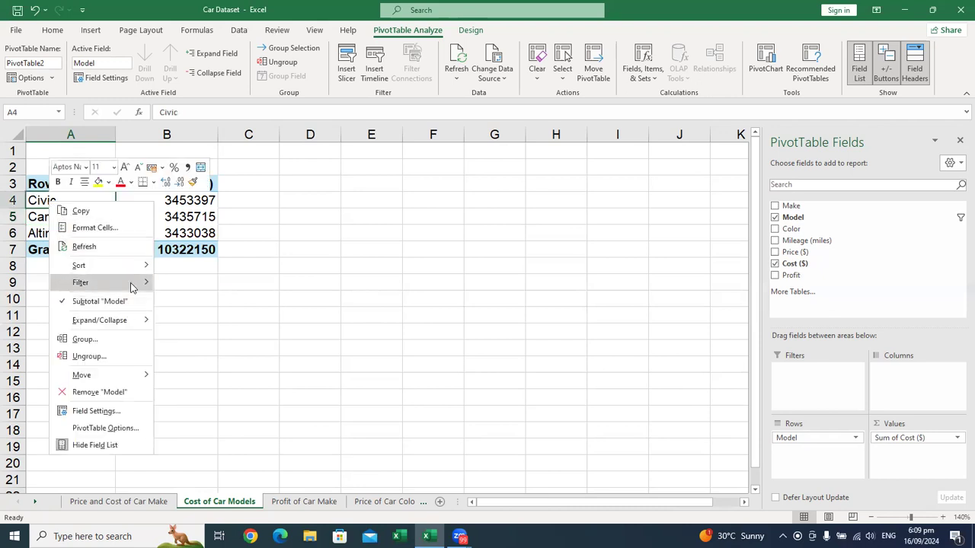
{"action": "mouse_move", "coordinate": [133, 284]}
{"action": "left_click", "coordinate": [186, 338]}
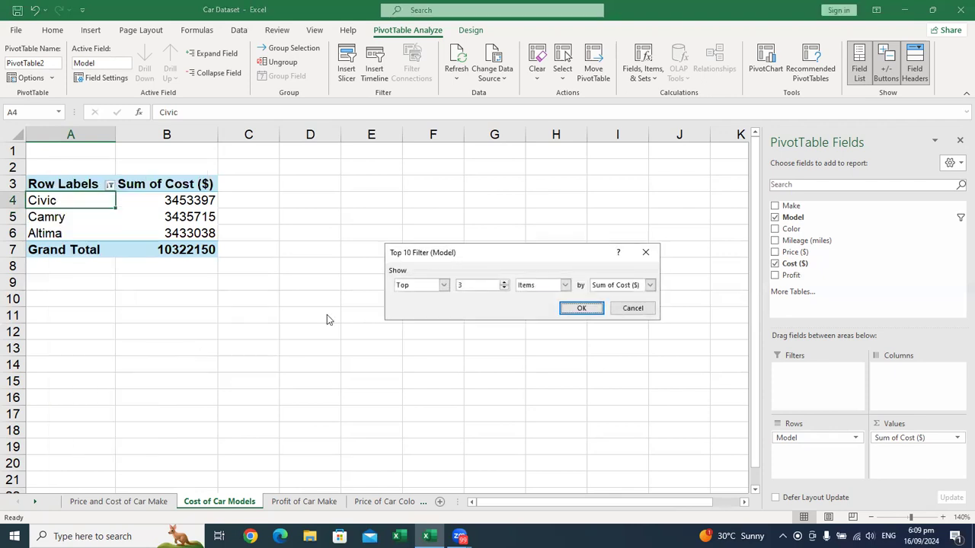
{"action": "left_click", "coordinate": [442, 286]}
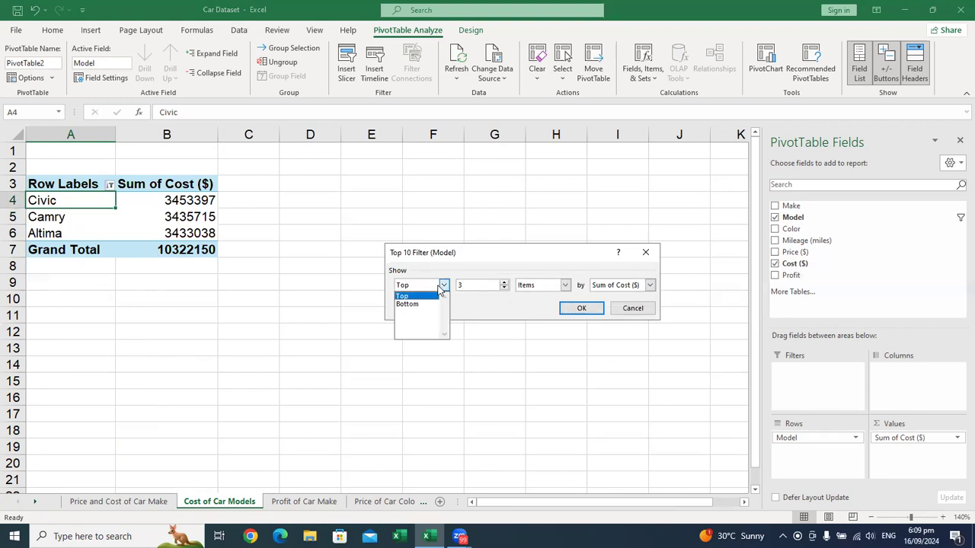
{"action": "left_click", "coordinate": [429, 305]}
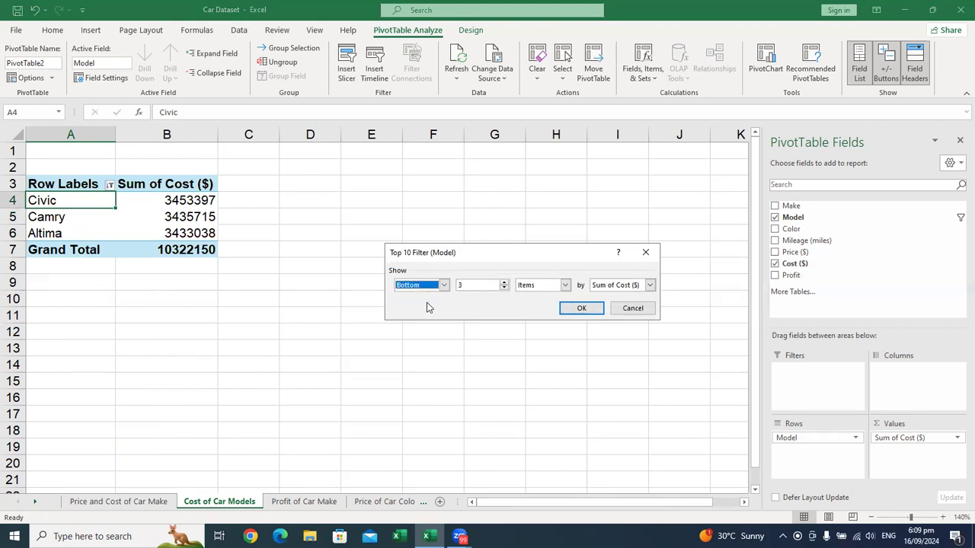
{"action": "left_click", "coordinate": [503, 288]}
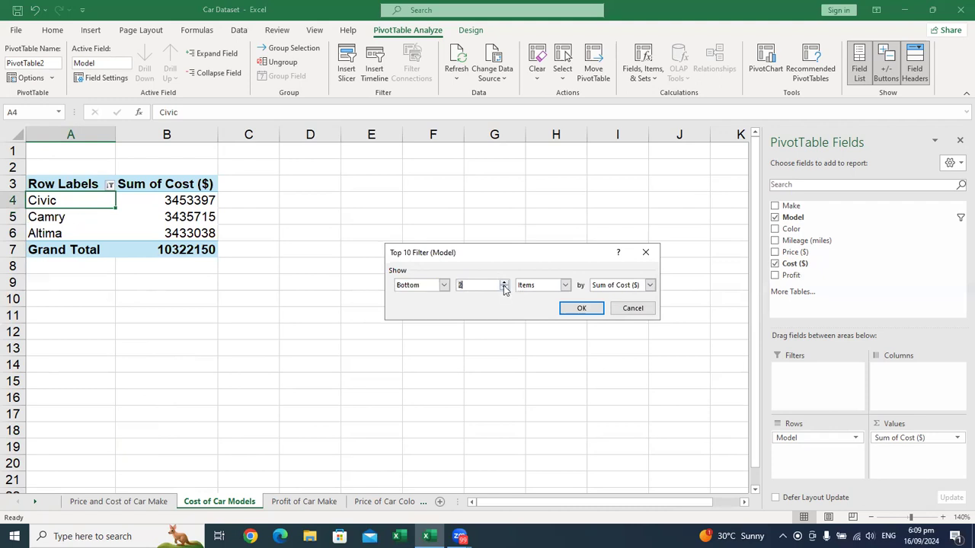
{"action": "left_click", "coordinate": [581, 309]}
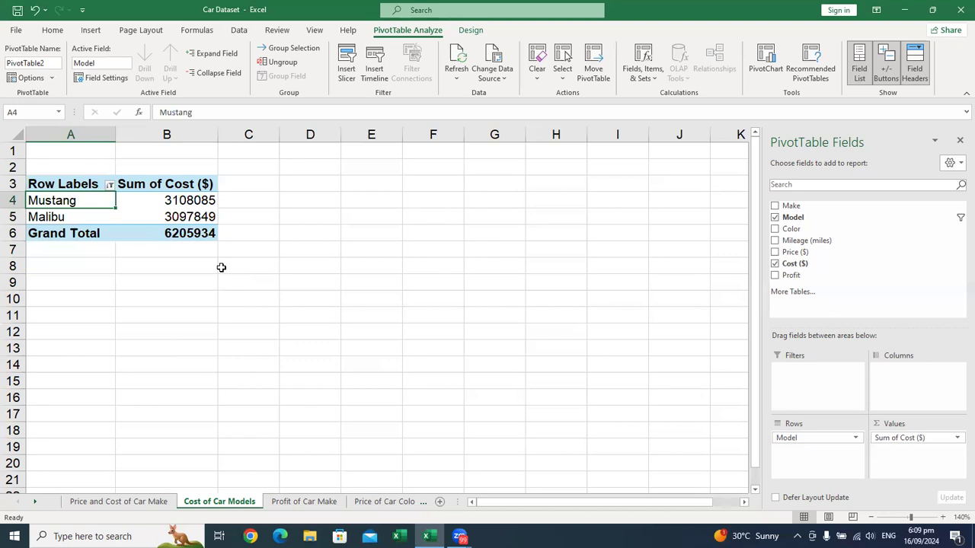
Step: Clear the filter from the Model field
{"action": "mouse_move", "coordinate": [184, 210]}
{"action": "left_click", "coordinate": [110, 185]}
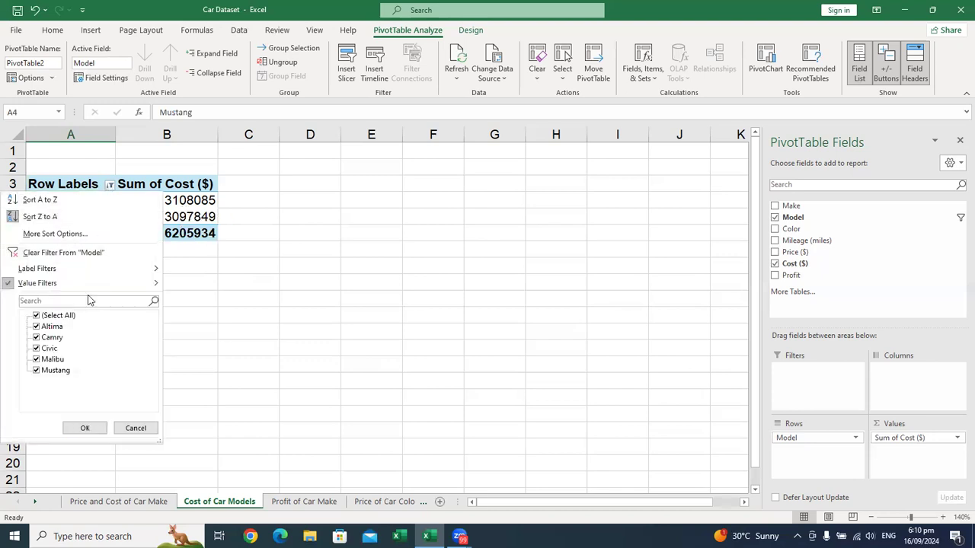
{"action": "left_click", "coordinate": [91, 253]}
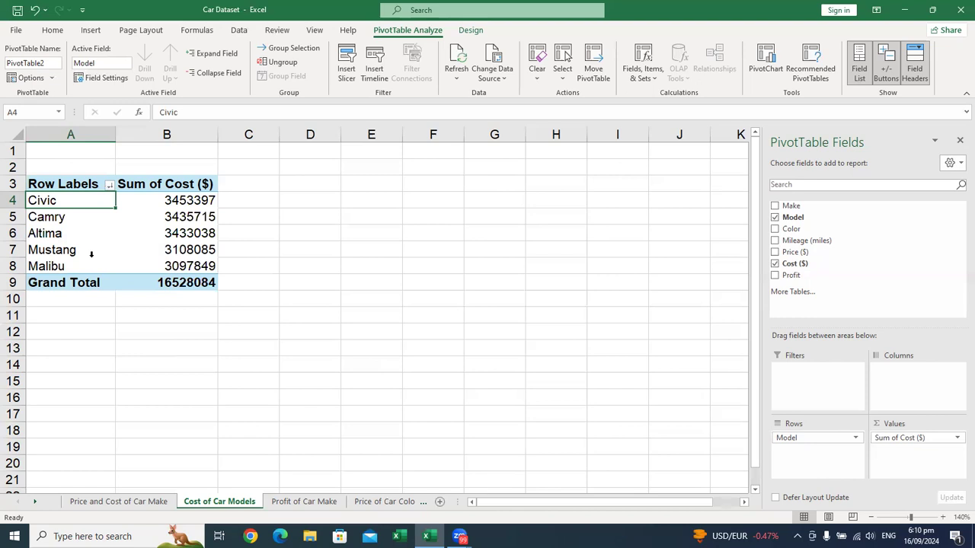
{"action": "mouse_move", "coordinate": [143, 216]}
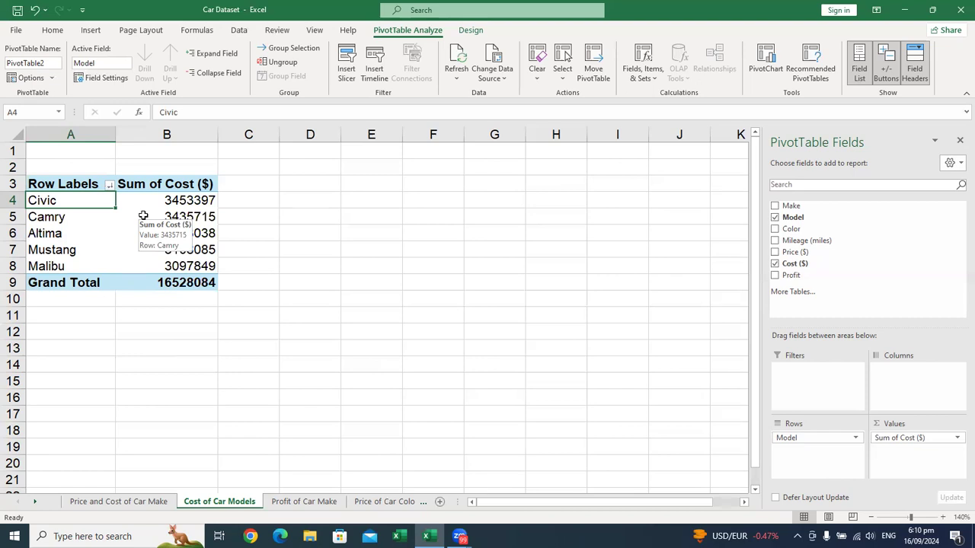
{"action": "mouse_move", "coordinate": [140, 245]}
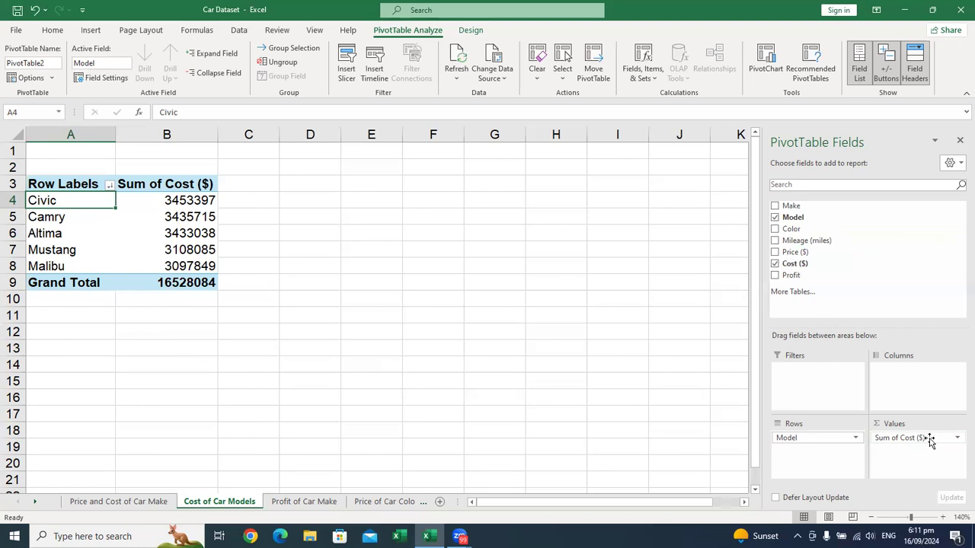
{"action": "left_click_drag", "start_coordinate": [653, 250], "coordinate": [436, 222]}
Step: Hide the PivotTable field list on the Cost of Car Models sheet
{"action": "left_click", "coordinate": [97, 217]}
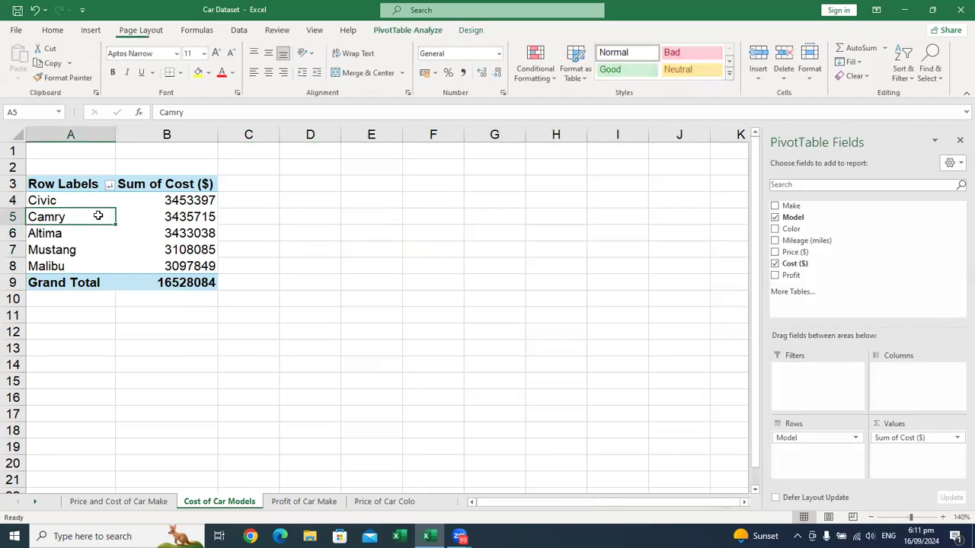
{"action": "right_click", "coordinate": [130, 265]}
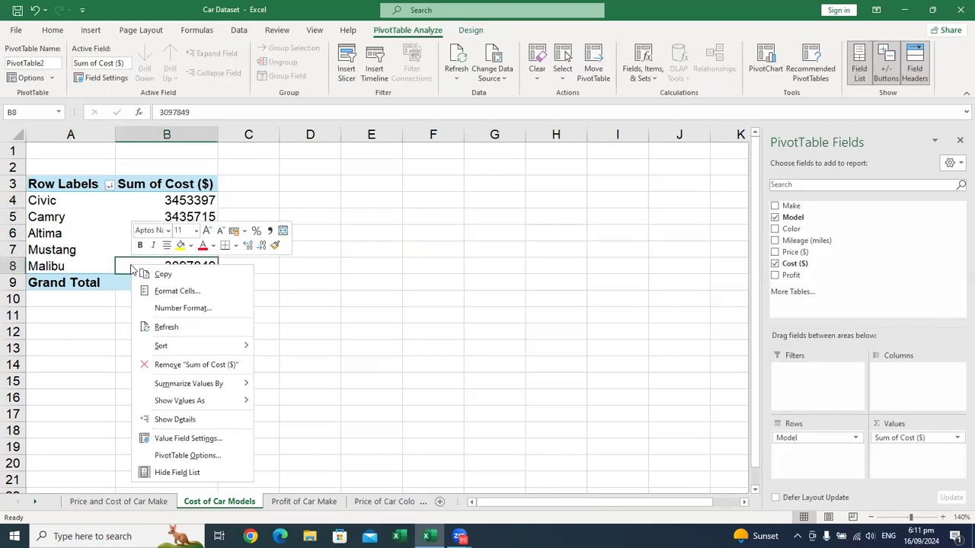
{"action": "key", "text": "Escape"}
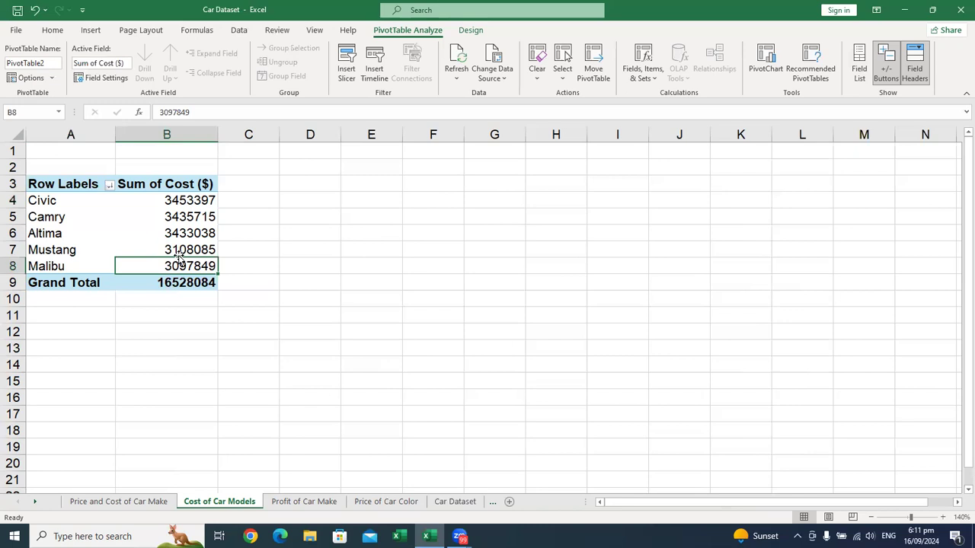
{"action": "left_click", "coordinate": [119, 230]}
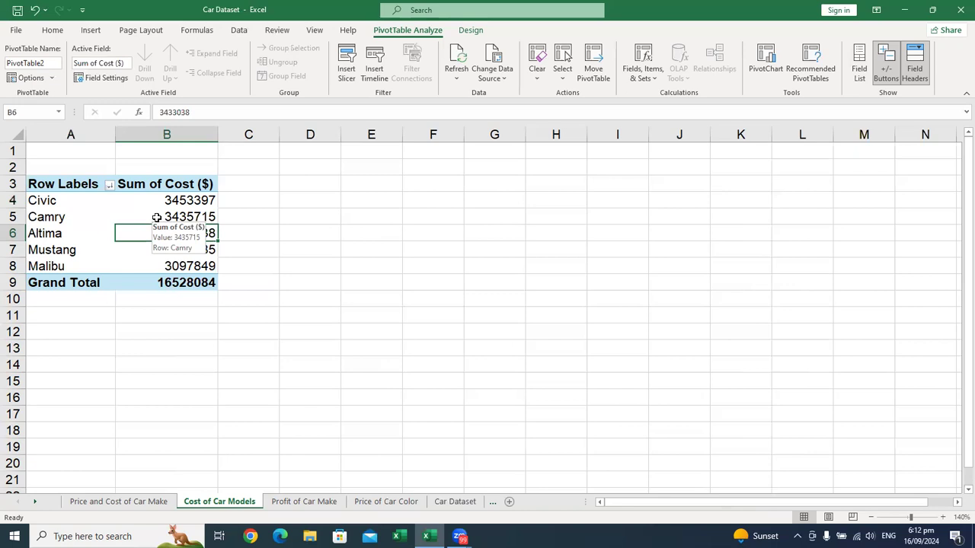
{"action": "left_click", "coordinate": [100, 200]}
{"action": "left_click", "coordinate": [90, 226]}
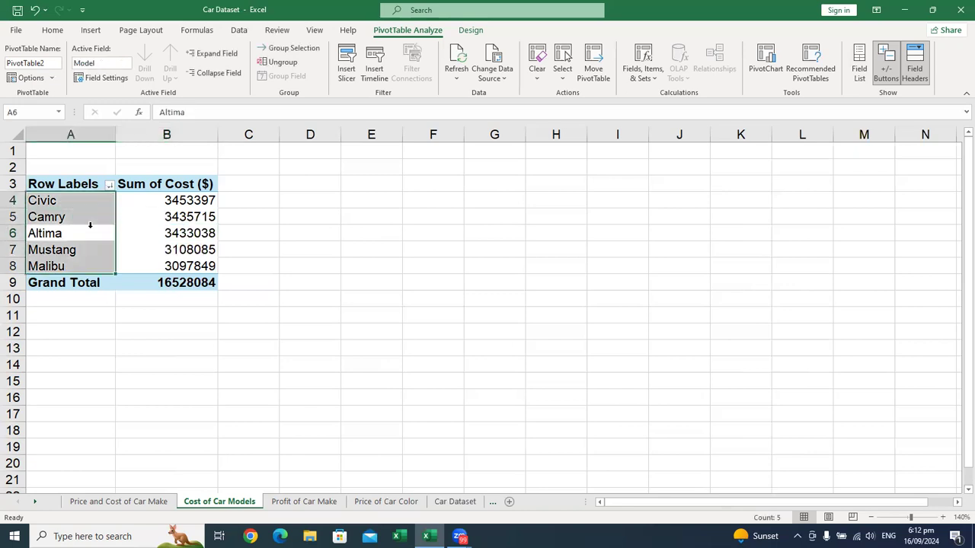
{"action": "left_click", "coordinate": [139, 227]}
{"action": "left_click", "coordinate": [140, 214]}
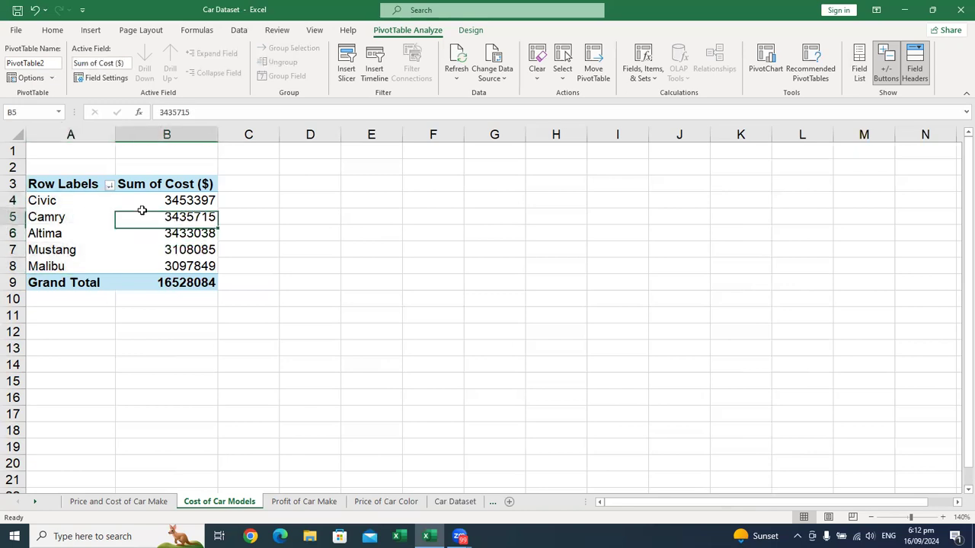
{"action": "left_click", "coordinate": [77, 233]}
{"action": "left_click", "coordinate": [98, 210]}
{"action": "left_click", "coordinate": [152, 232]}
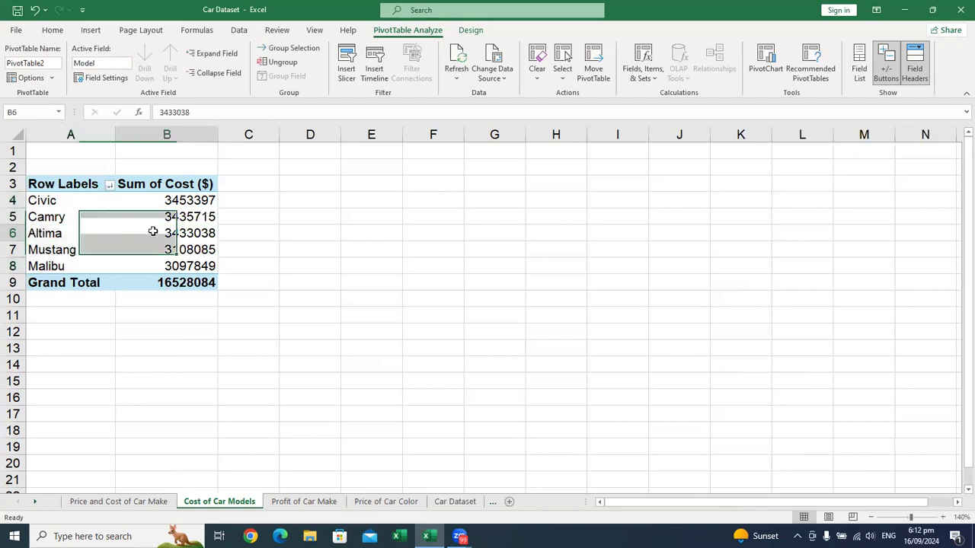
{"action": "left_click", "coordinate": [179, 214]}
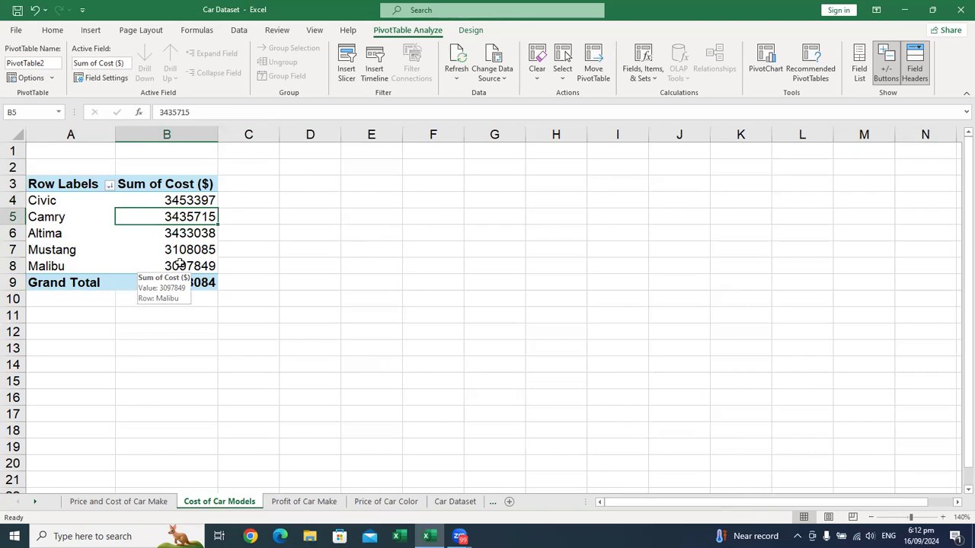
Step: Show the PivotTable field list again
{"action": "right_click", "coordinate": [142, 246]}
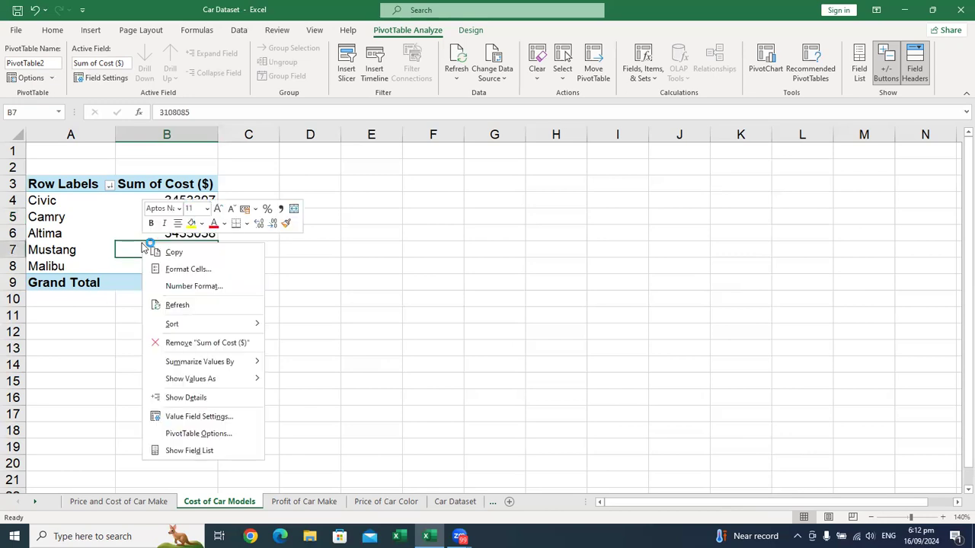
{"action": "left_click", "coordinate": [212, 451]}
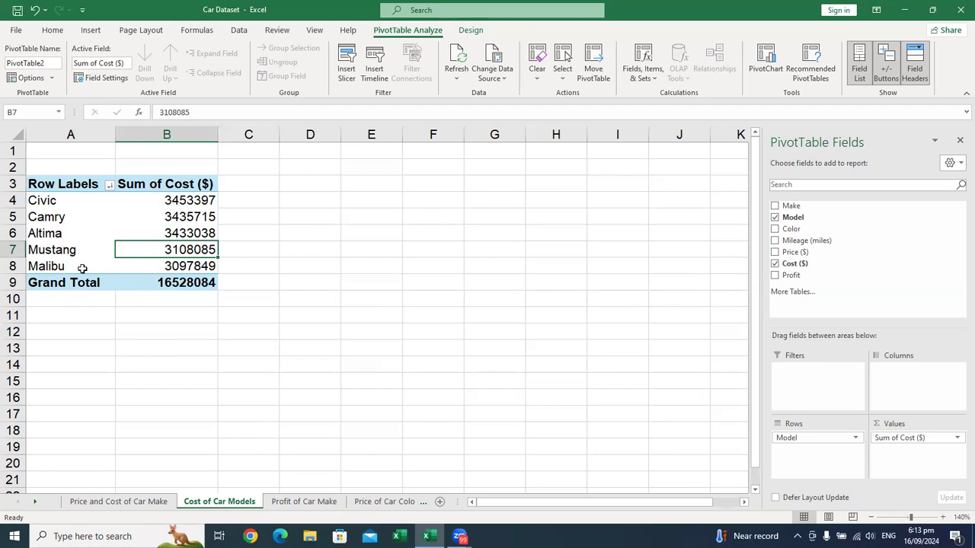
Step: Turn off the grand totals for rows and columns in the Cost of Car Models PivotTable
{"action": "left_click", "coordinate": [21, 282]}
{"action": "left_click", "coordinate": [57, 284]}
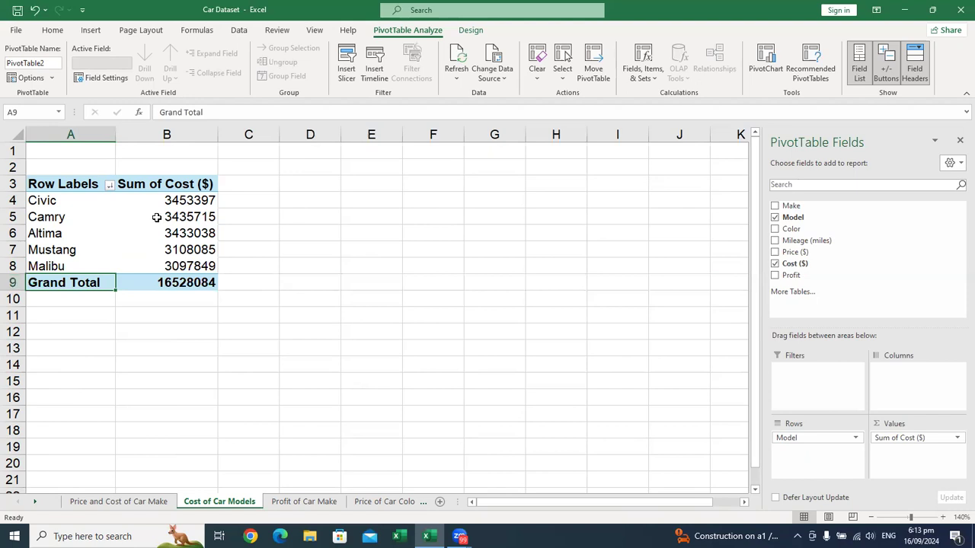
{"action": "mouse_move", "coordinate": [156, 218]}
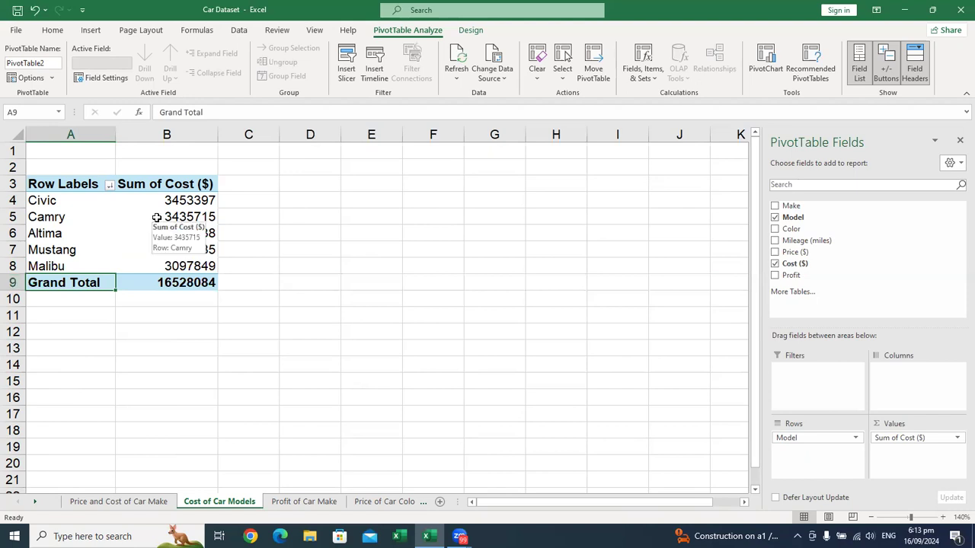
{"action": "right_click", "coordinate": [149, 219]}
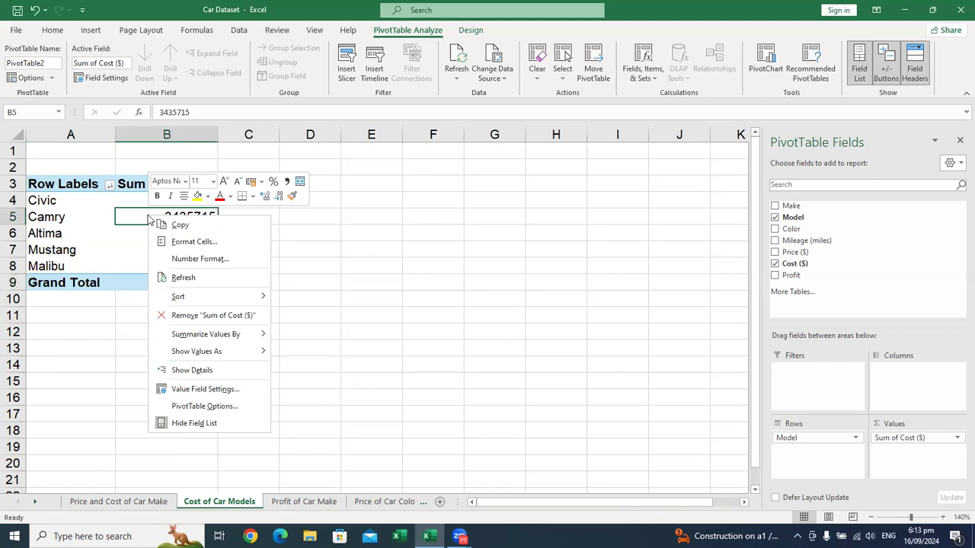
{"action": "left_click", "coordinate": [210, 408]}
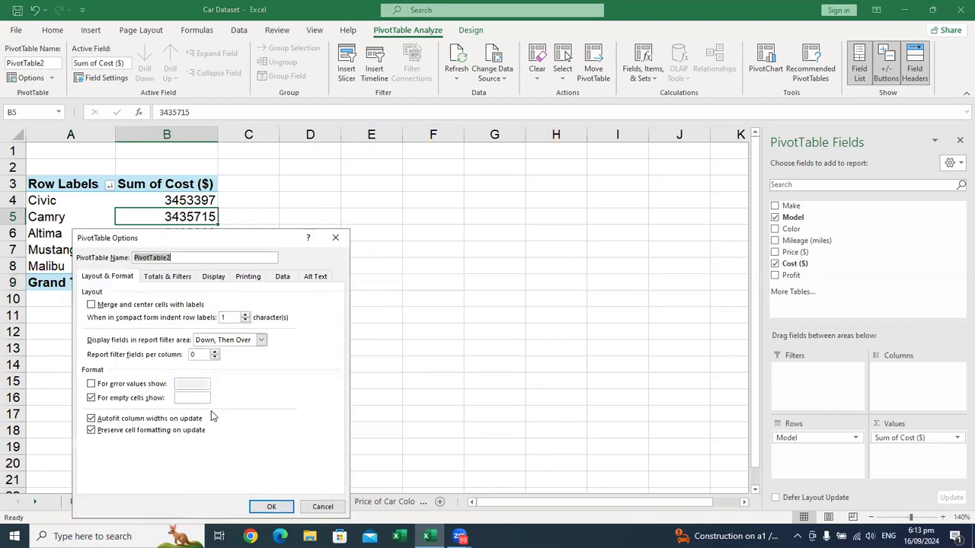
{"action": "left_click", "coordinate": [177, 277]}
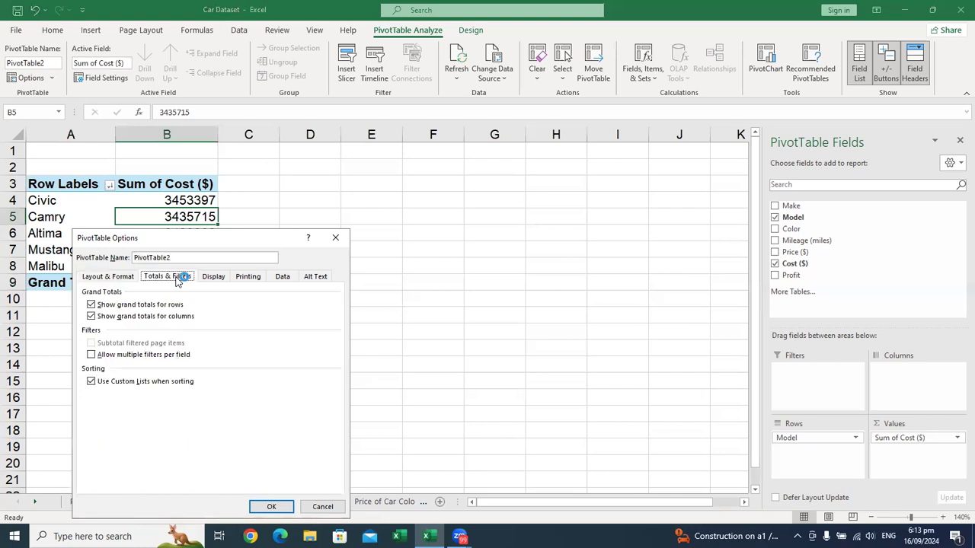
{"action": "left_click", "coordinate": [92, 305]}
{"action": "left_click", "coordinate": [92, 317]}
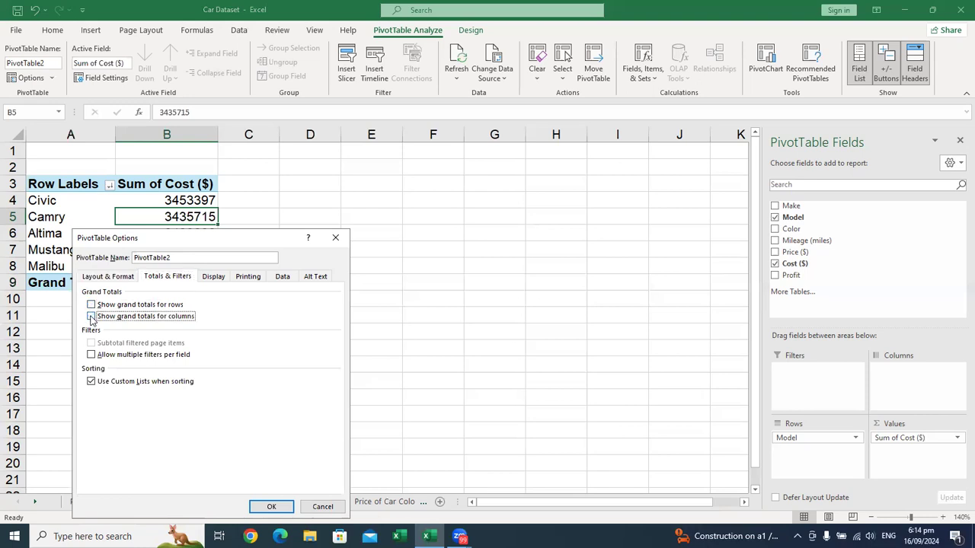
{"action": "left_click", "coordinate": [264, 507]}
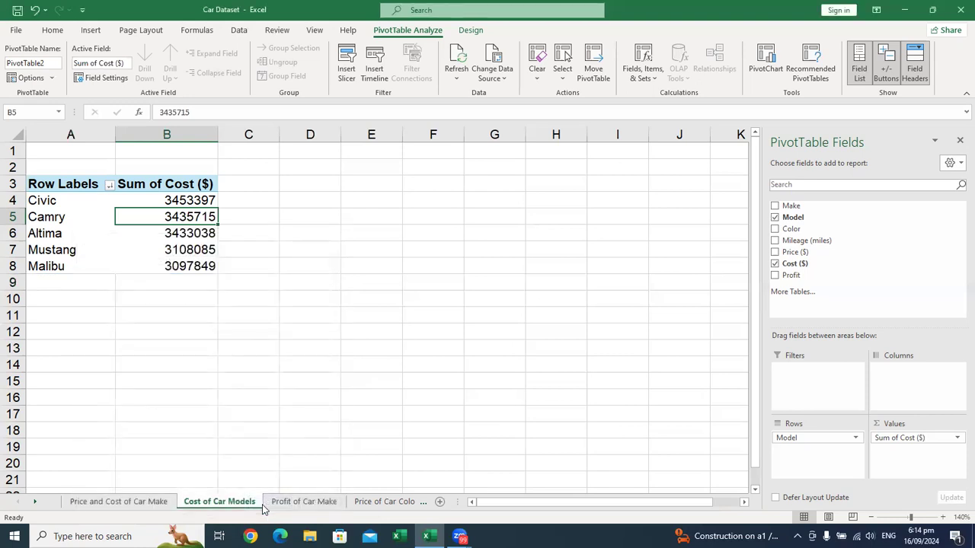
Step: Turn off the grand totals for rows and columns in the PivotTable on the Profit of Car Make sheet
{"action": "left_click", "coordinate": [279, 502]}
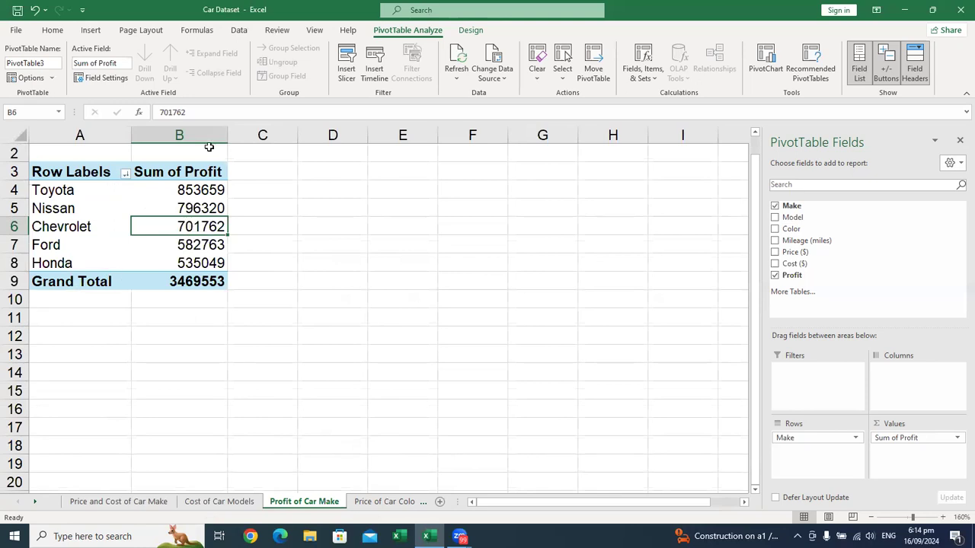
{"action": "left_click", "coordinate": [151, 202]}
{"action": "right_click", "coordinate": [151, 202]}
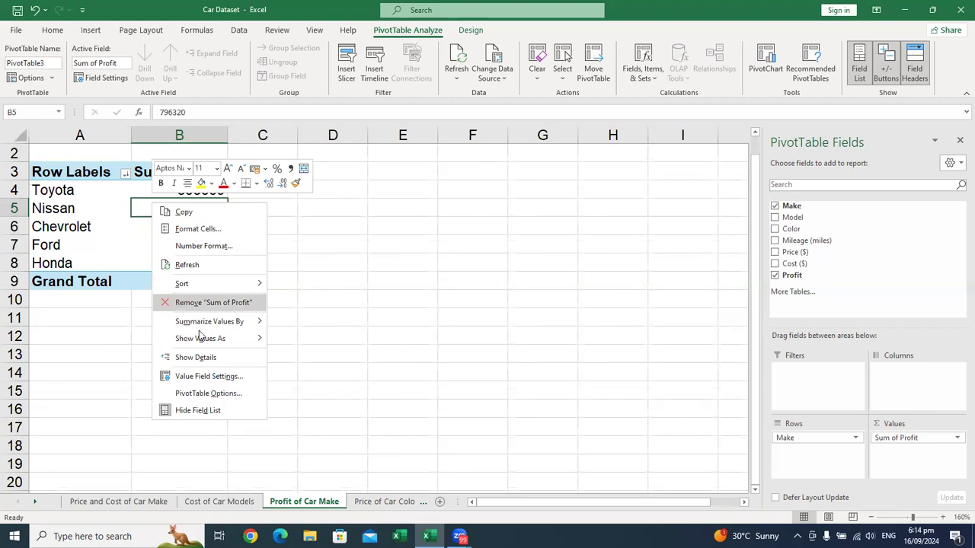
{"action": "left_click", "coordinate": [218, 393]}
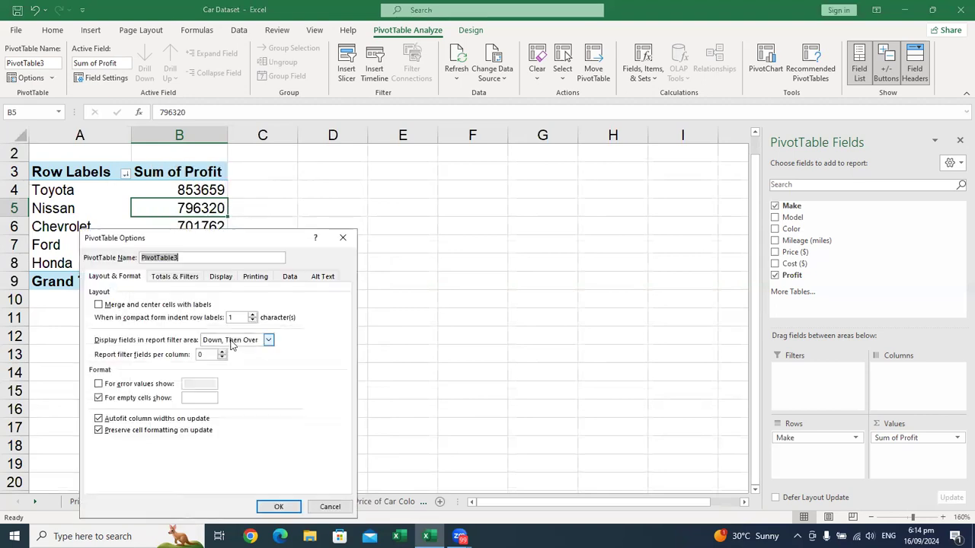
{"action": "left_click", "coordinate": [187, 279]}
{"action": "left_click", "coordinate": [124, 304]}
{"action": "left_click", "coordinate": [117, 316]}
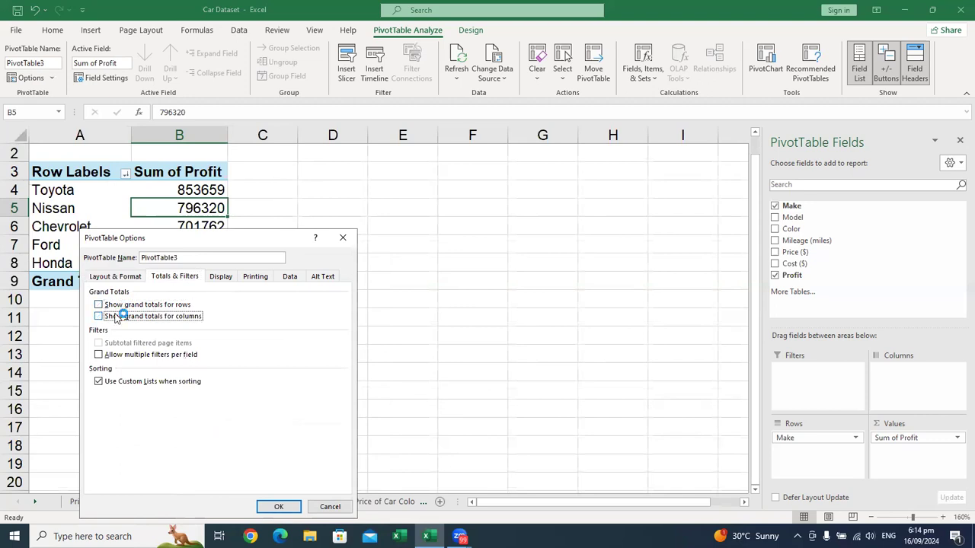
{"action": "left_click", "coordinate": [281, 507]}
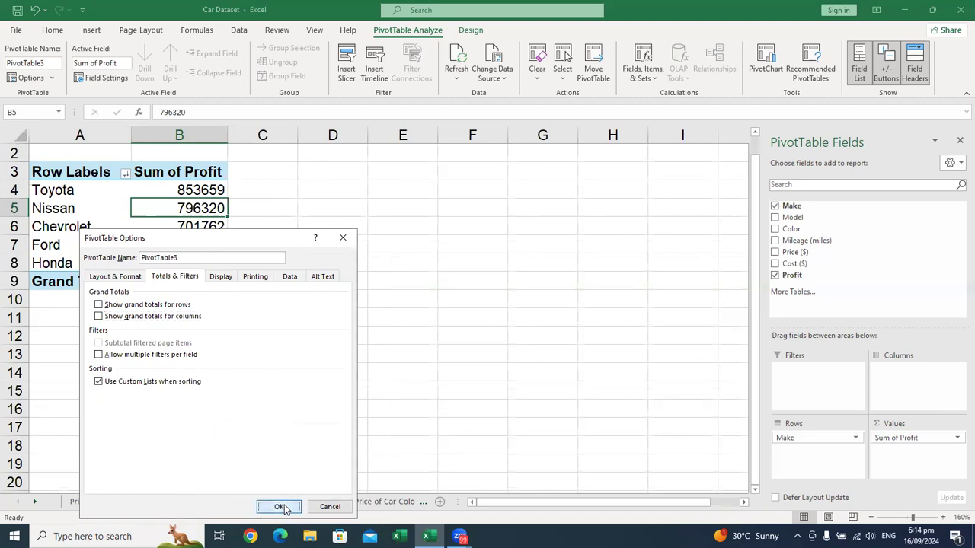
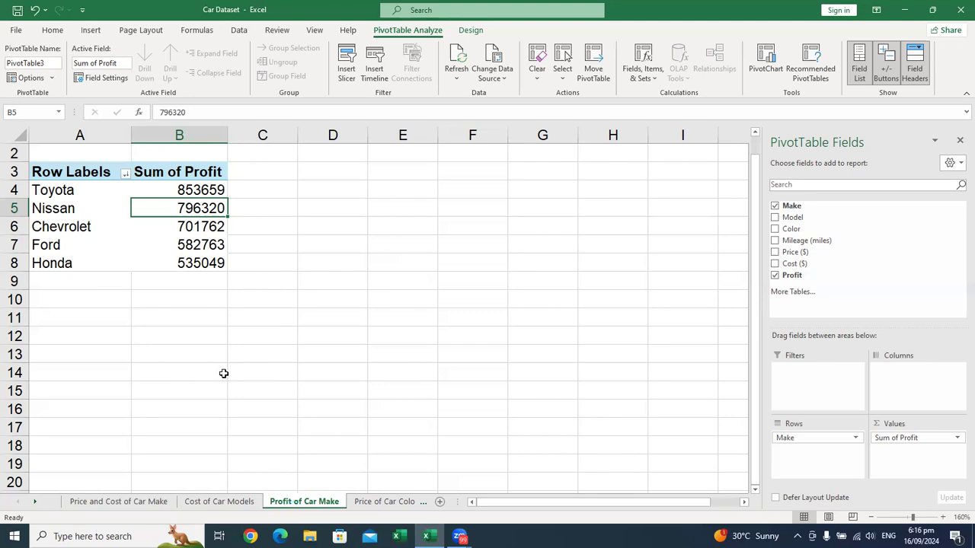
Step: Hide the PivotTable field list on the Price and Cost of Car Make sheet
{"action": "left_click", "coordinate": [137, 504]}
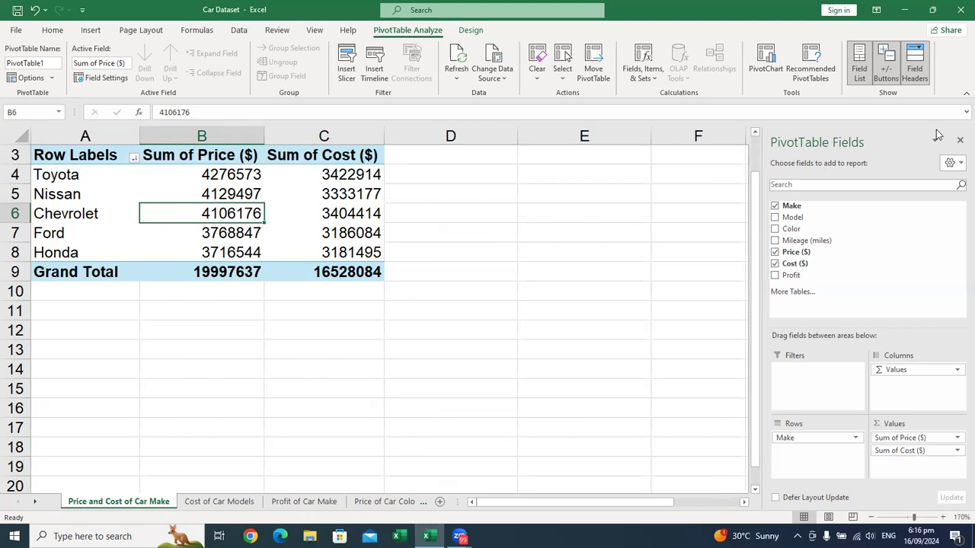
{"action": "left_click", "coordinate": [958, 142]}
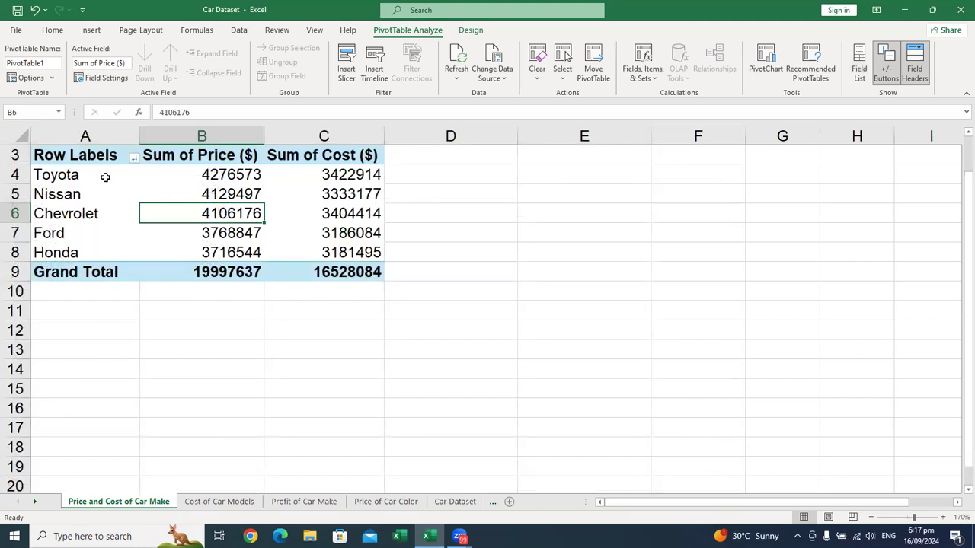
Step: Insert a clustered column PivotChart of price and cost by make, and place it beside the PivotTable
{"action": "left_click", "coordinate": [132, 177]}
{"action": "left_click", "coordinate": [201, 213]}
{"action": "left_click", "coordinate": [154, 194]}
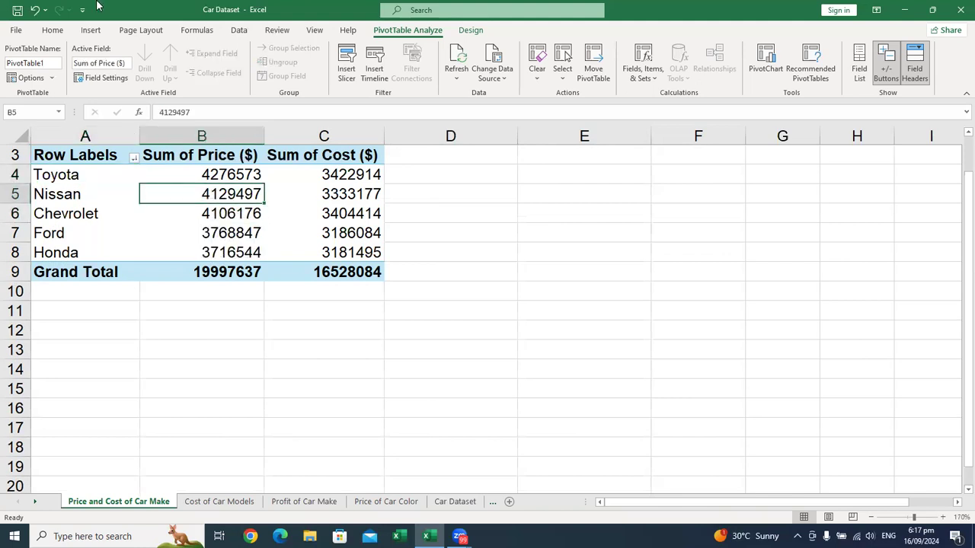
{"action": "left_click", "coordinate": [95, 32]}
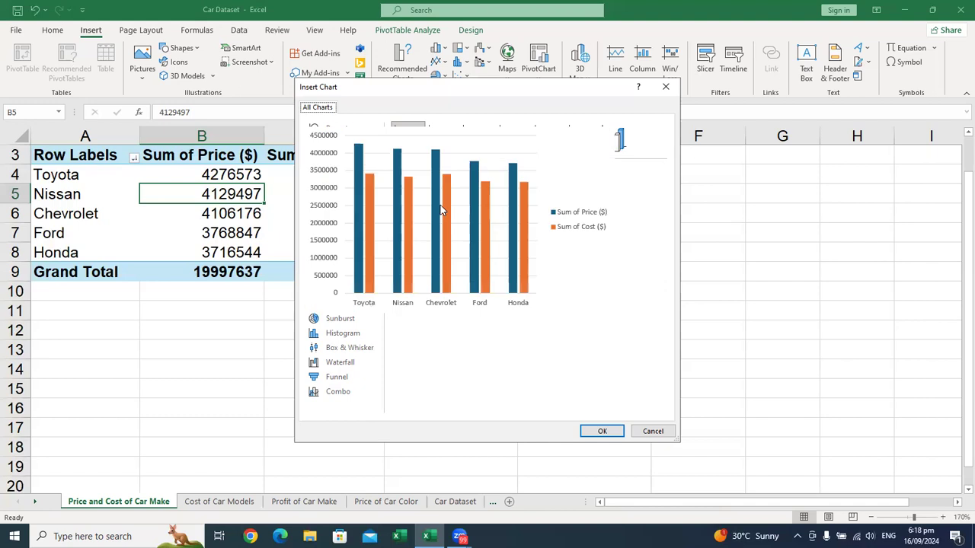
{"action": "mouse_move", "coordinate": [460, 196]}
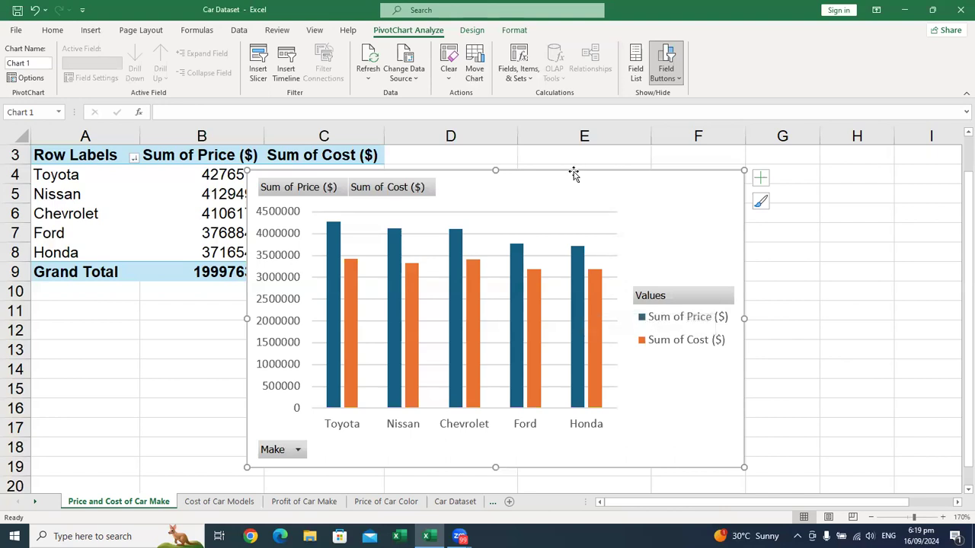
{"action": "left_click_drag", "start_coordinate": [568, 178], "coordinate": [716, 173]}
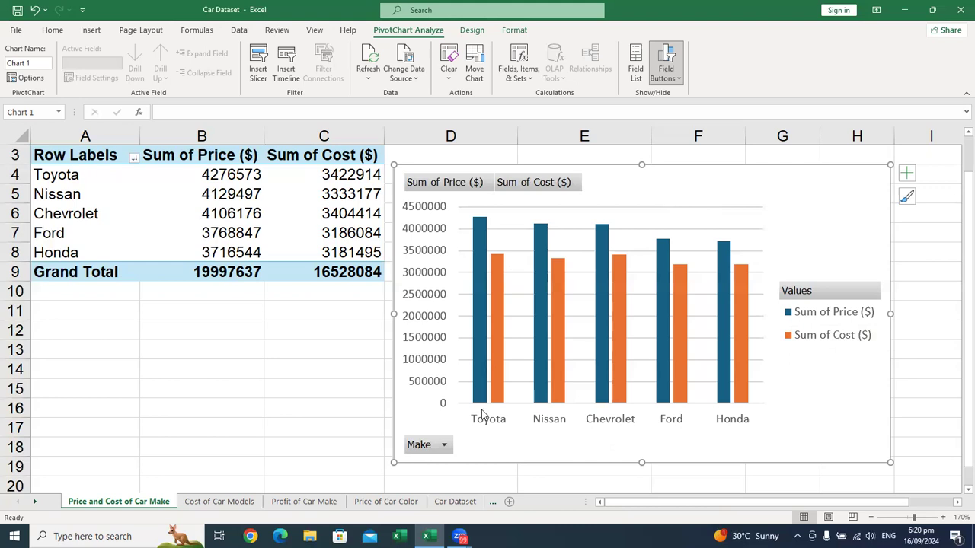
Step: Shrink the PivotChart from its upper-left corner and shift it left so there is free space on its right side
{"action": "mouse_move", "coordinate": [478, 222]}
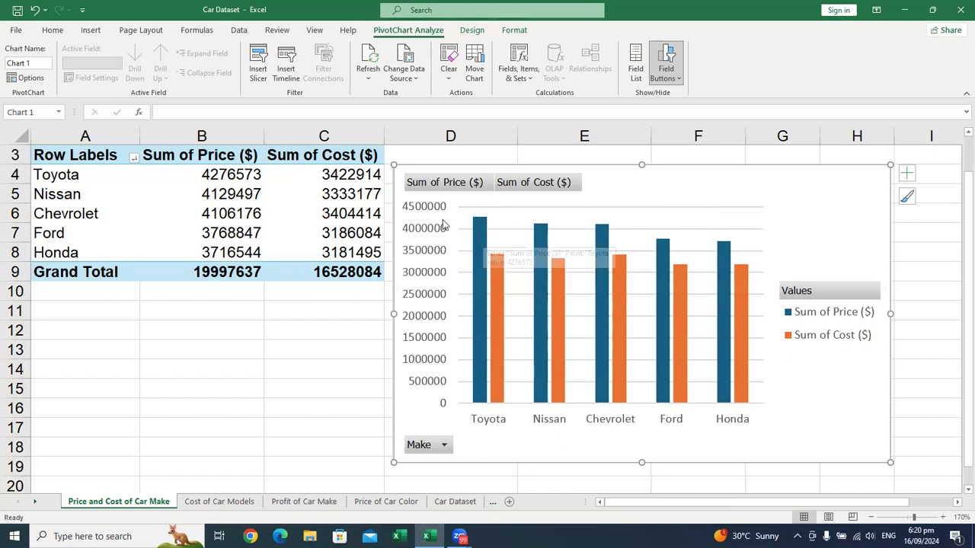
{"action": "mouse_move", "coordinate": [227, 171]}
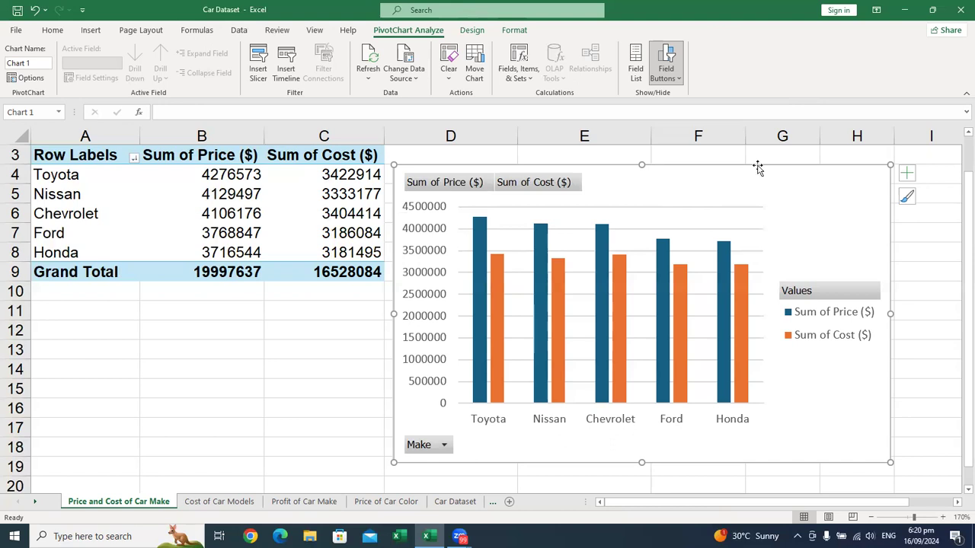
{"action": "left_click_drag", "start_coordinate": [760, 170], "coordinate": [742, 173]}
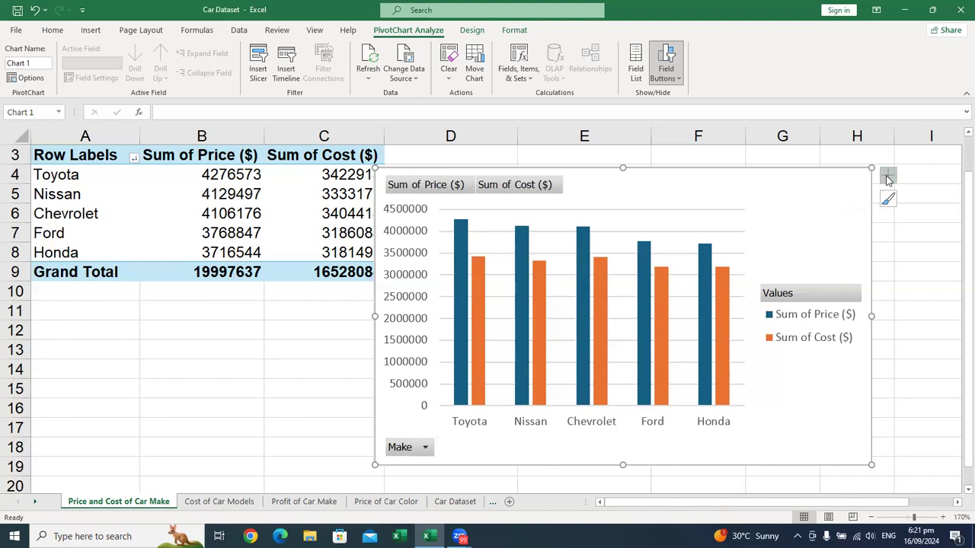
{"action": "left_click", "coordinate": [888, 176]}
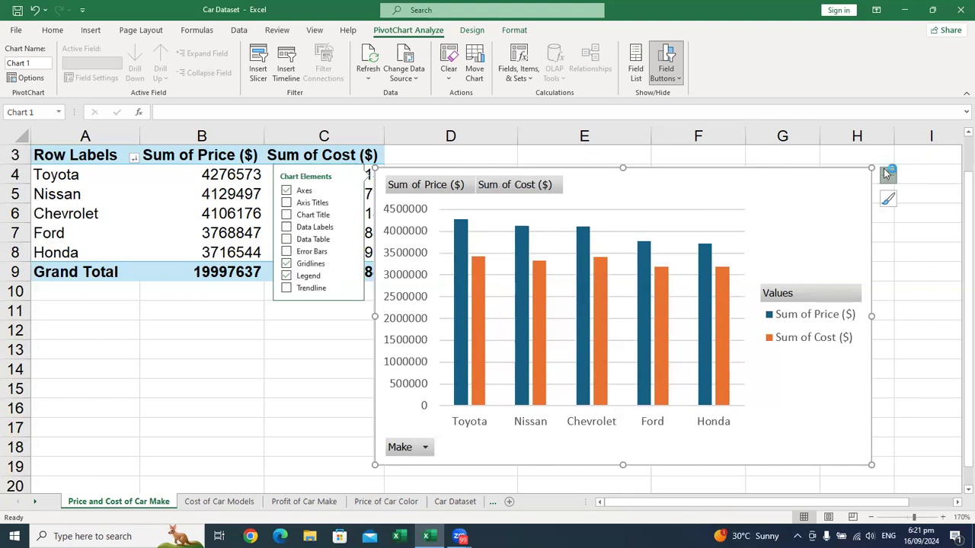
{"action": "left_click", "coordinate": [887, 174]}
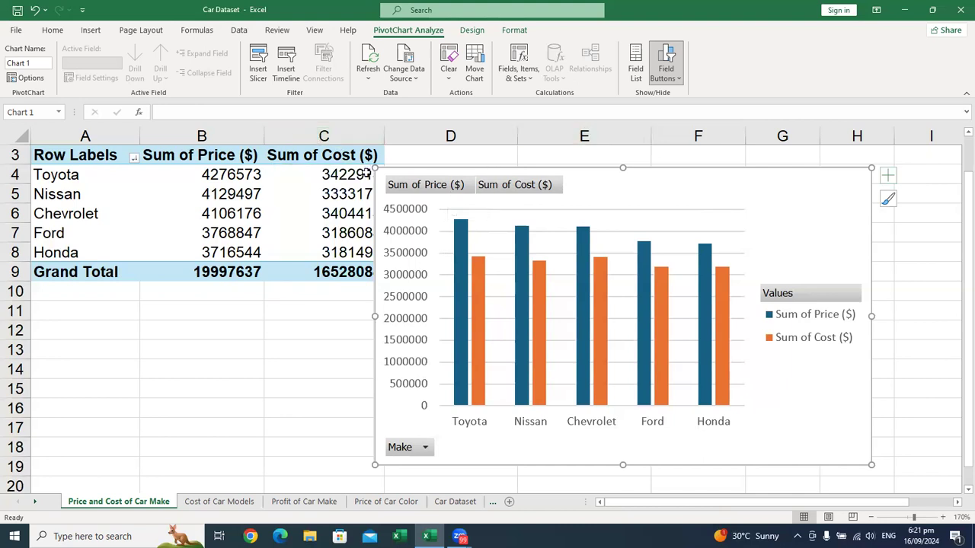
{"action": "left_click_drag", "start_coordinate": [374, 167], "coordinate": [449, 203]}
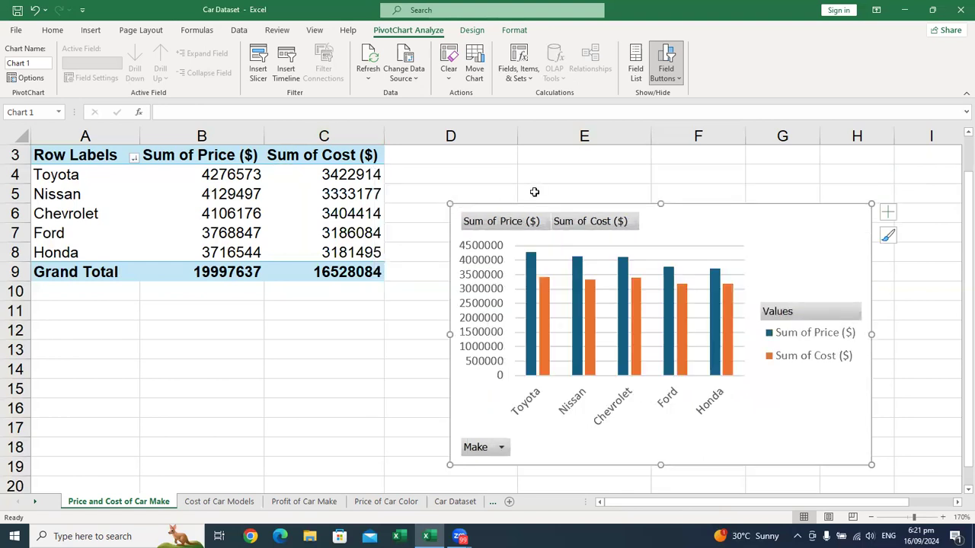
{"action": "left_click_drag", "start_coordinate": [660, 218], "coordinate": [574, 209]}
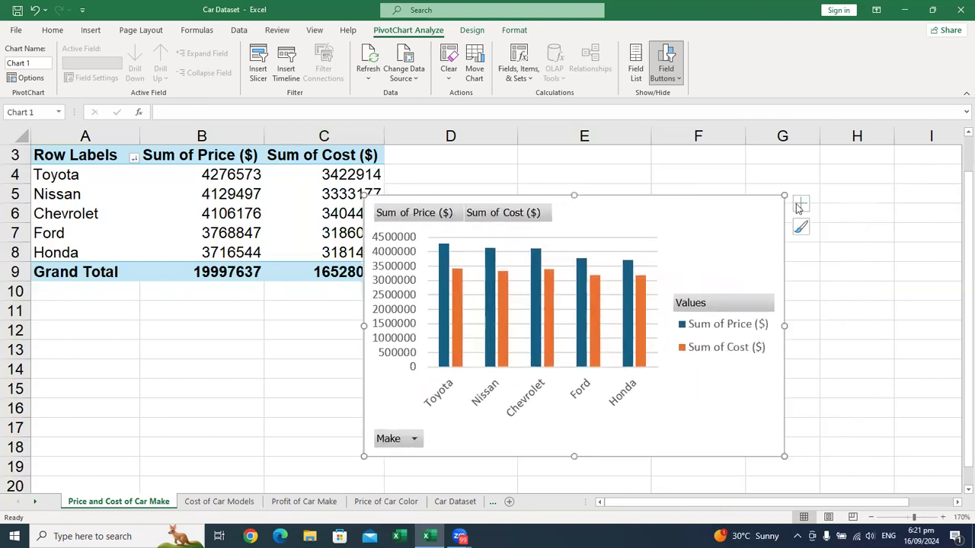
Step: Show the PivotChart's list of chart elements and toggle its Axes element off and back on
{"action": "left_click", "coordinate": [797, 206]}
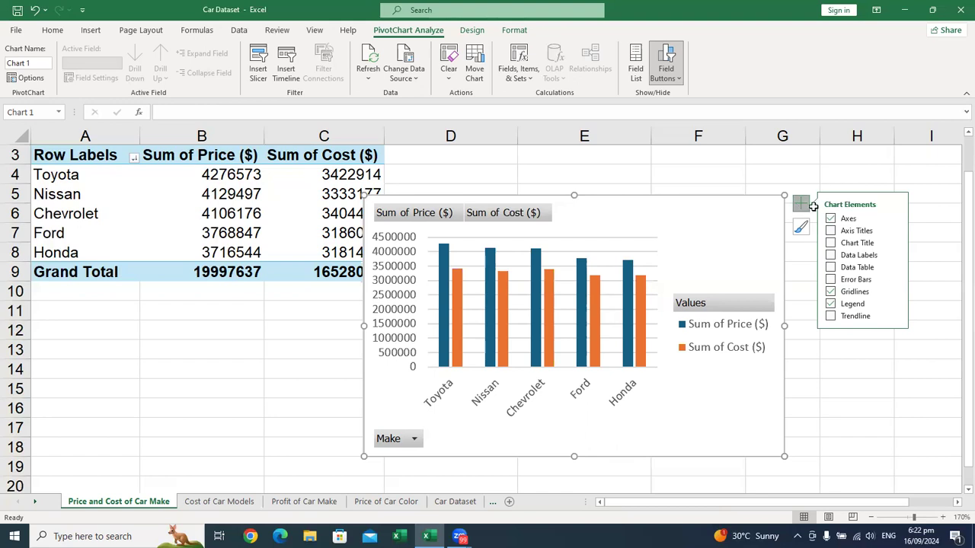
{"action": "left_click", "coordinate": [830, 219]}
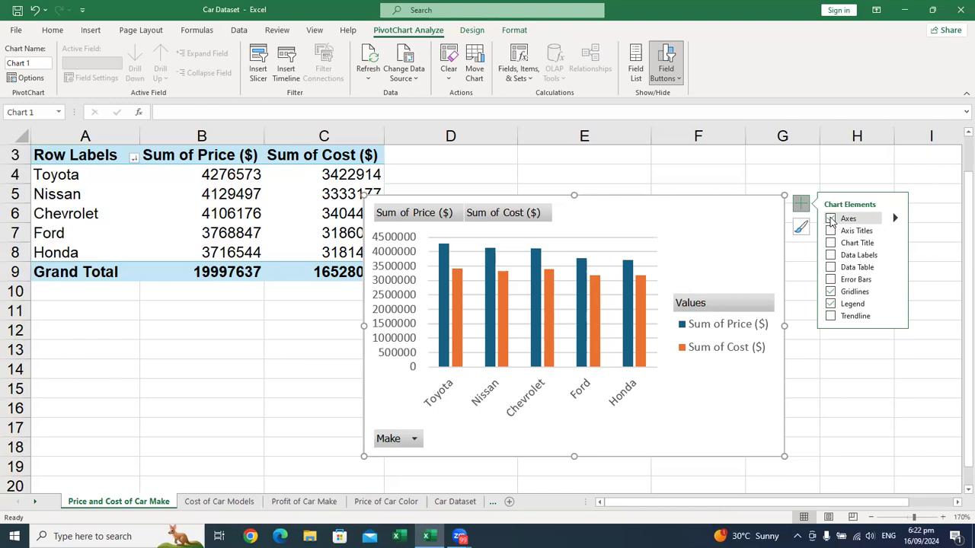
{"action": "left_click", "coordinate": [834, 219]}
Step: Point out the PivotChart's vertical value axis and horizontal make axis in turn, and turn off both axes
{"action": "left_click", "coordinate": [402, 251]}
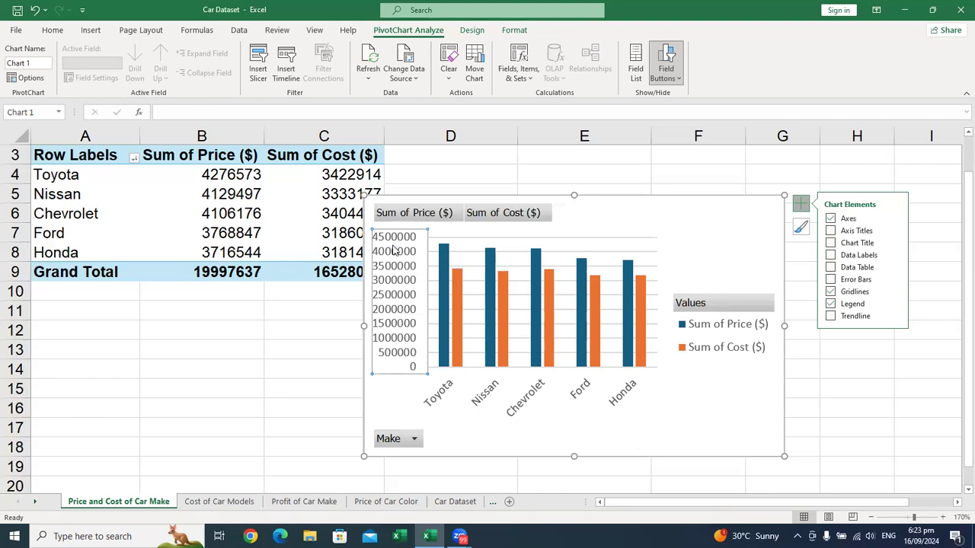
{"action": "left_click", "coordinate": [396, 360]}
{"action": "left_click", "coordinate": [441, 388]}
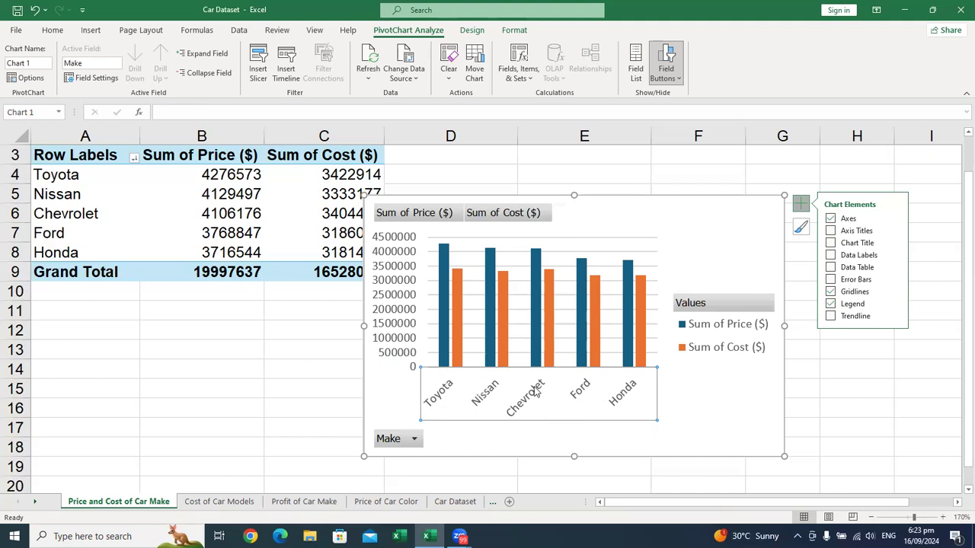
{"action": "left_click", "coordinate": [412, 294]}
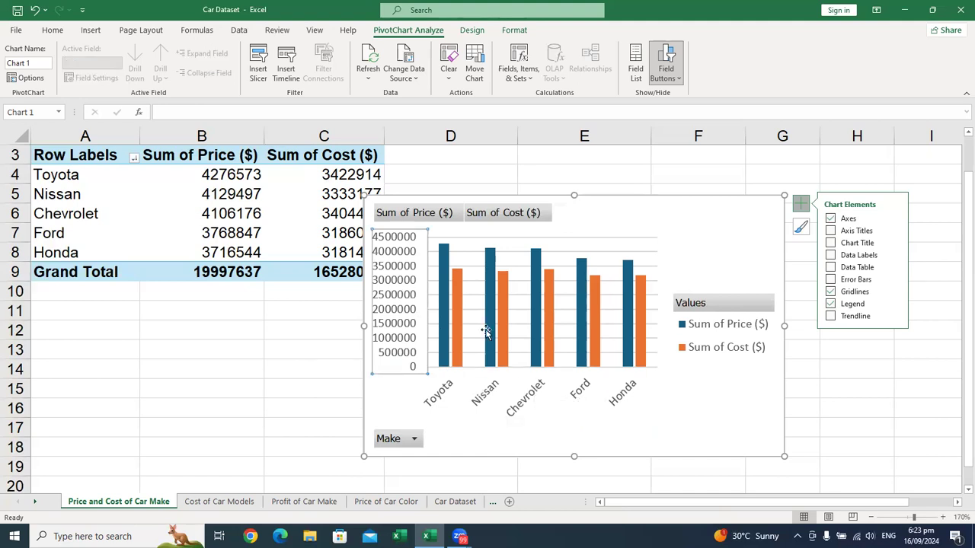
{"action": "left_click", "coordinate": [531, 388]}
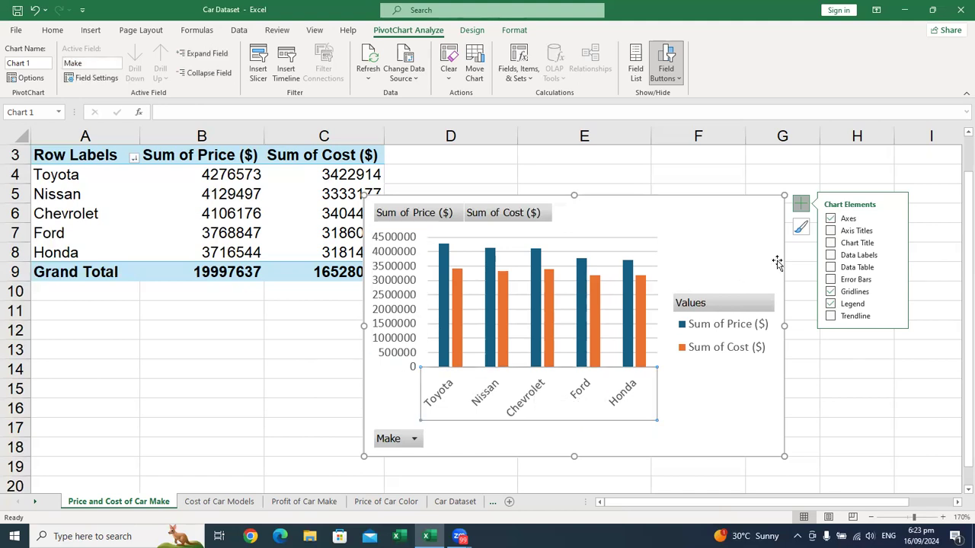
{"action": "left_click", "coordinate": [831, 219]}
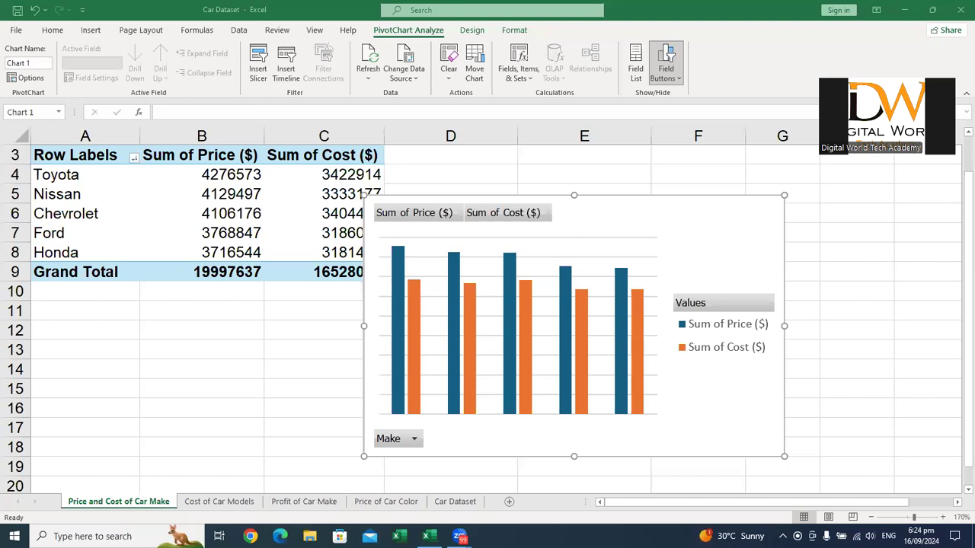
{"action": "left_click", "coordinate": [761, 79]}
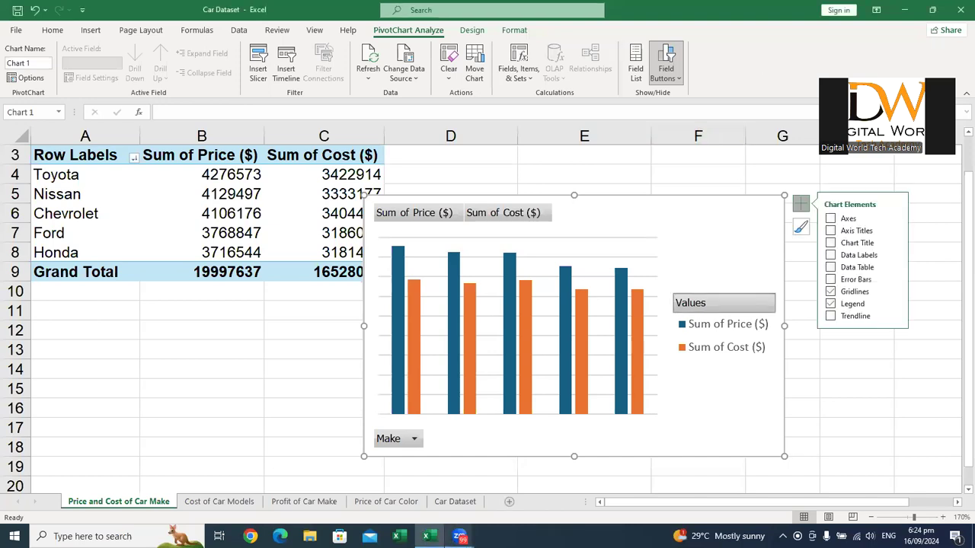
{"action": "left_click", "coordinate": [487, 509]}
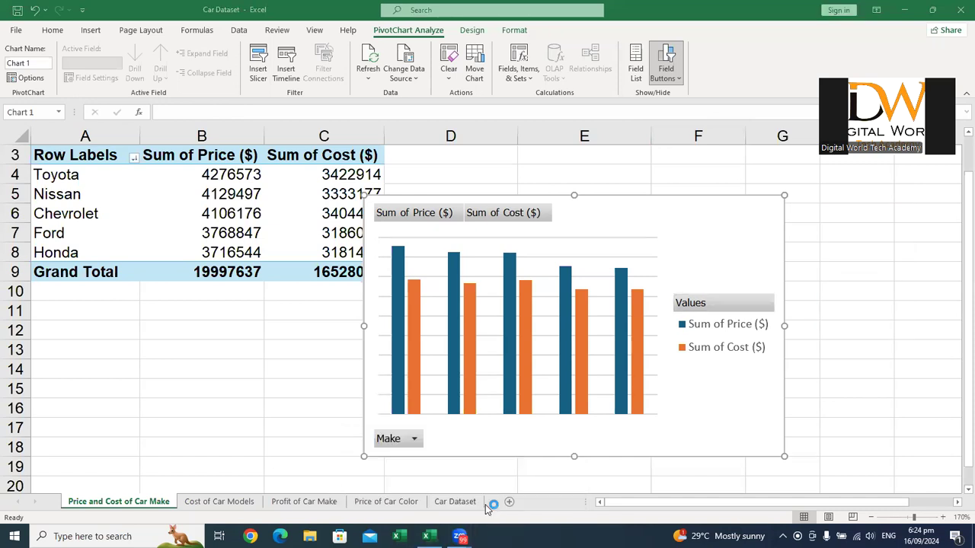
{"action": "mouse_move", "coordinate": [468, 533]}
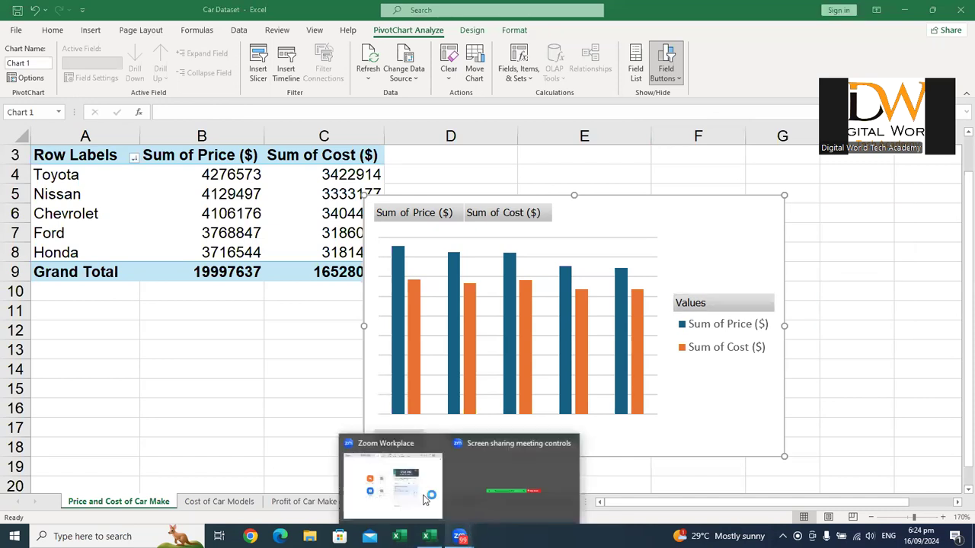
{"action": "left_click", "coordinate": [486, 471]}
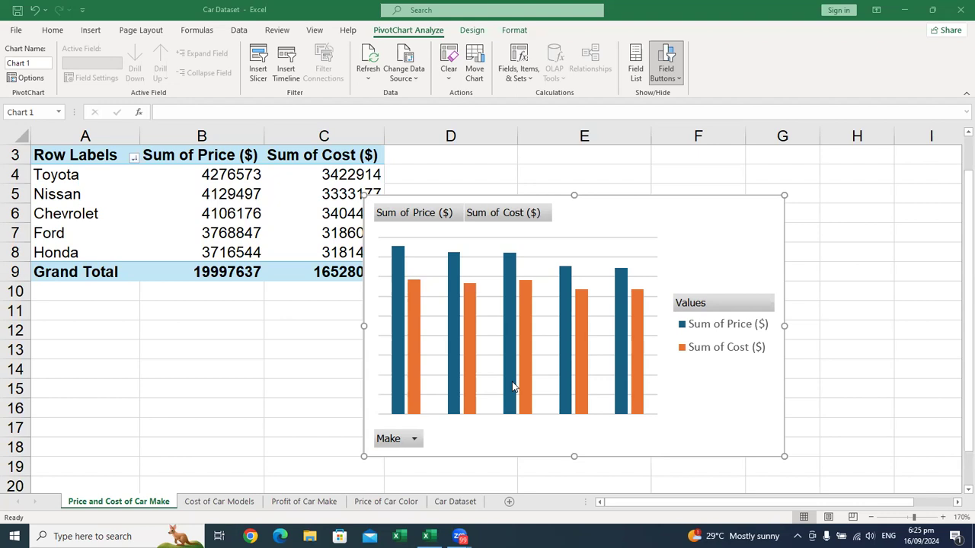
Step: Turn the PivotChart's axes back on
{"action": "left_click", "coordinate": [716, 285]}
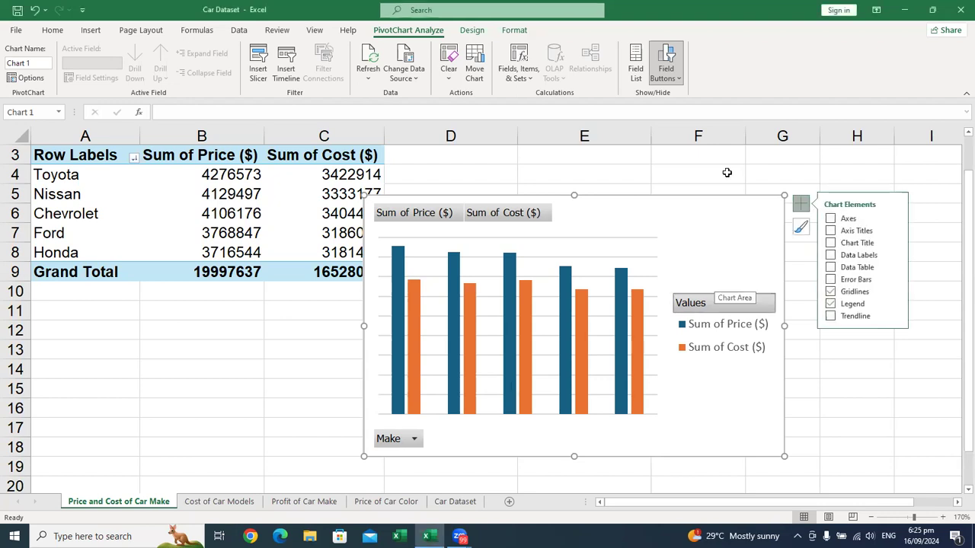
{"action": "left_click", "coordinate": [845, 223]}
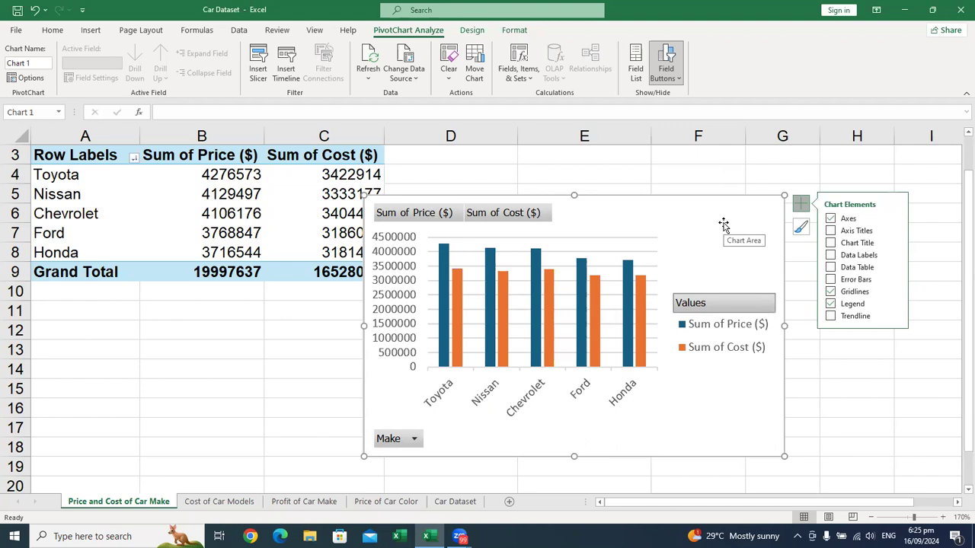
{"action": "left_click", "coordinate": [838, 232]}
{"action": "left_click", "coordinate": [837, 232]}
Step: Demonstrate hiding and restoring the PivotChart's primary horizontal axis, and do the same with its primary vertical axis
{"action": "mouse_move", "coordinate": [851, 219]}
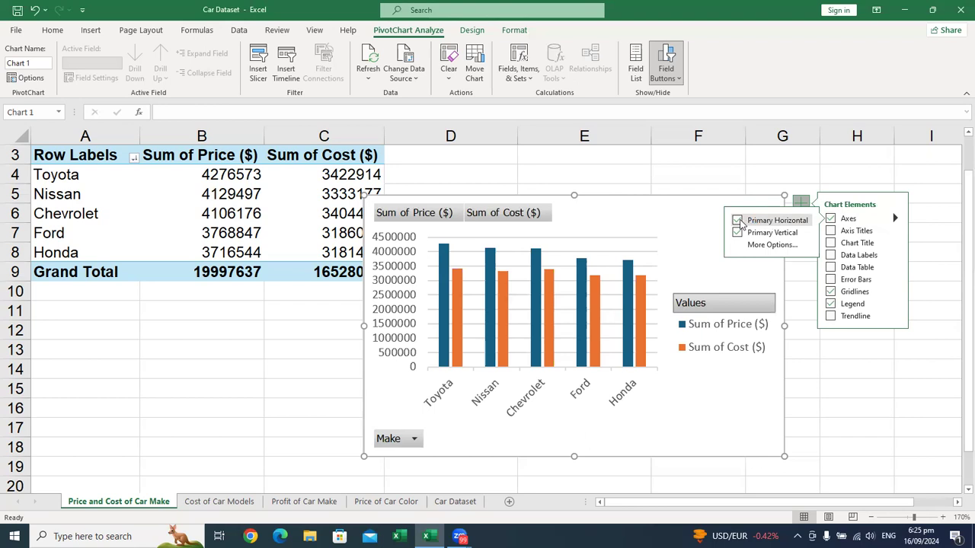
{"action": "left_click", "coordinate": [738, 221]}
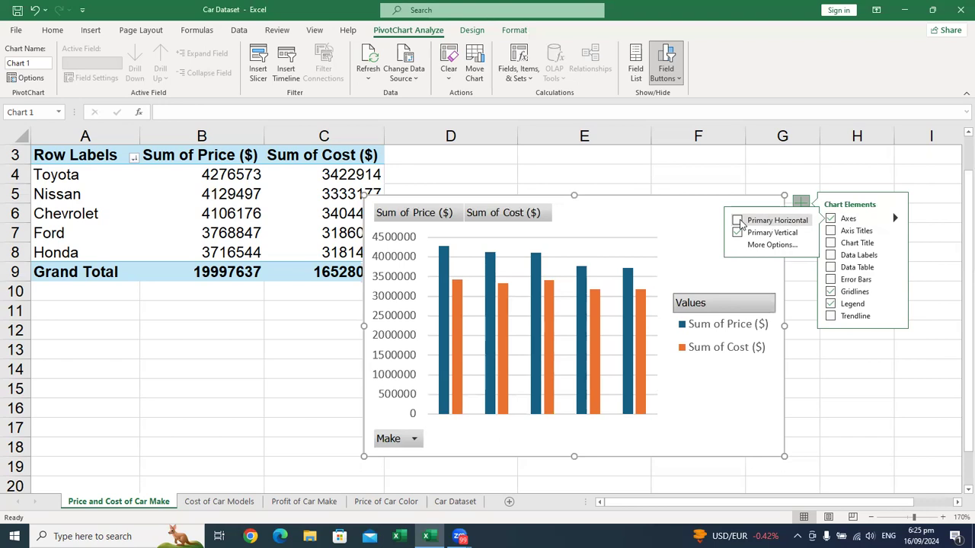
{"action": "left_click", "coordinate": [740, 222]}
{"action": "left_click", "coordinate": [740, 223]}
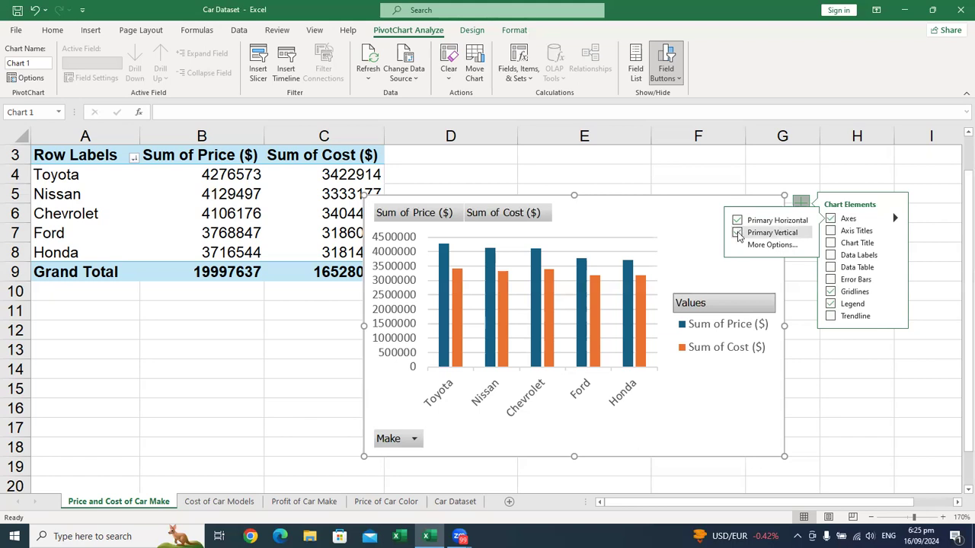
{"action": "left_click", "coordinate": [737, 233]}
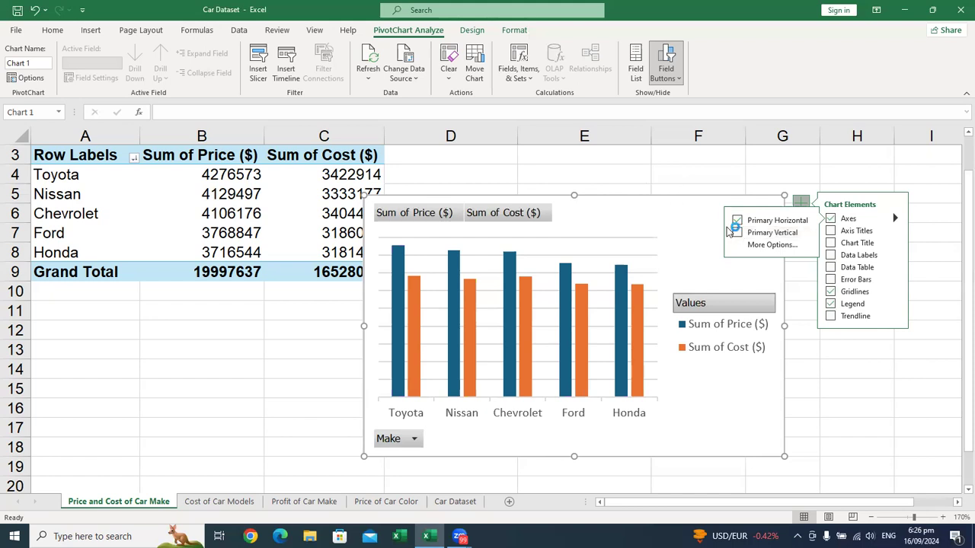
{"action": "left_click", "coordinate": [738, 234]}
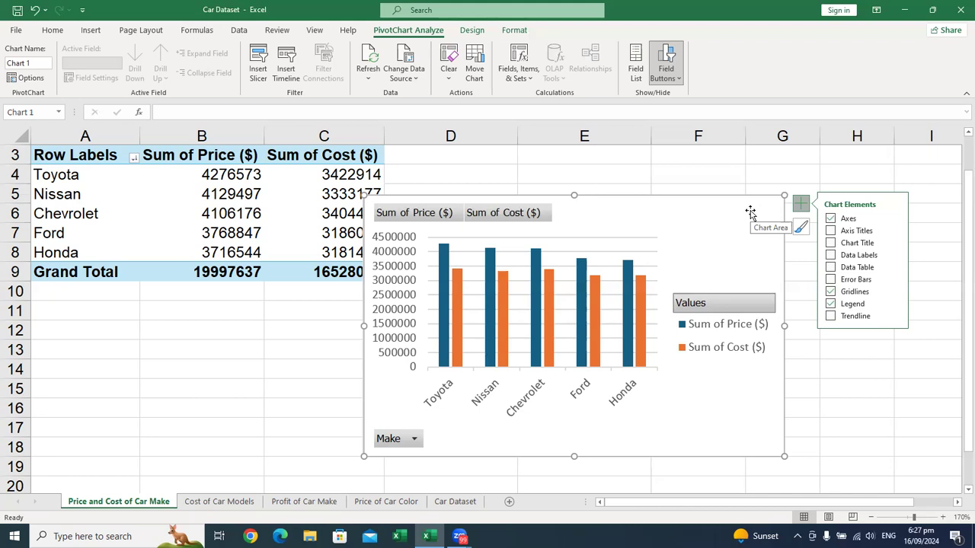
Step: Add axis titles to the PivotChart and remove them again
{"action": "left_click", "coordinate": [834, 230]}
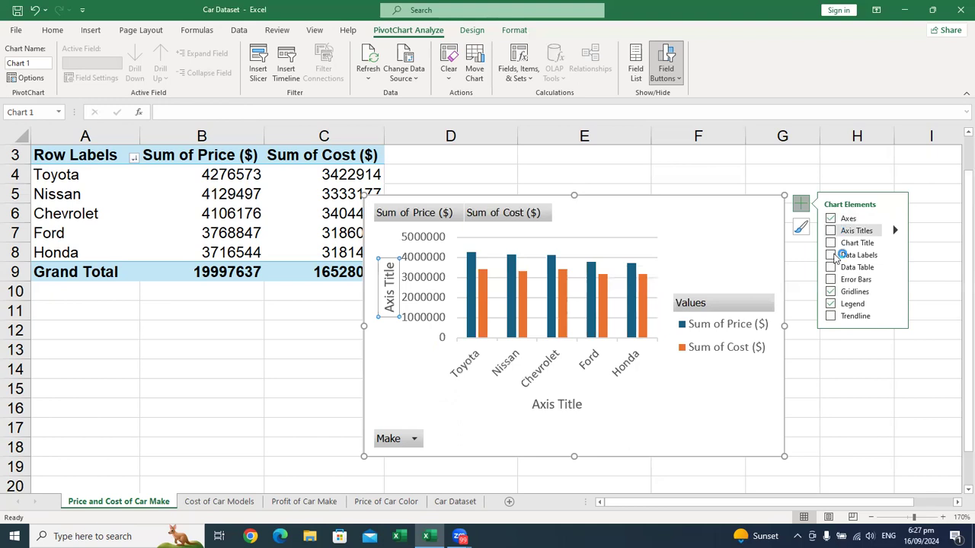
{"action": "left_click", "coordinate": [832, 230]}
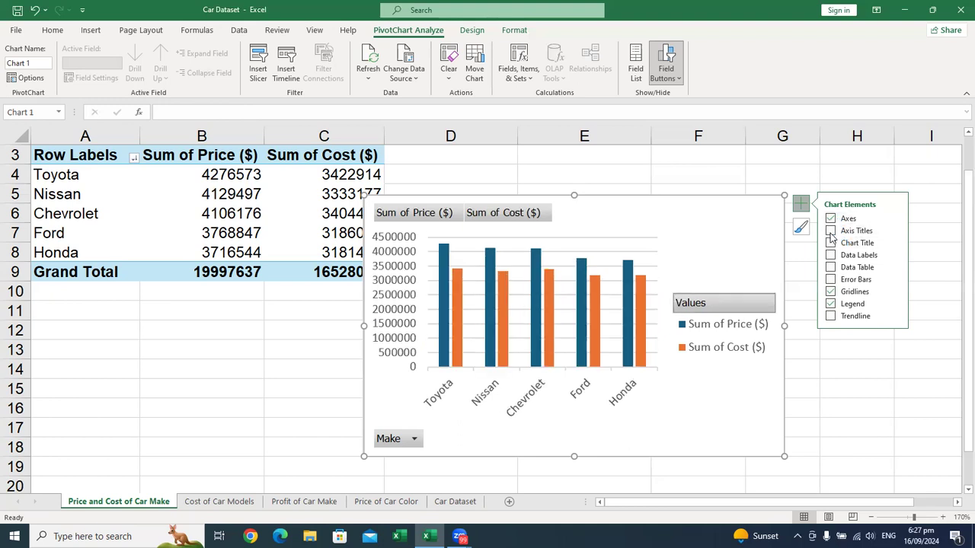
Step: Add axis titles to the PivotChart and rename the horizontal one as Cars
{"action": "left_click", "coordinate": [831, 230]}
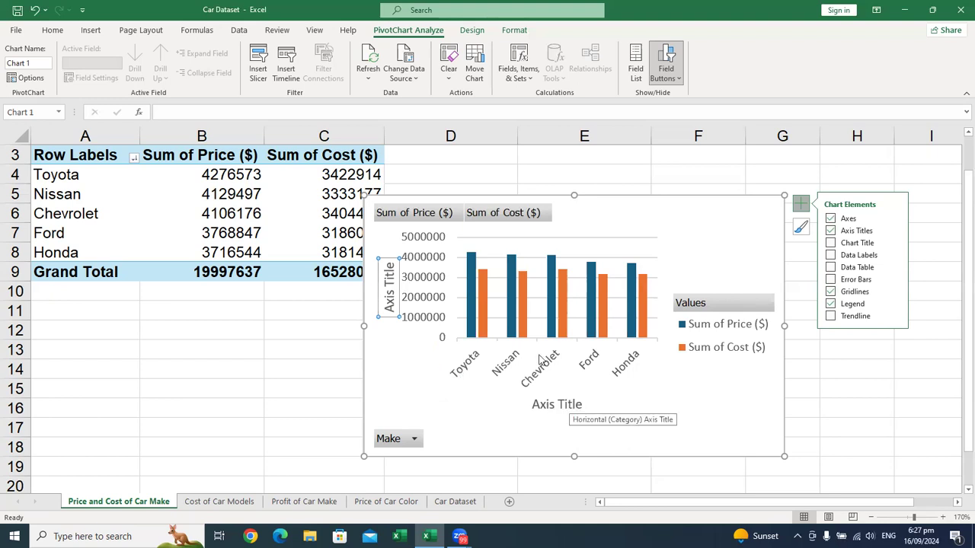
{"action": "left_click", "coordinate": [562, 407]}
{"action": "triple_click", "coordinate": [562, 407]}
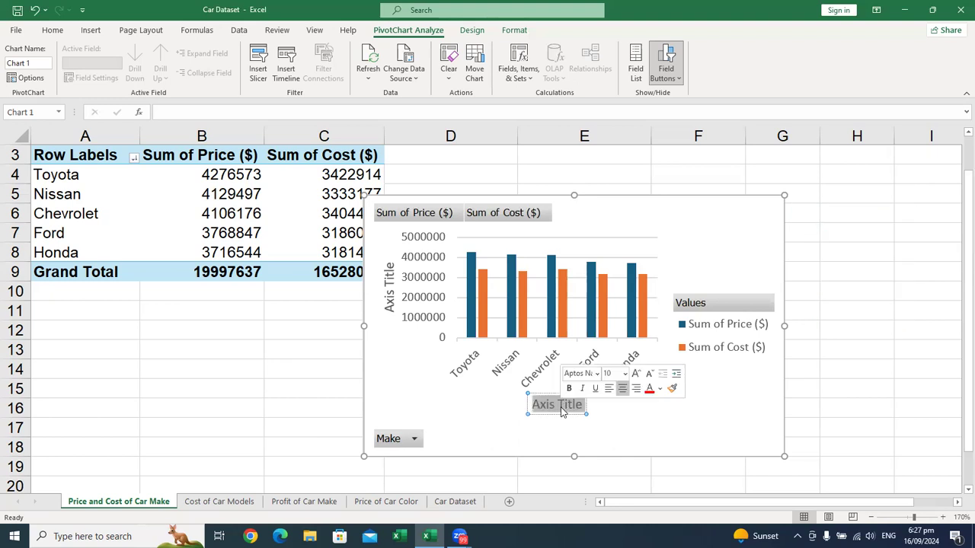
{"action": "type", "text": "Cars"}
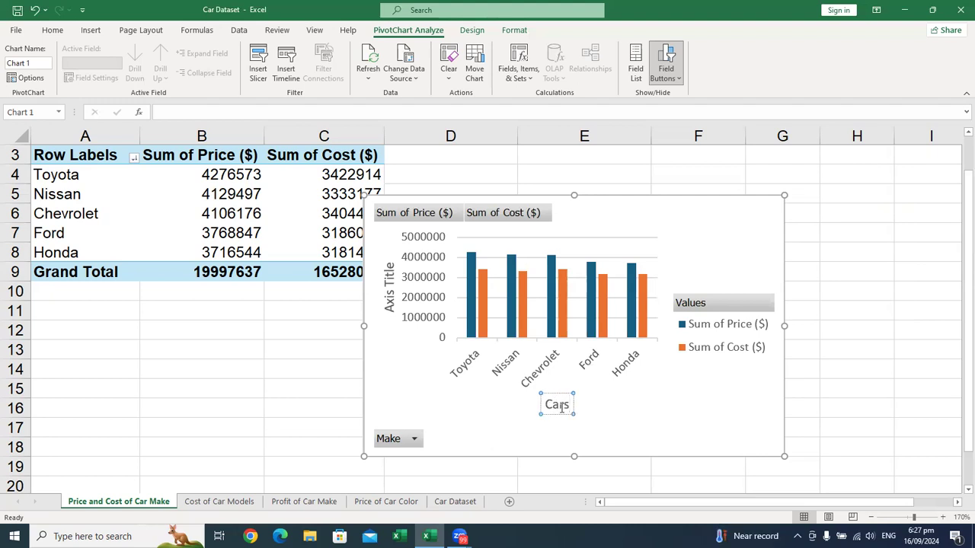
{"action": "left_click", "coordinate": [596, 411]}
Step: Rename the PivotChart's vertical axis title as Price and Cost, and dismiss the title's formatting options
{"action": "left_click", "coordinate": [389, 273]}
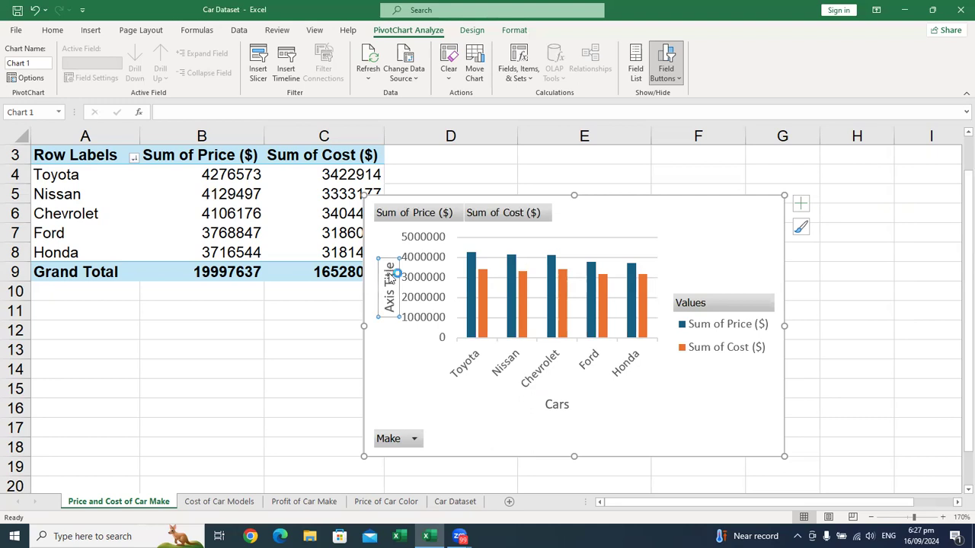
{"action": "double_click", "coordinate": [390, 276]}
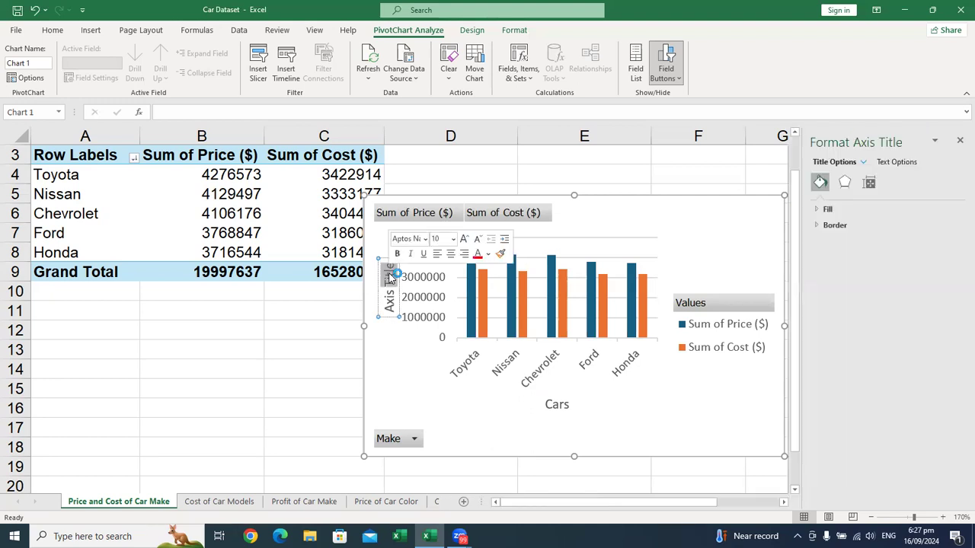
{"action": "key", "text": "ctrl+a"}
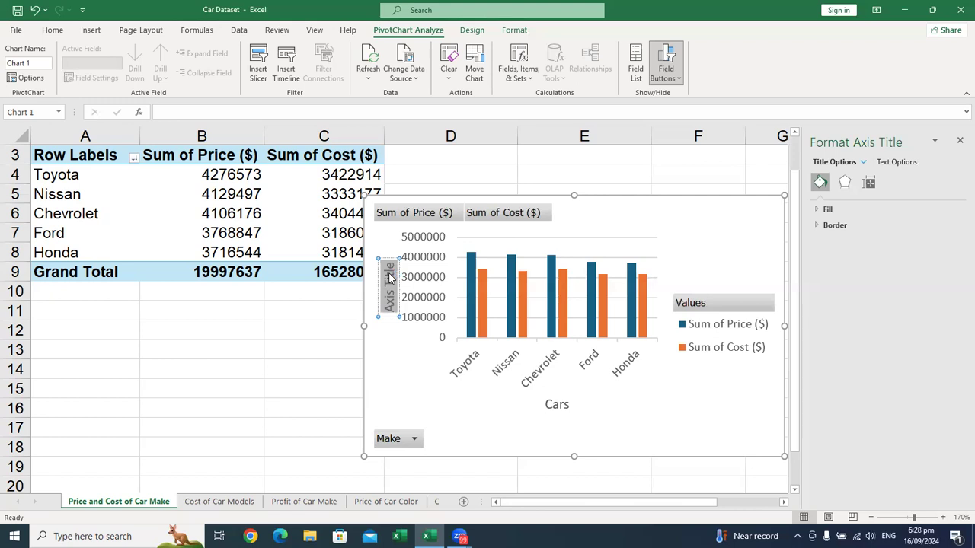
{"action": "type", "text": "Pro"}
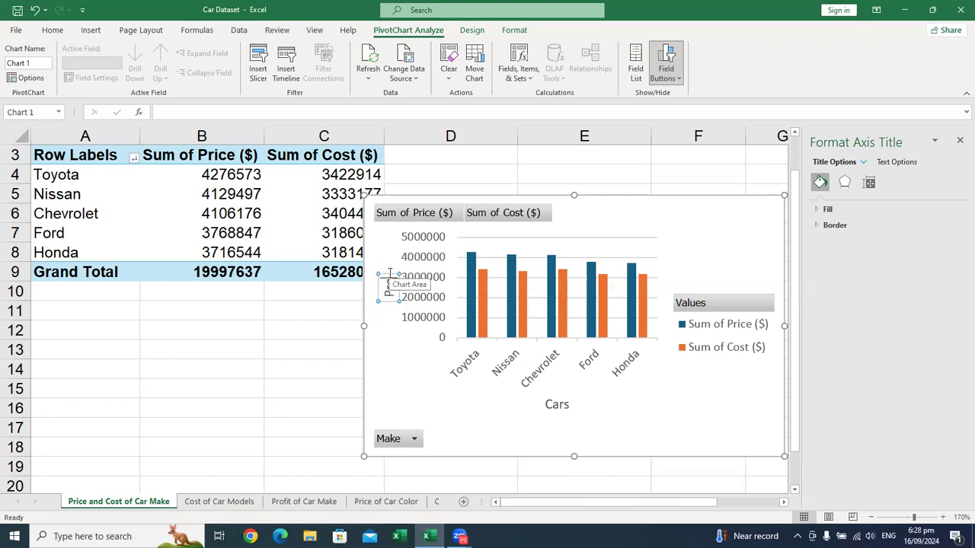
{"action": "type", "text": "fit"}
{"action": "key", "text": "BackSpace"}
{"action": "key", "text": "BackSpace"}
{"action": "key", "text": "BackSpace"}
{"action": "key", "text": "BackSpace"}
{"action": "type", "text": "ice"}
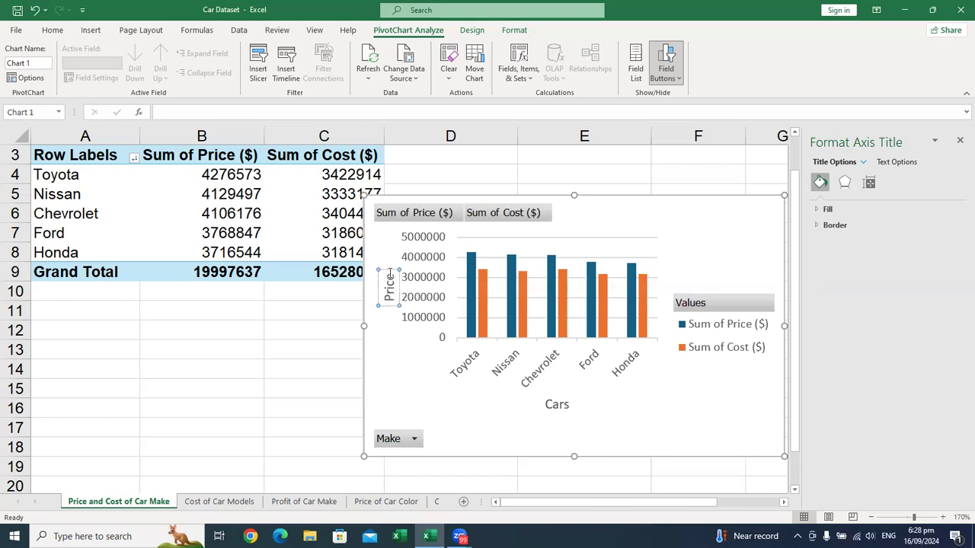
{"action": "type", "text": " and Cost"}
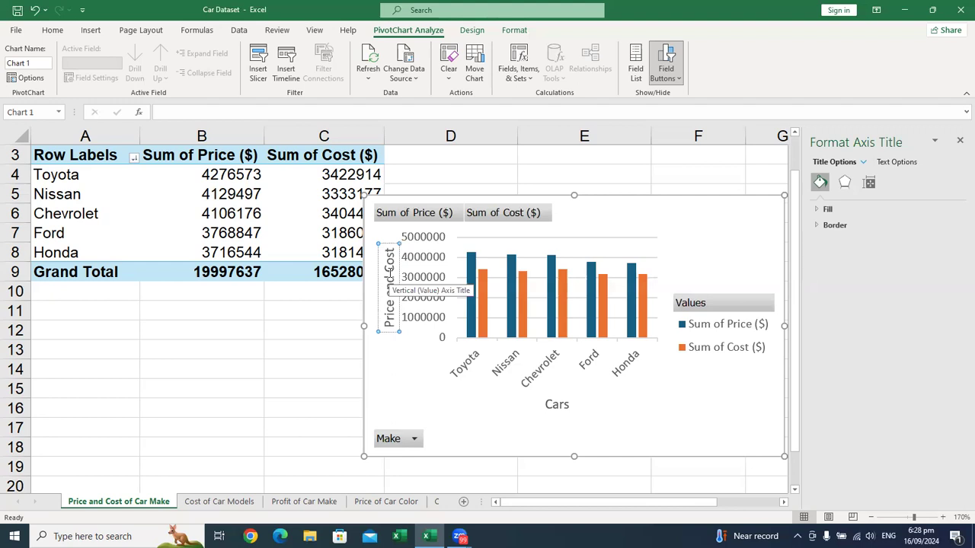
{"action": "left_click", "coordinate": [441, 428]}
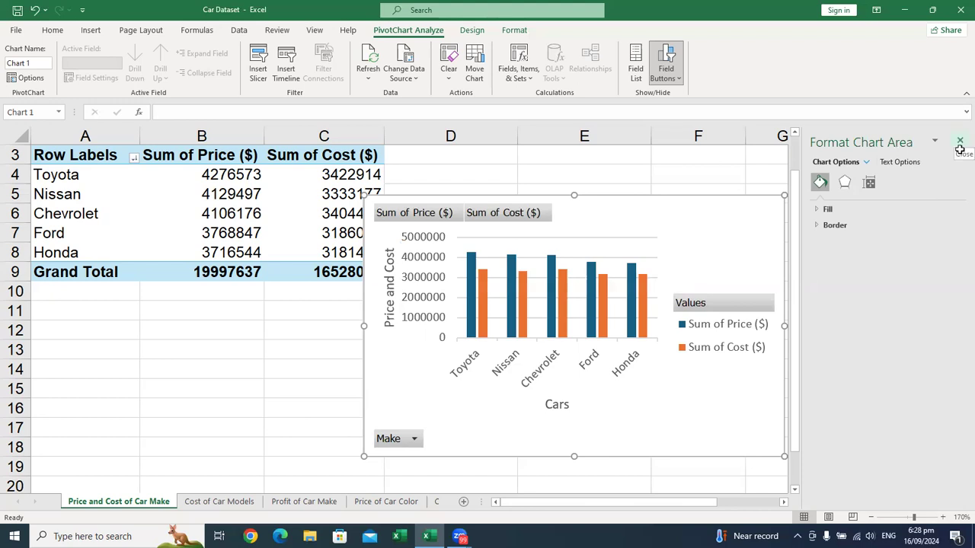
{"action": "left_click", "coordinate": [958, 143]}
{"action": "left_click", "coordinate": [762, 209]}
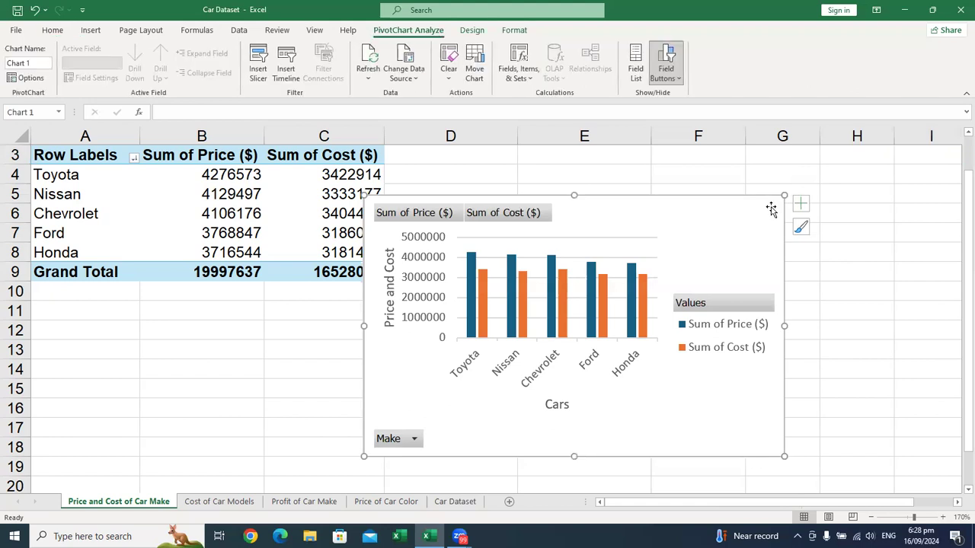
Step: Add a chart title to the PivotChart reading Price and Cost of Car Makes
{"action": "left_click", "coordinate": [800, 204]}
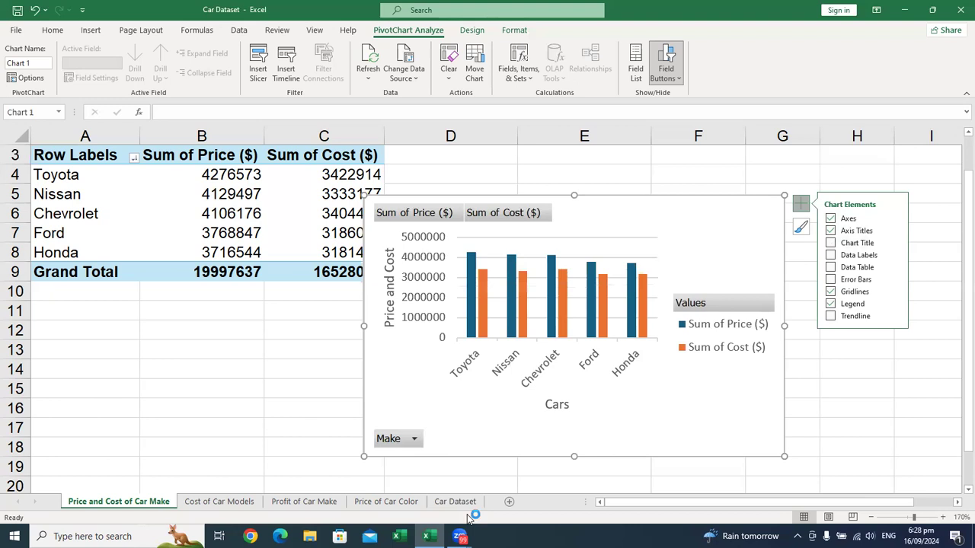
{"action": "left_click", "coordinate": [834, 249]}
{"action": "left_click", "coordinate": [831, 244]}
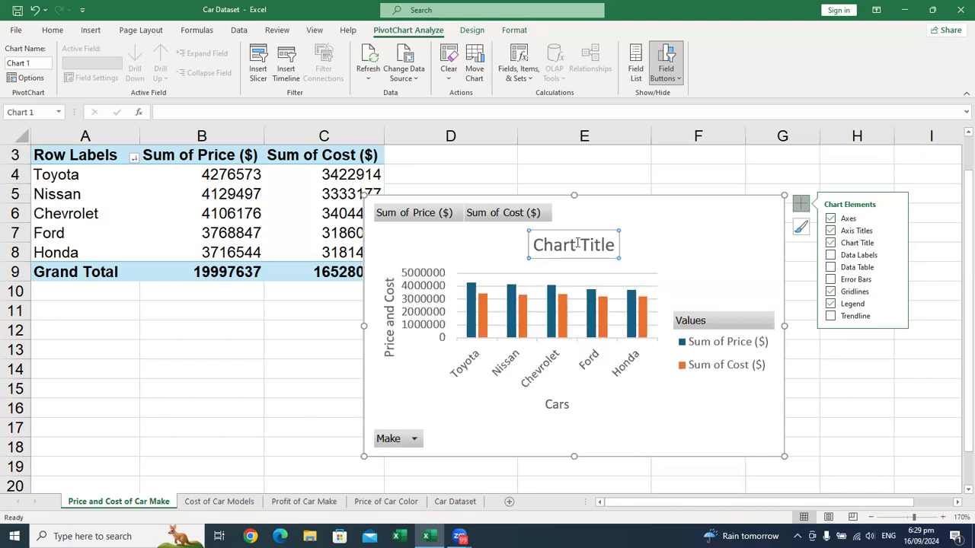
{"action": "left_click", "coordinate": [577, 243]}
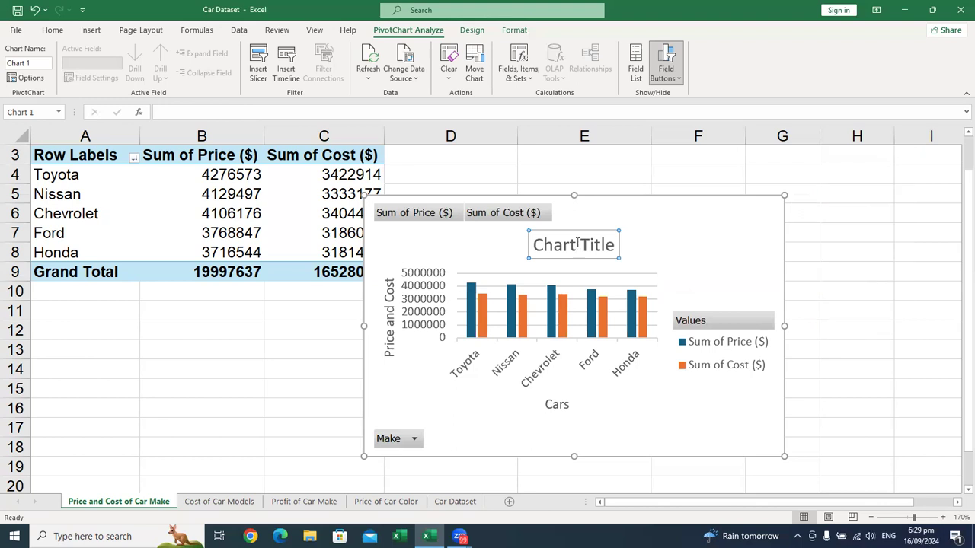
{"action": "left_click", "coordinate": [577, 243]}
{"action": "key", "text": "ctrl+shift+Left"}
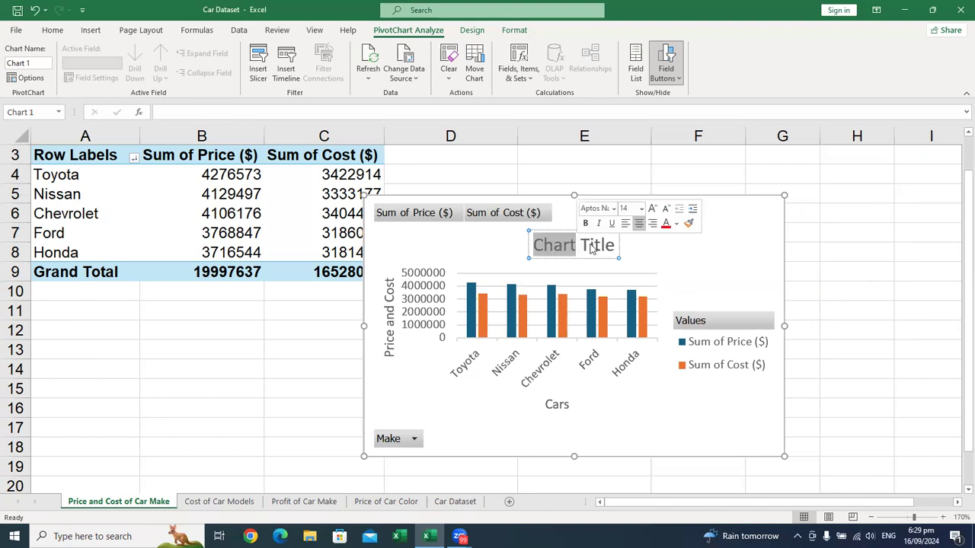
{"action": "double_click", "coordinate": [593, 247]}
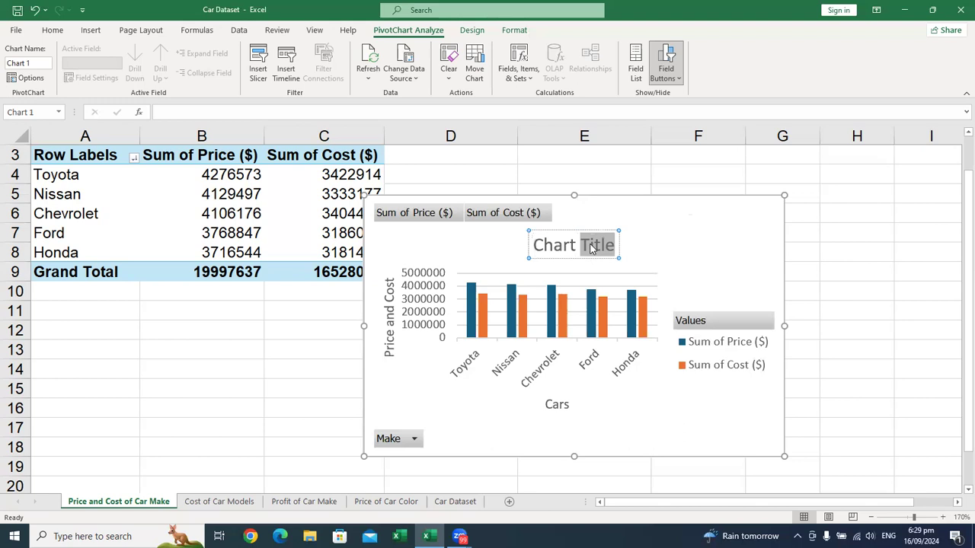
{"action": "key", "text": "ctrl+a"}
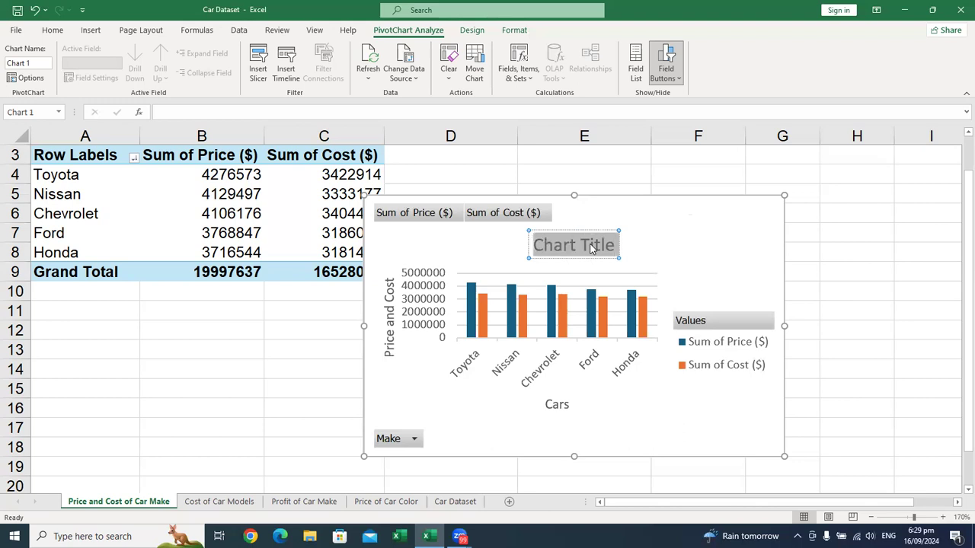
{"action": "type", "text": "P"}
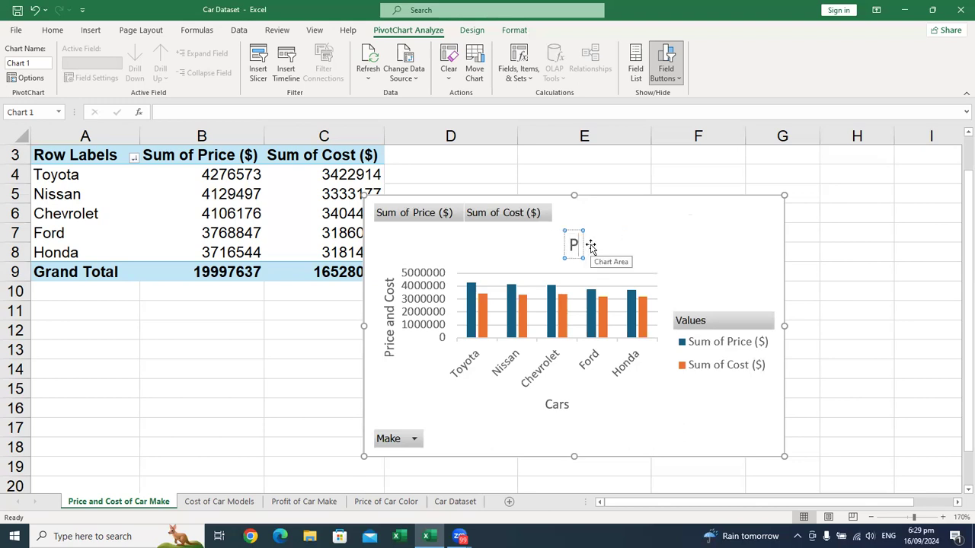
{"action": "type", "text": "rie"}
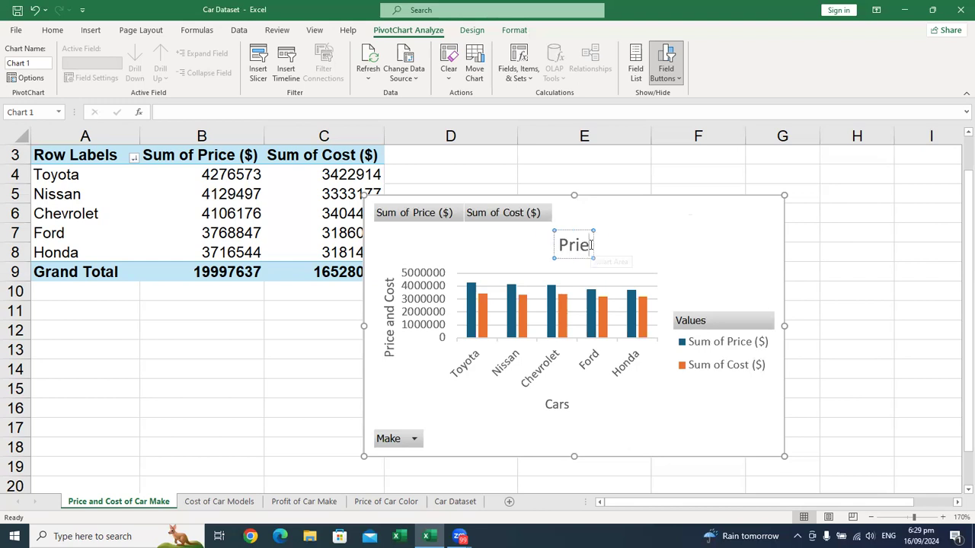
{"action": "key", "text": "BackSpace"}
{"action": "type", "text": "ce and Cost"}
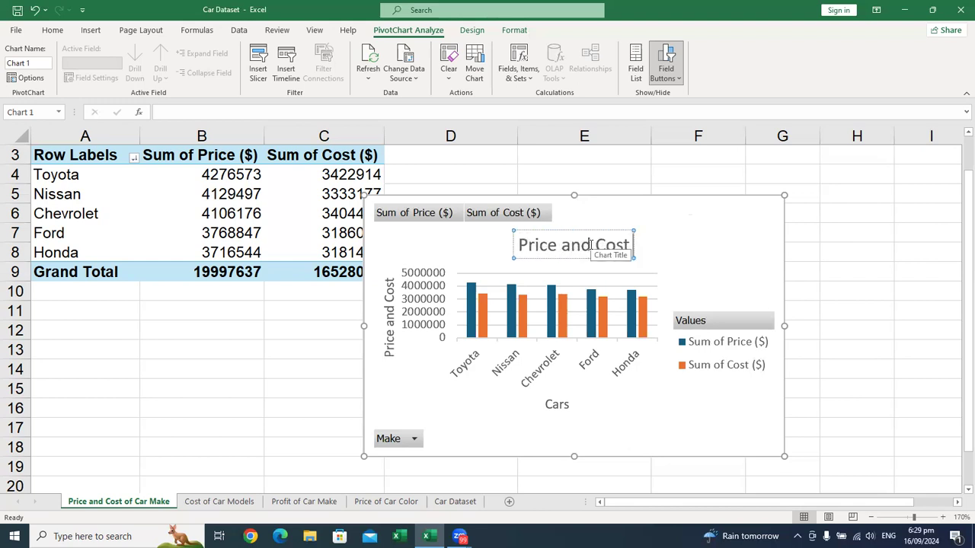
{"action": "type", "text": " of Car Makes"}
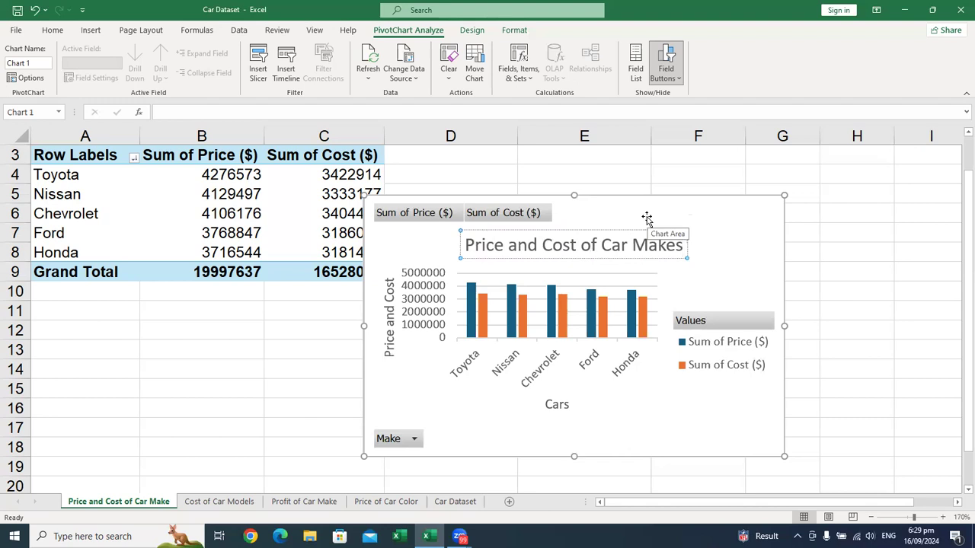
{"action": "left_click", "coordinate": [647, 219]}
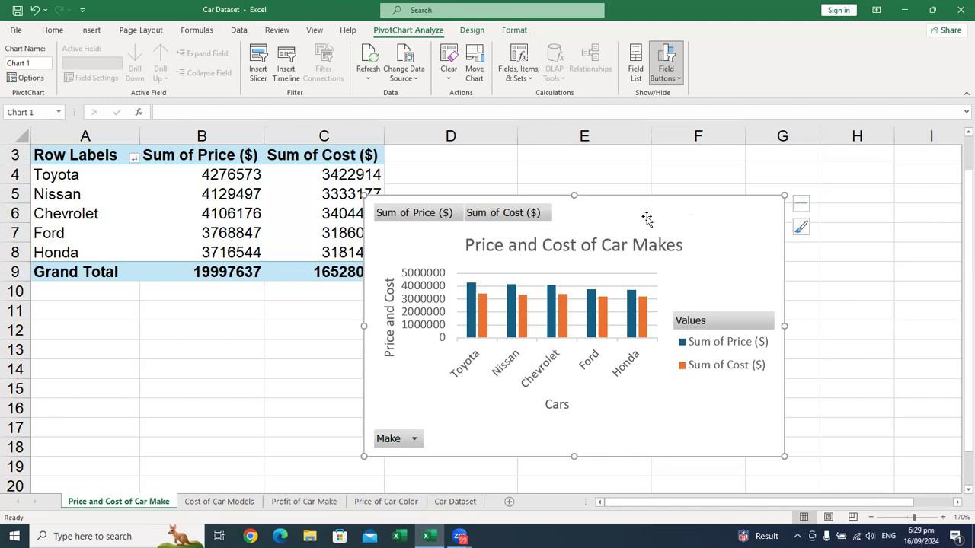
Step: Add data labels to the PivotChart, and enlarge and reposition the chart across columns A to E to give them room
{"action": "left_click", "coordinate": [798, 206]}
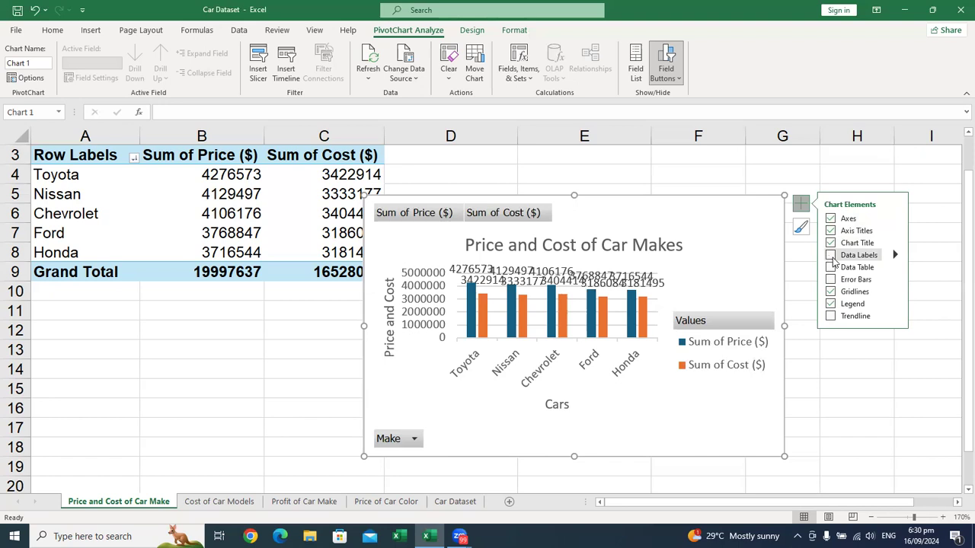
{"action": "left_click", "coordinate": [831, 256]}
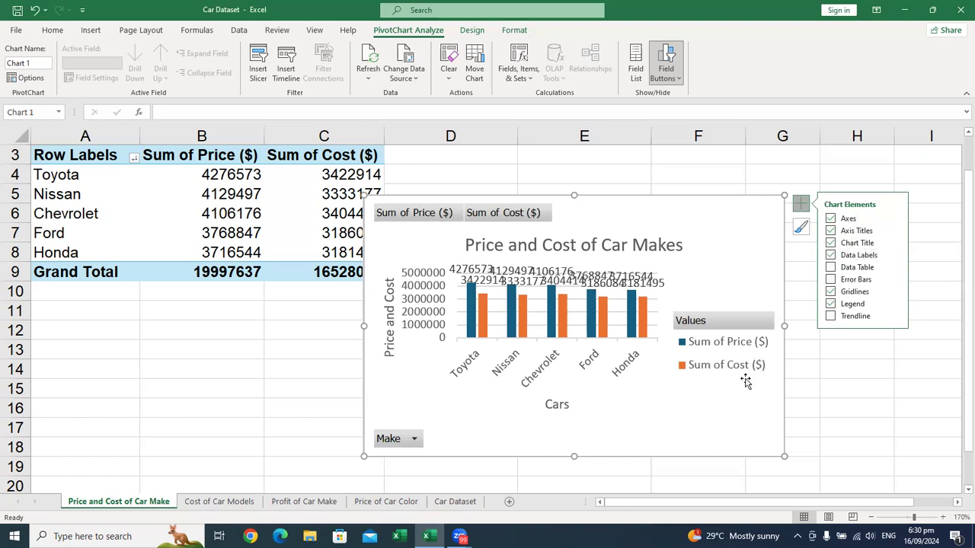
{"action": "left_click_drag", "start_coordinate": [784, 453], "coordinate": [897, 478]}
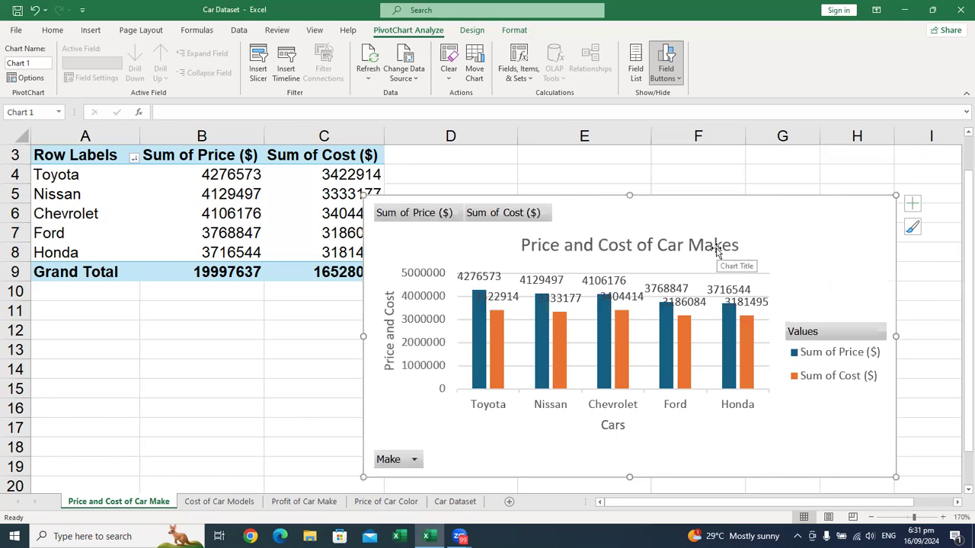
{"action": "left_click_drag", "start_coordinate": [545, 203], "coordinate": [345, 202]}
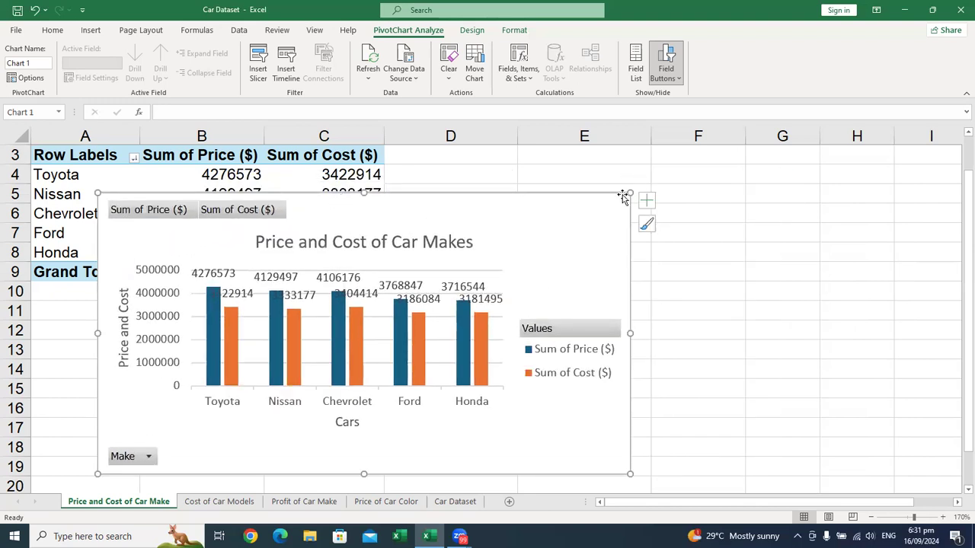
{"action": "left_click_drag", "start_coordinate": [630, 193], "coordinate": [656, 174]}
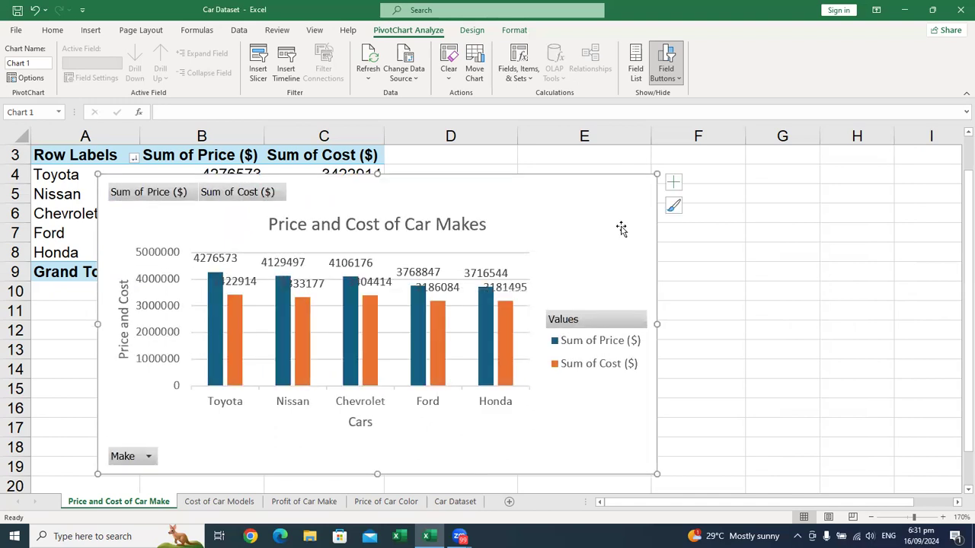
Step: Demonstrate hiding and restoring the PivotChart's data labels
{"action": "left_click", "coordinate": [673, 182]}
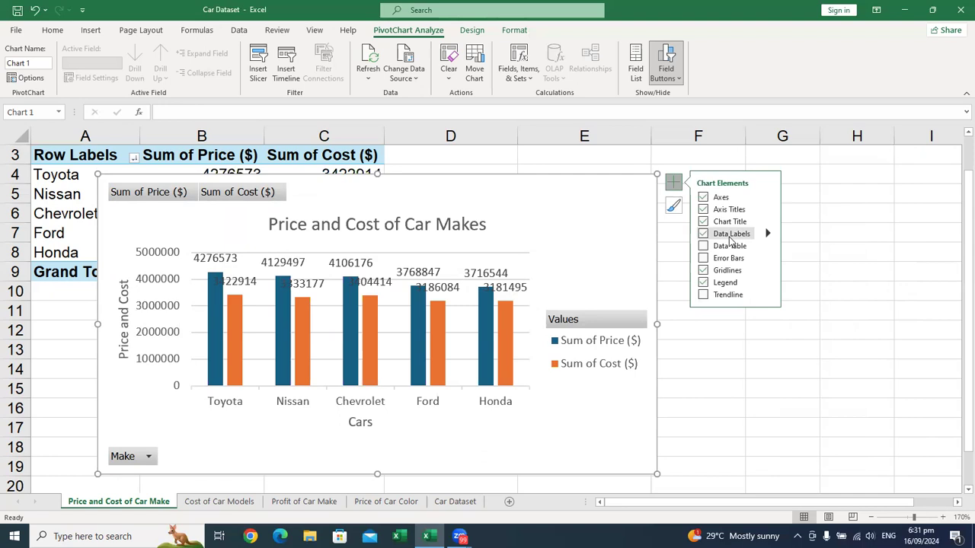
{"action": "left_click", "coordinate": [730, 239]}
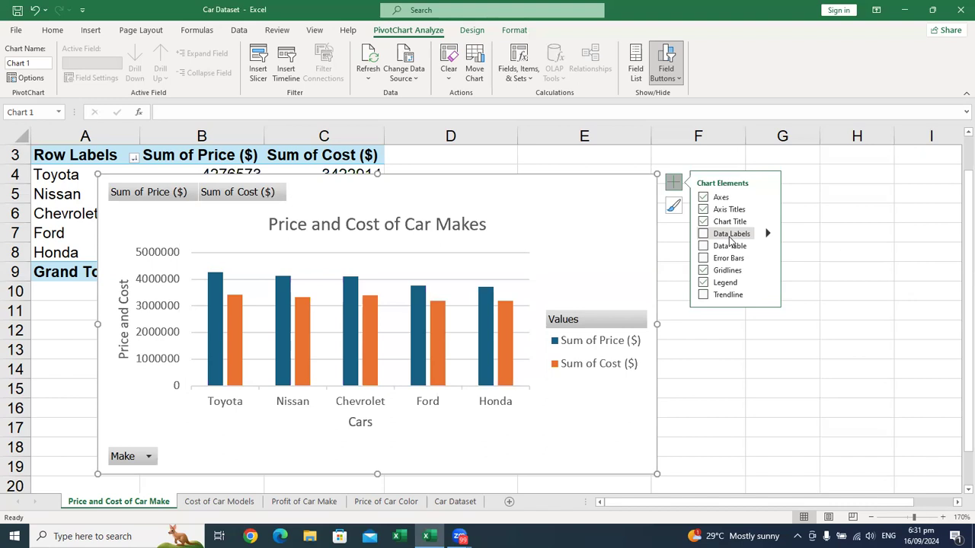
{"action": "left_click", "coordinate": [703, 234]}
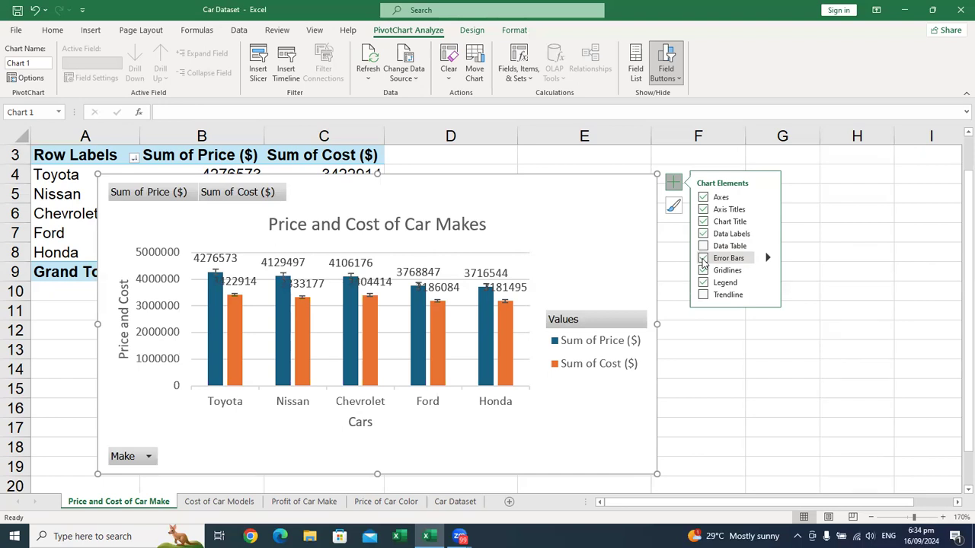
Step: Turn off the PivotChart's error bars and gridlines
{"action": "left_click", "coordinate": [703, 259]}
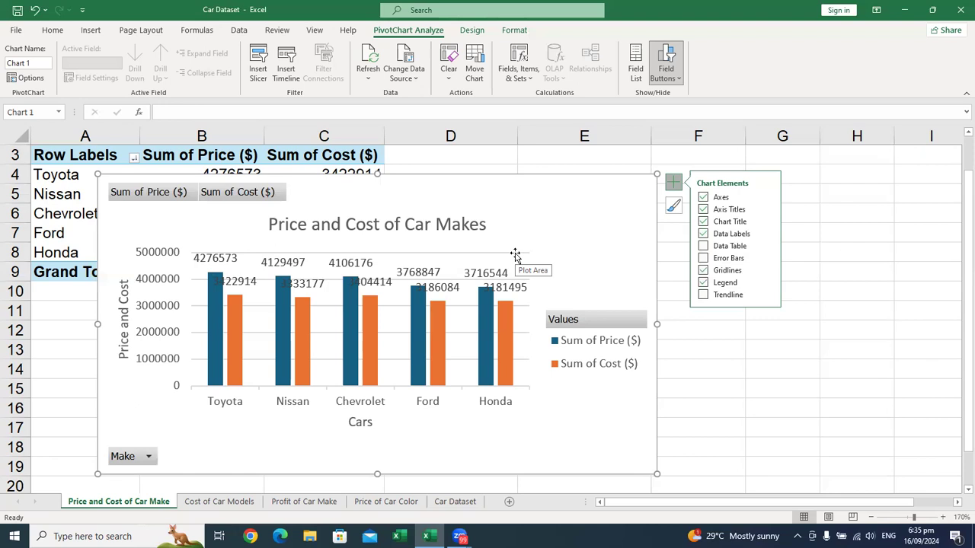
{"action": "left_click", "coordinate": [703, 271]}
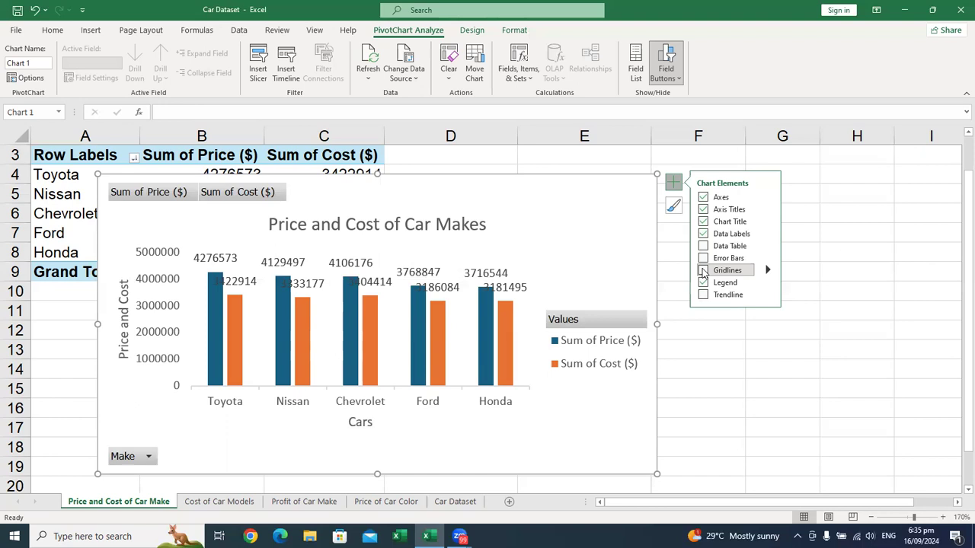
{"action": "left_click", "coordinate": [703, 271]}
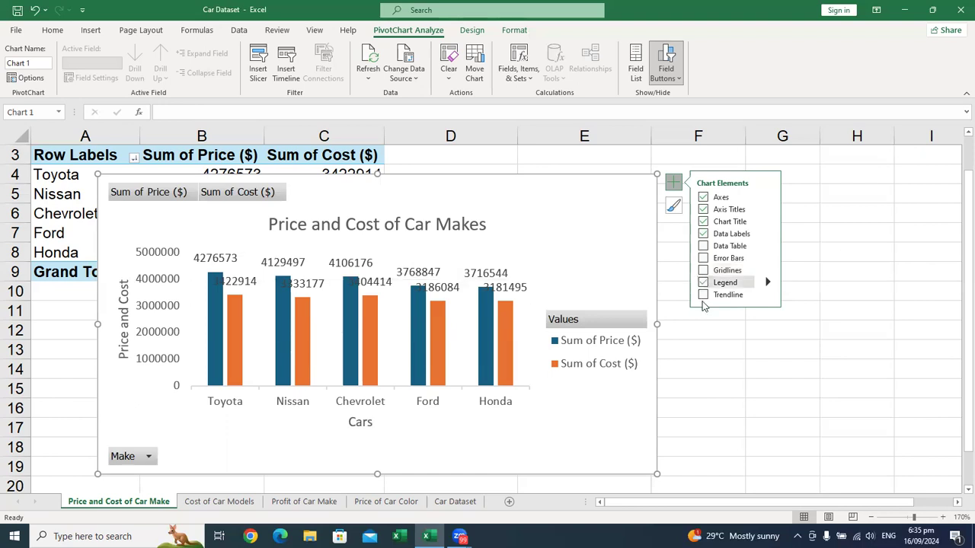
Step: Demonstrate hiding and restoring the PivotChart's legend
{"action": "left_click", "coordinate": [703, 283]}
{"action": "left_click", "coordinate": [703, 282]}
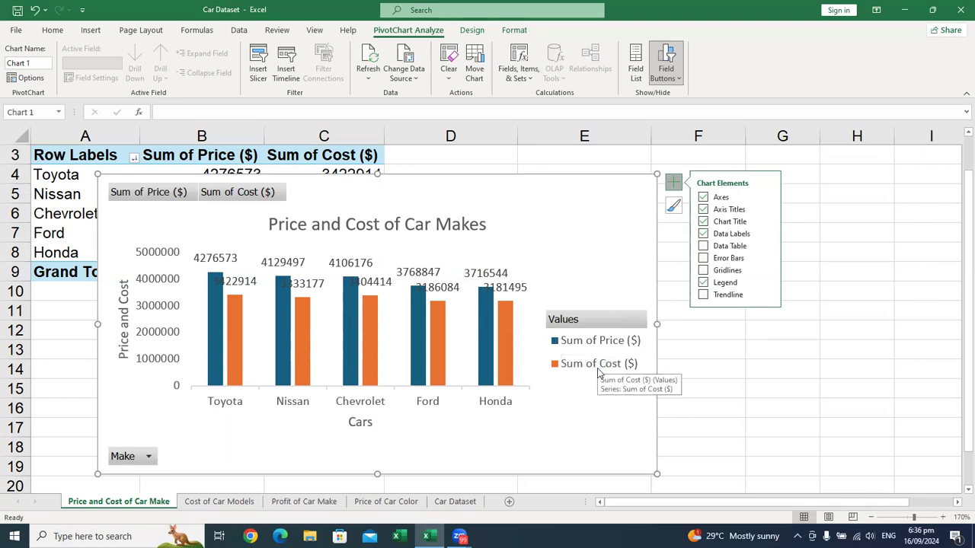
Step: Try repositioning the plot area, undo the move, and demonstrate turning the chart's legend off and back on
{"action": "left_click_drag", "start_coordinate": [476, 326], "coordinate": [532, 456]}
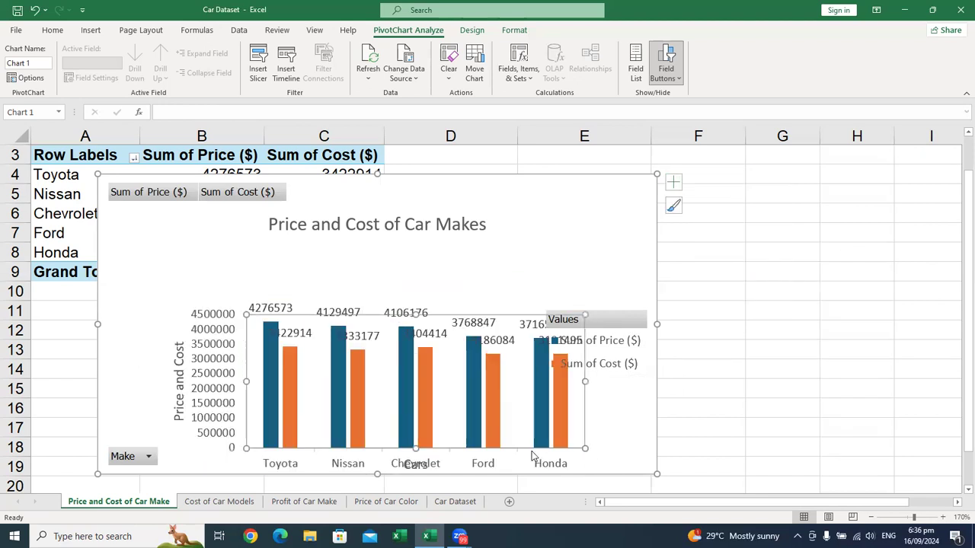
{"action": "key", "text": "ctrl+z"}
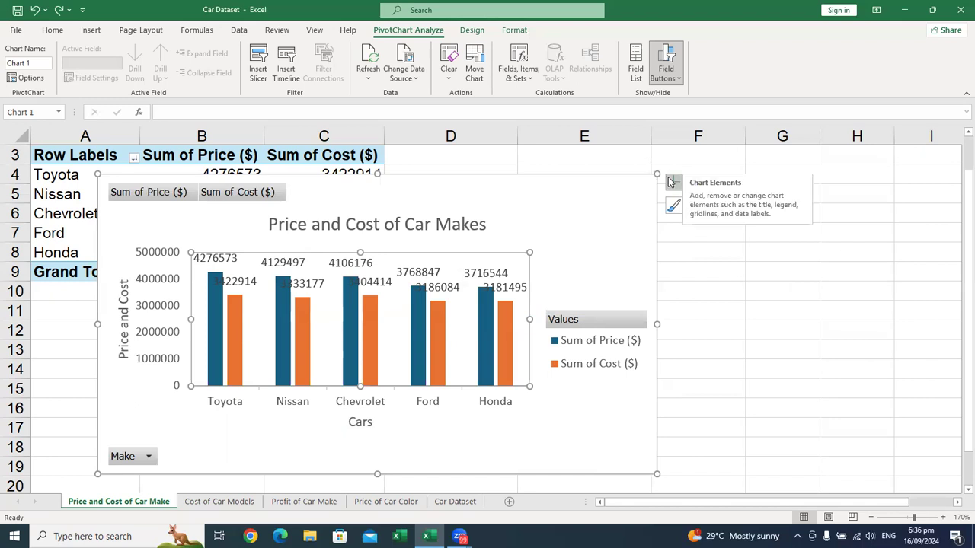
{"action": "left_click", "coordinate": [670, 182]}
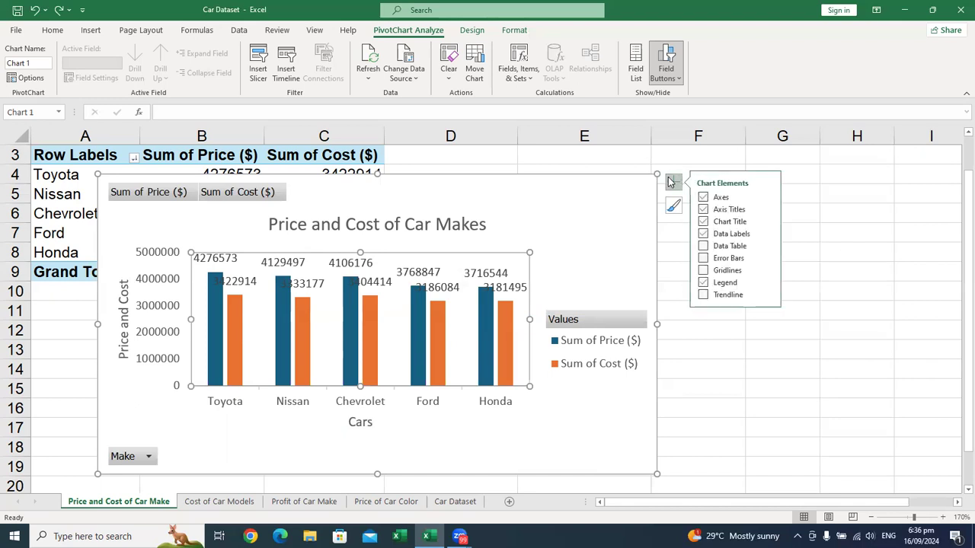
{"action": "left_click", "coordinate": [703, 282]}
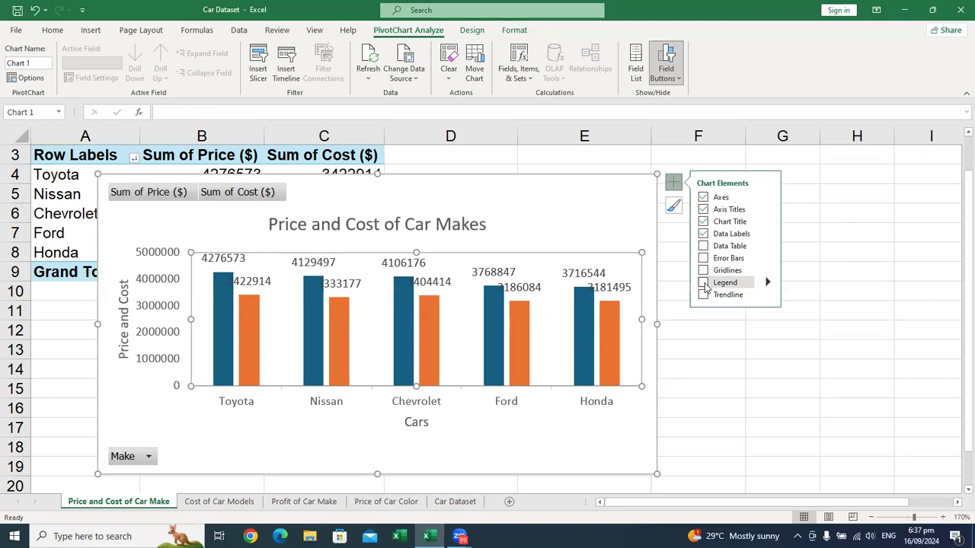
{"action": "left_click", "coordinate": [704, 285]}
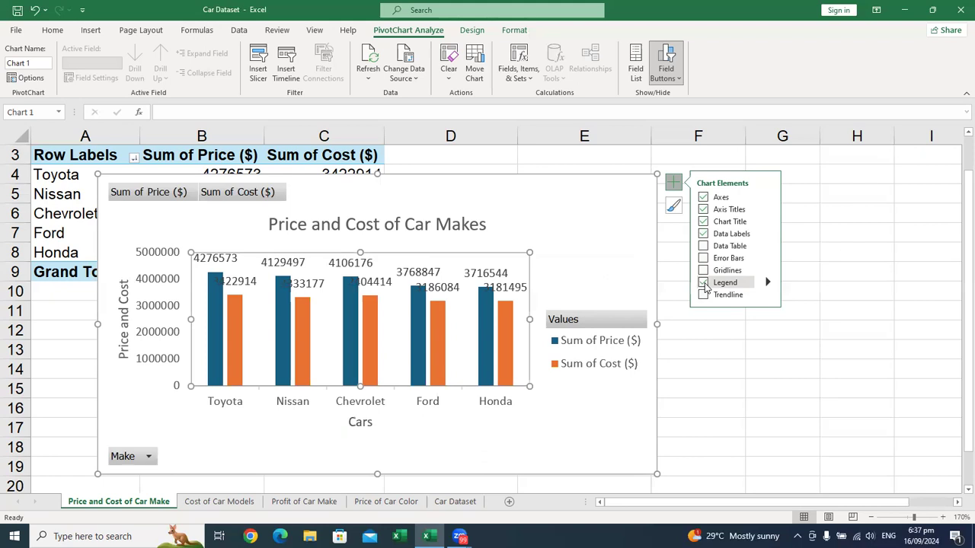
{"action": "left_click", "coordinate": [680, 181]}
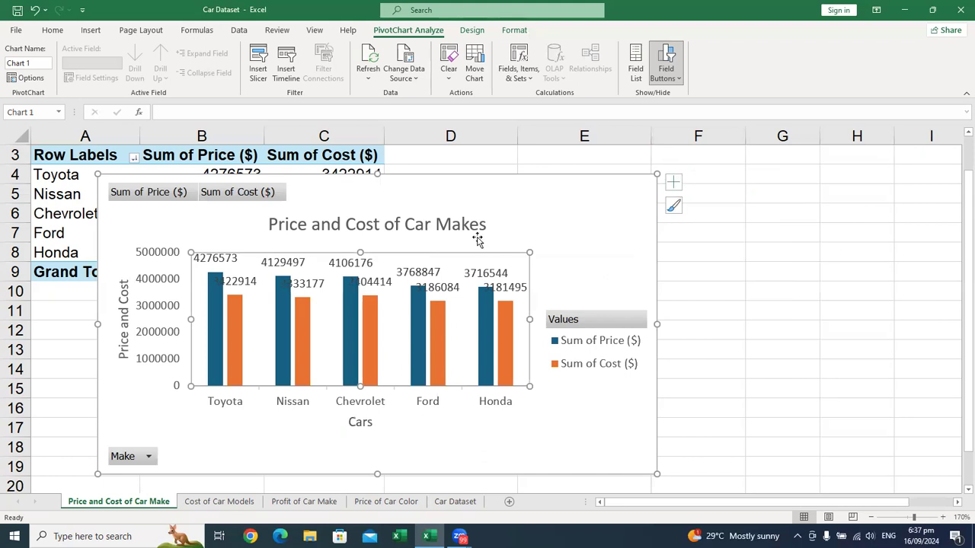
Step: Move the PivotChart across about columns C to H, and make its title bold at font size 16
{"action": "left_click", "coordinate": [539, 188]}
{"action": "mouse_move", "coordinate": [536, 184]}
{"action": "left_mouse_down"}
{"action": "mouse_move", "coordinate": [754, 202]}
{"action": "mouse_move", "coordinate": [684, 210]}
{"action": "mouse_move", "coordinate": [809, 185]}
{"action": "mouse_move", "coordinate": [777, 183]}
{"action": "left_mouse_up"}
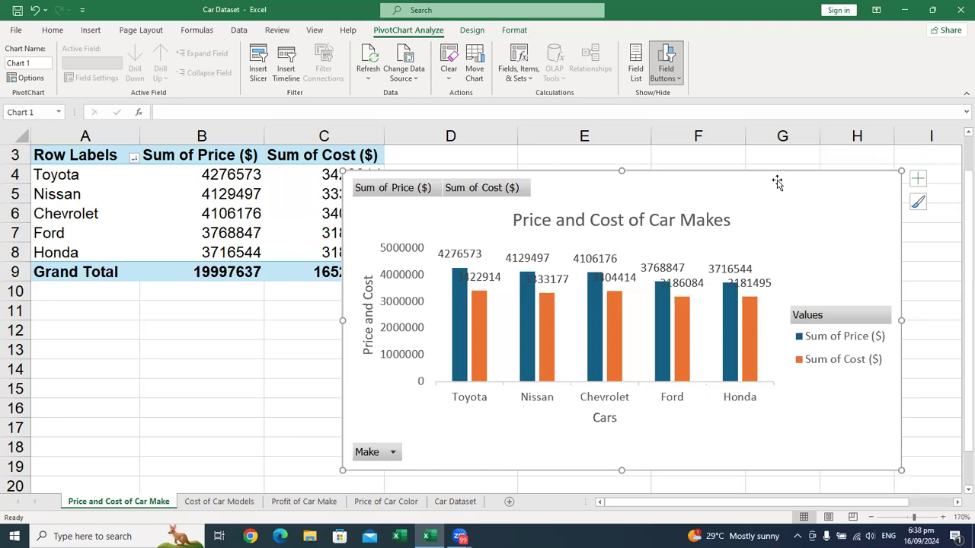
{"action": "left_click", "coordinate": [655, 219]}
{"action": "double_click", "coordinate": [655, 219]}
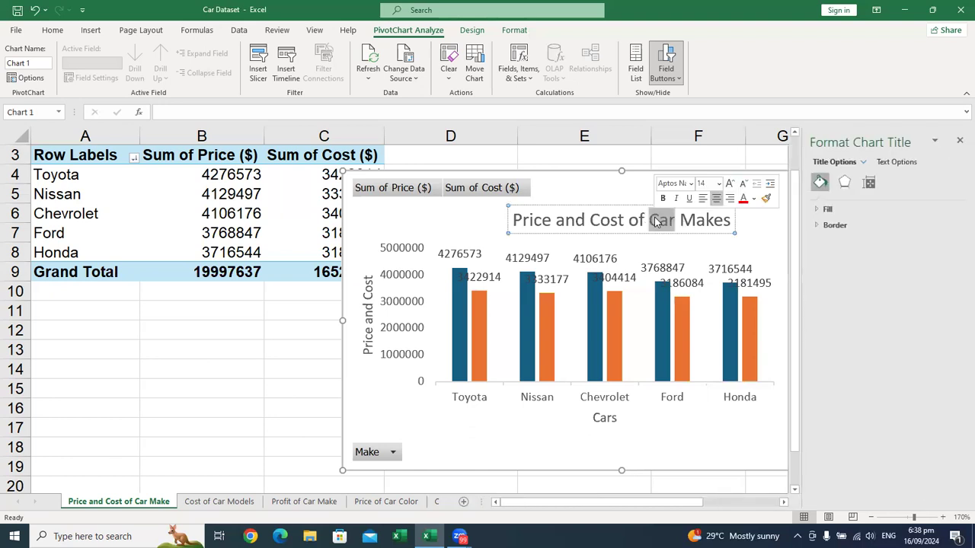
{"action": "triple_click", "coordinate": [655, 220]}
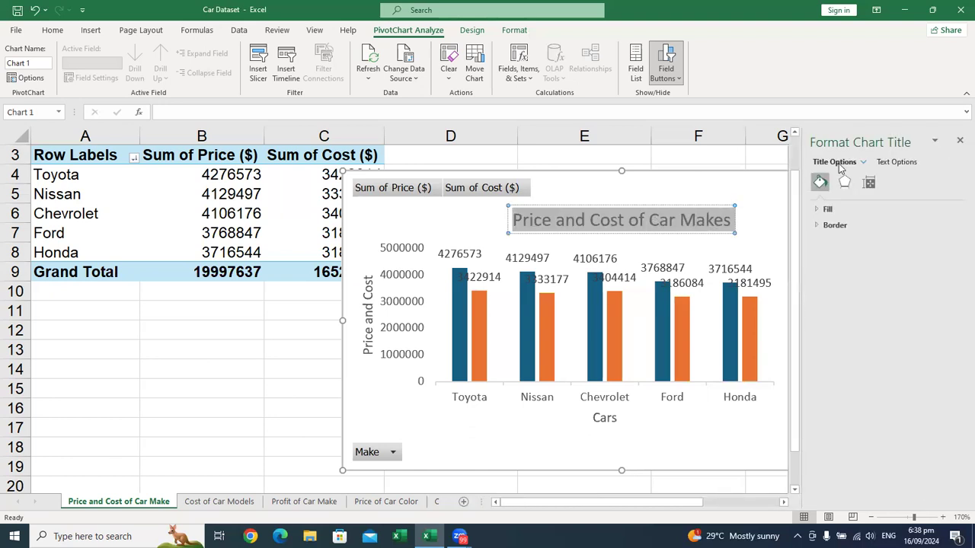
{"action": "left_click", "coordinate": [959, 141]}
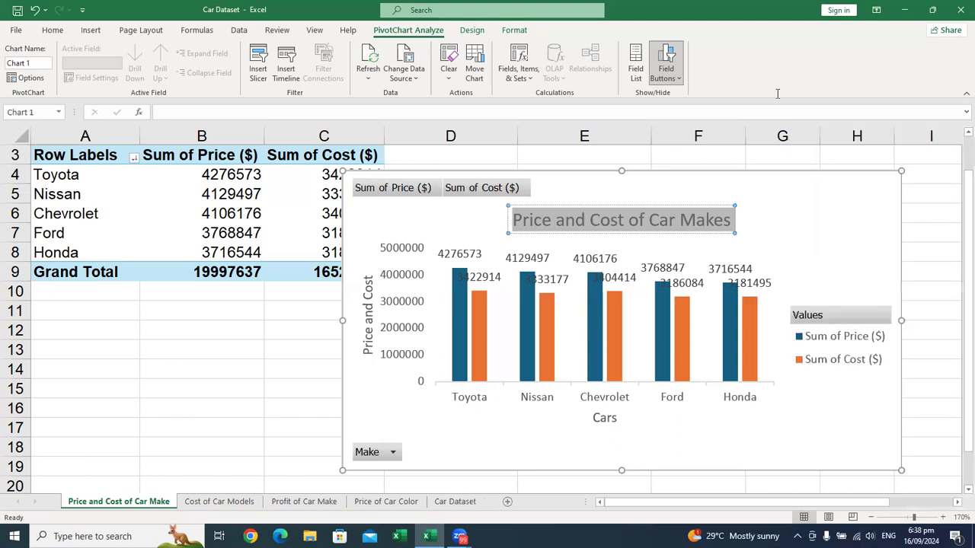
{"action": "left_click", "coordinate": [52, 29]}
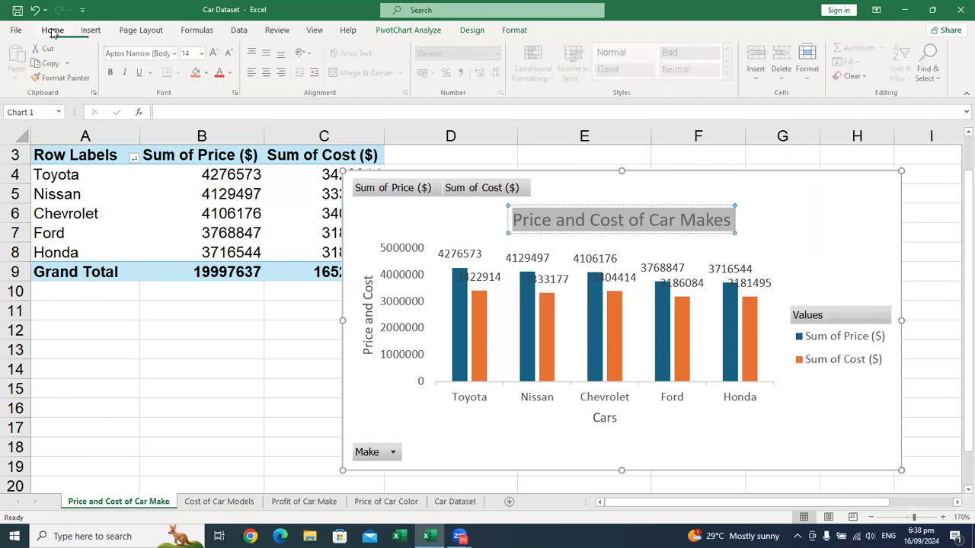
{"action": "left_click", "coordinate": [112, 73]}
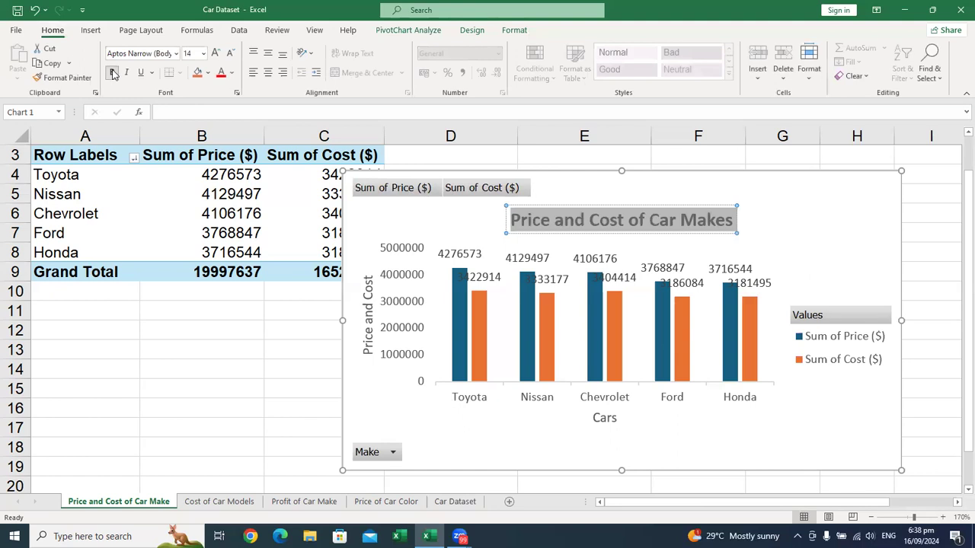
{"action": "key", "text": "ctrl+shift+period"}
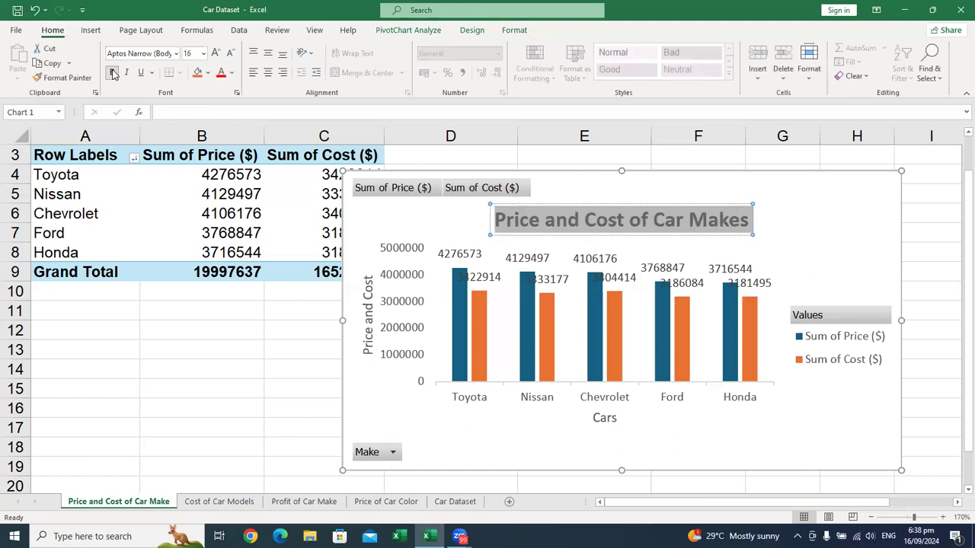
Step: Color the chart title text light green and give it a yellow fill
{"action": "left_click", "coordinate": [232, 74]}
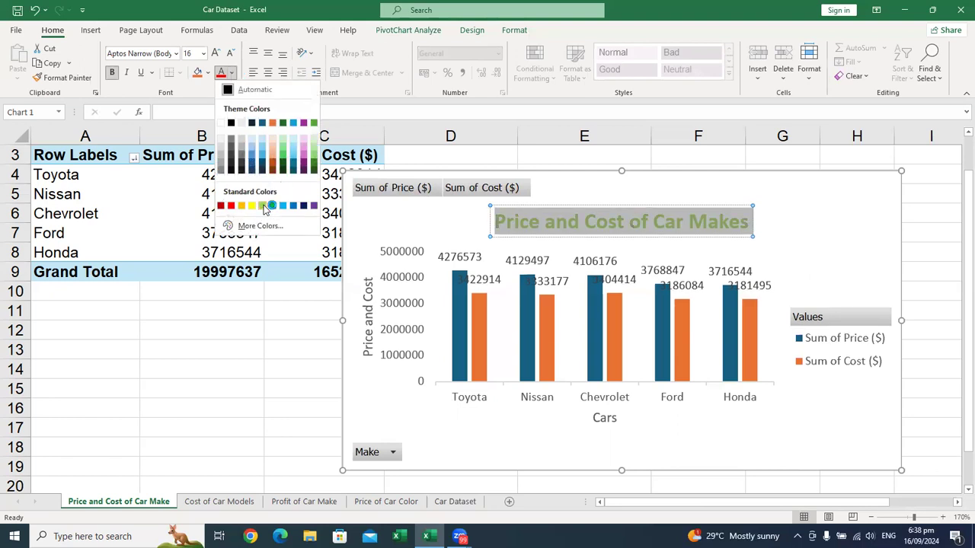
{"action": "left_click", "coordinate": [264, 207]}
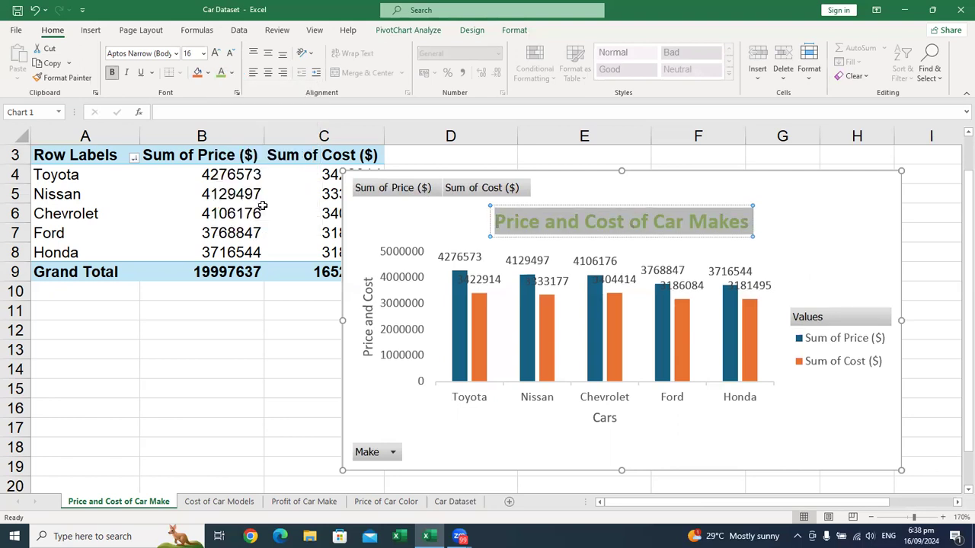
{"action": "left_click", "coordinate": [208, 77]}
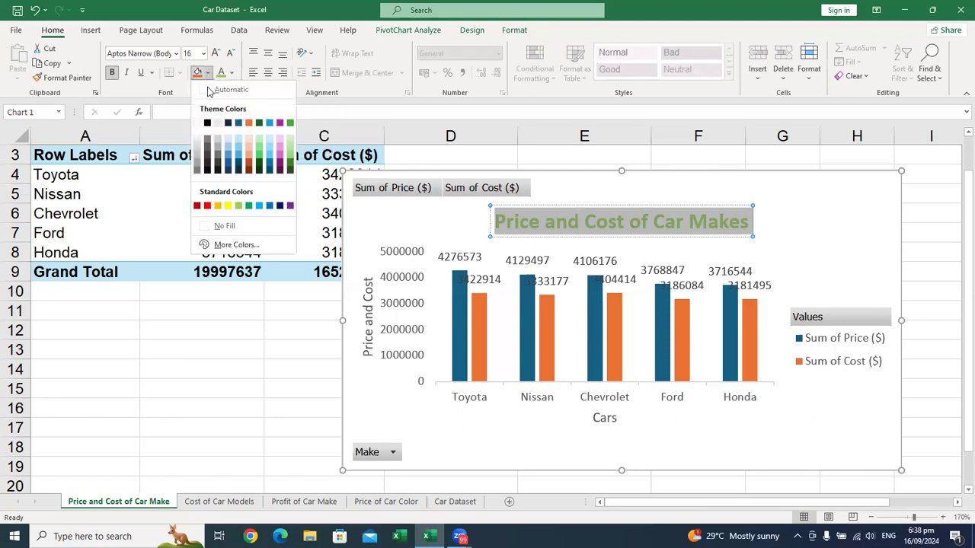
{"action": "left_click", "coordinate": [225, 206]}
{"action": "left_click", "coordinate": [450, 202]}
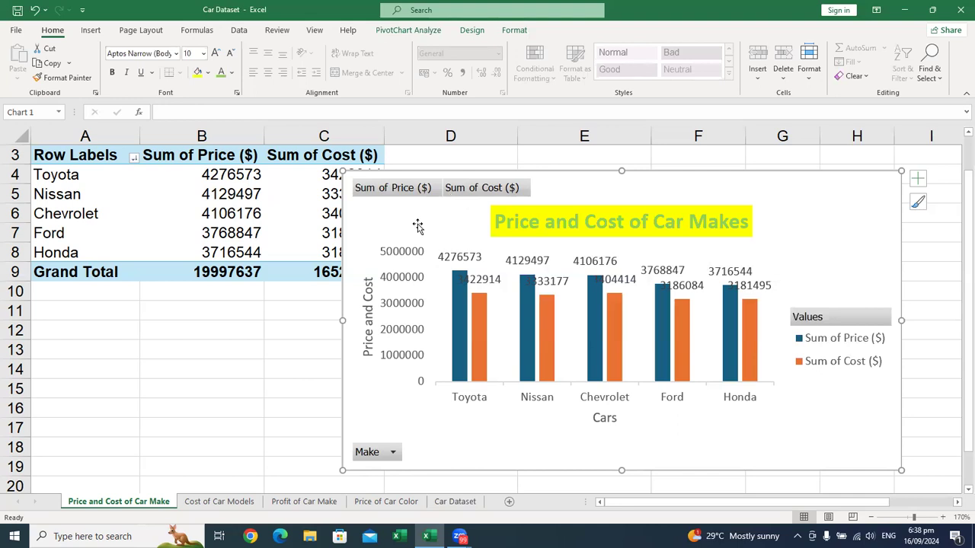
Step: Format the vertical axis title Price and Cost as bold, size 11, light green text with a yellow fill
{"action": "left_click", "coordinate": [368, 305]}
{"action": "triple_click", "coordinate": [368, 303]}
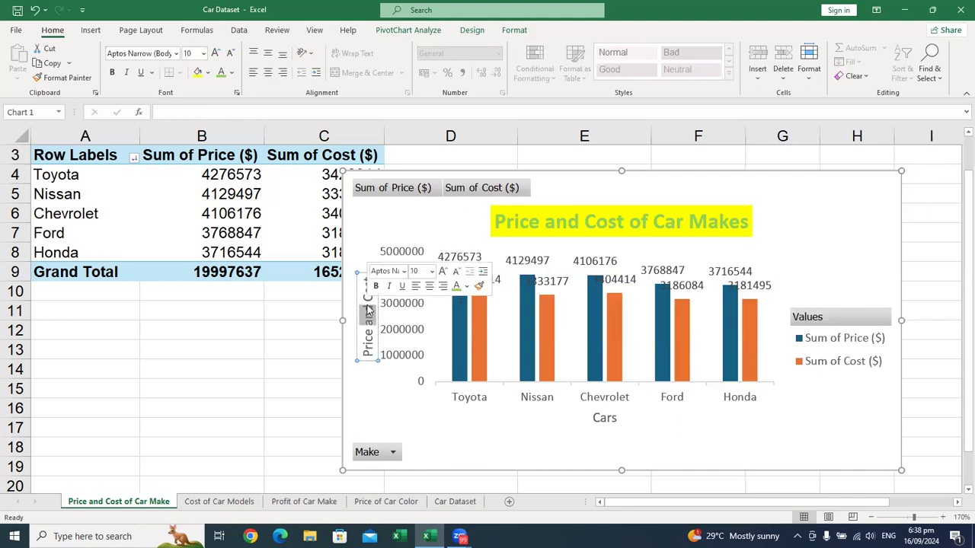
{"action": "left_click", "coordinate": [376, 286]}
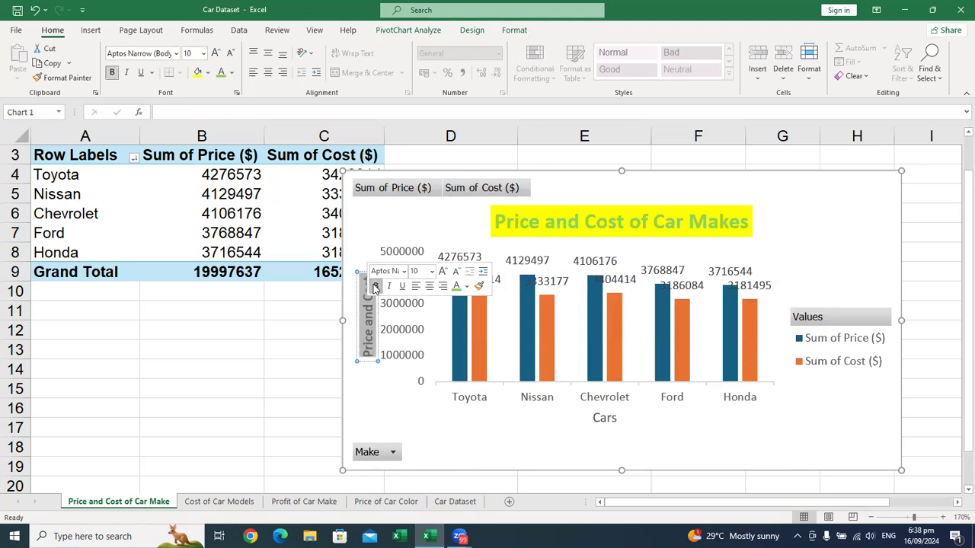
{"action": "left_click", "coordinate": [432, 272]}
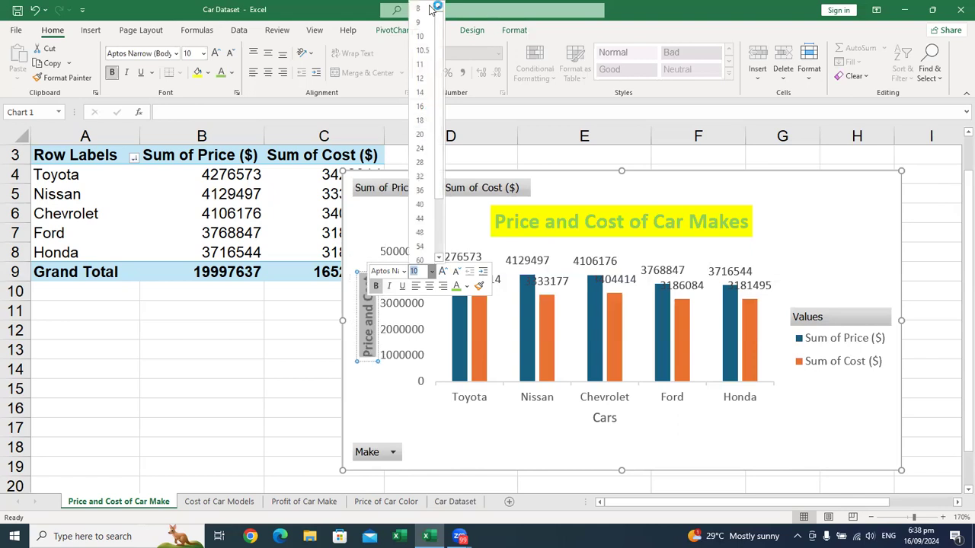
{"action": "left_click", "coordinate": [426, 64]}
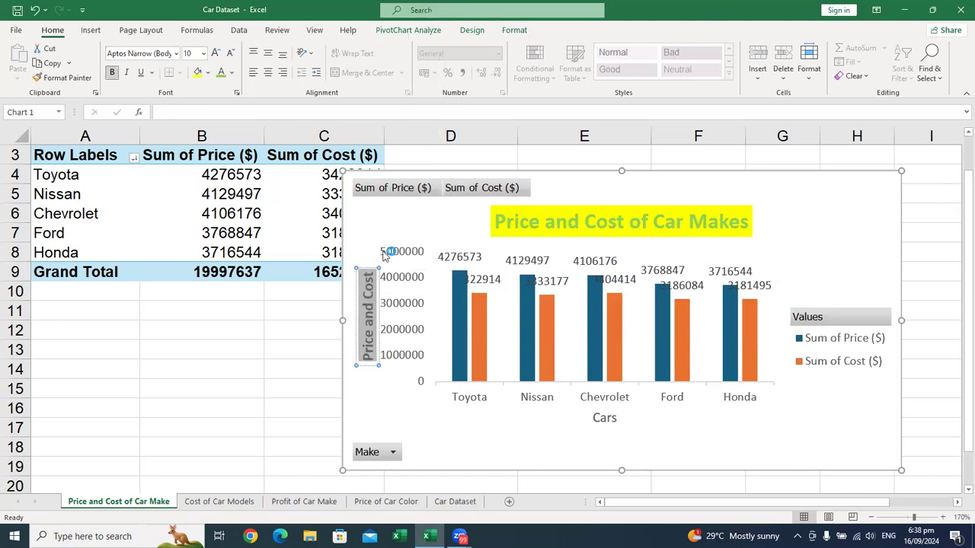
{"action": "left_click", "coordinate": [221, 73]}
{"action": "left_click", "coordinate": [198, 73]}
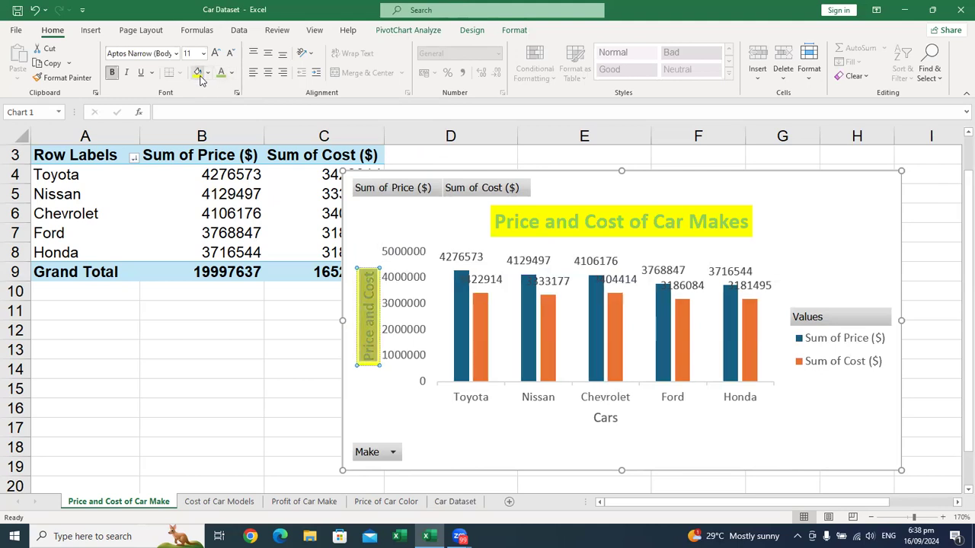
{"action": "left_click", "coordinate": [428, 218]}
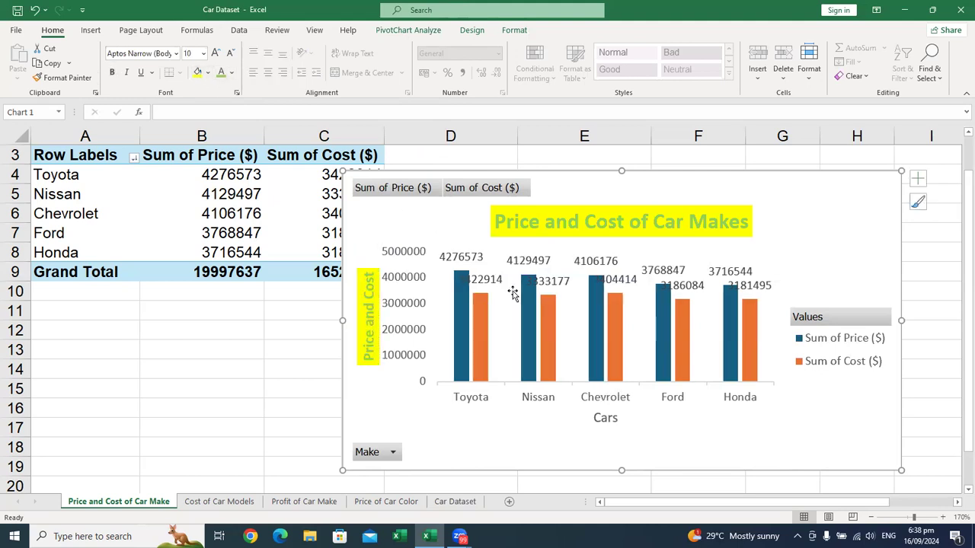
Step: Format the horizontal axis title Cars as bold, size 11, light green text with a yellow fill
{"action": "left_click", "coordinate": [611, 425]}
{"action": "double_click", "coordinate": [614, 424]}
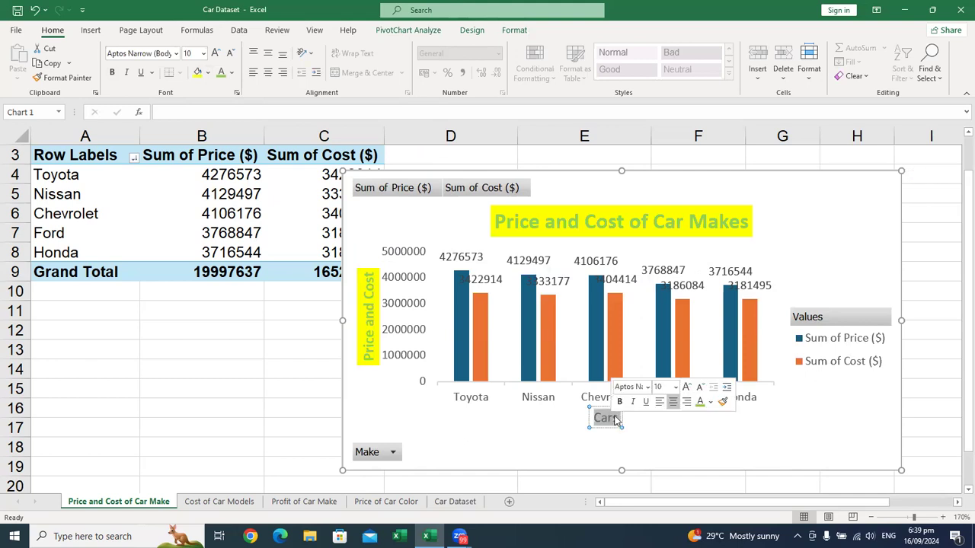
{"action": "left_click", "coordinate": [620, 404]}
{"action": "left_click", "coordinate": [675, 387]}
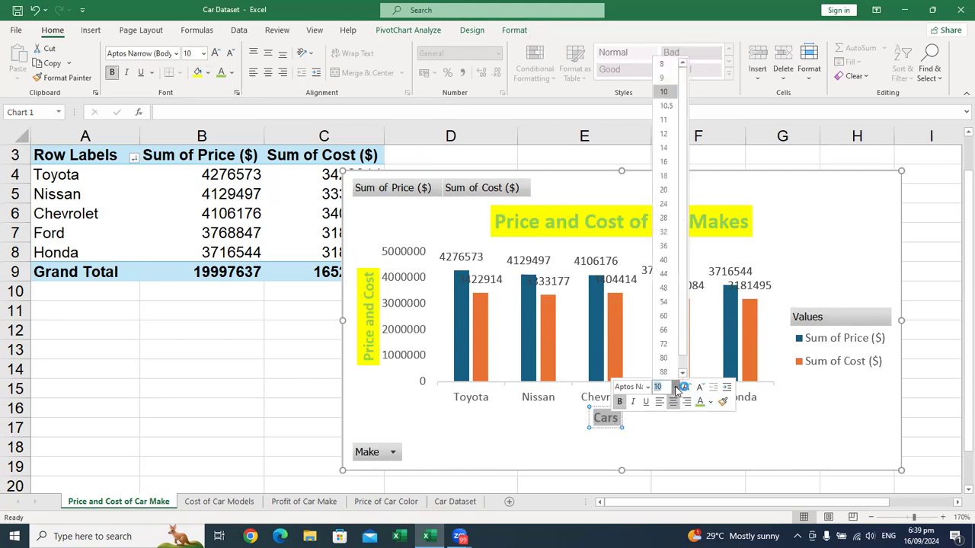
{"action": "left_click", "coordinate": [671, 120]}
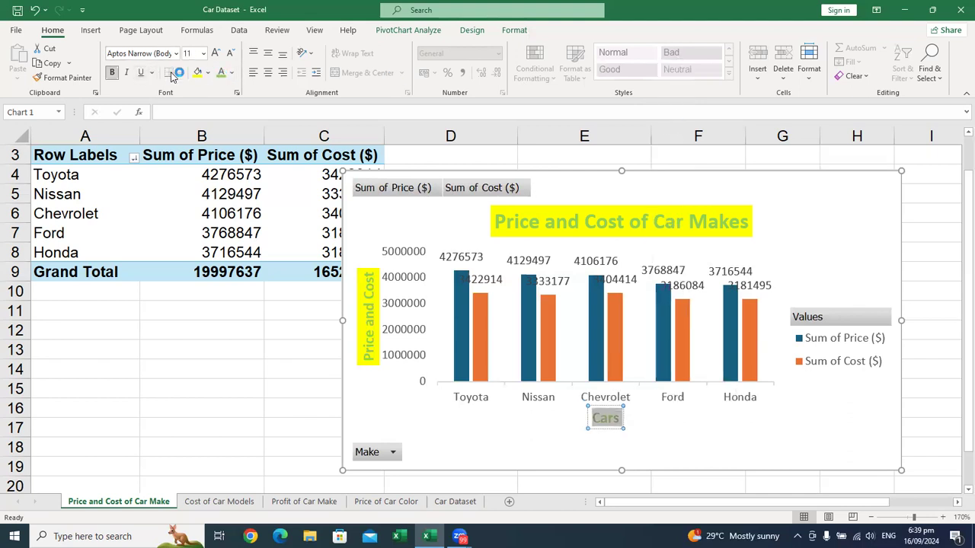
{"action": "left_click", "coordinate": [197, 74]}
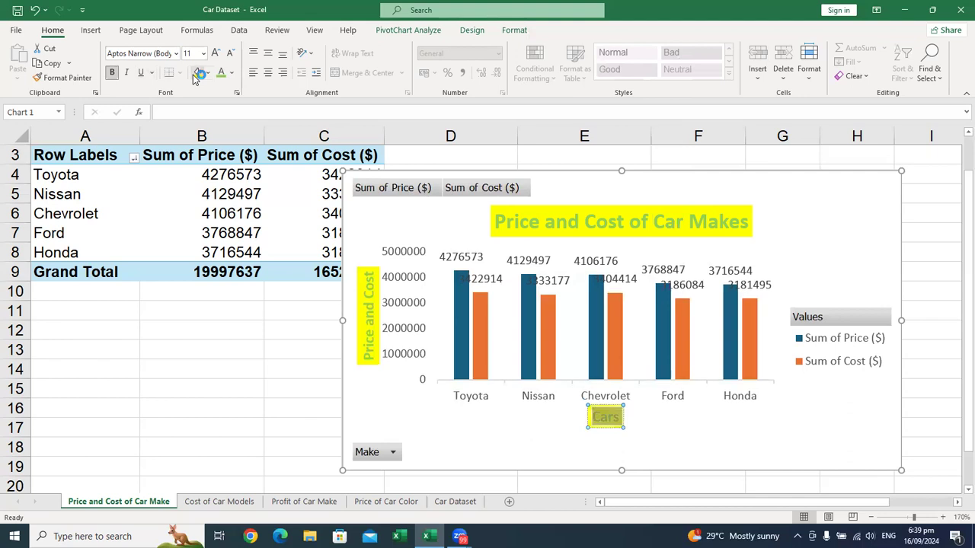
{"action": "left_click", "coordinate": [551, 412]}
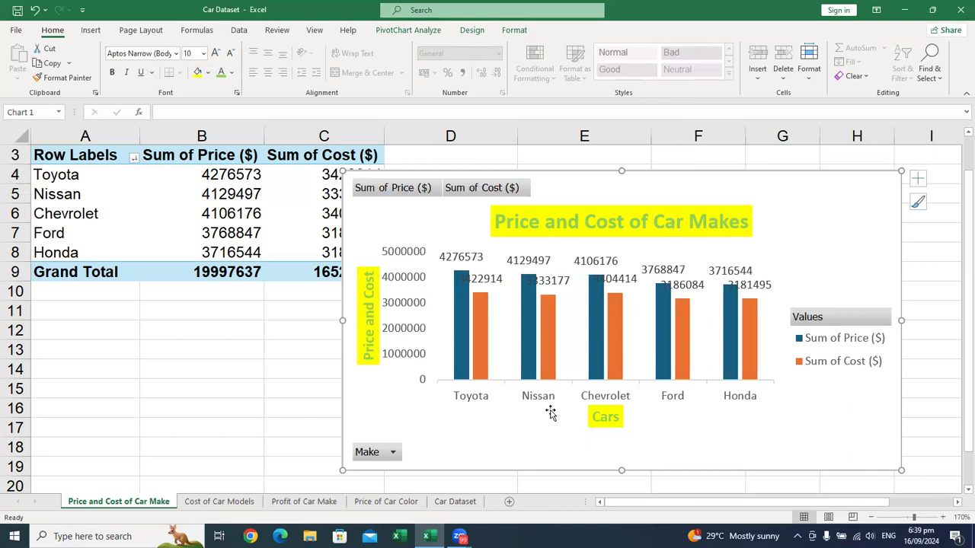
Step: Make the Sum of Price ($) data labels bold and color them a pinkish purple theme shade
{"action": "left_click", "coordinate": [478, 259]}
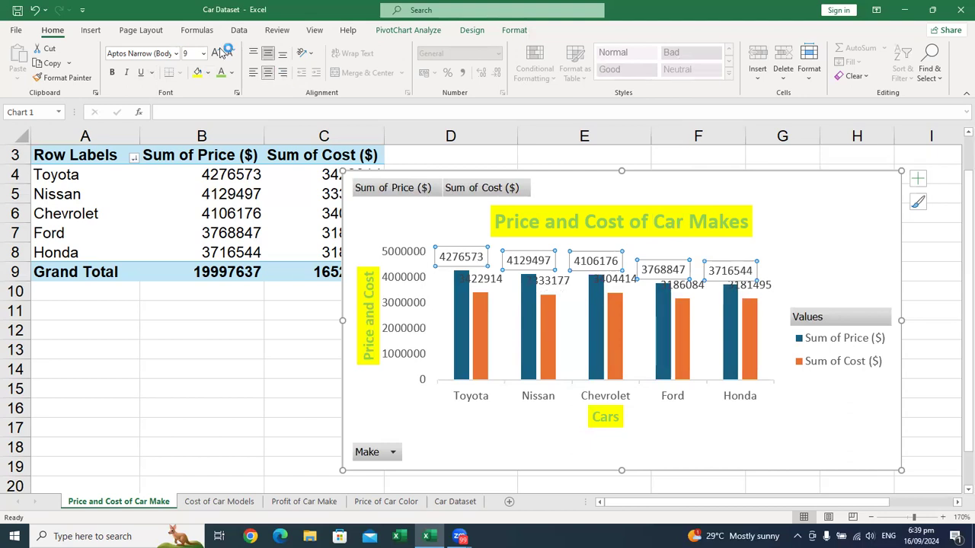
{"action": "left_click", "coordinate": [111, 71]}
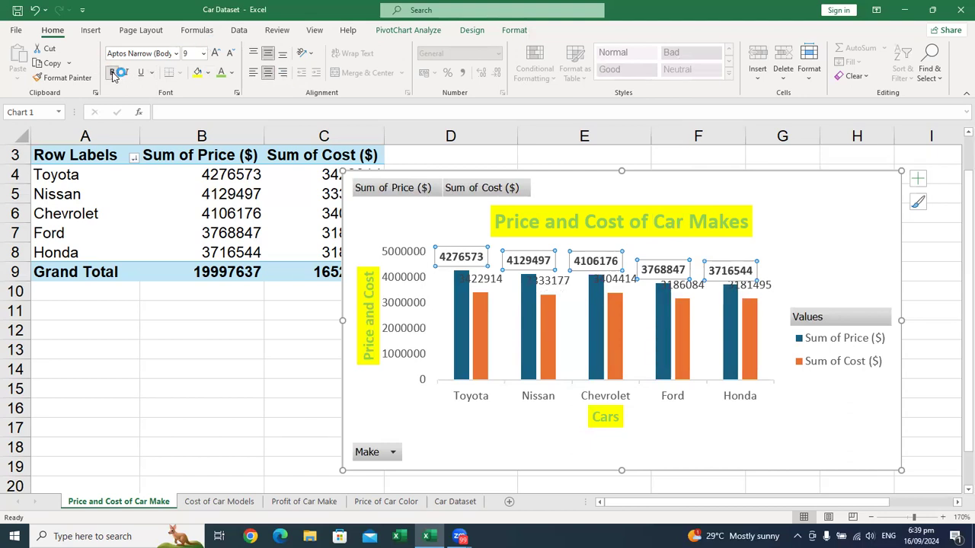
{"action": "left_click", "coordinate": [233, 72]}
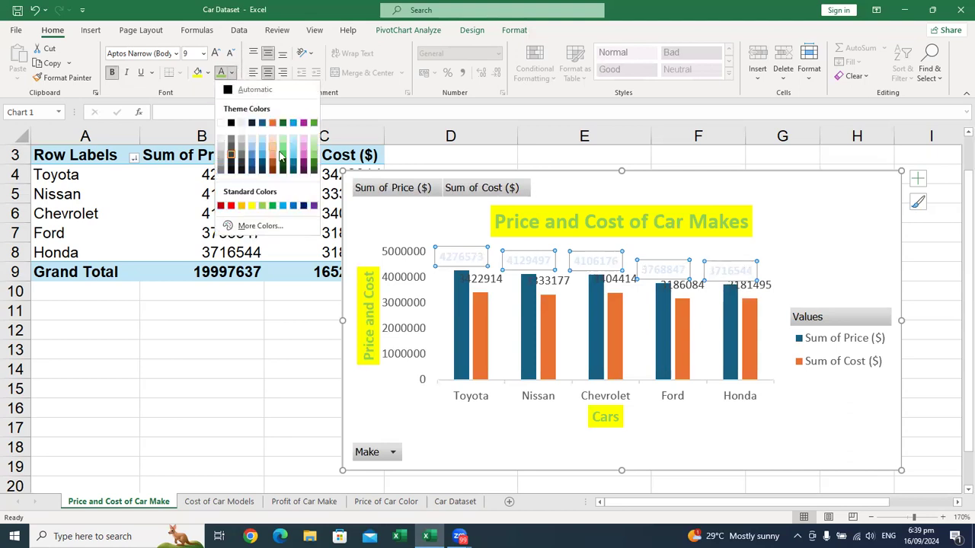
{"action": "left_click", "coordinate": [303, 158]}
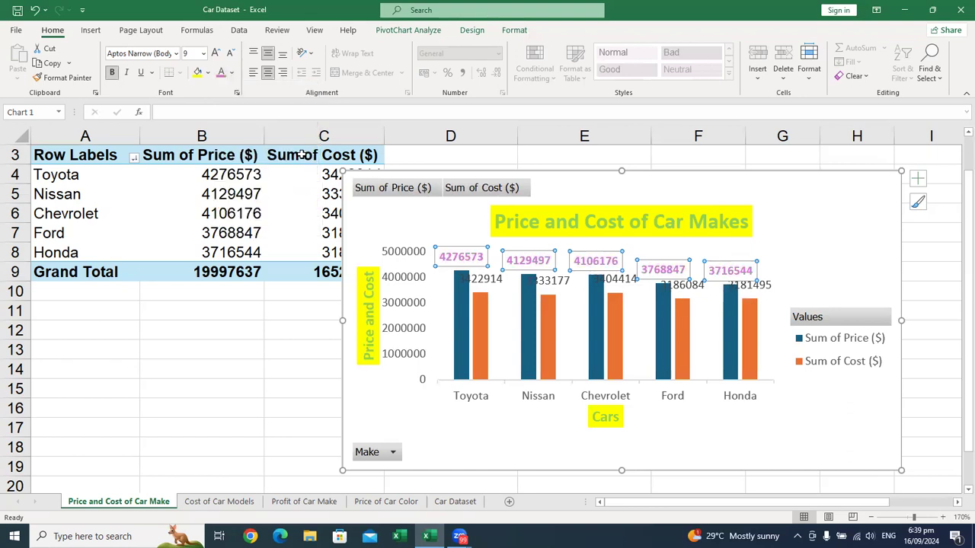
Step: Make the Sum of Cost ($) data labels bold and color them standard orange
{"action": "left_click", "coordinate": [493, 280]}
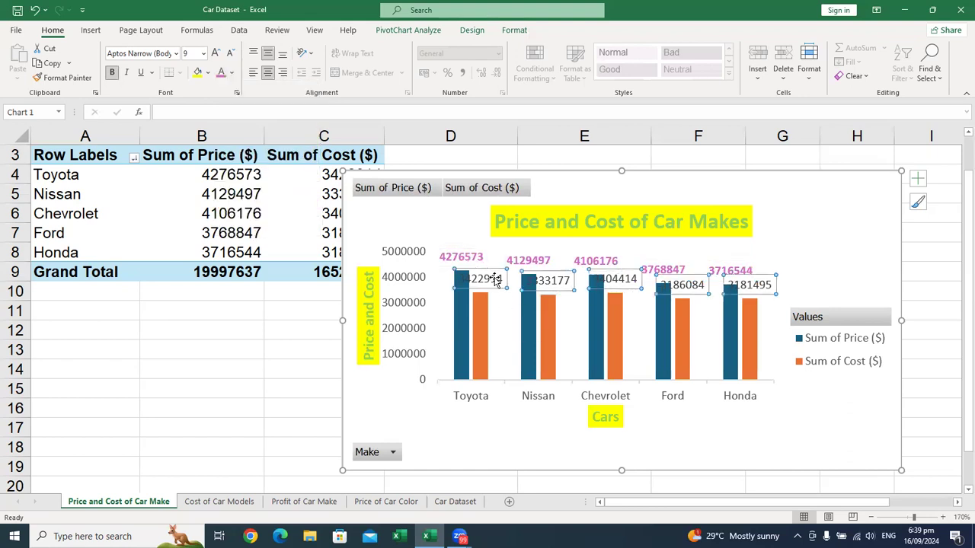
{"action": "left_click", "coordinate": [113, 72]}
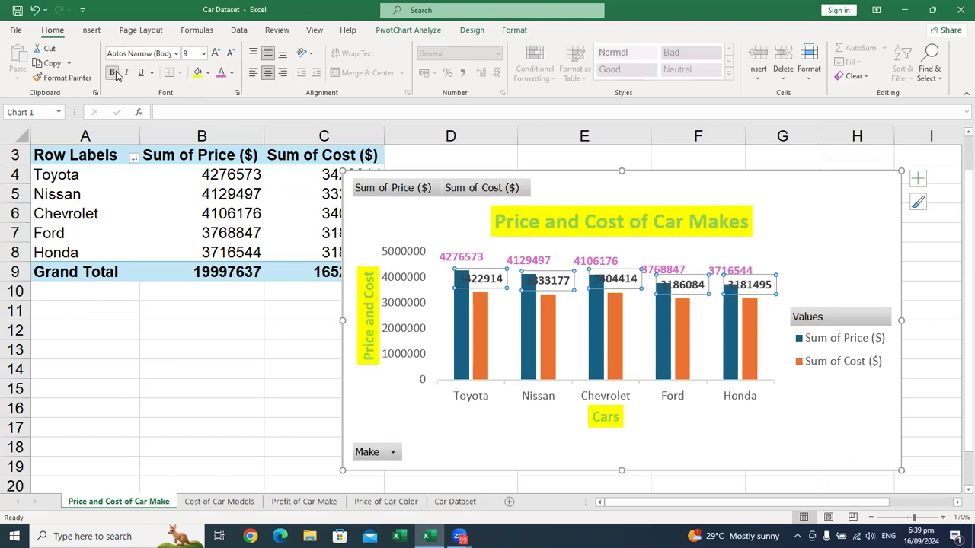
{"action": "left_click", "coordinate": [232, 72]}
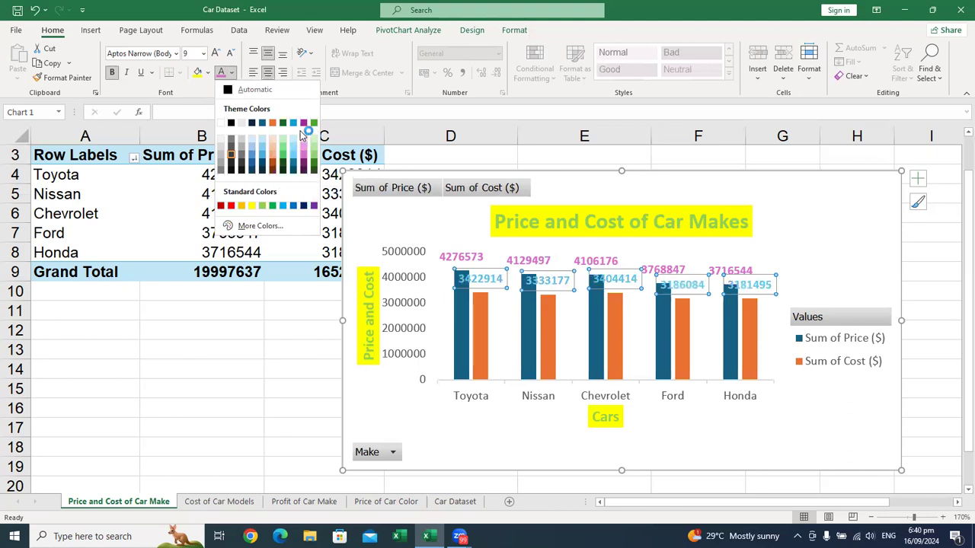
{"action": "left_click", "coordinate": [239, 206]}
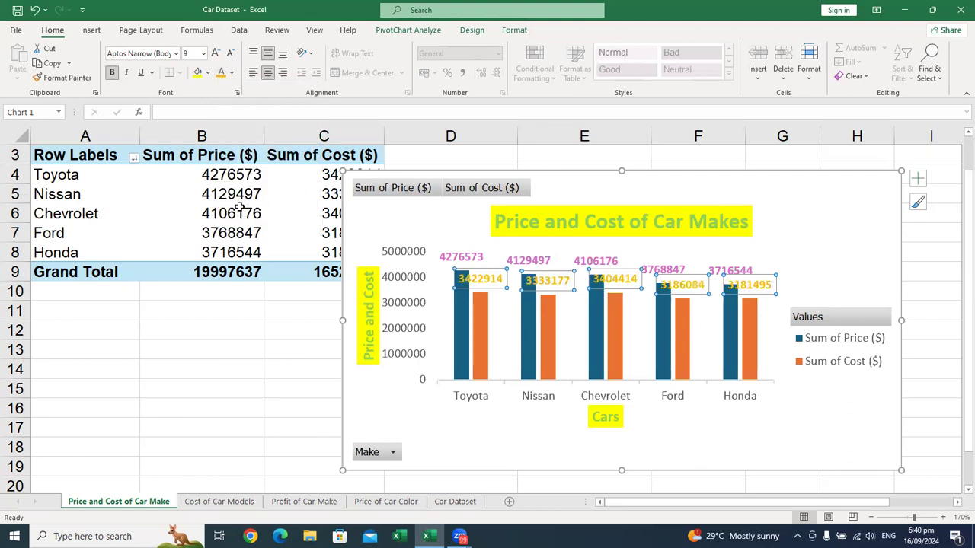
{"action": "left_click", "coordinate": [790, 235]}
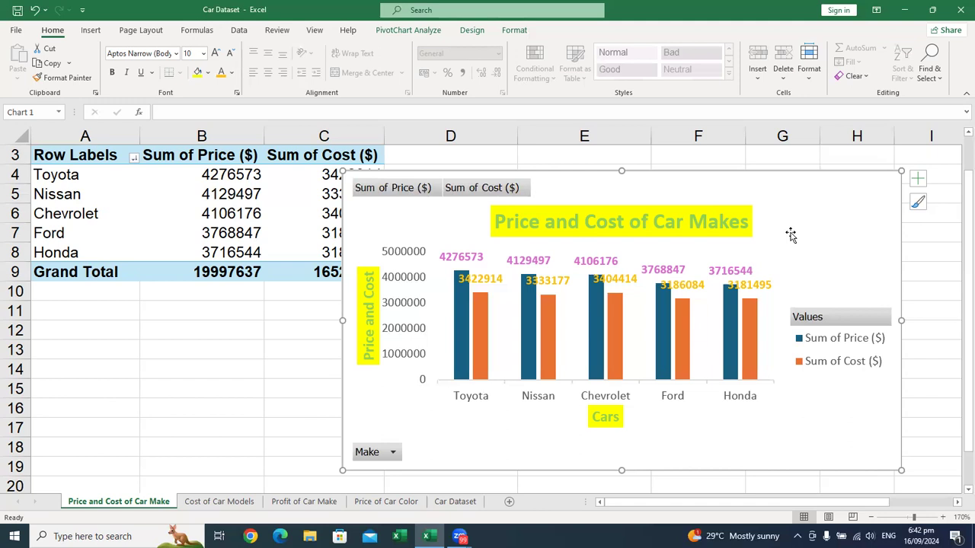
Step: Hide all field buttons on the Price and Cost of Car Makes chart
{"action": "left_click", "coordinate": [473, 188]}
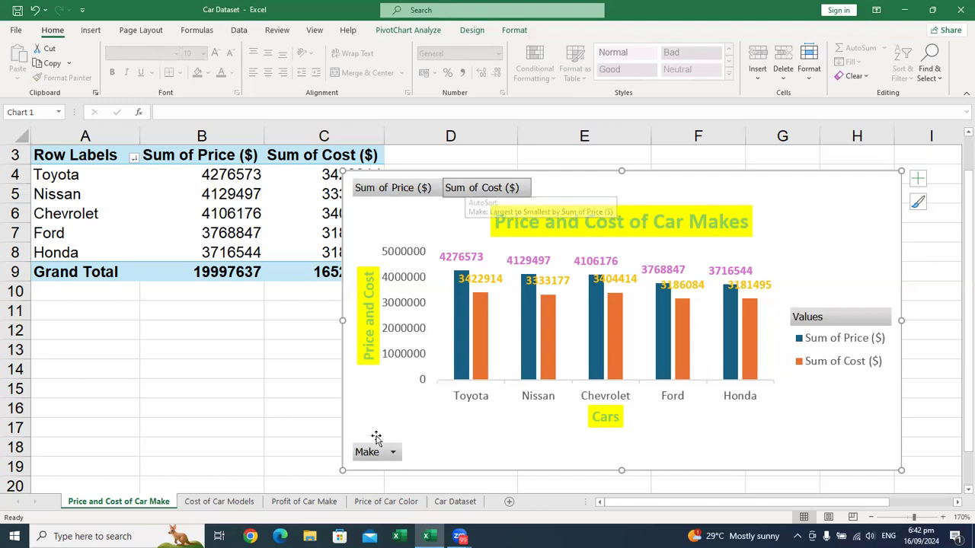
{"action": "right_click", "coordinate": [492, 191]}
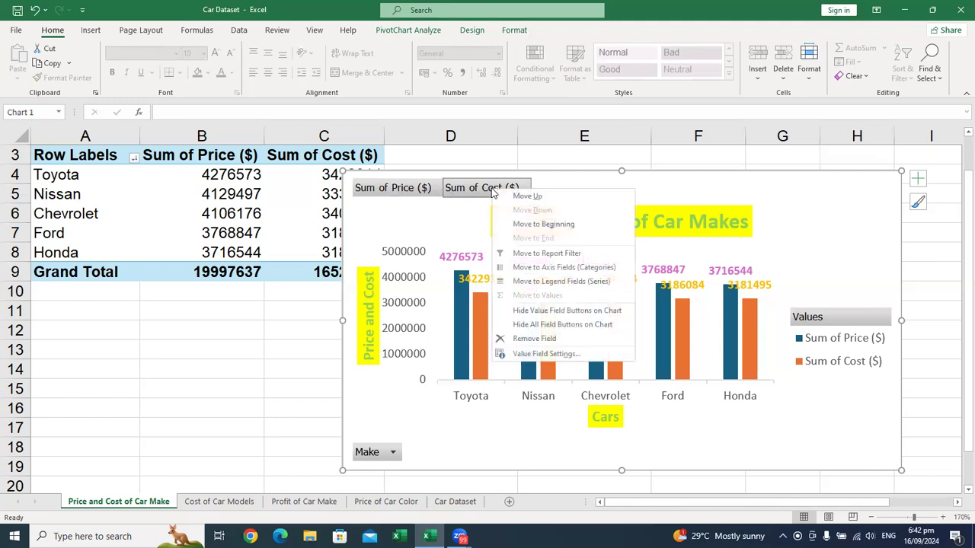
{"action": "left_click", "coordinate": [587, 325]}
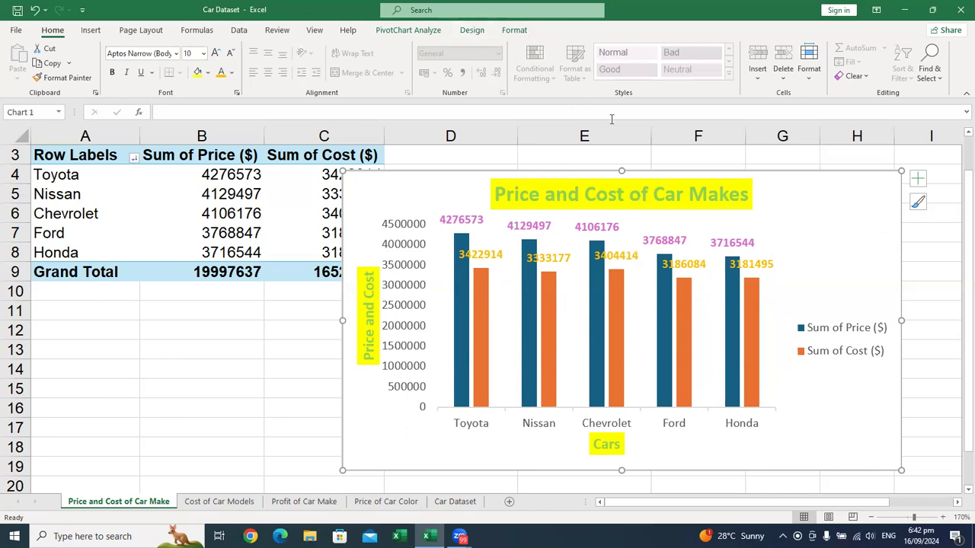
Step: Apply the second chart style, with uppercase title and vertical data labels, to the Price and Cost of Car Makes chart
{"action": "left_click", "coordinate": [470, 32]}
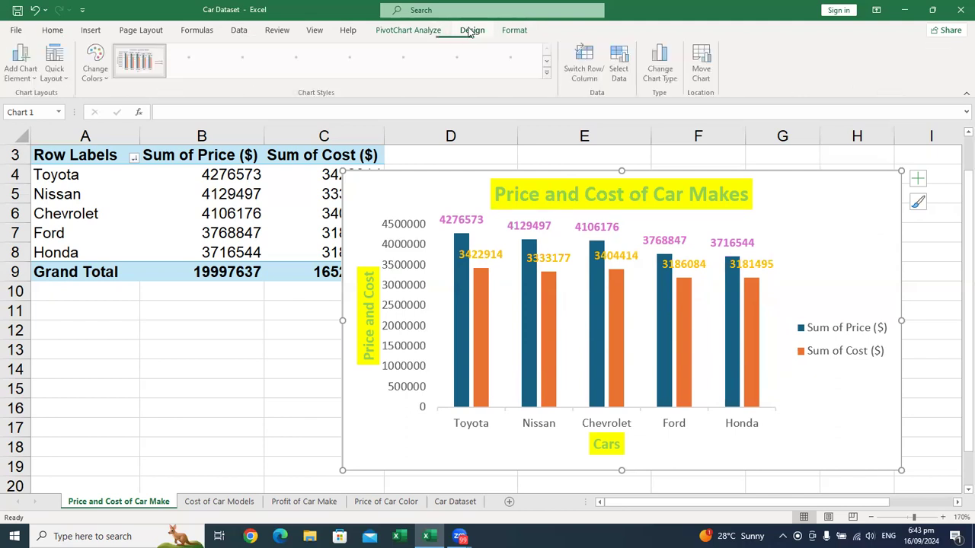
{"action": "left_click", "coordinate": [548, 73]}
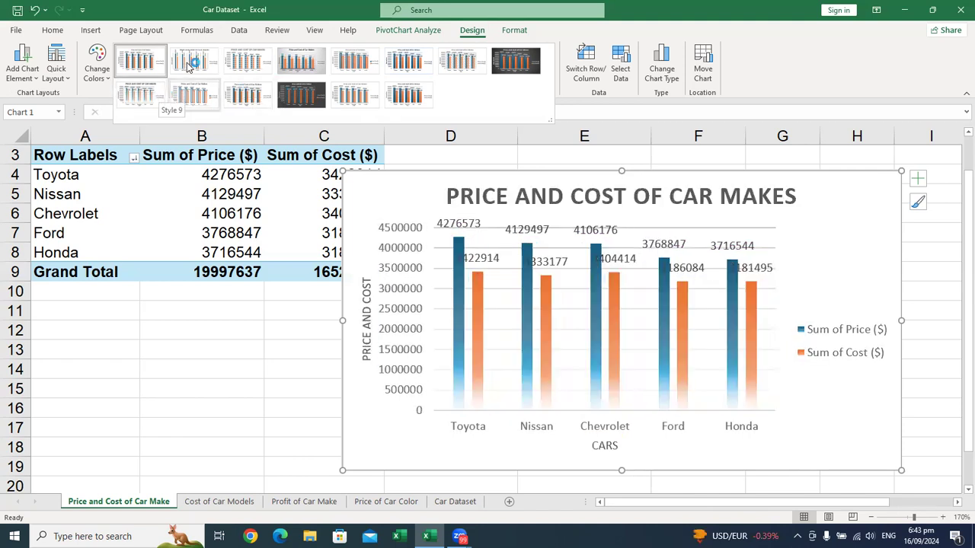
{"action": "left_click", "coordinate": [188, 65]}
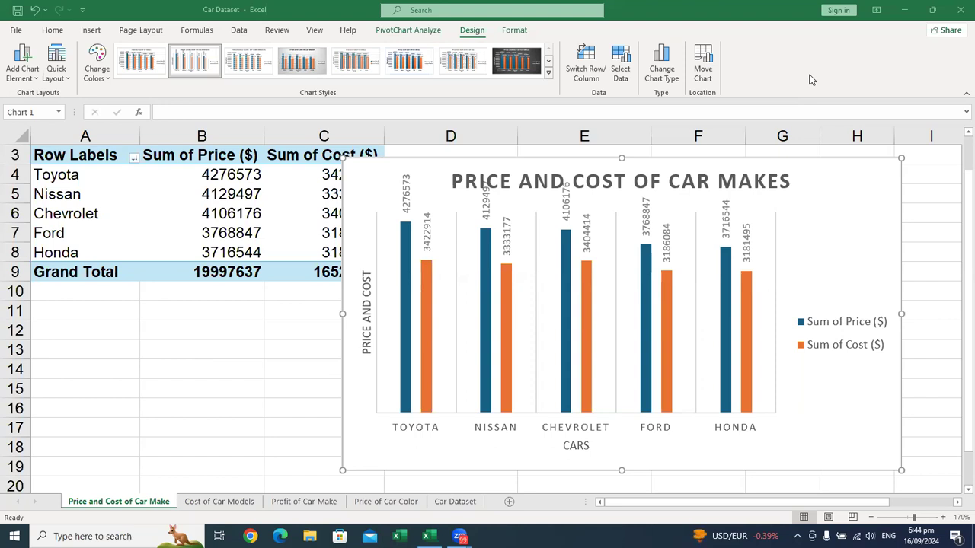
{"action": "left_click", "coordinate": [959, 9]}
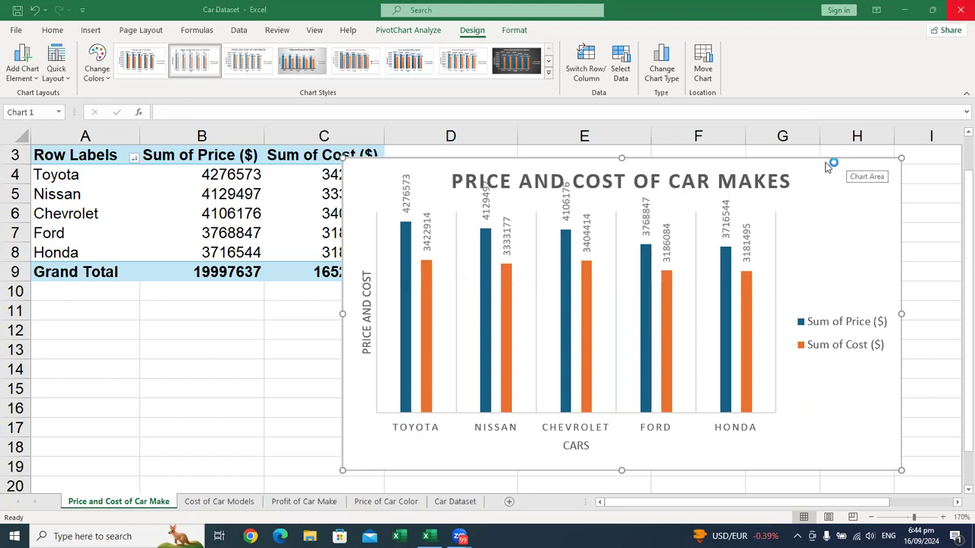
{"action": "key", "text": "Delete"}
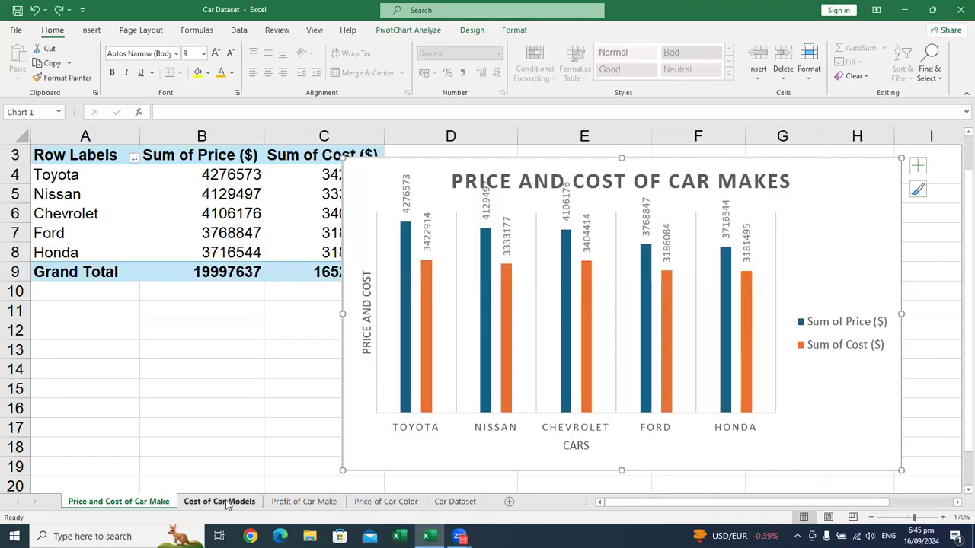
Step: Insert a Line PivotChart from the PivotTable on the Cost of Car Models sheet, placed beside the table and slightly enlarged
{"action": "left_click", "coordinate": [220, 502]}
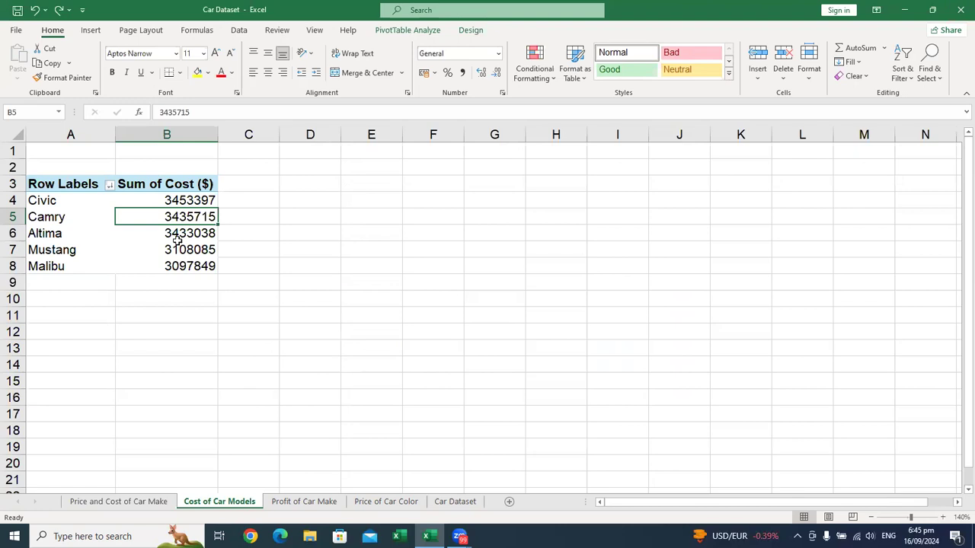
{"action": "left_click", "coordinate": [141, 245]}
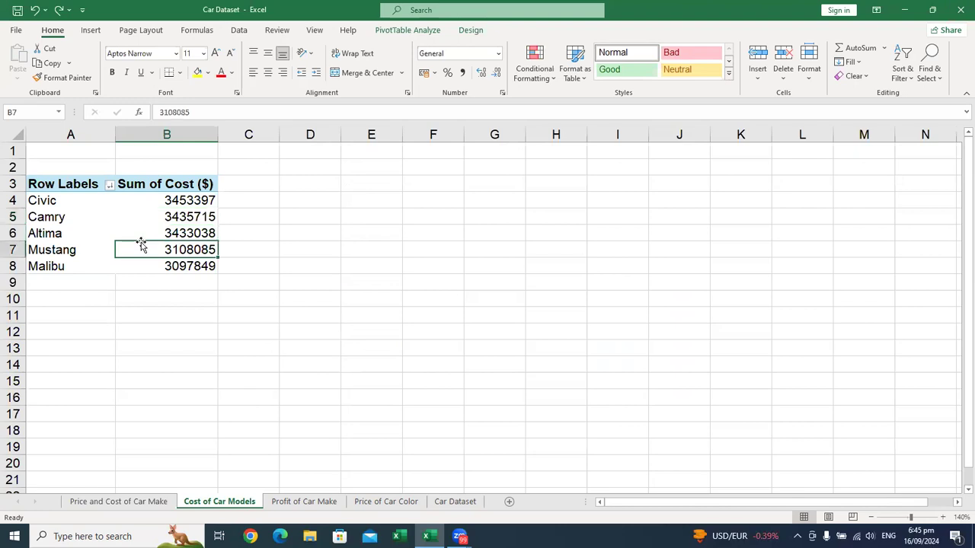
{"action": "left_click", "coordinate": [91, 29]}
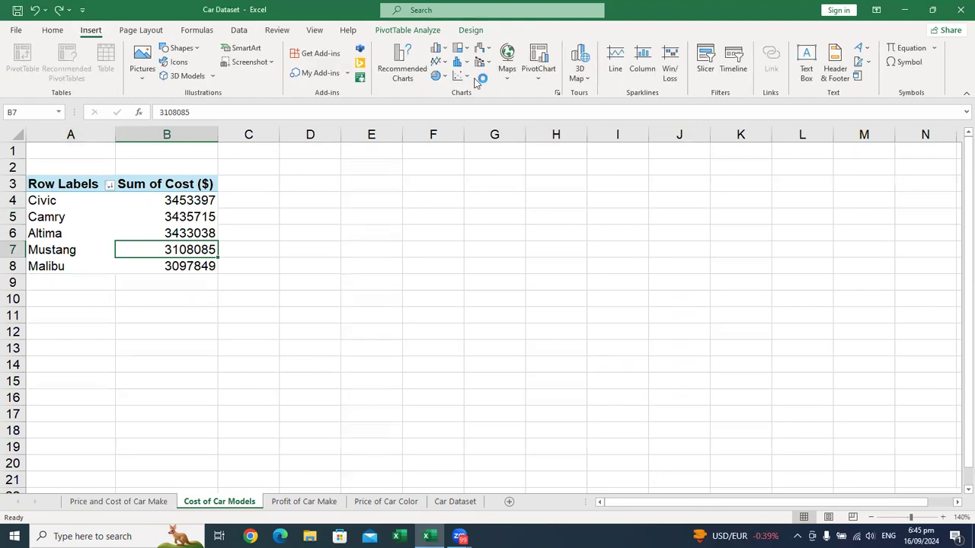
{"action": "left_click", "coordinate": [558, 93]}
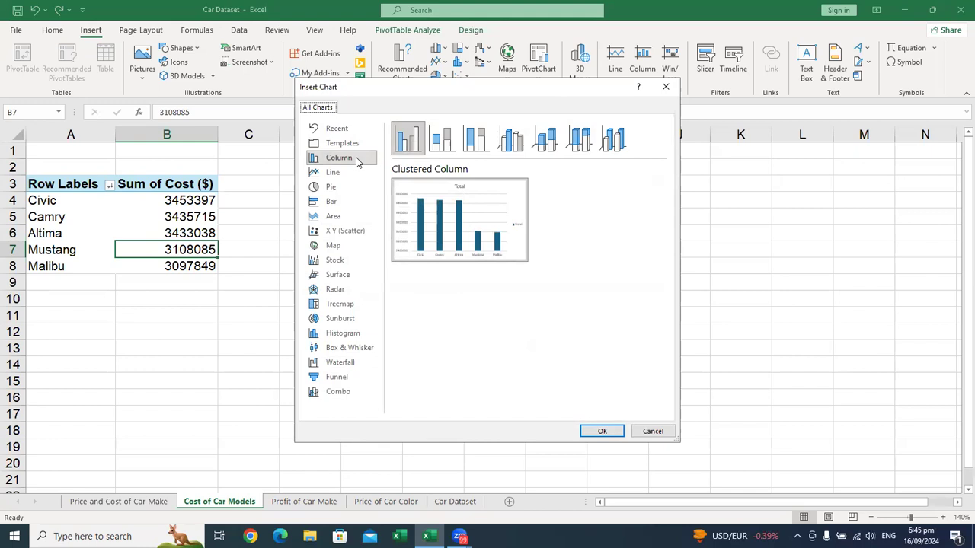
{"action": "left_click", "coordinate": [348, 174]}
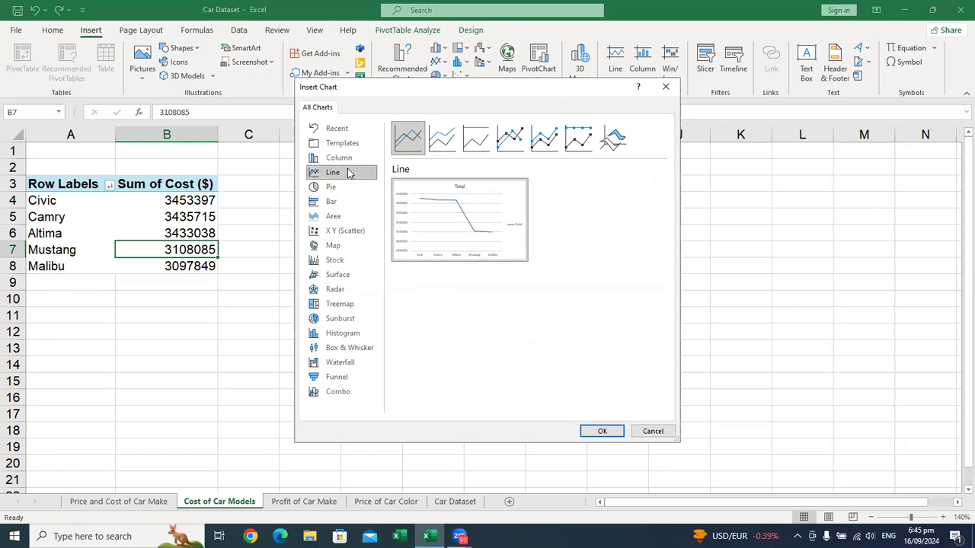
{"action": "left_click", "coordinate": [608, 435]}
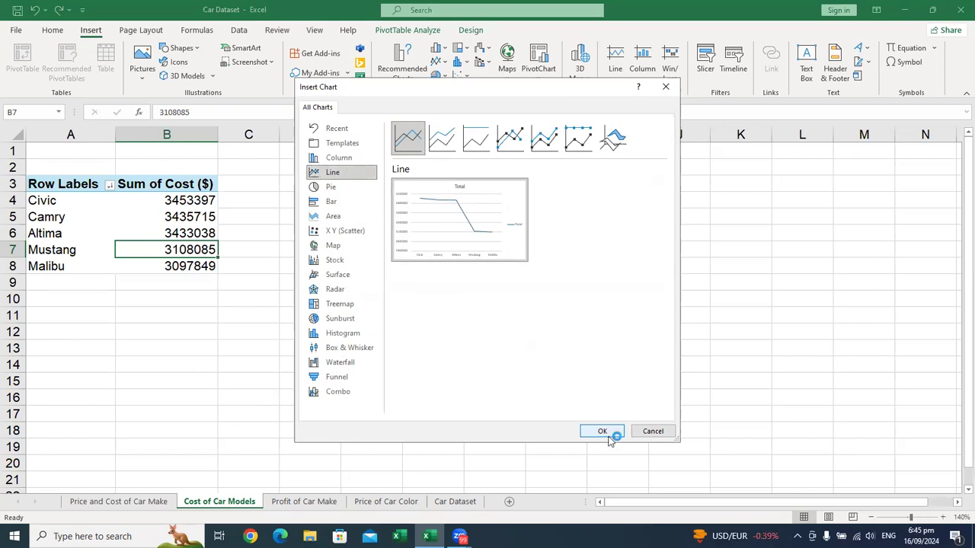
{"action": "left_click_drag", "start_coordinate": [588, 195], "coordinate": [615, 168]}
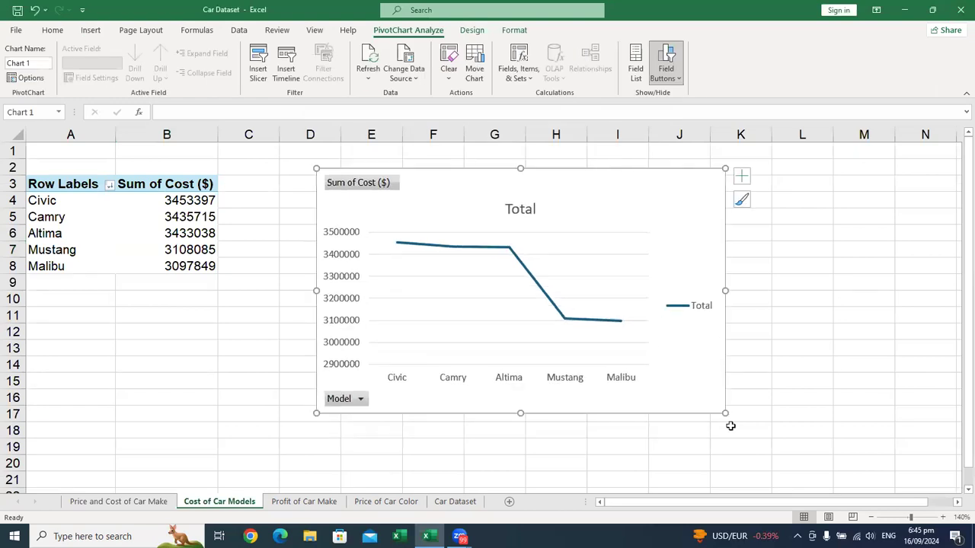
{"action": "left_click_drag", "start_coordinate": [786, 419], "coordinate": [786, 420]}
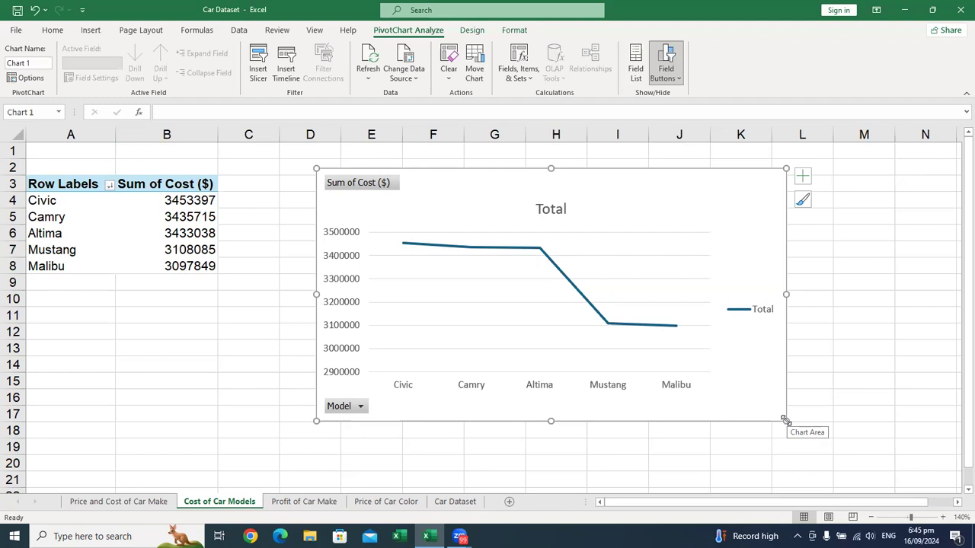
Step: Sort the Sum of Cost ($) values in the Cost of Car Models PivotTable from largest to smallest
{"action": "right_click", "coordinate": [181, 221]}
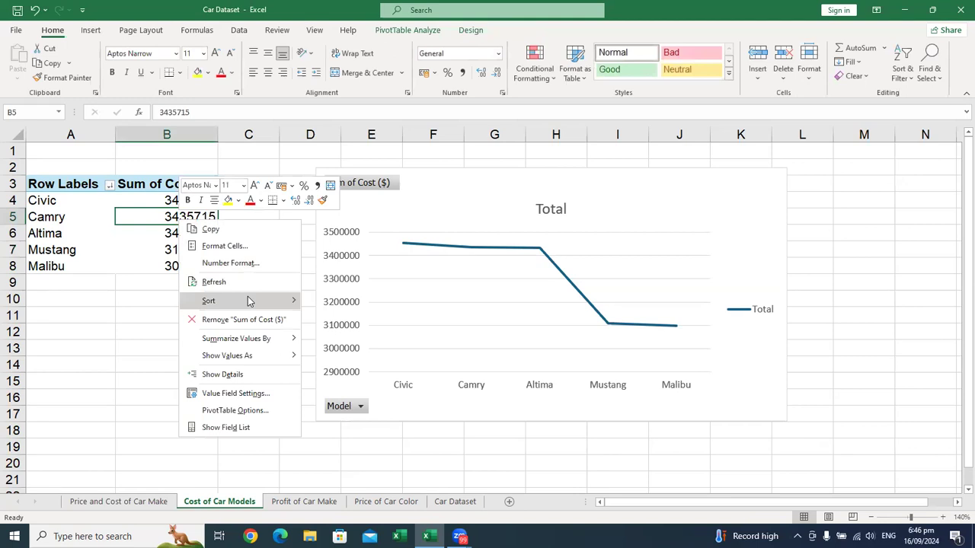
{"action": "mouse_move", "coordinate": [250, 302]}
{"action": "left_click", "coordinate": [360, 316]}
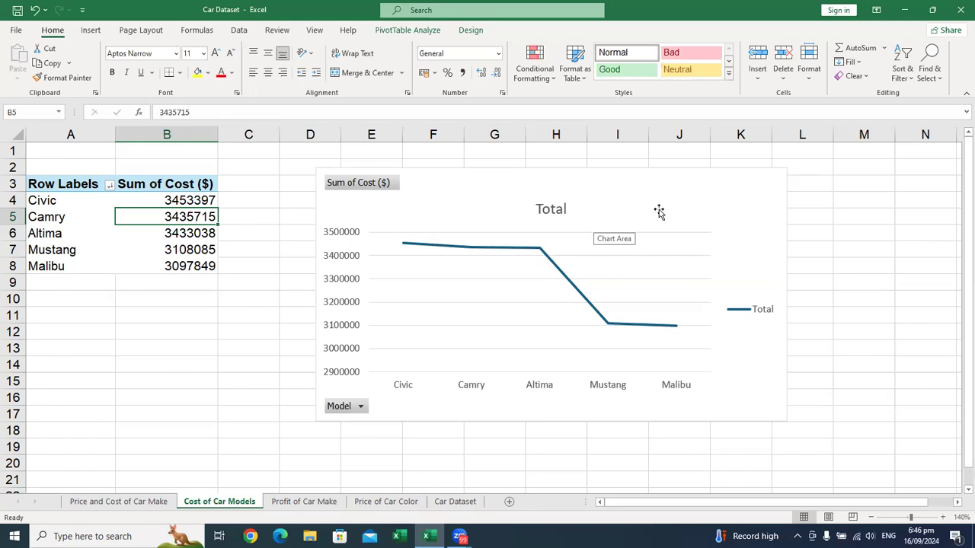
Step: Remove the gridlines and hide all field buttons on the Cost of Car Models line chart
{"action": "left_click", "coordinate": [711, 195]}
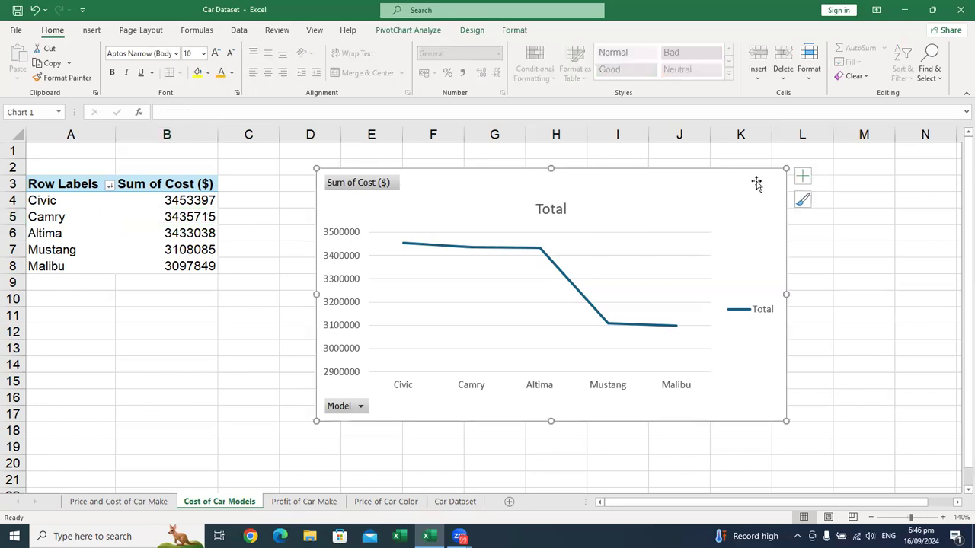
{"action": "left_click", "coordinate": [804, 177]}
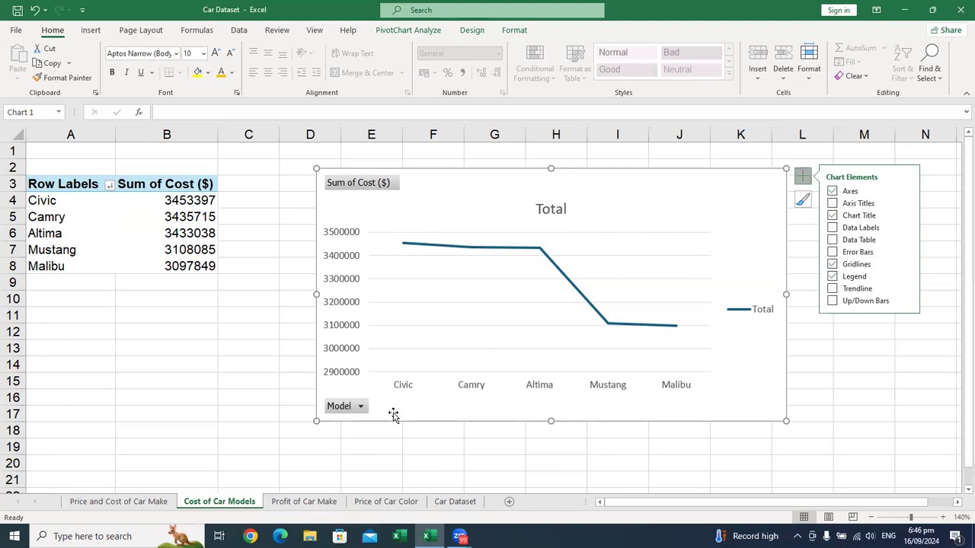
{"action": "left_click", "coordinate": [122, 502]}
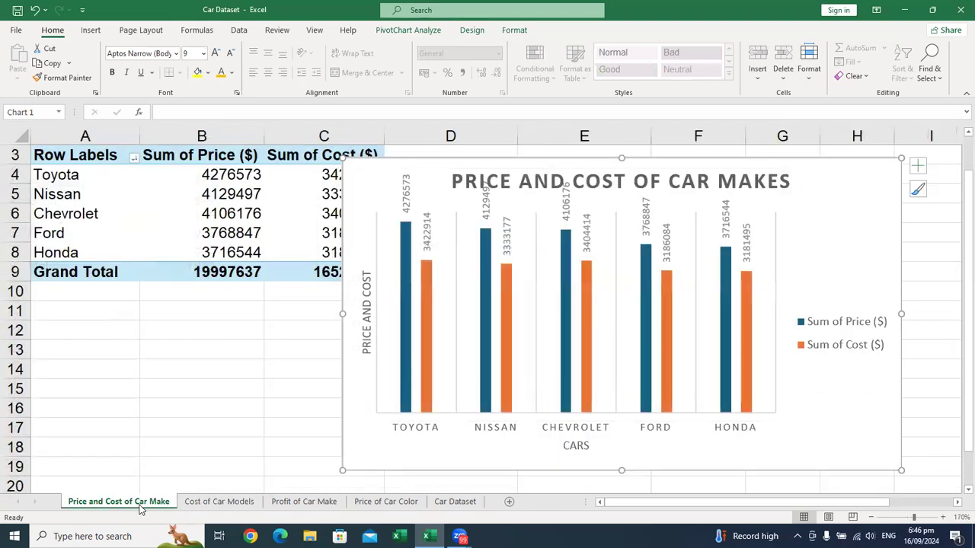
{"action": "left_click", "coordinate": [194, 505]}
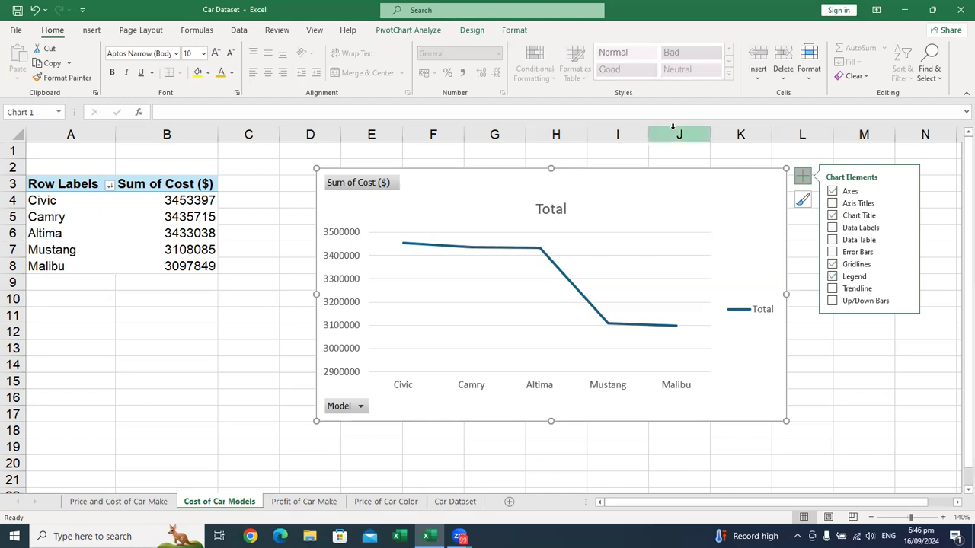
{"action": "left_click", "coordinate": [832, 263]}
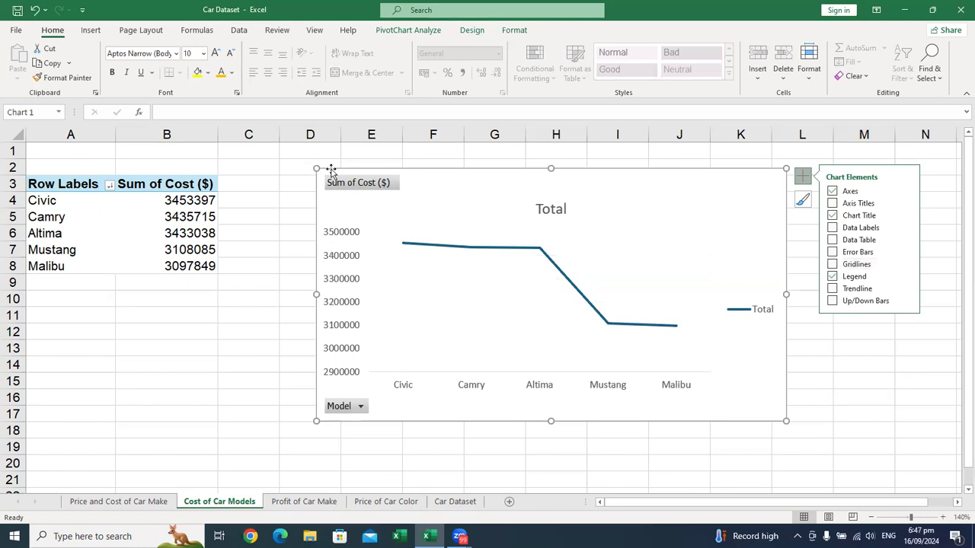
{"action": "right_click", "coordinate": [349, 182]}
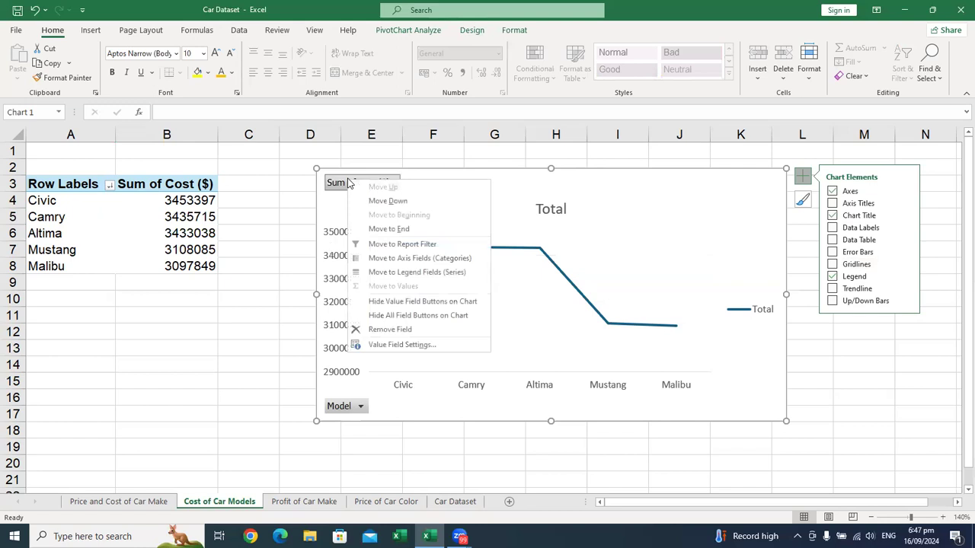
{"action": "left_click", "coordinate": [424, 316]}
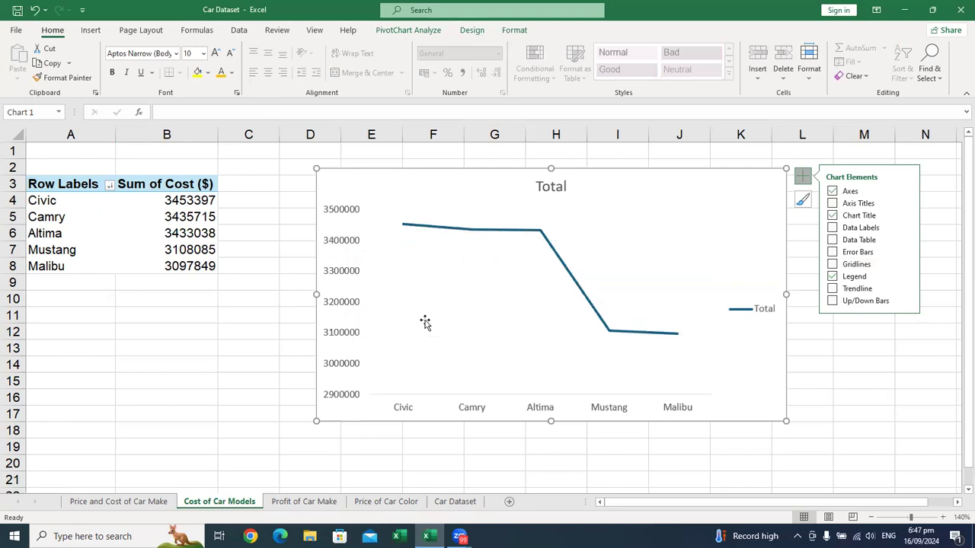
Step: Change the line chart's title to Cost of Car Models and make it bold
{"action": "double_click", "coordinate": [559, 189]}
{"action": "double_click", "coordinate": [560, 189]}
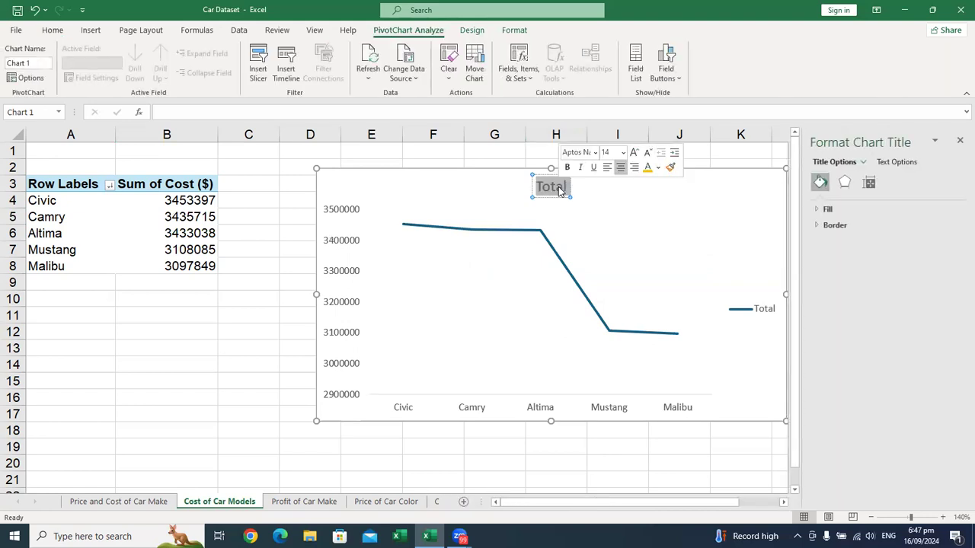
{"action": "key", "text": "BackSpace"}
{"action": "type", "text": "Co"}
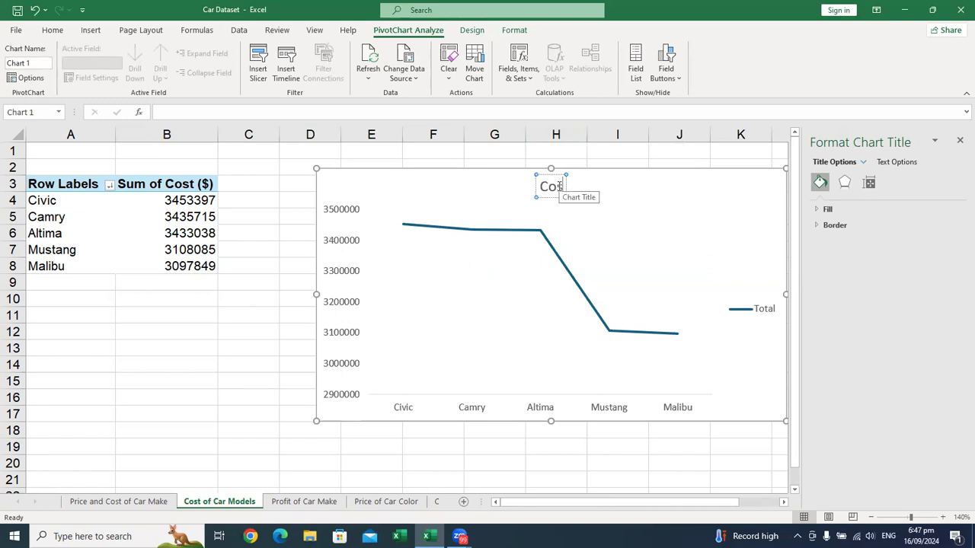
{"action": "type", "text": "st of"}
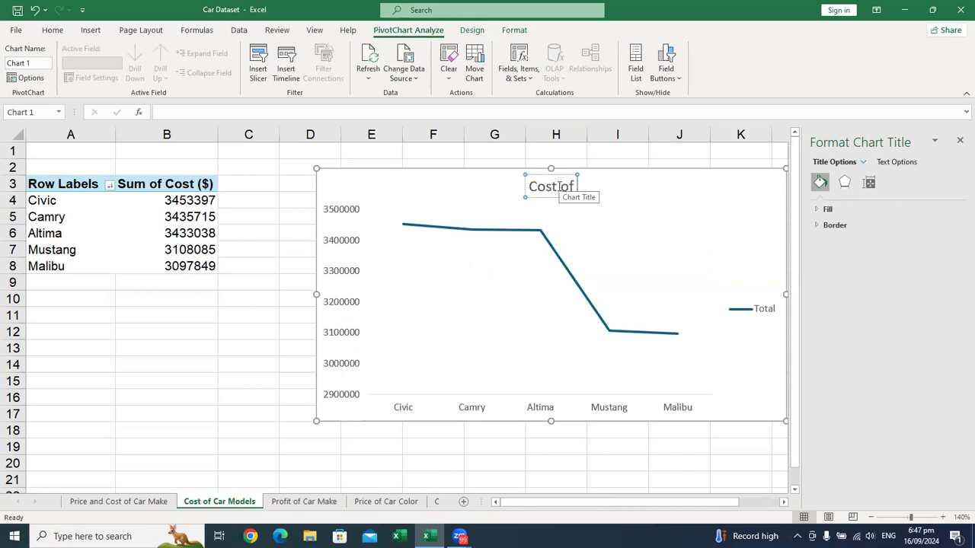
{"action": "type", "text": " Car Models"}
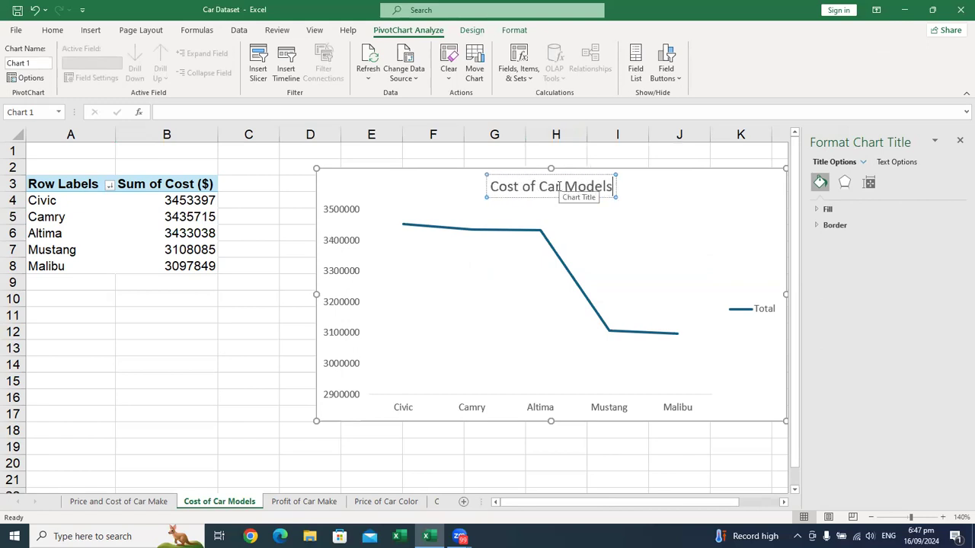
{"action": "triple_click", "coordinate": [560, 190]}
{"action": "key", "text": "ctrl+b"}
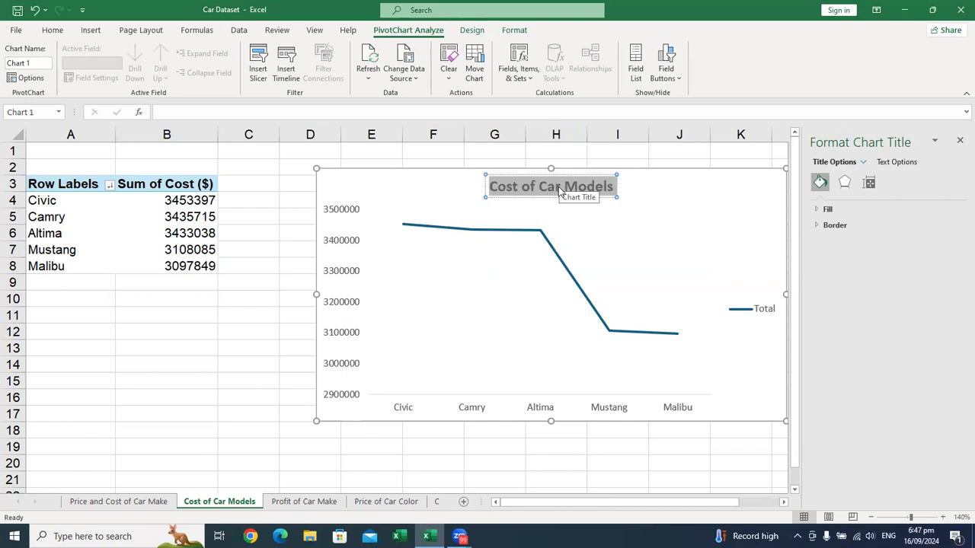
{"action": "left_click", "coordinate": [650, 237]}
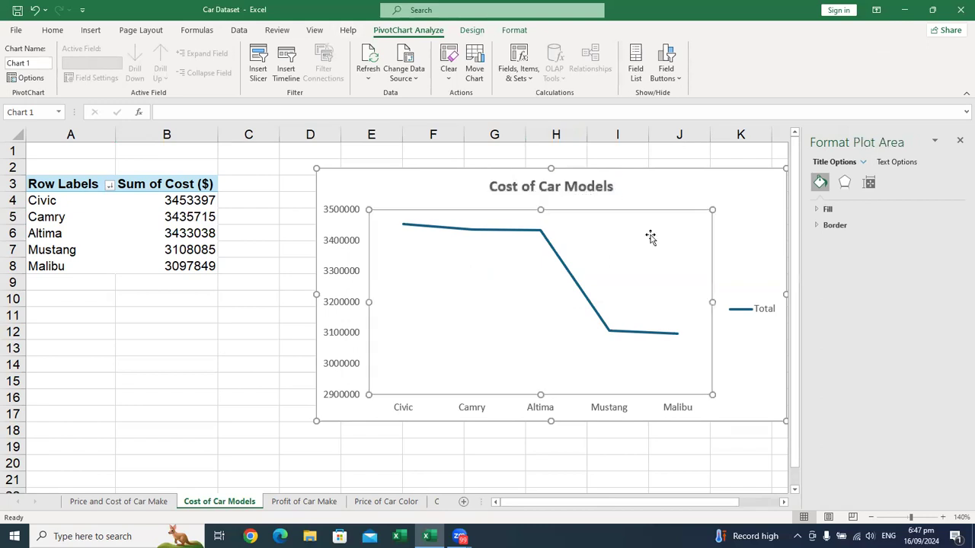
{"action": "left_click", "coordinate": [959, 140]}
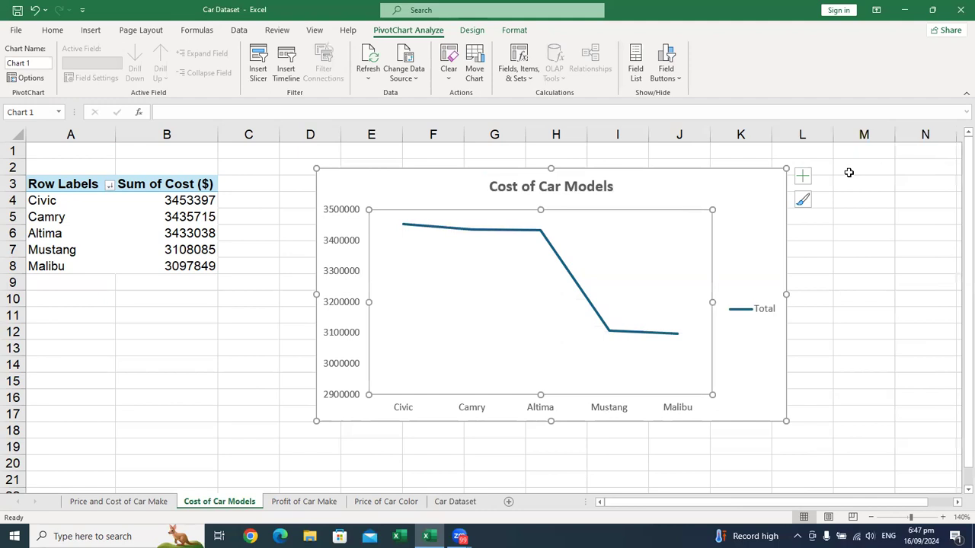
Step: Remove the legend from the Cost of Car Models line chart and turn on its Up/Down Bars
{"action": "left_click", "coordinate": [756, 310]}
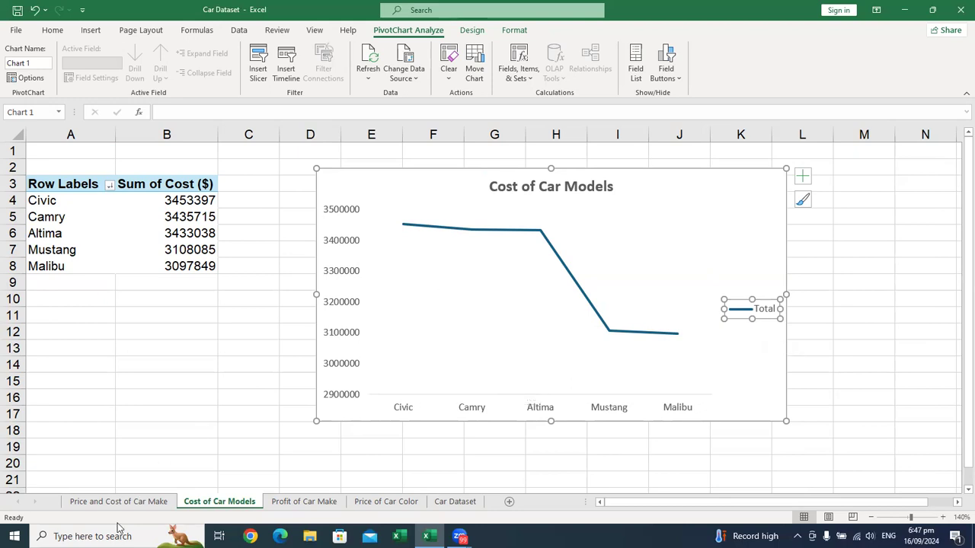
{"action": "left_click", "coordinate": [140, 506]}
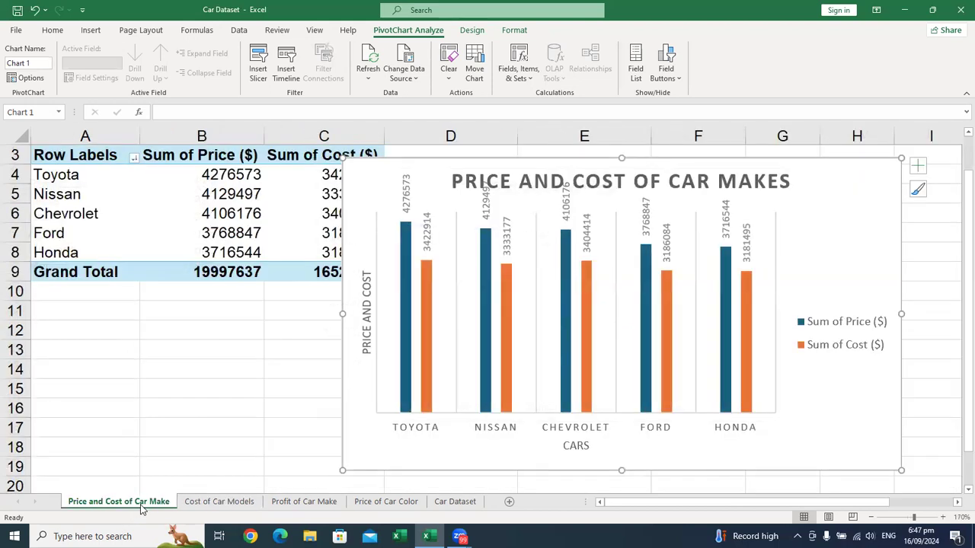
{"action": "left_click", "coordinate": [201, 500]}
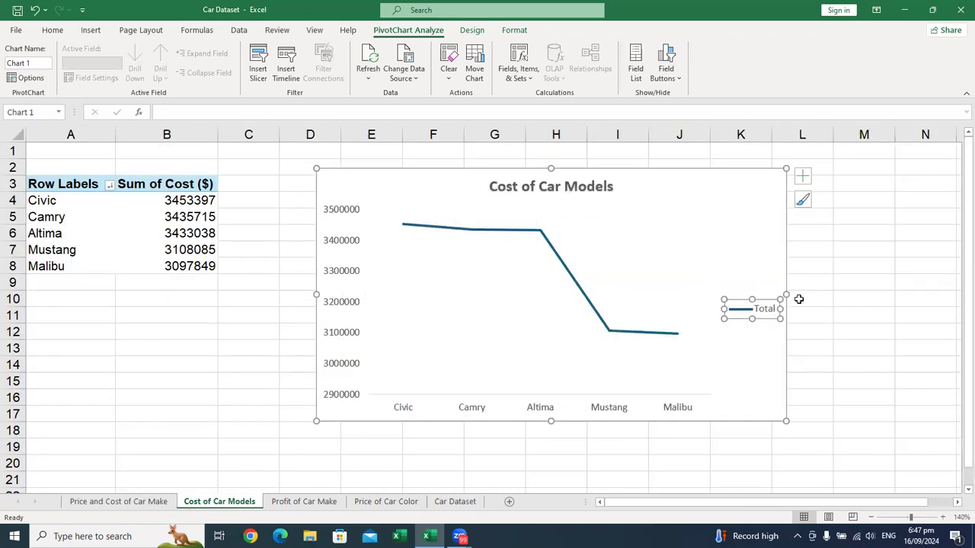
{"action": "left_click", "coordinate": [803, 179]}
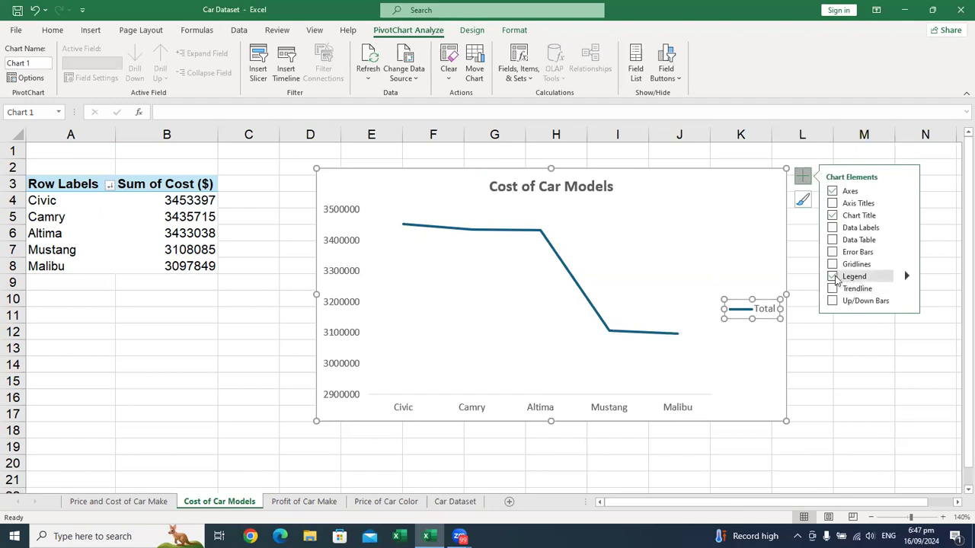
{"action": "left_click", "coordinate": [833, 276]}
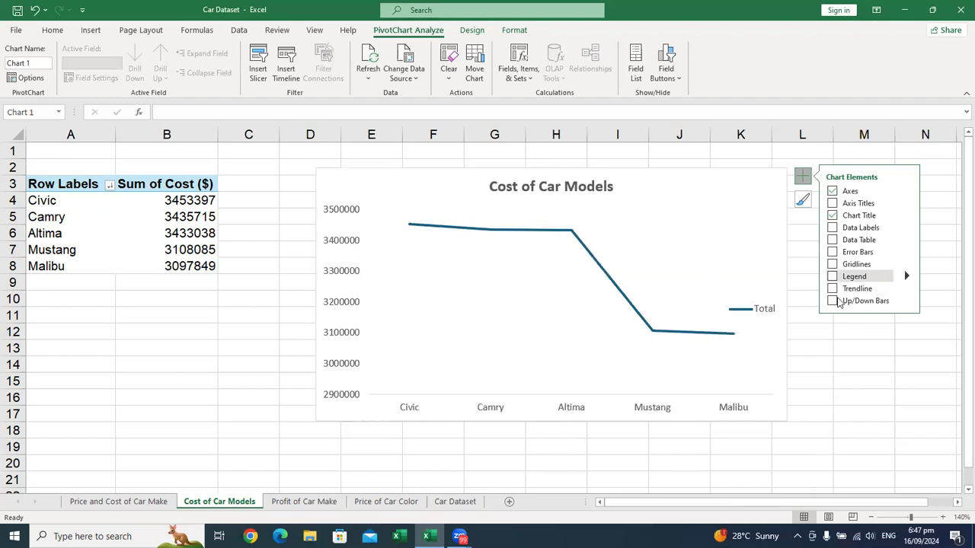
{"action": "left_click", "coordinate": [840, 301]}
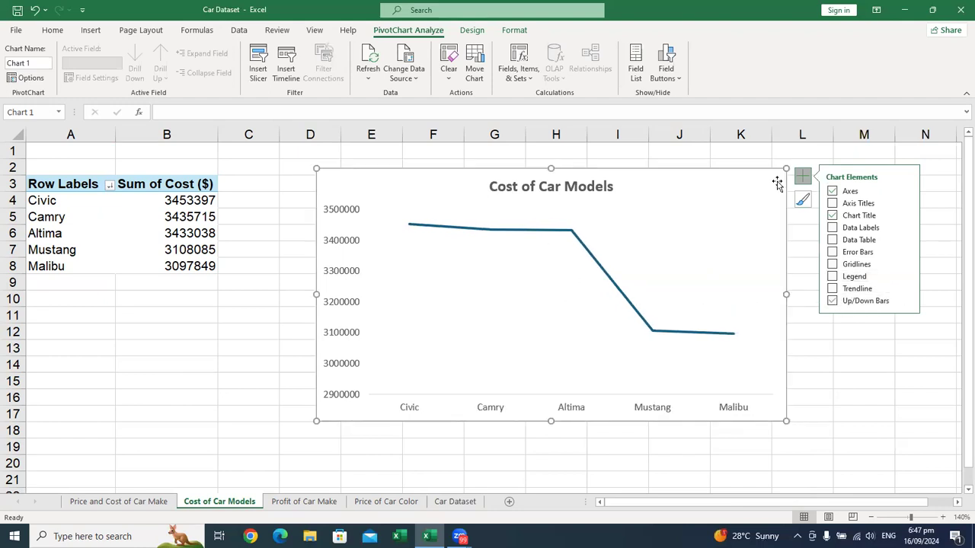
{"action": "left_click", "coordinate": [801, 179]}
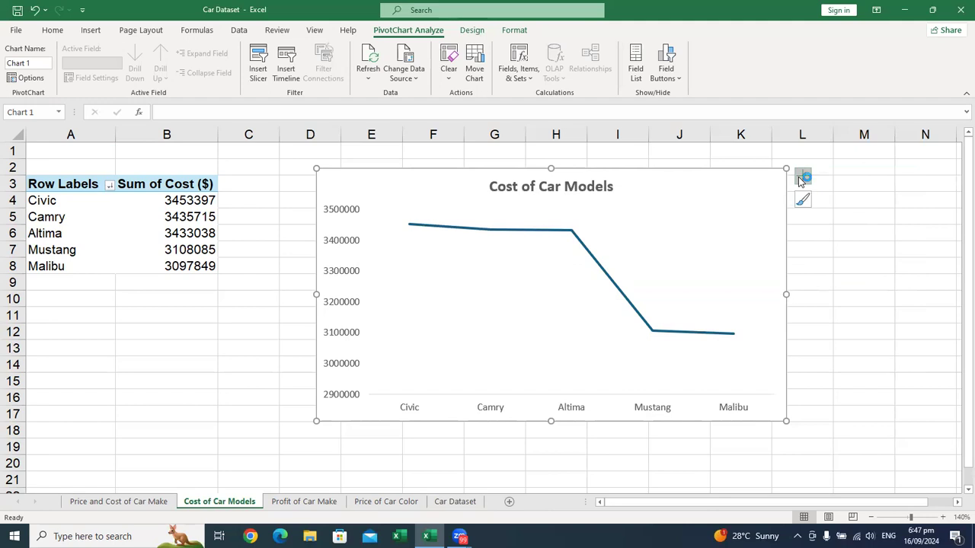
{"action": "double_click", "coordinate": [584, 189]}
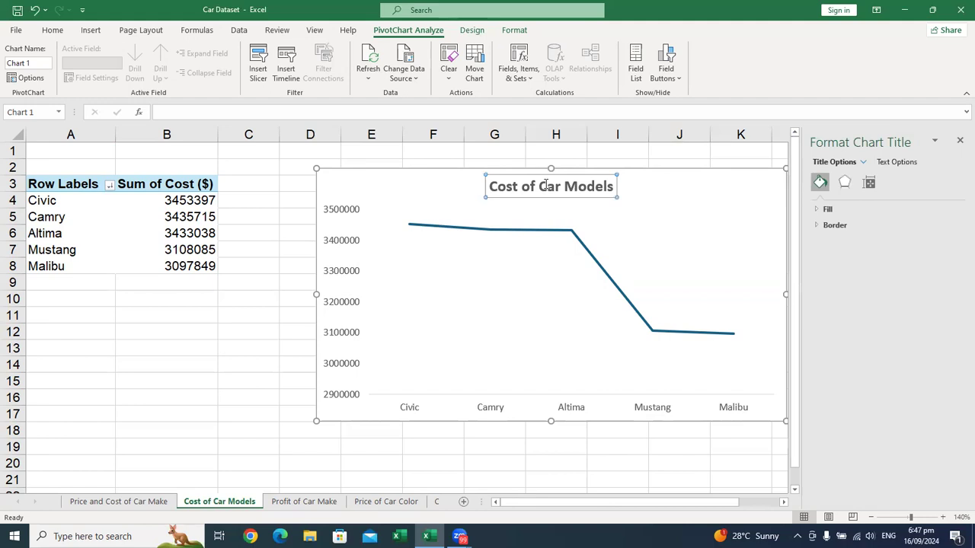
{"action": "left_click", "coordinate": [959, 143]}
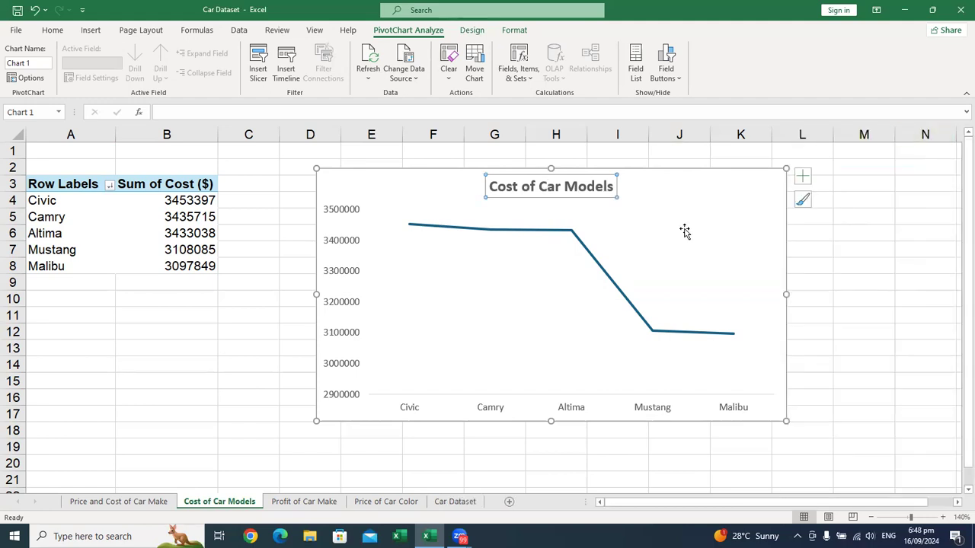
Step: Add axis titles to the line chart and set the horizontal one to a bold Car Models, nudged slightly left
{"action": "left_click", "coordinate": [803, 178]}
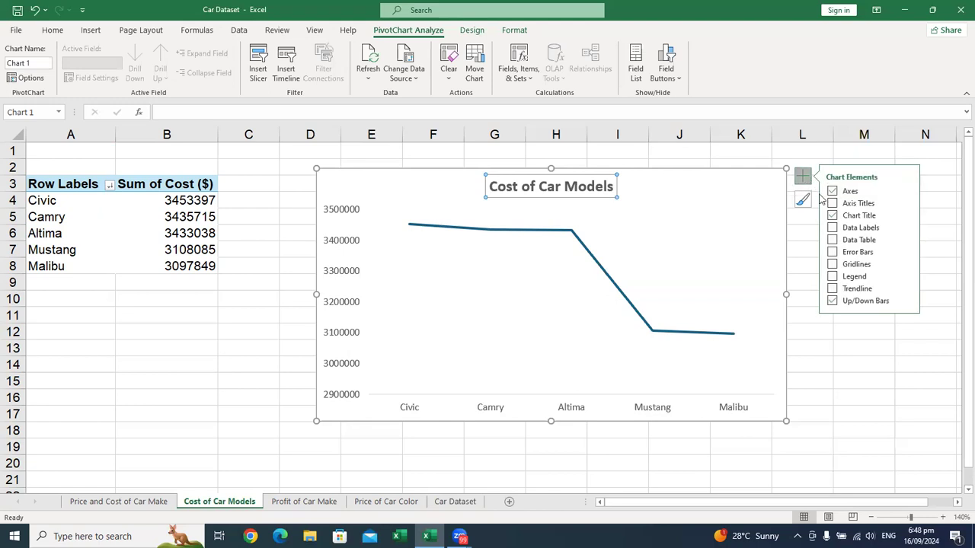
{"action": "left_click", "coordinate": [832, 203]}
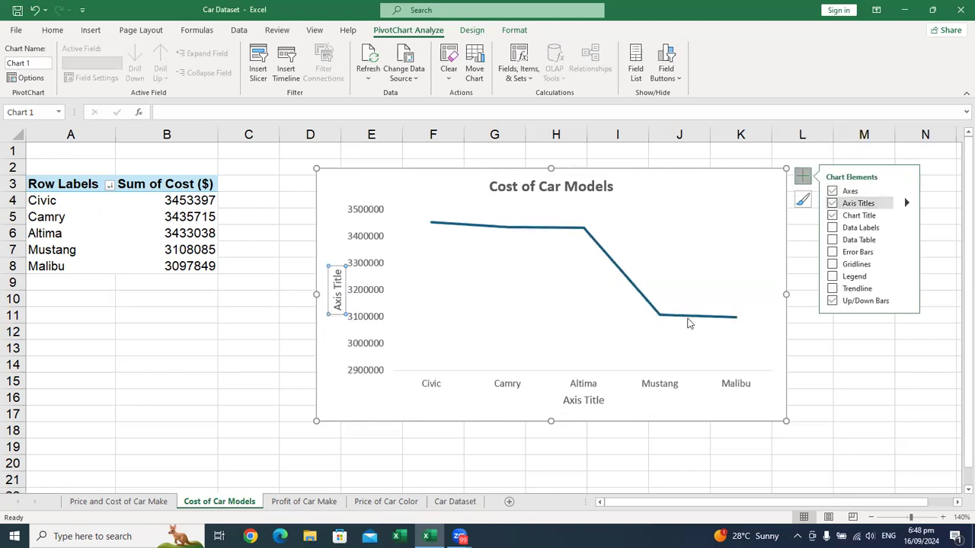
{"action": "left_click", "coordinate": [594, 404]}
{"action": "triple_click", "coordinate": [594, 404]}
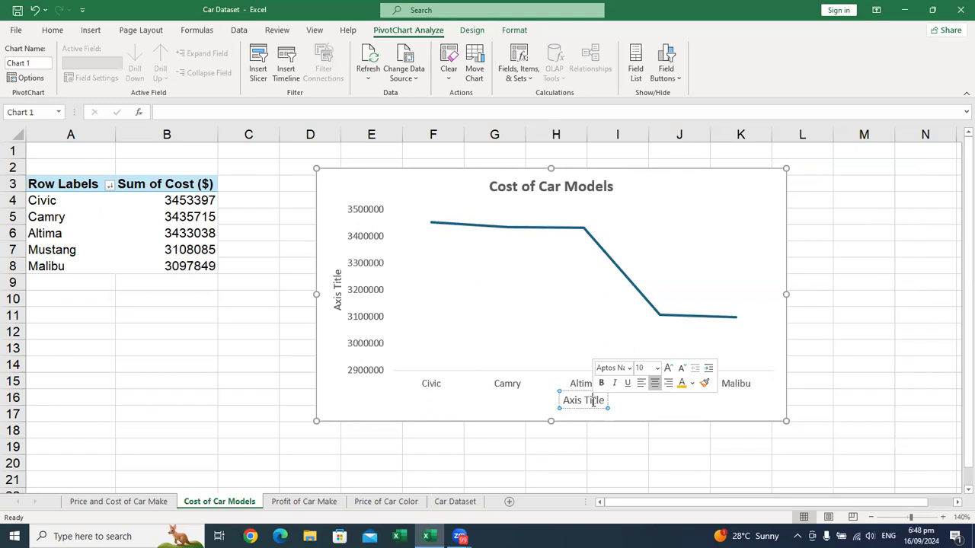
{"action": "type", "text": "Car Models"}
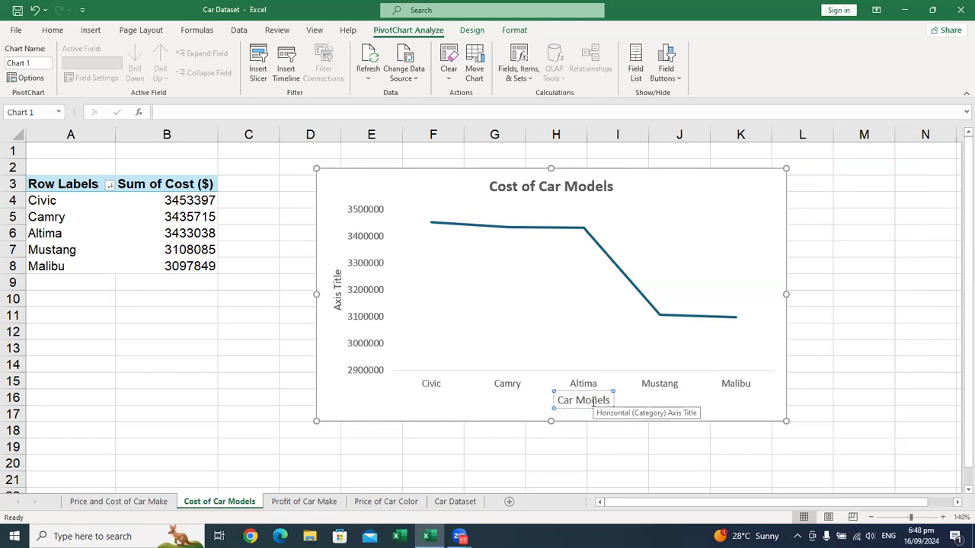
{"action": "key", "text": "ctrl+a"}
{"action": "key", "text": "ctrl+b"}
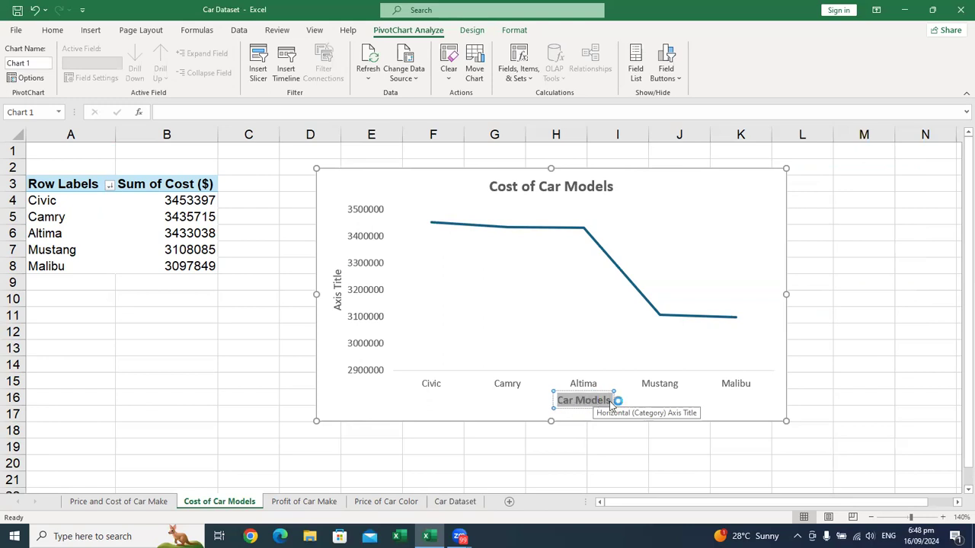
{"action": "left_click", "coordinate": [611, 400]}
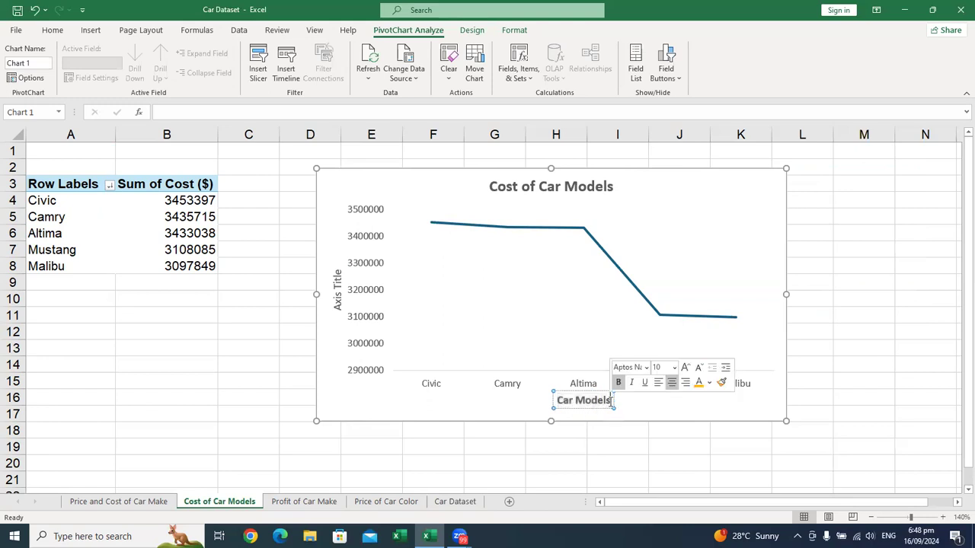
{"action": "left_click_drag", "start_coordinate": [599, 409], "coordinate": [591, 409]}
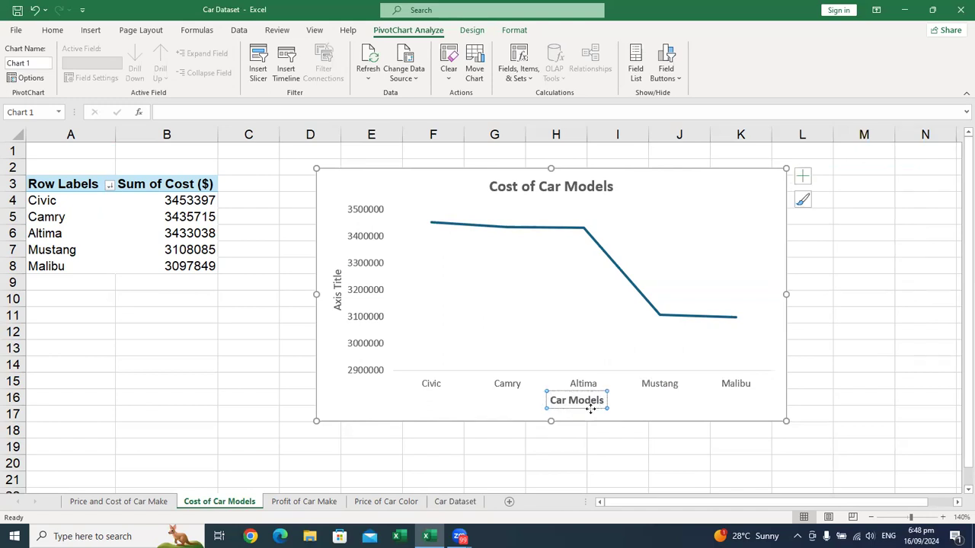
Step: Change the line chart's vertical axis title to Cost
{"action": "double_click", "coordinate": [338, 277]}
{"action": "triple_click", "coordinate": [338, 278]}
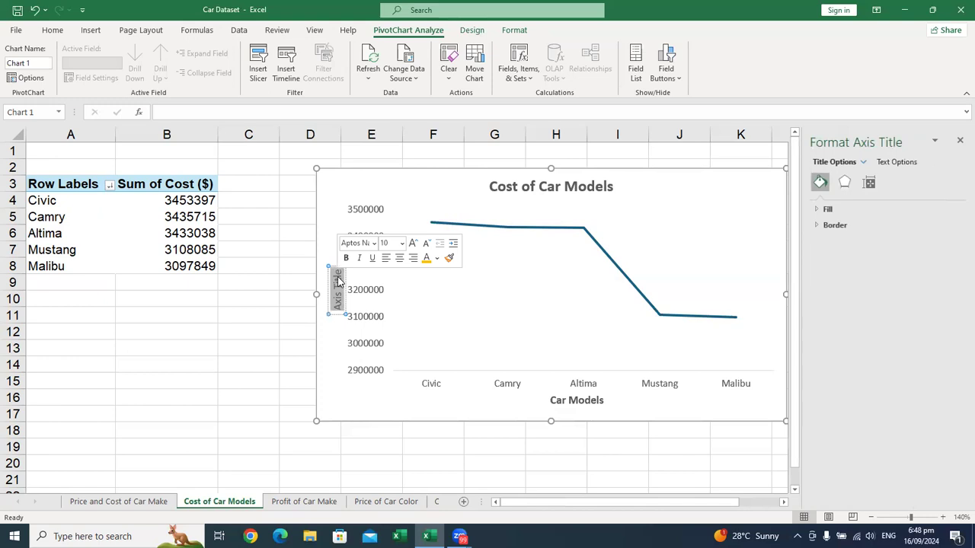
{"action": "key", "text": "BackSpace"}
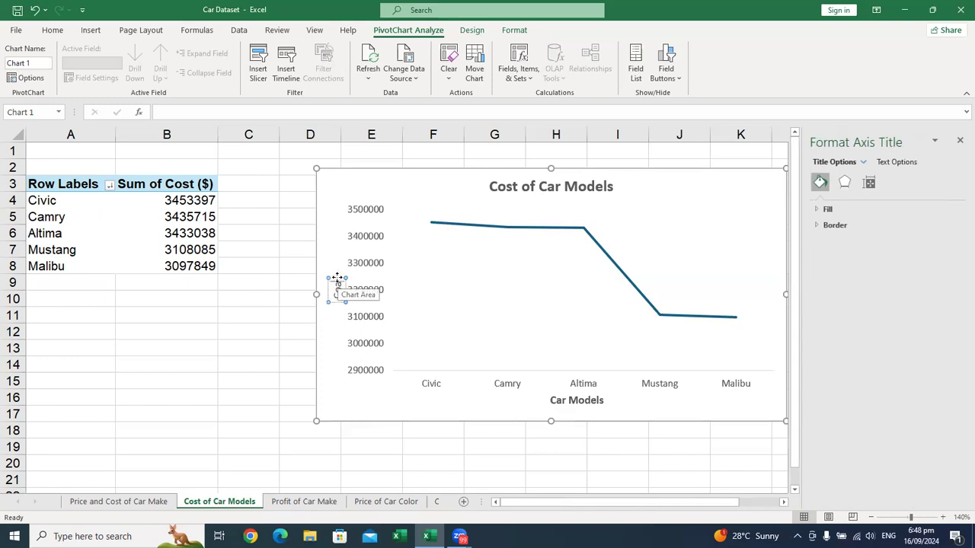
{"action": "type", "text": "Cost"}
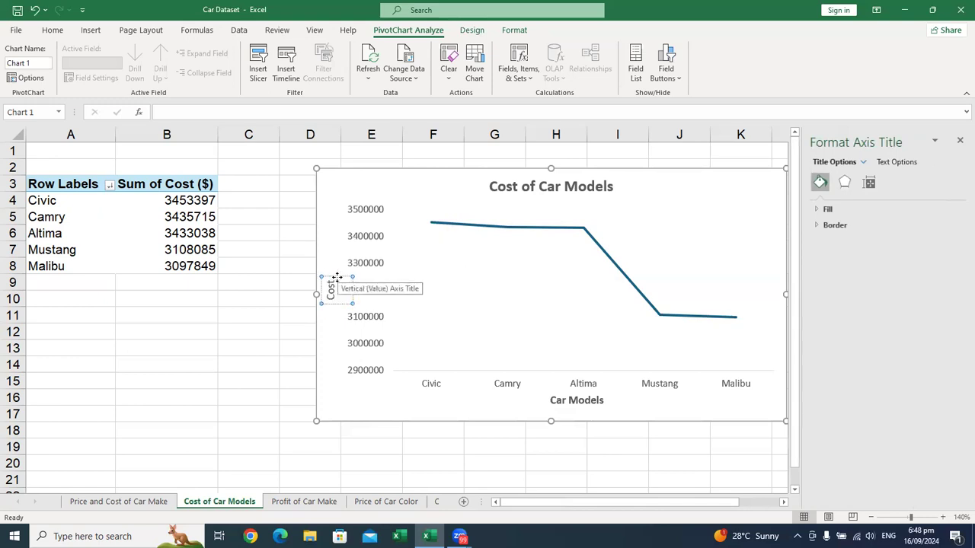
{"action": "left_click", "coordinate": [958, 141]}
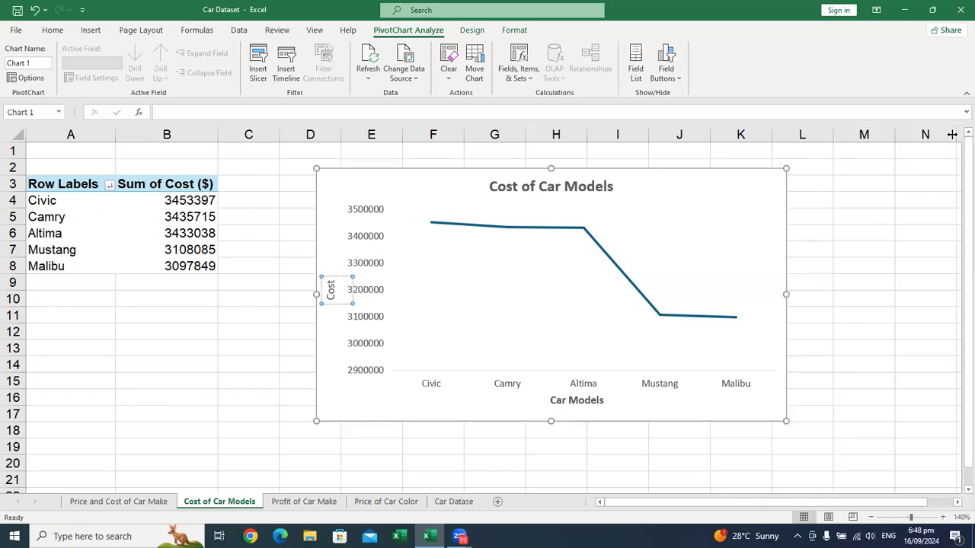
{"action": "left_click", "coordinate": [691, 191]}
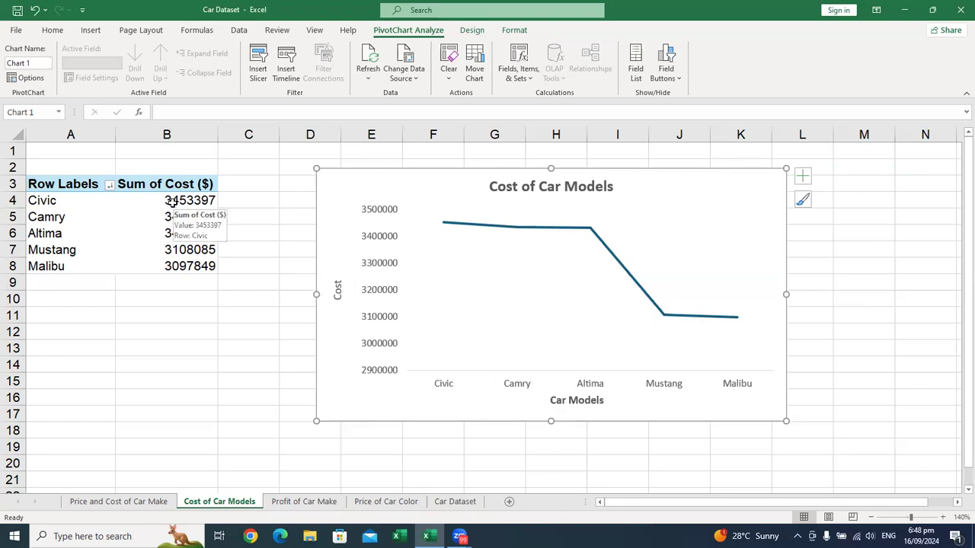
Step: Format the Sum of Cost ($) values in B4:B8 with thousands separators and no decimal places
{"action": "left_click_drag", "start_coordinate": [172, 202], "coordinate": [169, 270]}
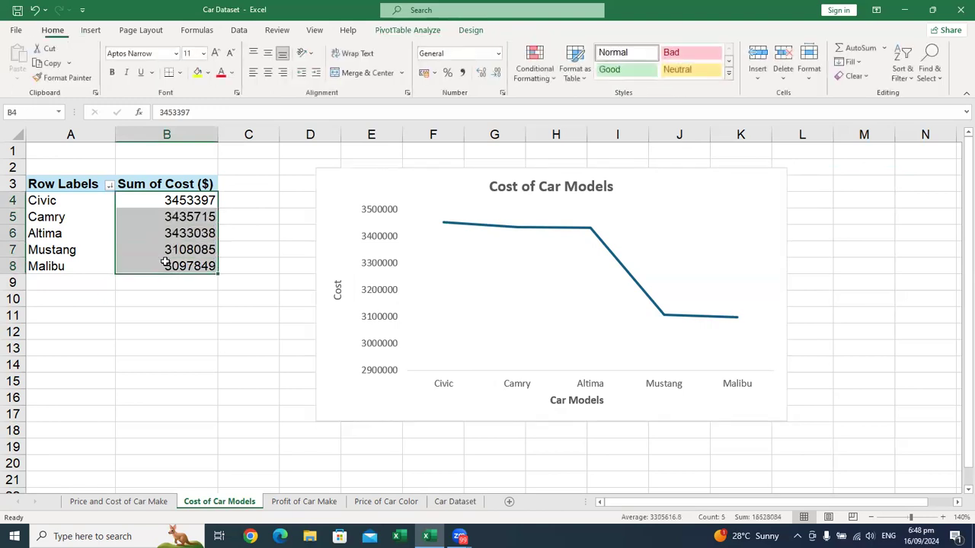
{"action": "left_click", "coordinate": [150, 241]}
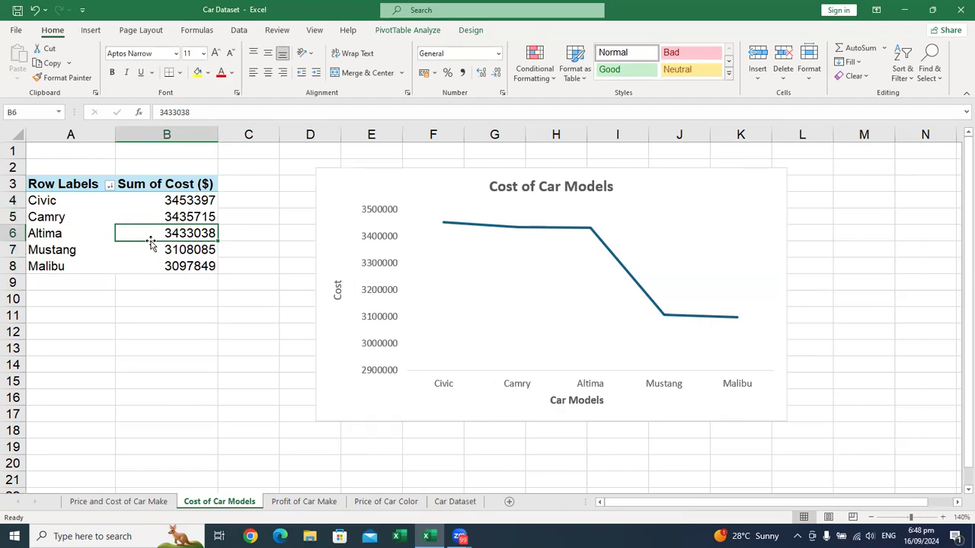
{"action": "left_click", "coordinate": [169, 196]}
{"action": "left_click_drag", "start_coordinate": [168, 242], "coordinate": [165, 259]}
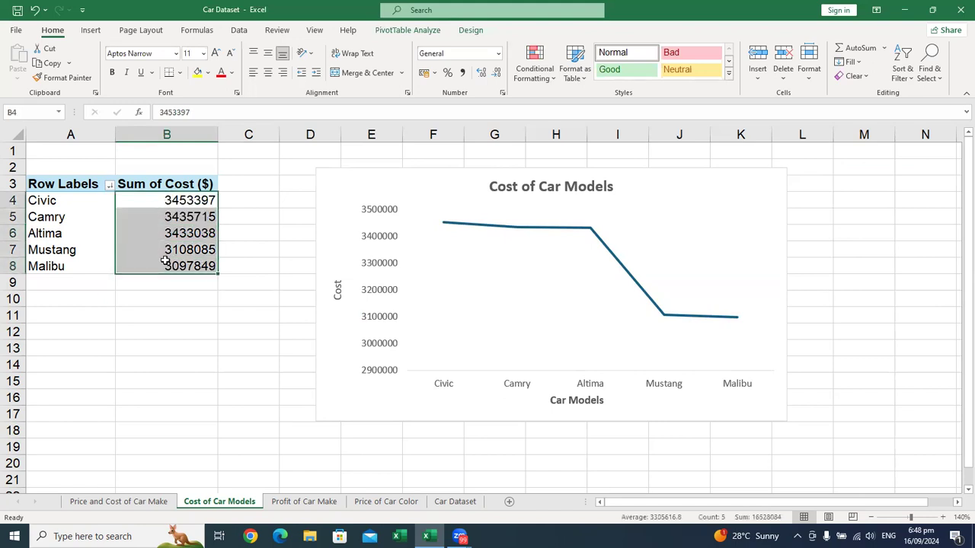
{"action": "left_click", "coordinate": [461, 73]}
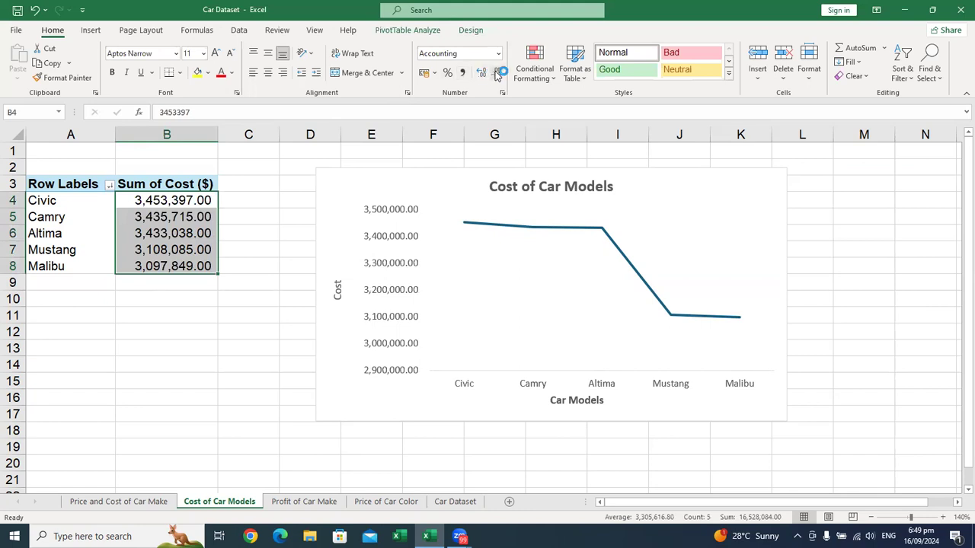
{"action": "left_click", "coordinate": [496, 72]}
{"action": "left_click", "coordinate": [496, 72]}
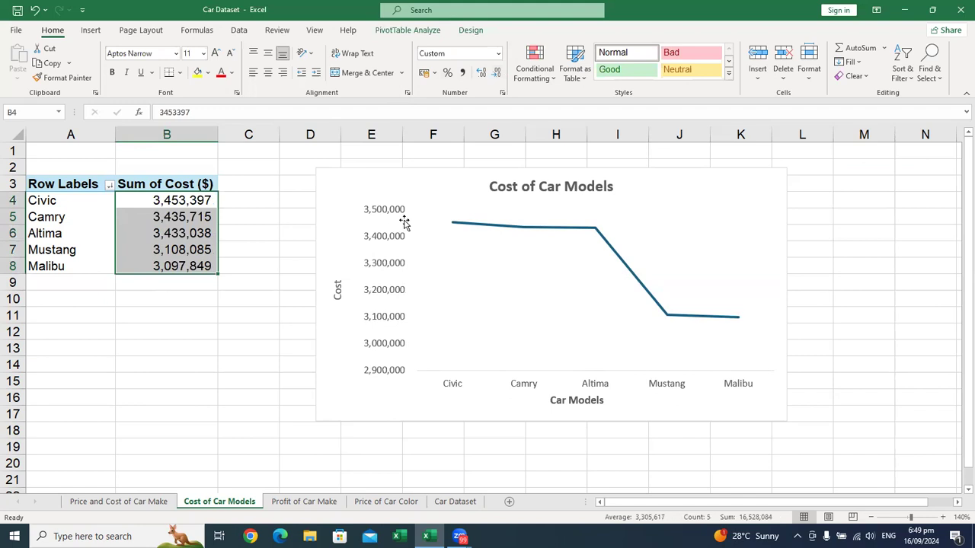
{"action": "left_click", "coordinate": [464, 72]}
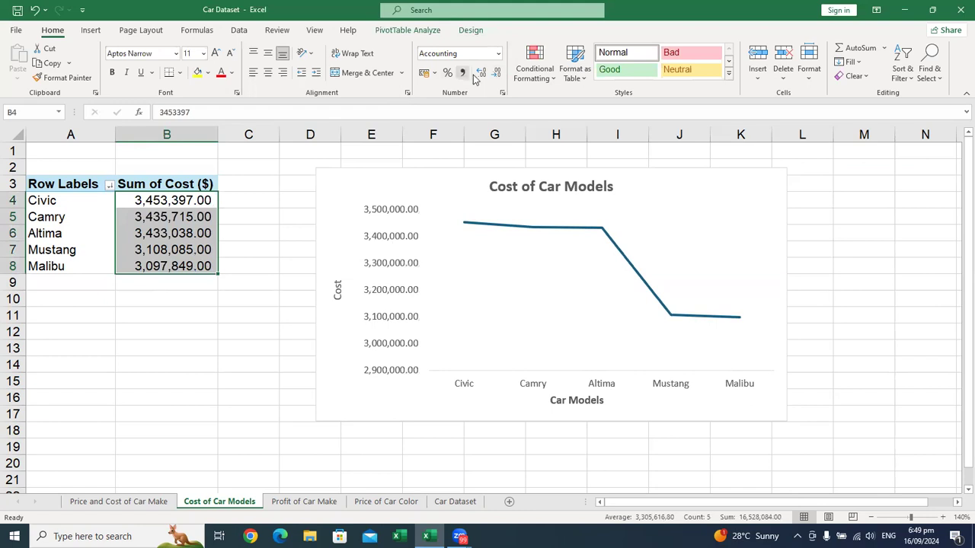
{"action": "left_click", "coordinate": [496, 72]}
{"action": "left_click", "coordinate": [496, 73]}
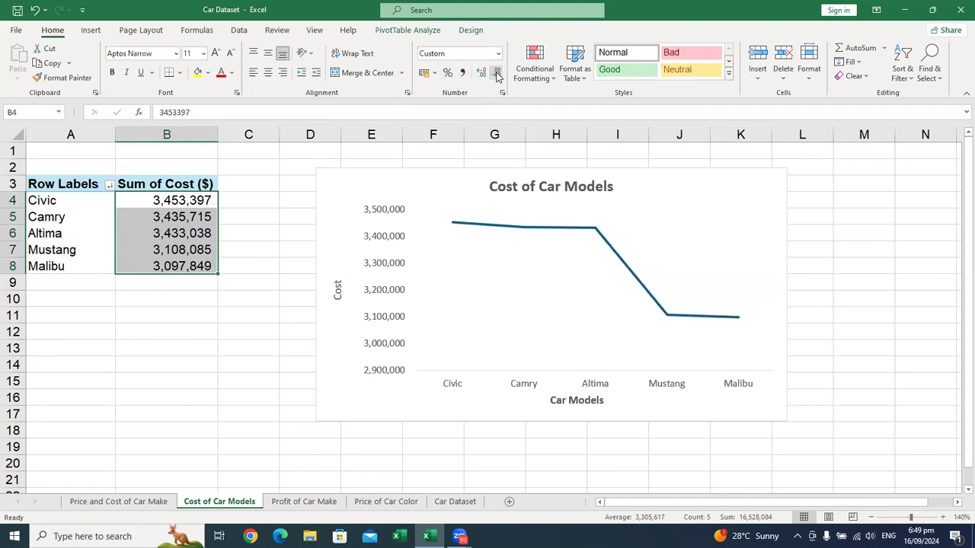
Step: Apply the $ English (United States) accounting format with no decimal places to the Sum of Cost ($) values in B4:B8
{"action": "left_click", "coordinate": [434, 73]}
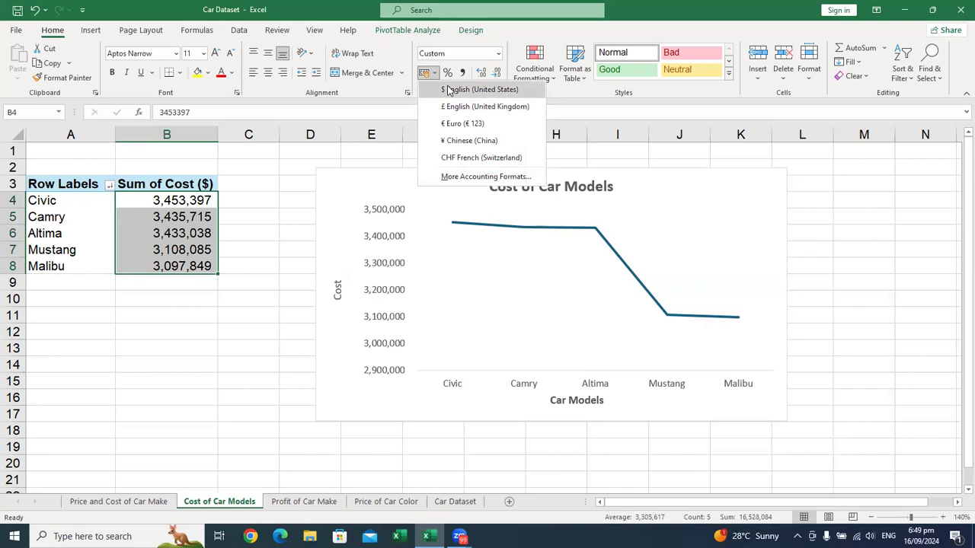
{"action": "left_click", "coordinate": [449, 90]}
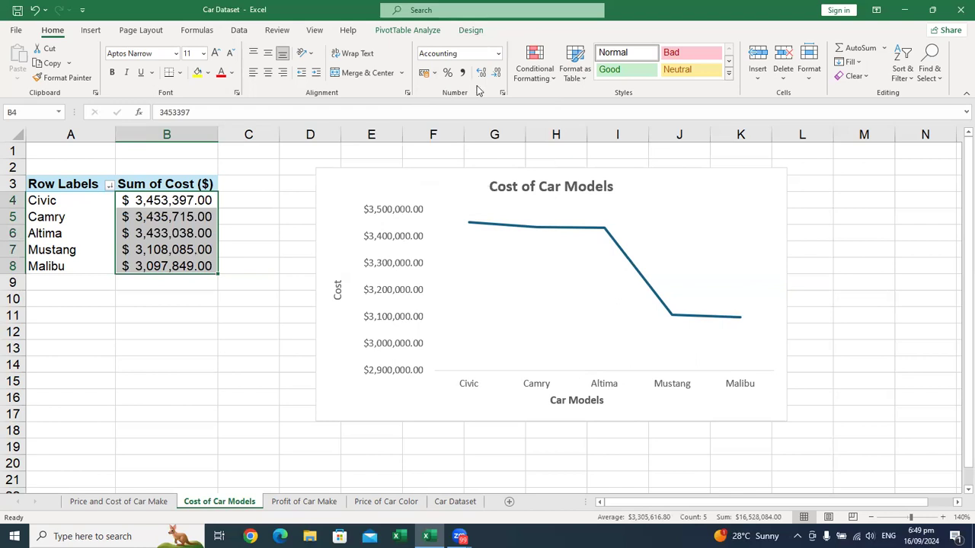
{"action": "left_click", "coordinate": [497, 74]}
{"action": "left_click", "coordinate": [496, 73]}
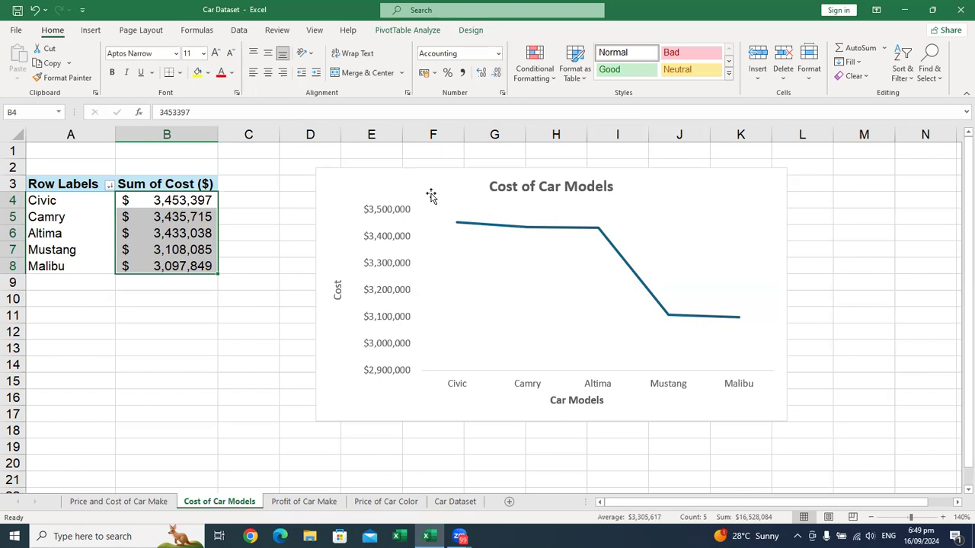
{"action": "left_click", "coordinate": [284, 383]}
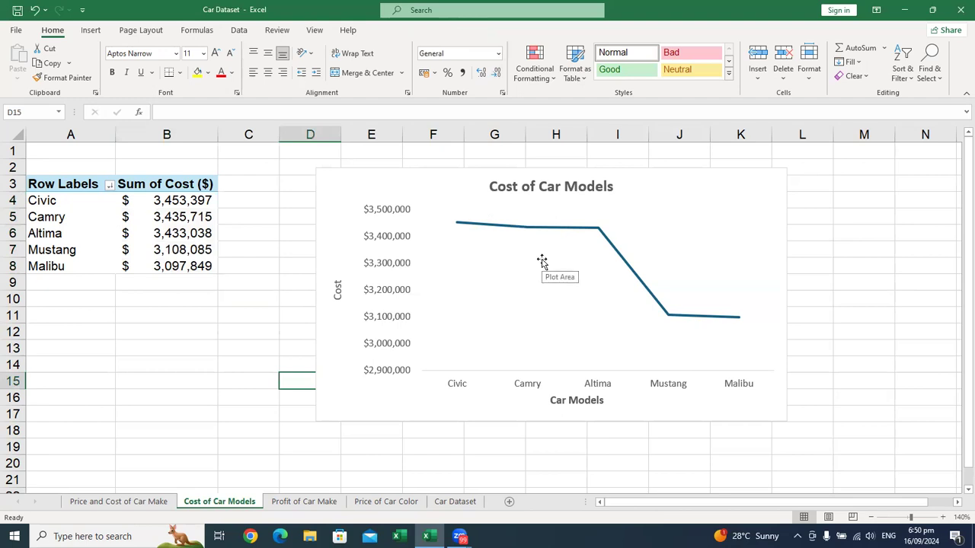
Step: Add data labels to the Cost of Car Models line chart
{"action": "left_click", "coordinate": [625, 221]}
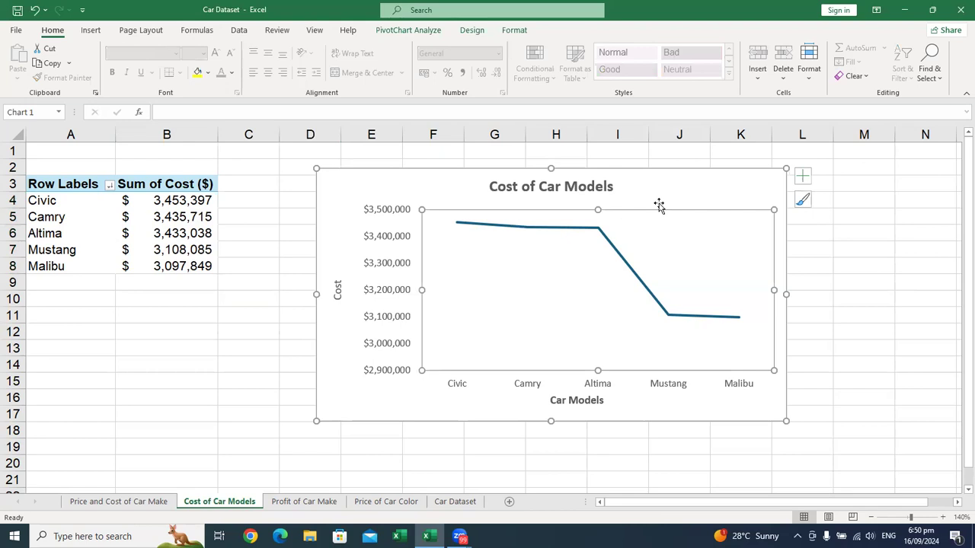
{"action": "left_click", "coordinate": [802, 176]}
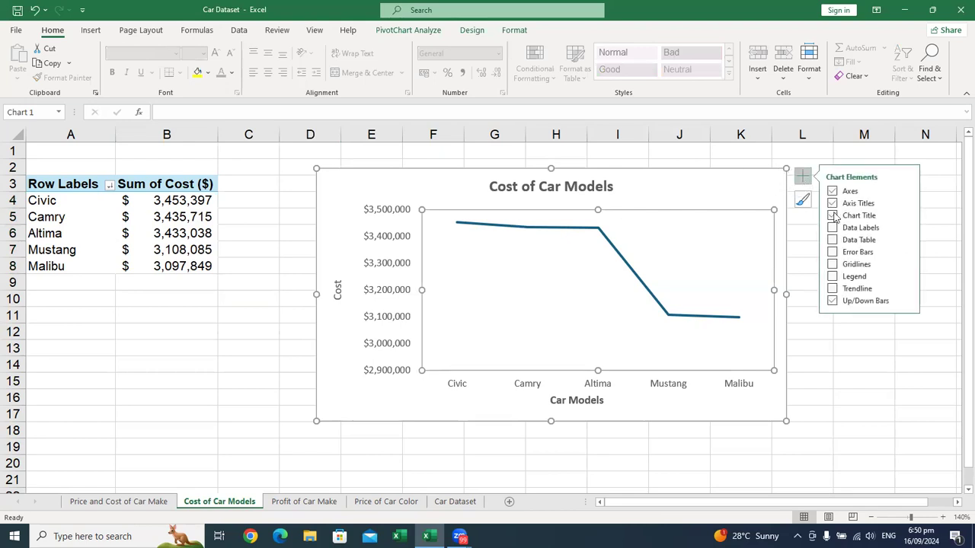
{"action": "left_click", "coordinate": [832, 228]}
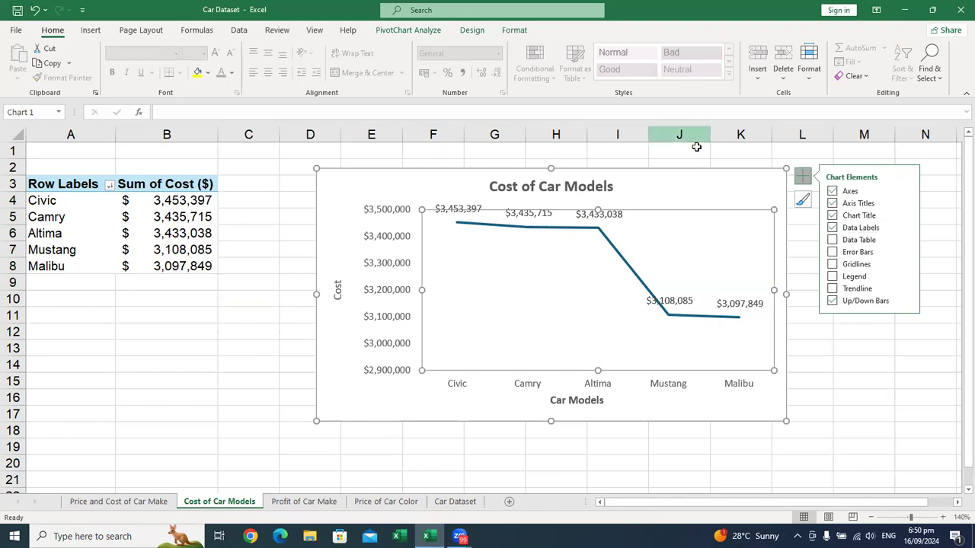
Step: Hide the primary vertical axis of the Cost of Car Models line chart while keeping its primary horizontal axis
{"action": "left_click", "coordinate": [696, 148]}
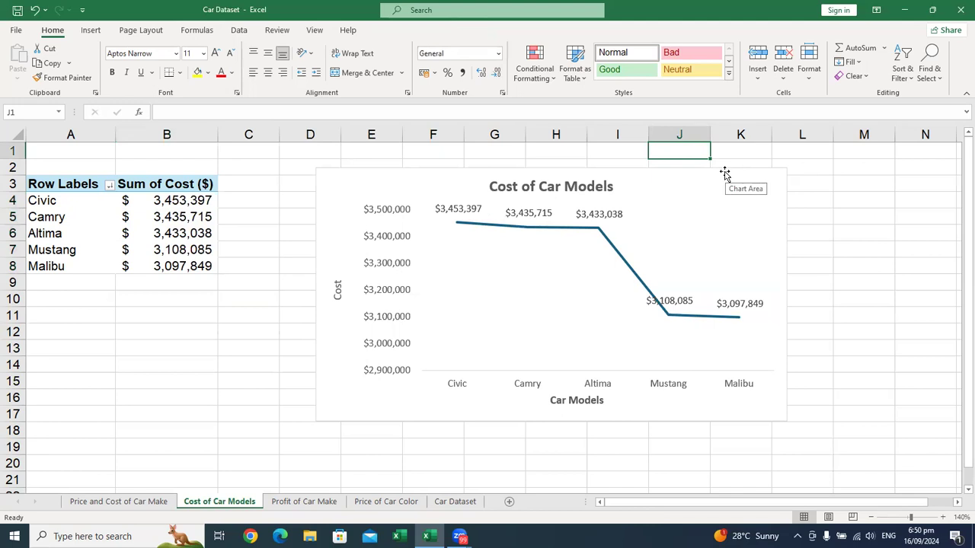
{"action": "left_click", "coordinate": [773, 171]}
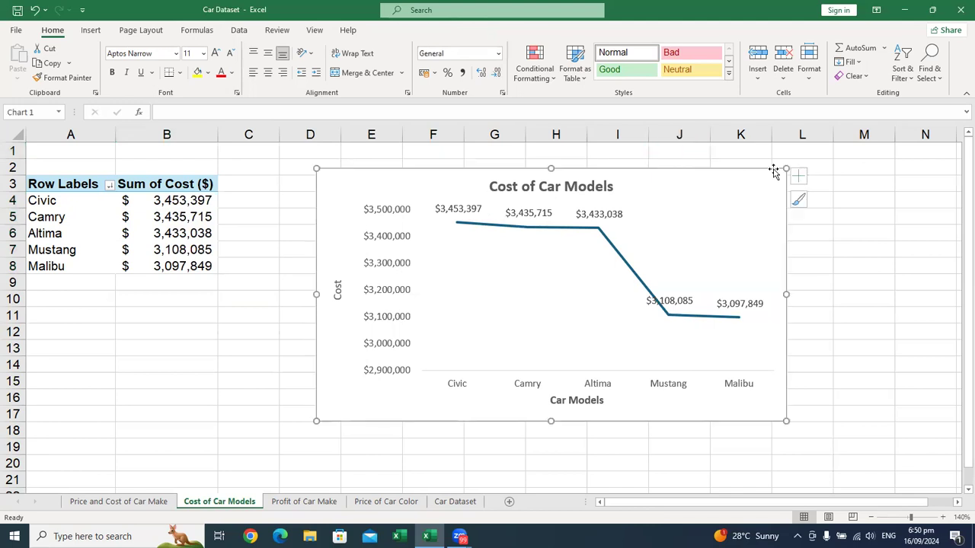
{"action": "left_click", "coordinate": [801, 176]}
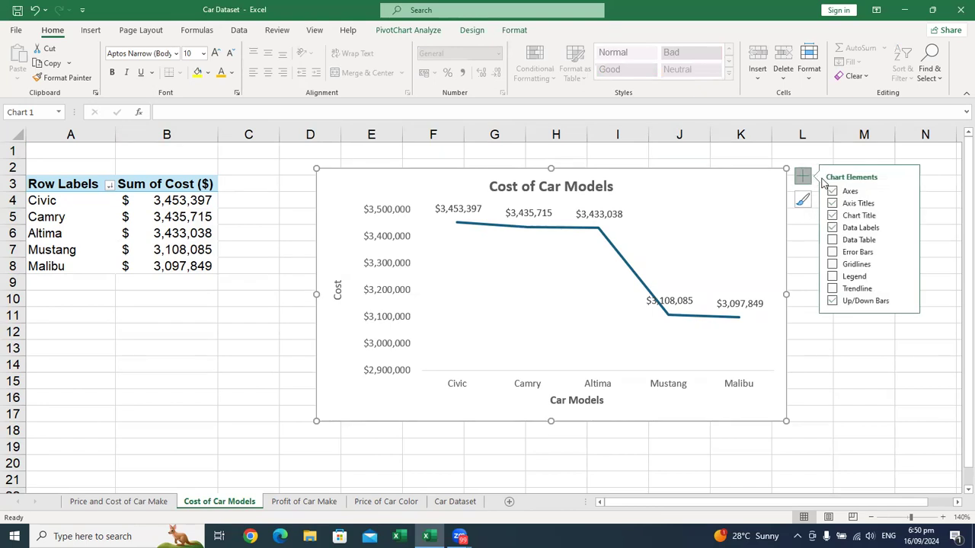
{"action": "left_click", "coordinate": [907, 191]}
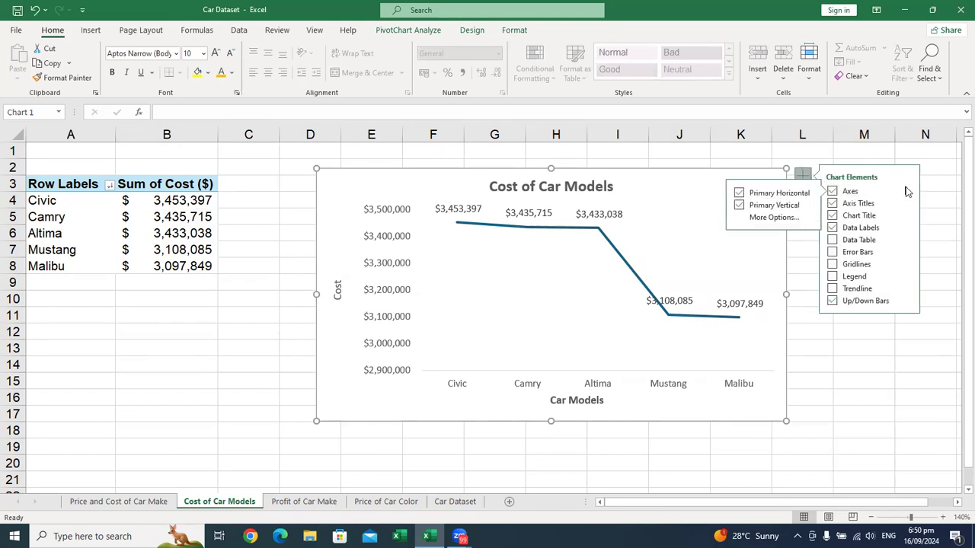
{"action": "left_click", "coordinate": [739, 193]}
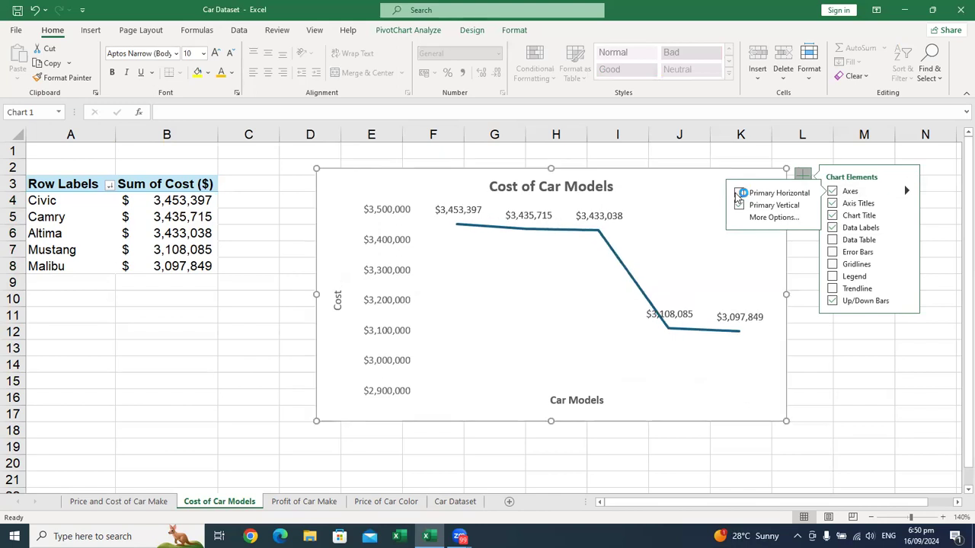
{"action": "left_click", "coordinate": [738, 194]}
{"action": "left_click", "coordinate": [738, 206]}
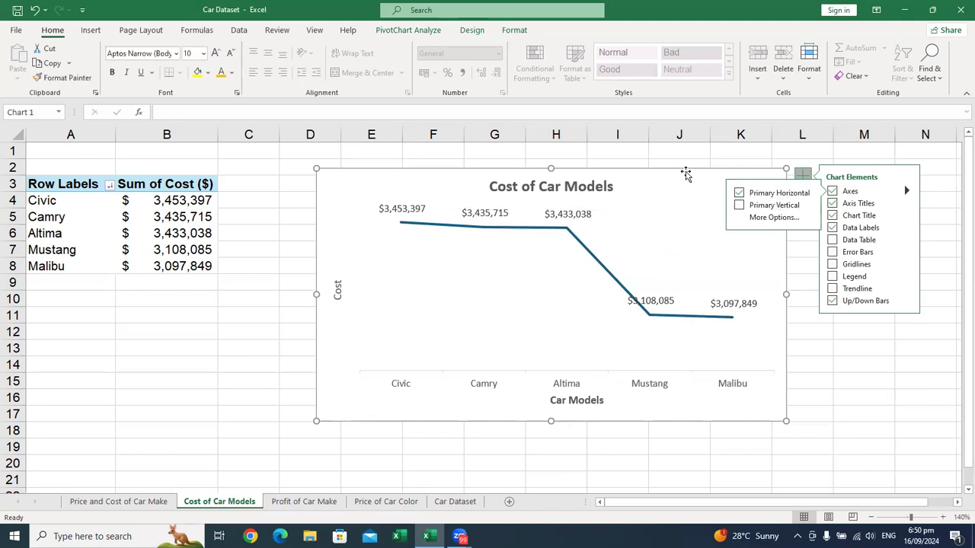
{"action": "left_click", "coordinate": [799, 176]}
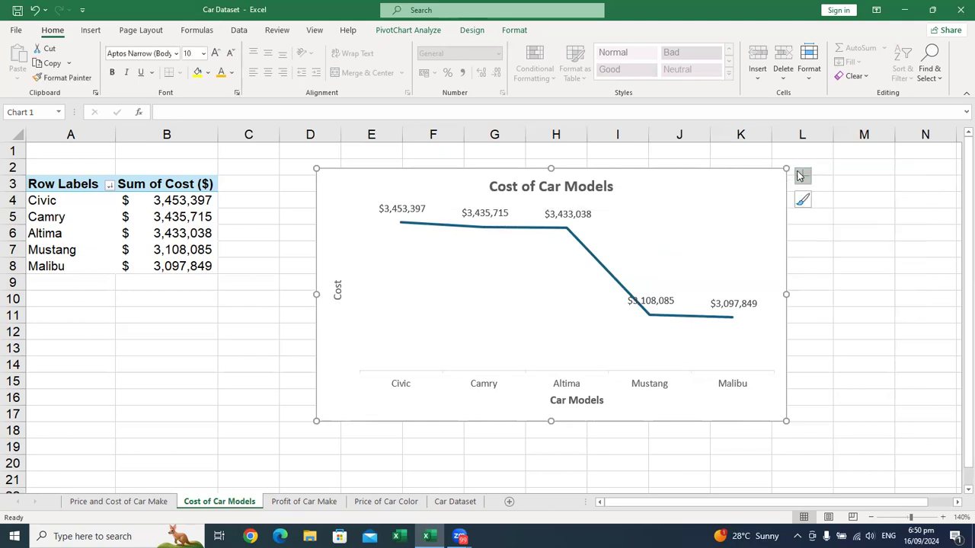
{"action": "left_click", "coordinate": [834, 229]}
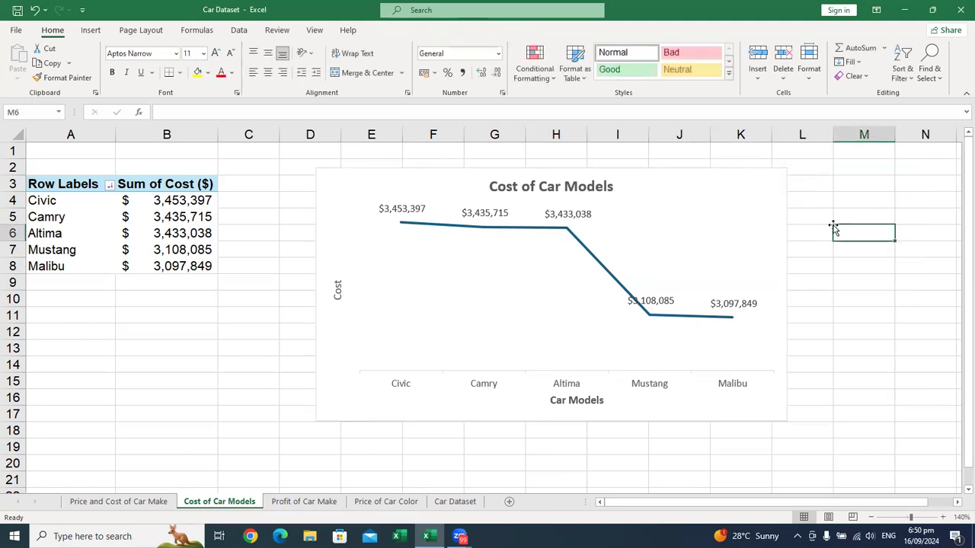
Step: Delete the Cost vertical axis title from the line chart
{"action": "left_click", "coordinate": [544, 185]}
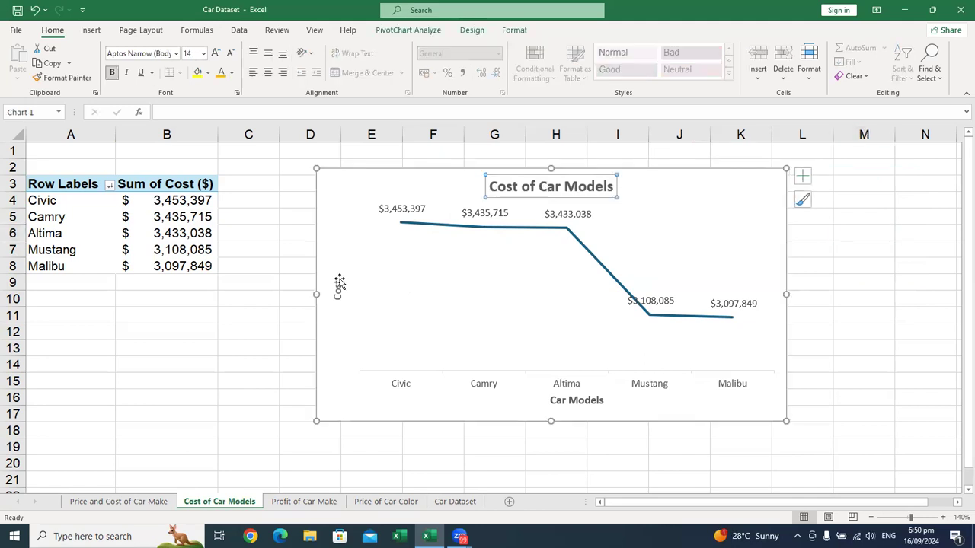
{"action": "left_click", "coordinate": [337, 291]}
{"action": "key", "text": "Delete"}
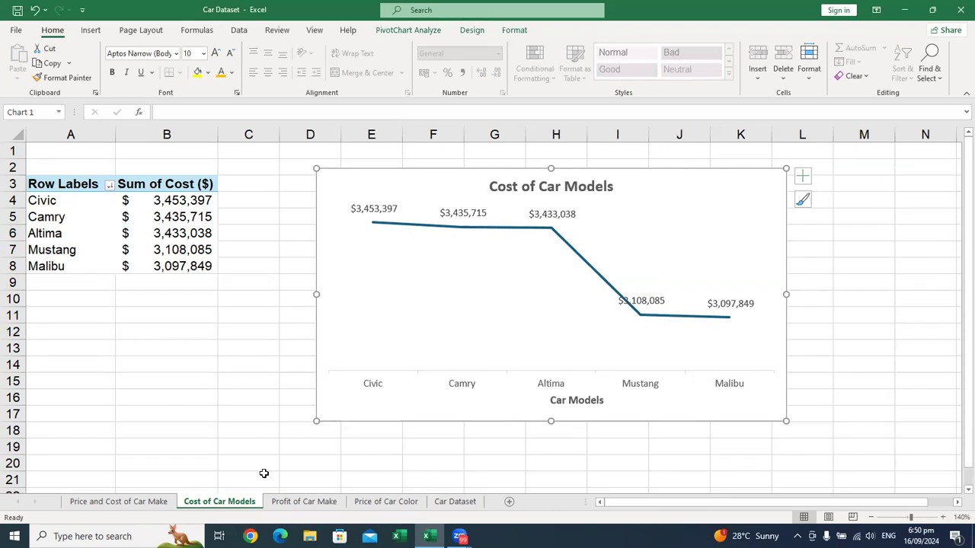
Step: Insert a Pie PivotChart from the Sum of Profit table on the Profit of Car Make sheet and position it beside the table
{"action": "key", "text": "ctrl+Page_Down"}
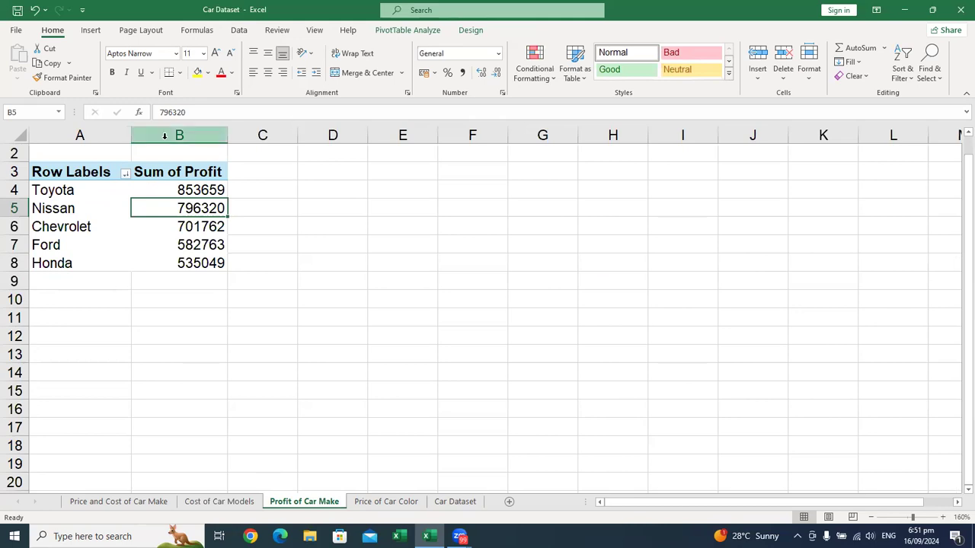
{"action": "left_click", "coordinate": [91, 31]}
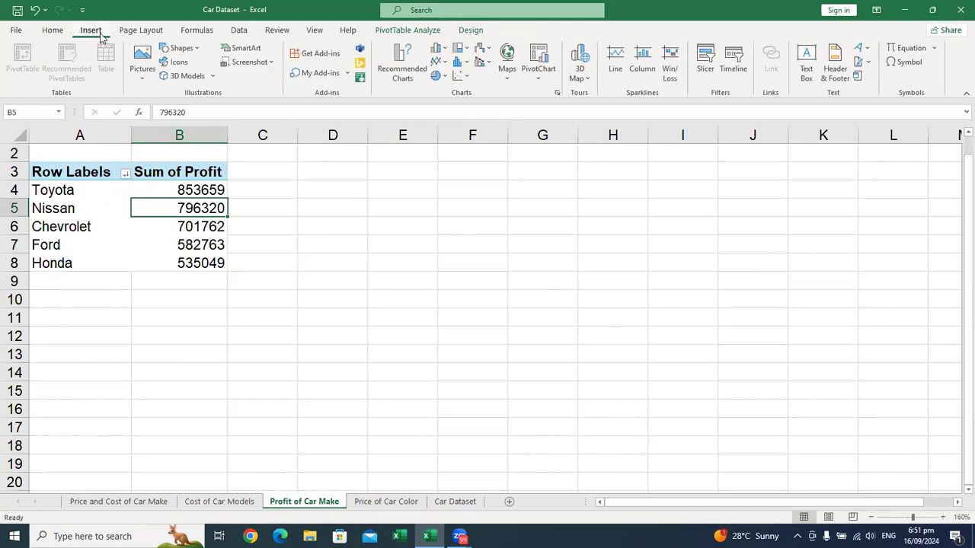
{"action": "left_click", "coordinate": [557, 92]}
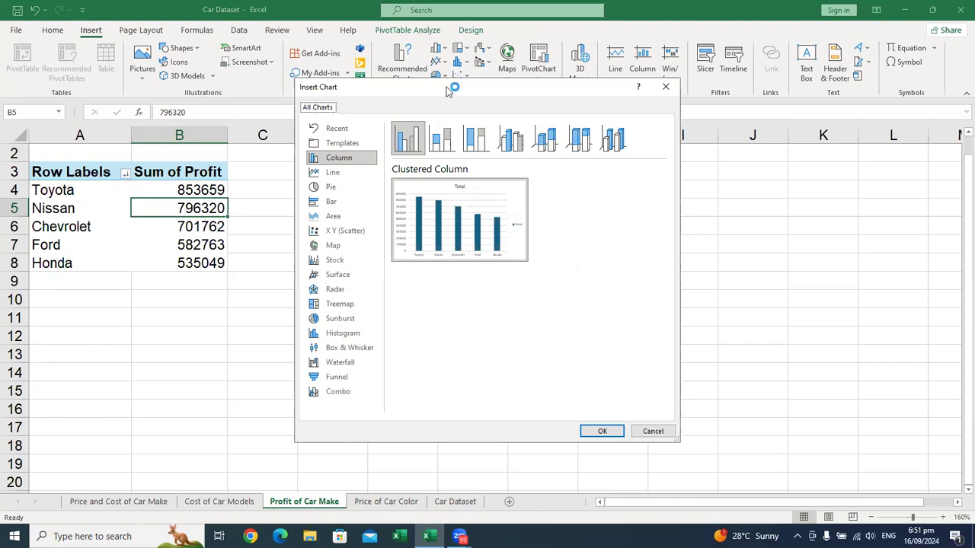
{"action": "left_click", "coordinate": [361, 186]}
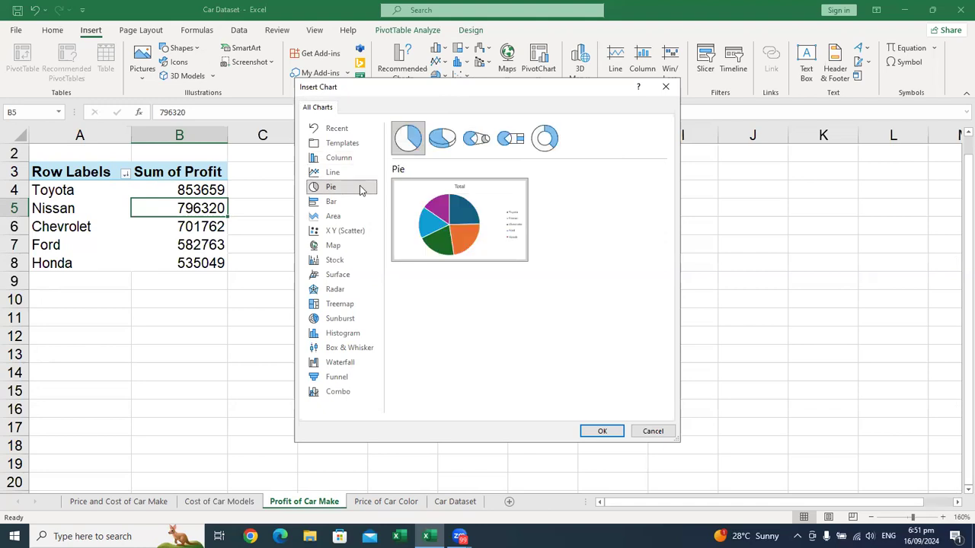
{"action": "mouse_move", "coordinate": [512, 246]}
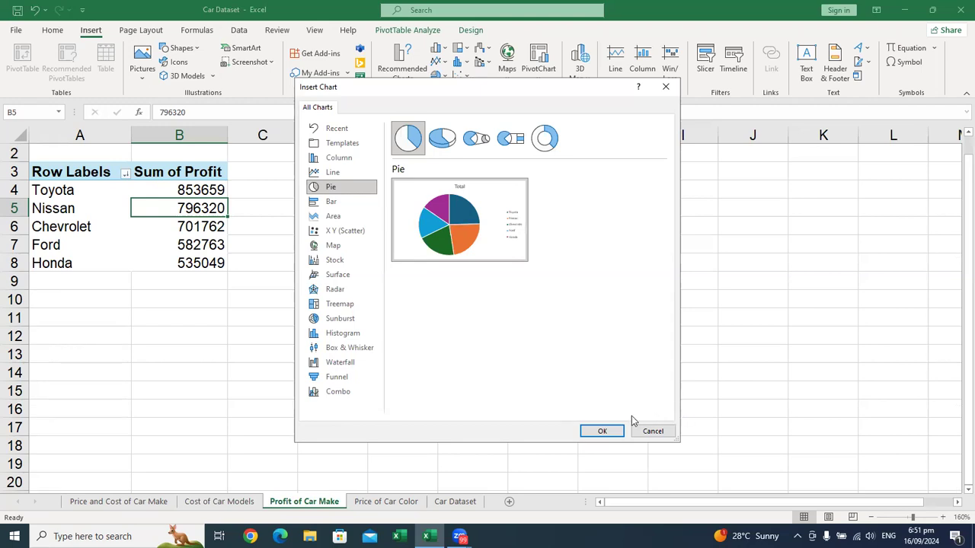
{"action": "left_click", "coordinate": [602, 431]}
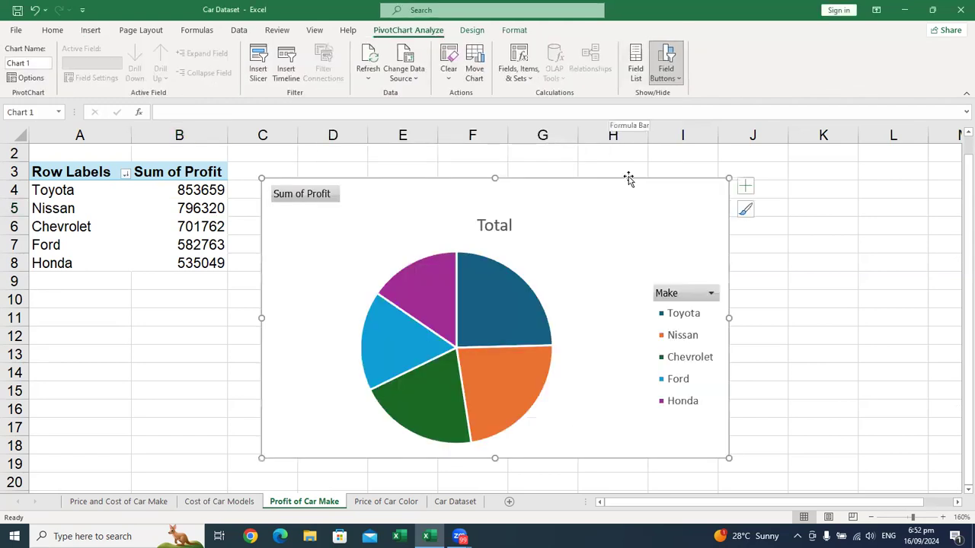
{"action": "left_click_drag", "start_coordinate": [649, 197], "coordinate": [684, 182]}
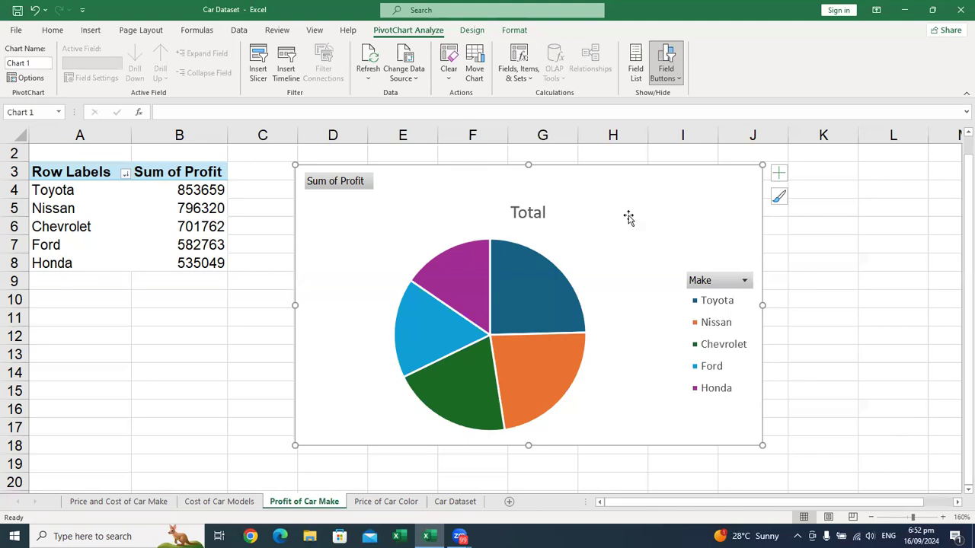
Step: Change the pie chart's title to Profit of Car Make, in bold and one font size larger
{"action": "left_click", "coordinate": [531, 214]}
{"action": "double_click", "coordinate": [531, 214]}
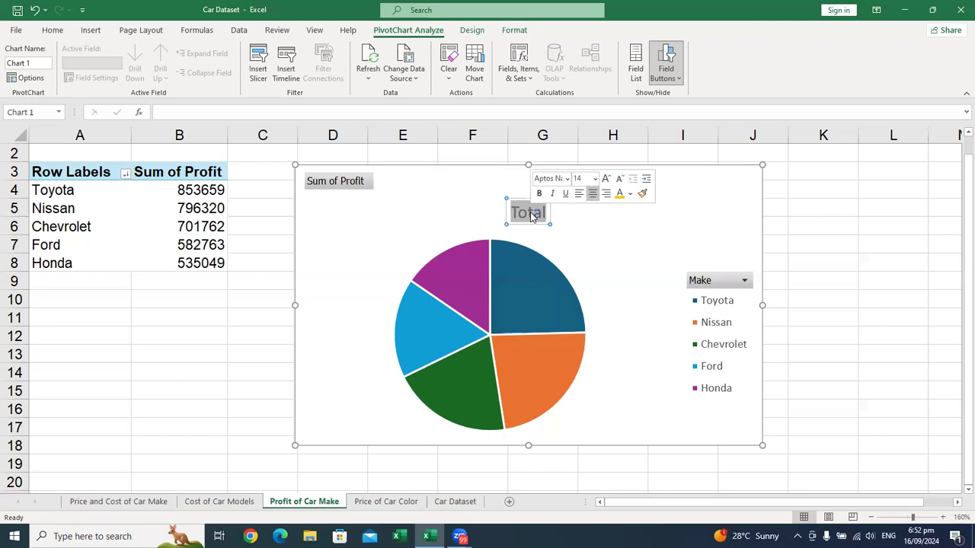
{"action": "type", "text": "Pr"}
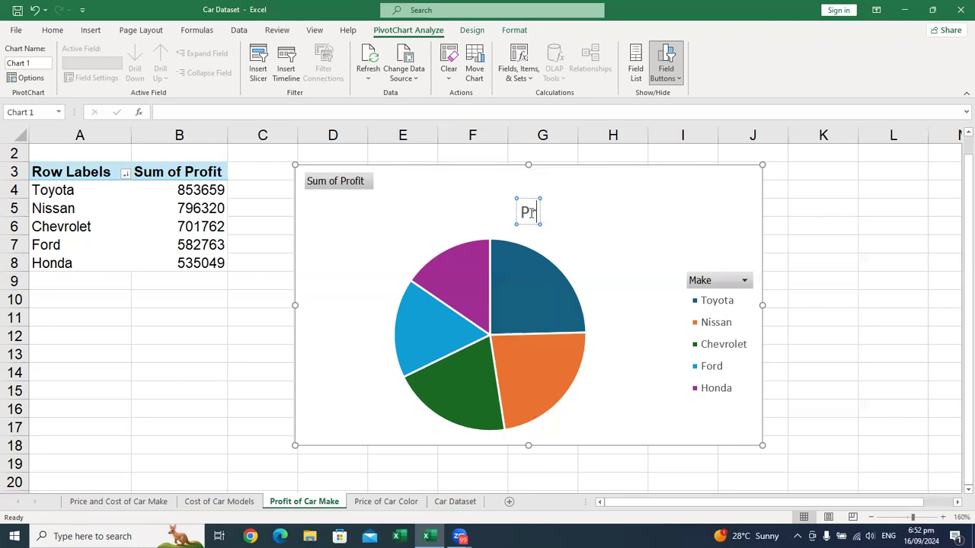
{"action": "type", "text": "ofit of"}
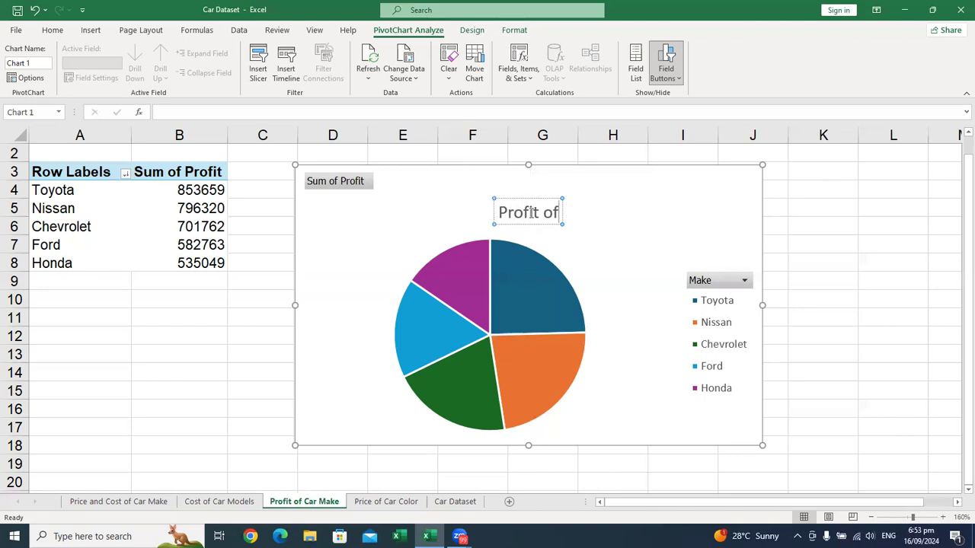
{"action": "type", "text": " Car Make"}
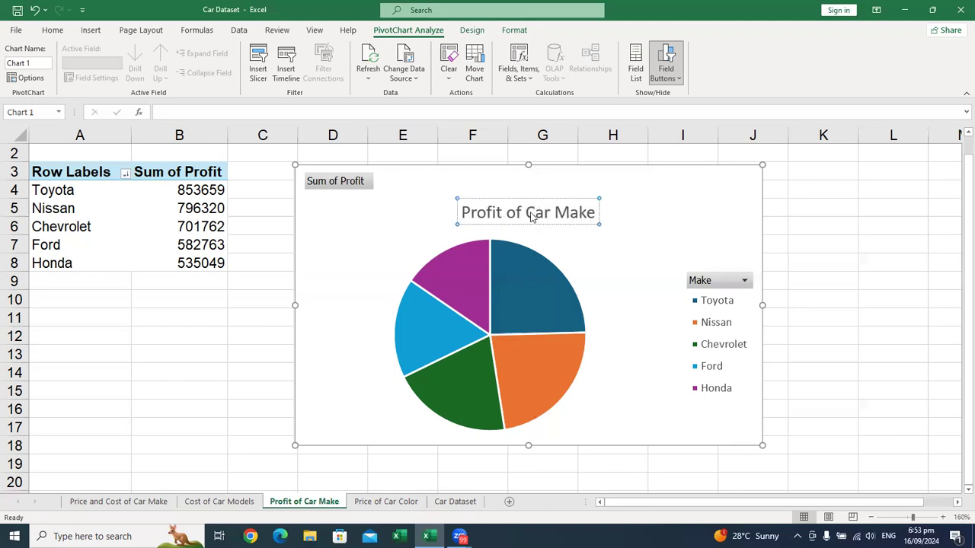
{"action": "key", "text": "ctrl+a"}
{"action": "key", "text": "ctrl+b"}
{"action": "key", "text": "ctrl+shift+period"}
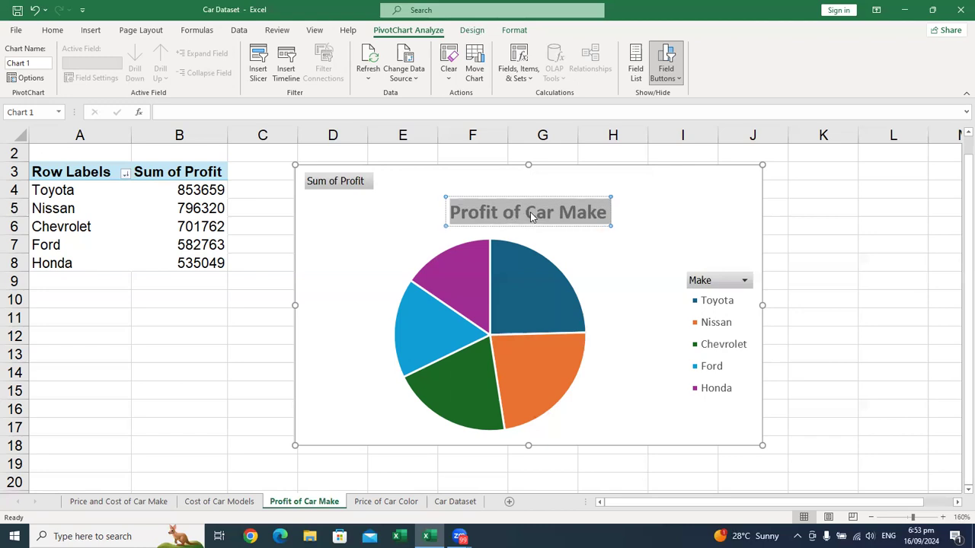
{"action": "left_click", "coordinate": [675, 192]}
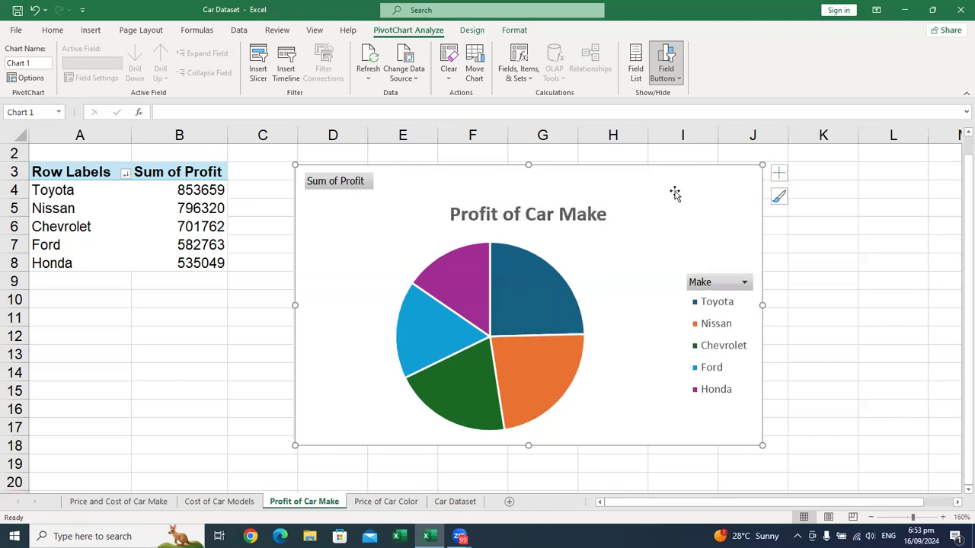
Step: Hide all field buttons on the Profit of Car Make pie chart and add data labels to its slices
{"action": "right_click", "coordinate": [344, 184]}
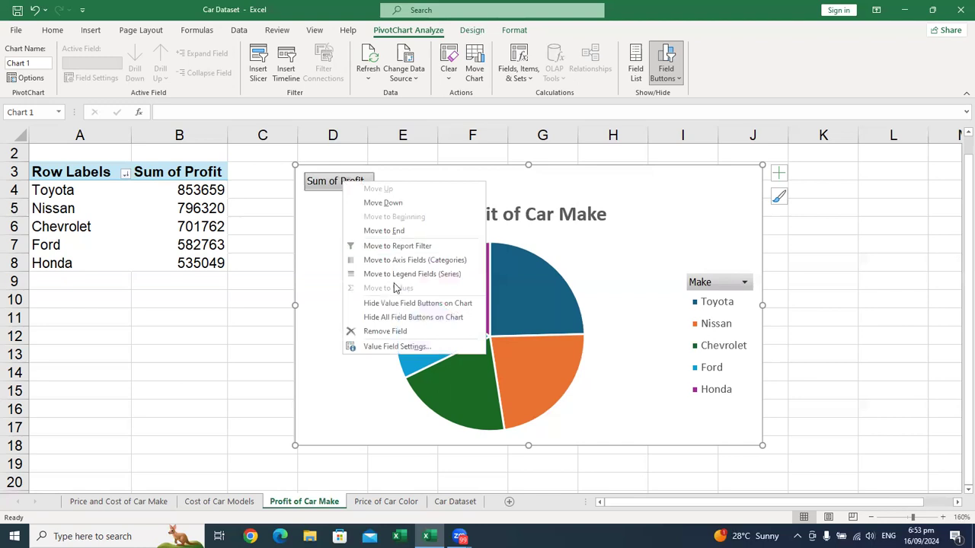
{"action": "left_click", "coordinate": [412, 321]}
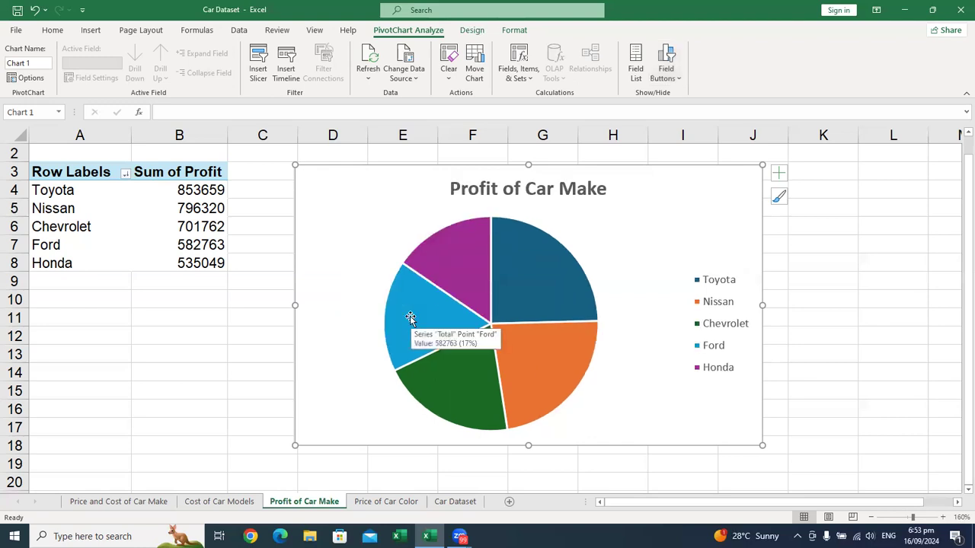
{"action": "left_click", "coordinate": [723, 281]}
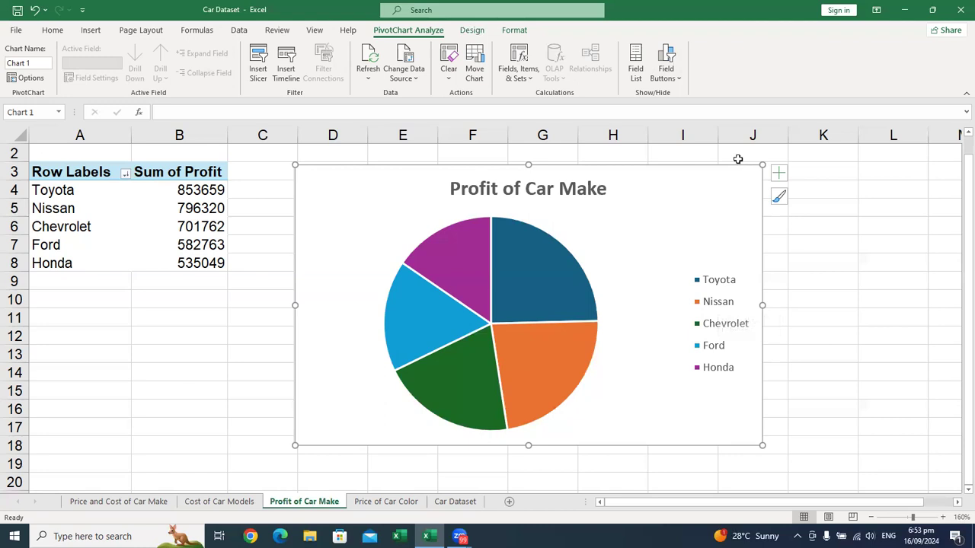
{"action": "left_click", "coordinate": [778, 171]}
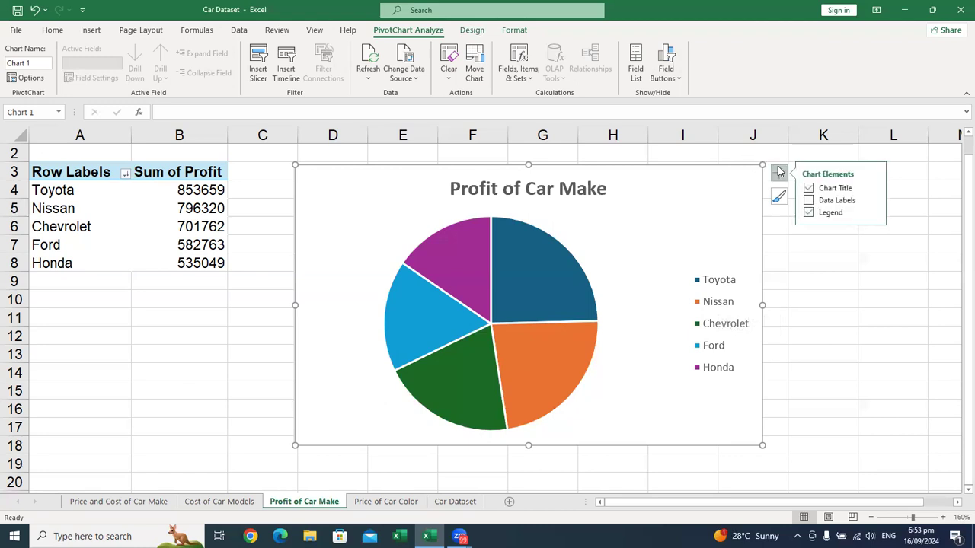
{"action": "left_click", "coordinate": [809, 200]}
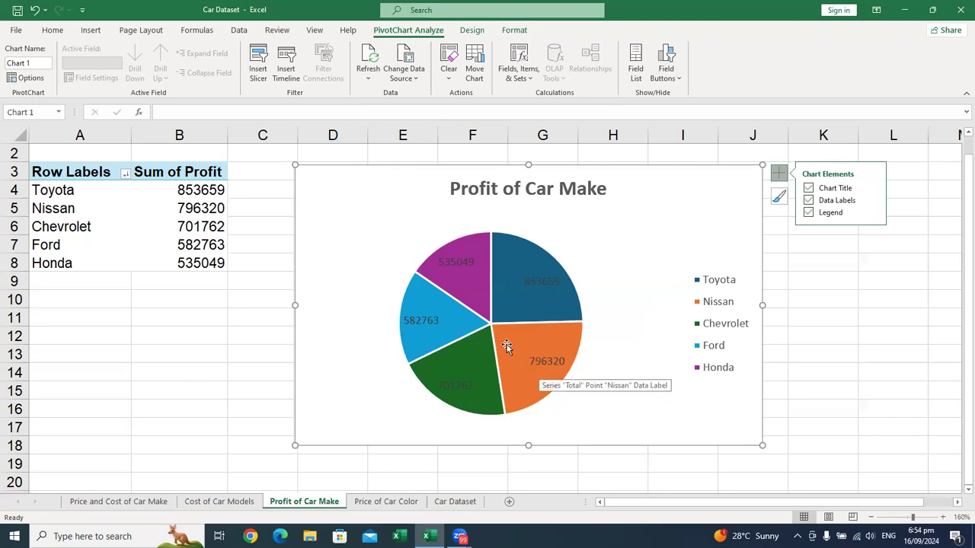
Step: Format the pie chart's data labels in white, bold text
{"action": "left_click", "coordinate": [459, 265]}
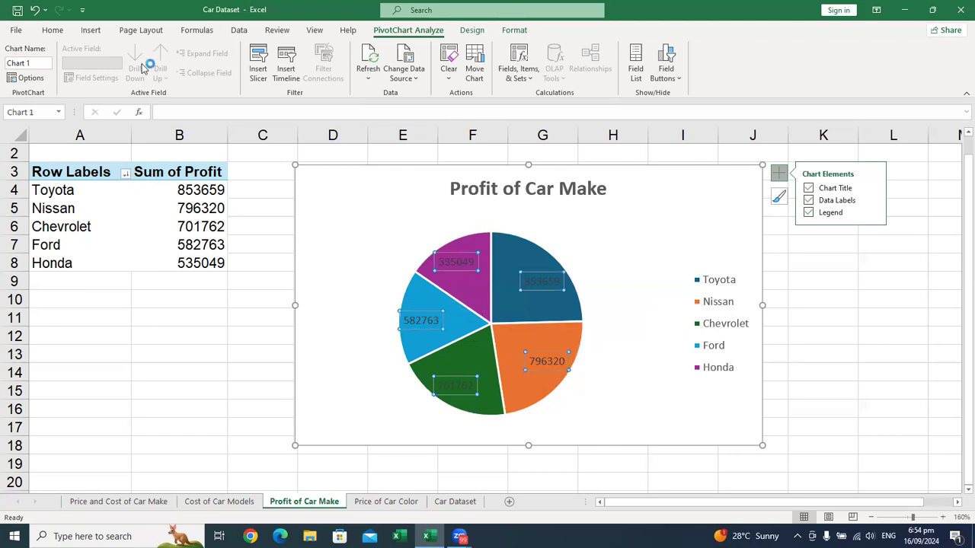
{"action": "left_click", "coordinate": [52, 30]}
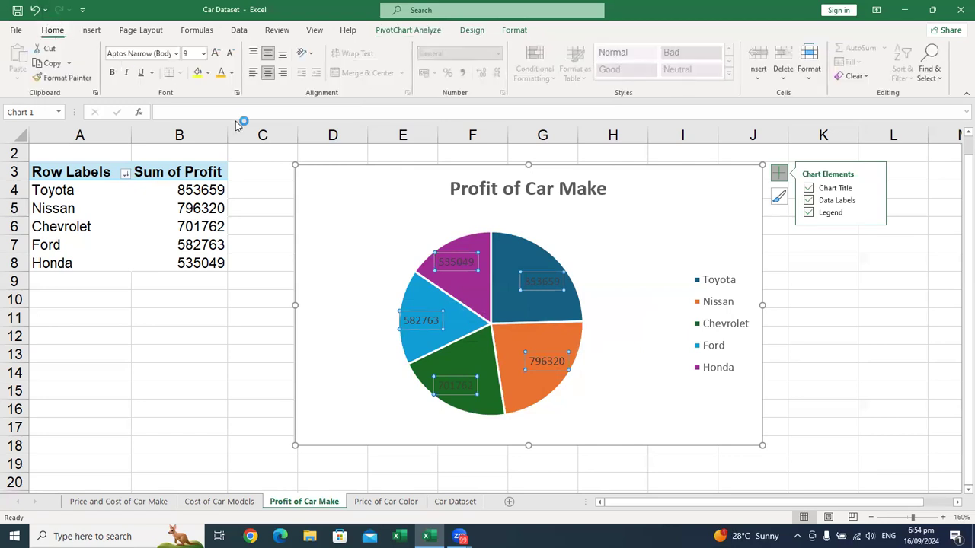
{"action": "left_click", "coordinate": [233, 73]}
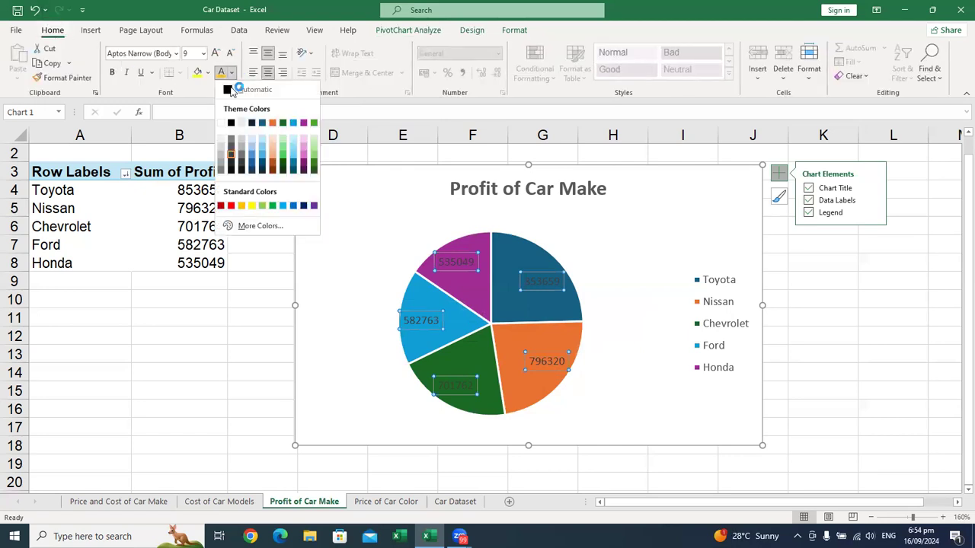
{"action": "left_click", "coordinate": [221, 124]}
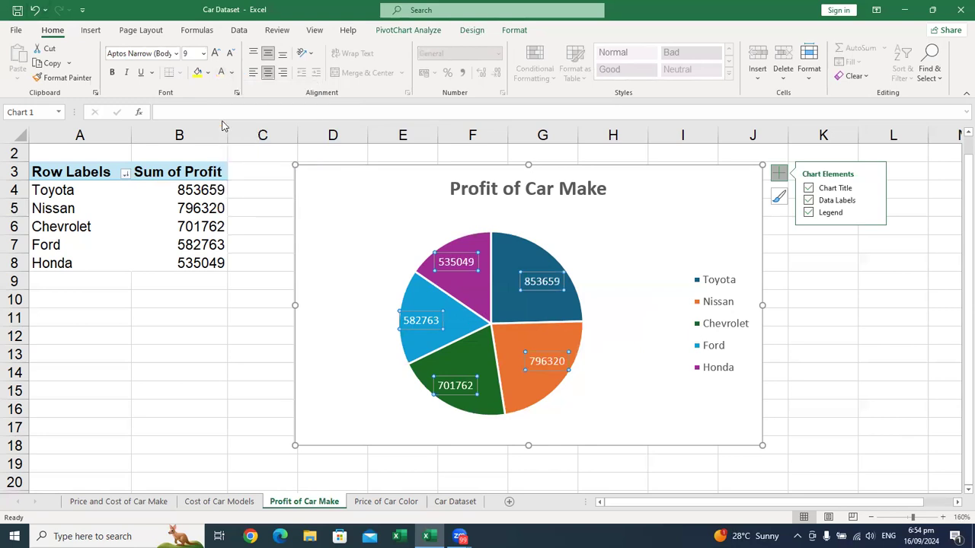
{"action": "left_click", "coordinate": [112, 72]}
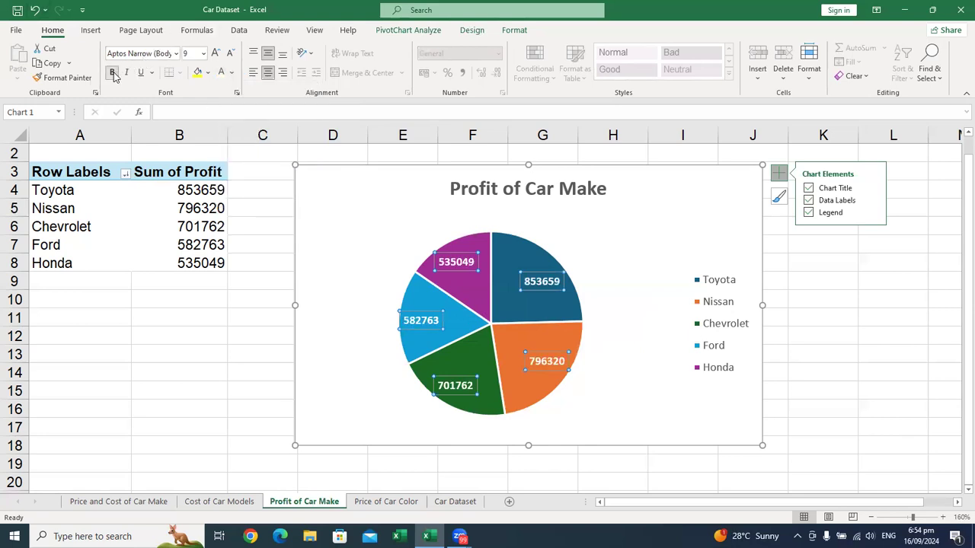
{"action": "left_click", "coordinate": [575, 246]}
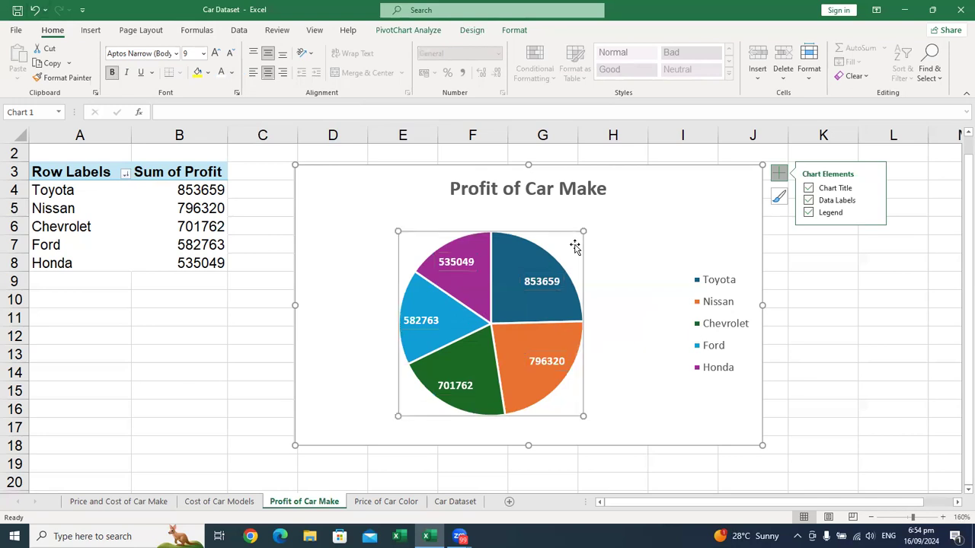
{"action": "left_click", "coordinate": [619, 242]}
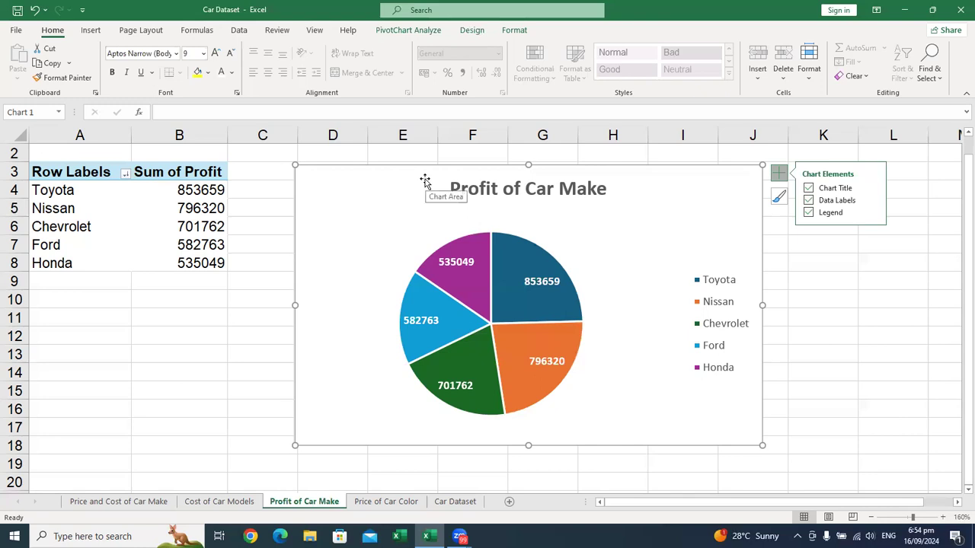
Step: Format the Sum of Profit values for all car makes as US dollar accounting figures with thousands separators and no decimals
{"action": "left_click", "coordinate": [192, 191]}
{"action": "left_click_drag", "start_coordinate": [192, 192], "coordinate": [191, 266]}
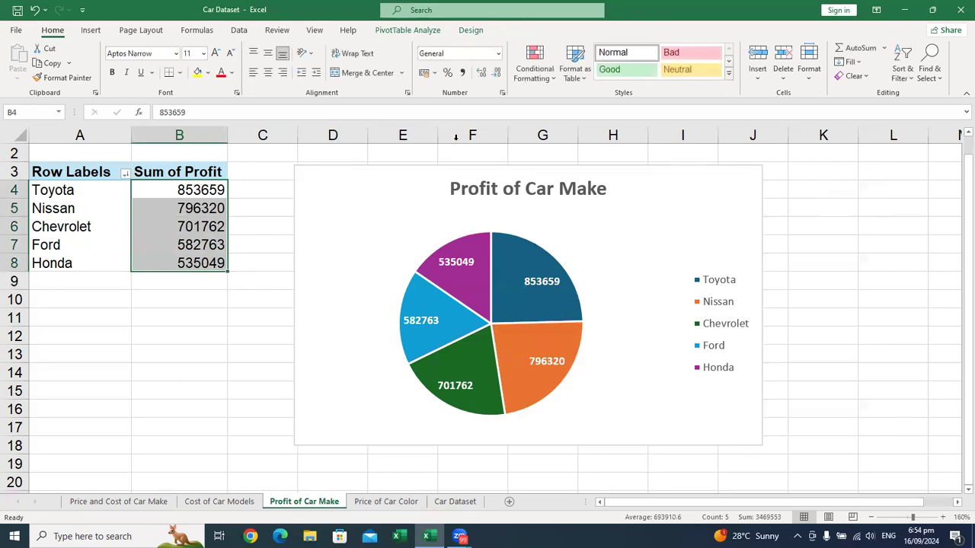
{"action": "left_click", "coordinate": [463, 73]}
{"action": "left_click", "coordinate": [434, 73]}
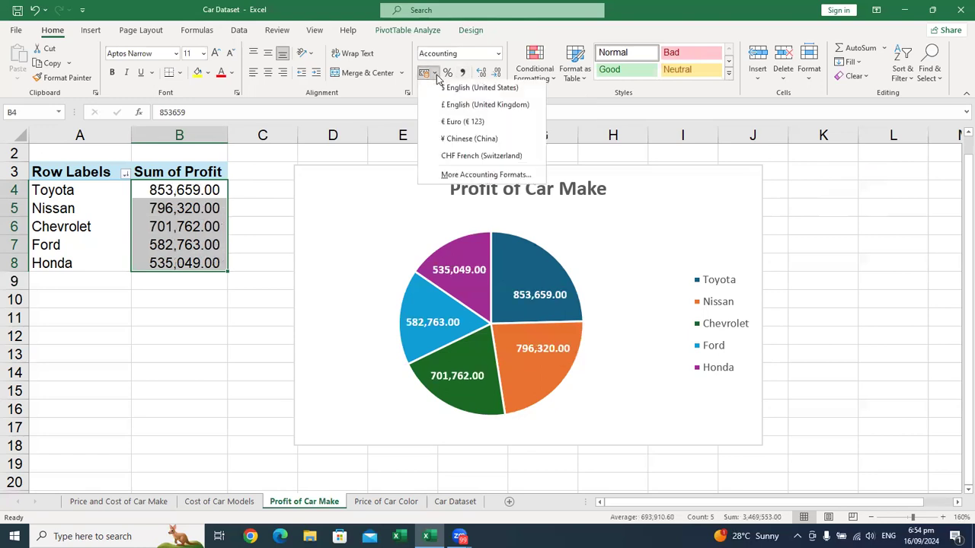
{"action": "left_click", "coordinate": [444, 89]}
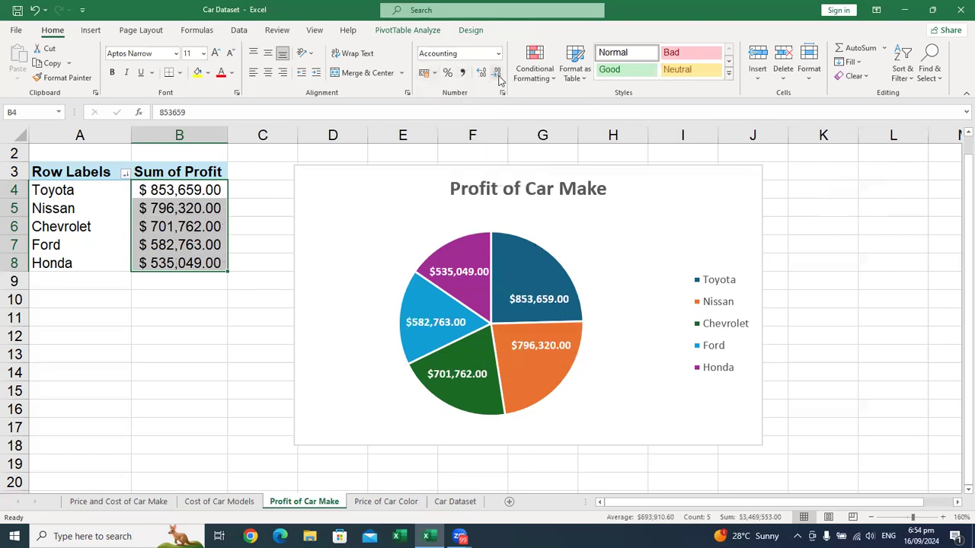
{"action": "left_click", "coordinate": [496, 73]}
{"action": "left_click", "coordinate": [495, 73]}
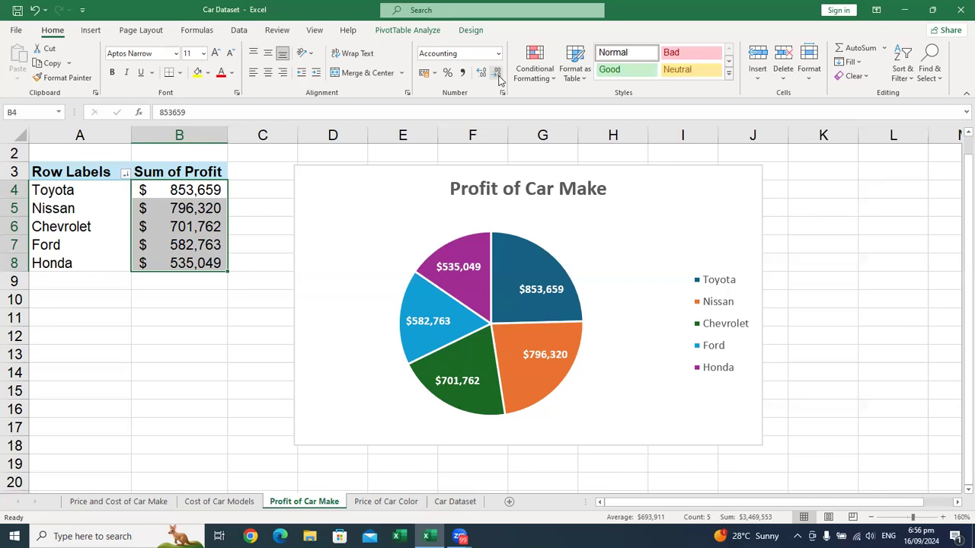
{"action": "left_click", "coordinate": [497, 74]}
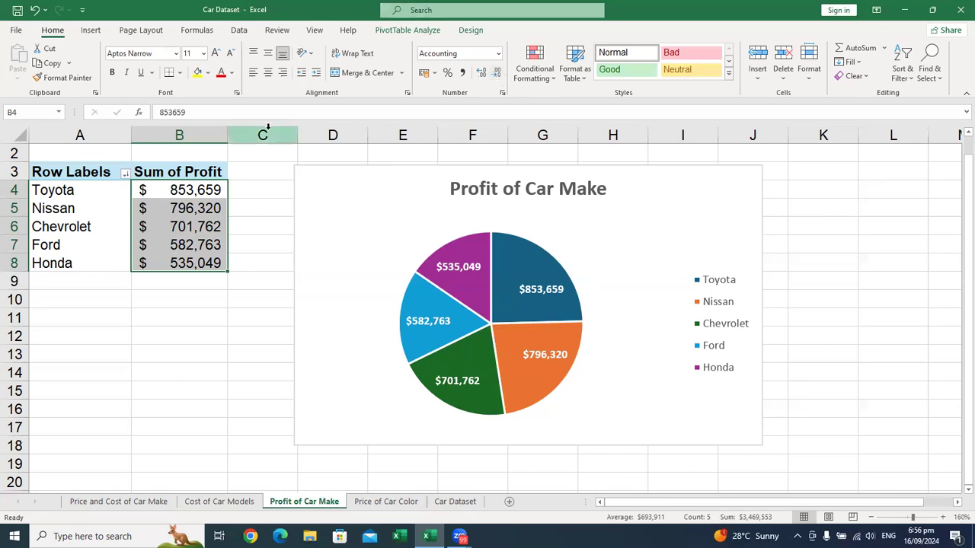
{"action": "left_click", "coordinate": [154, 230]}
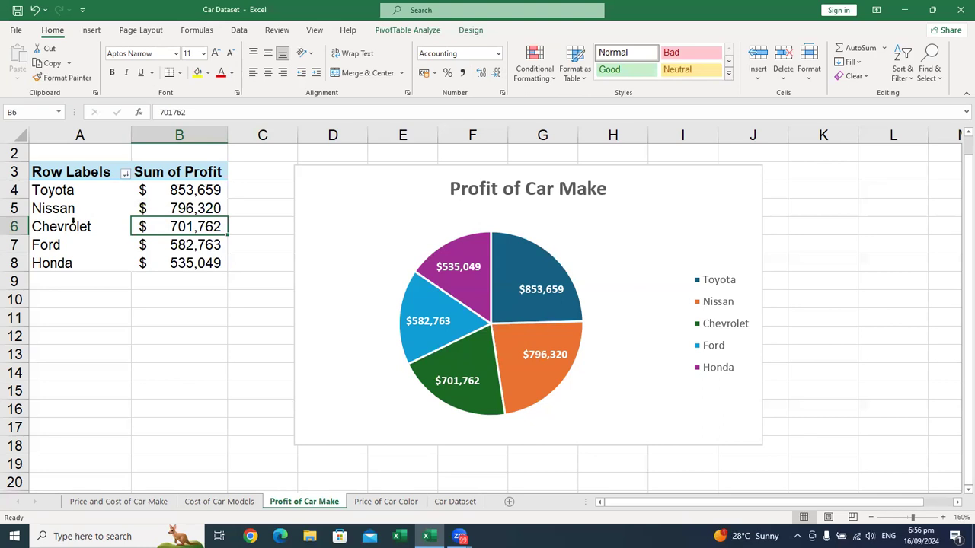
Step: Filter the car makes in the profit PivotTable to the top 2 items by Sum of Profit
{"action": "right_click", "coordinate": [77, 214]}
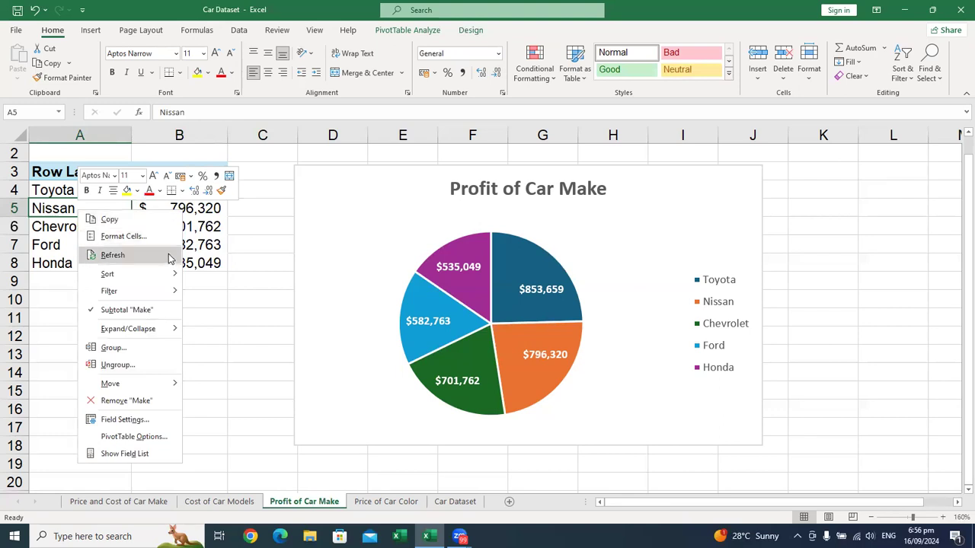
{"action": "mouse_move", "coordinate": [168, 291]}
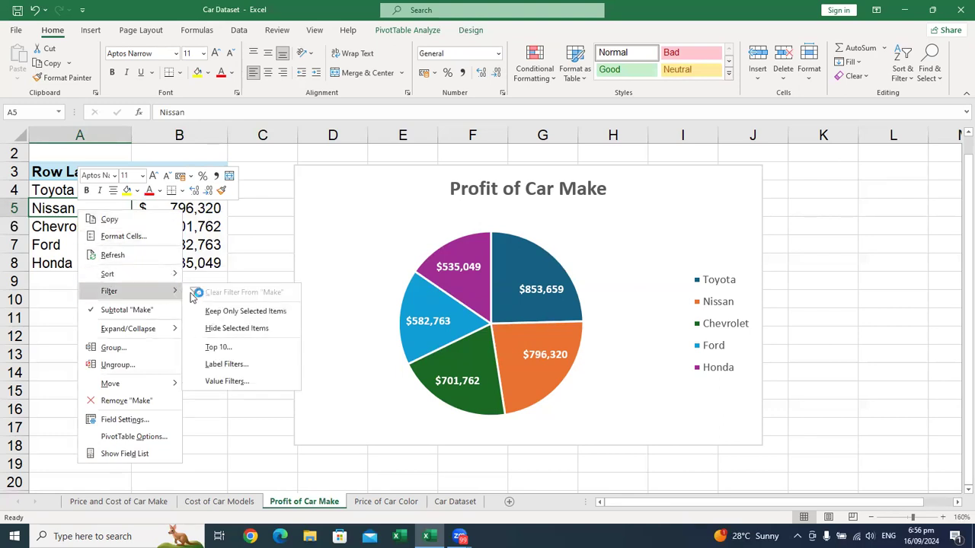
{"action": "left_click", "coordinate": [236, 347]}
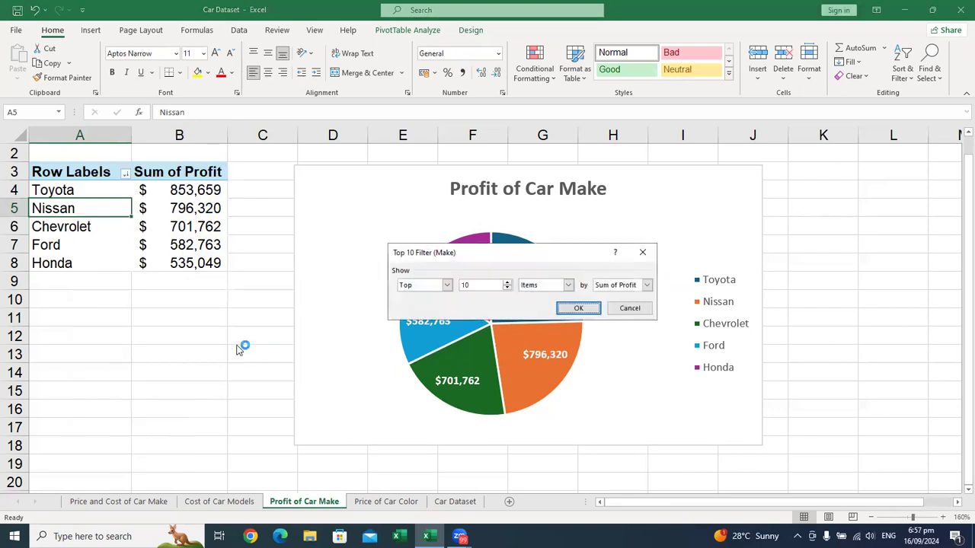
{"action": "left_click", "coordinate": [508, 288]}
{"action": "left_click", "coordinate": [508, 289]}
{"action": "left_click", "coordinate": [579, 309]}
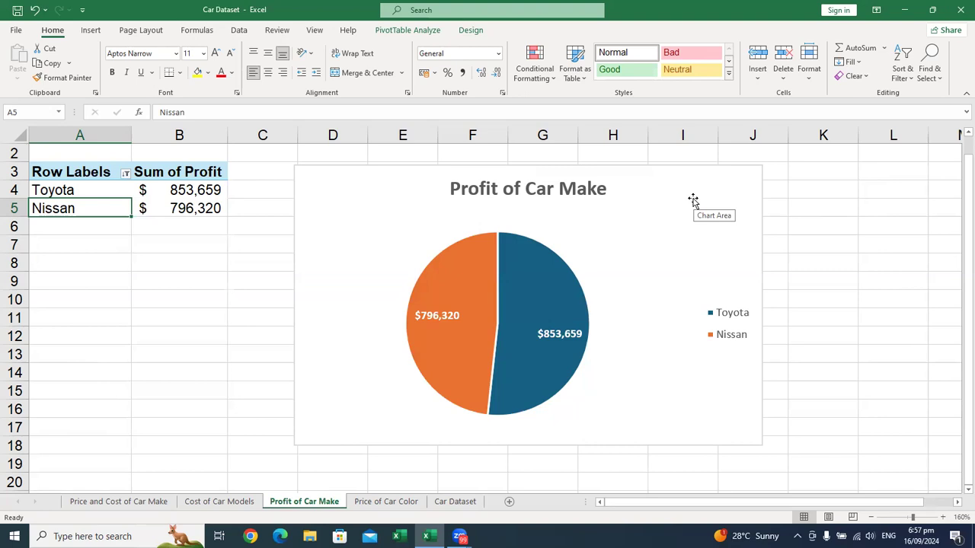
Step: Insert a Clustered Bar PivotChart from the table on the Price of Car Color sheet and position it beside the table
{"action": "key", "text": "ctrl+Page_Down"}
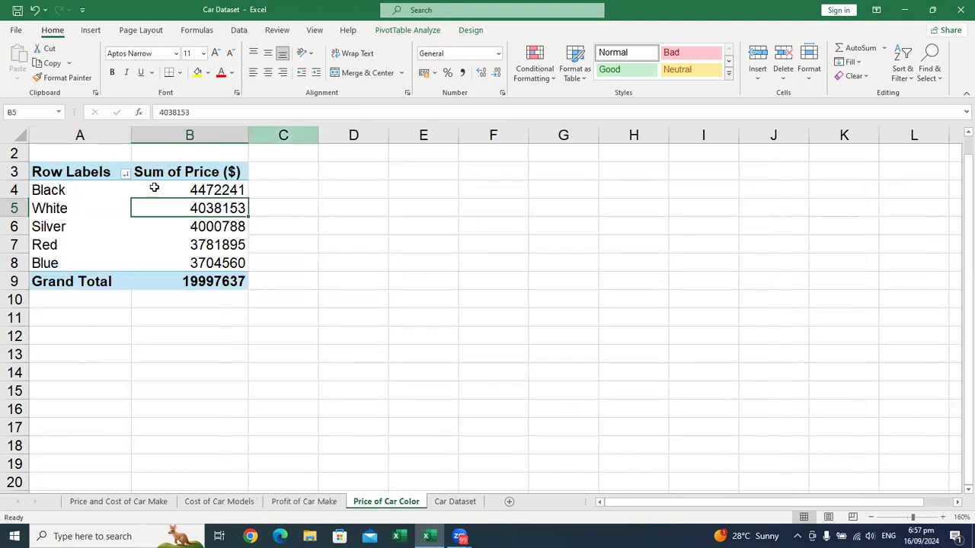
{"action": "left_click", "coordinate": [102, 32]}
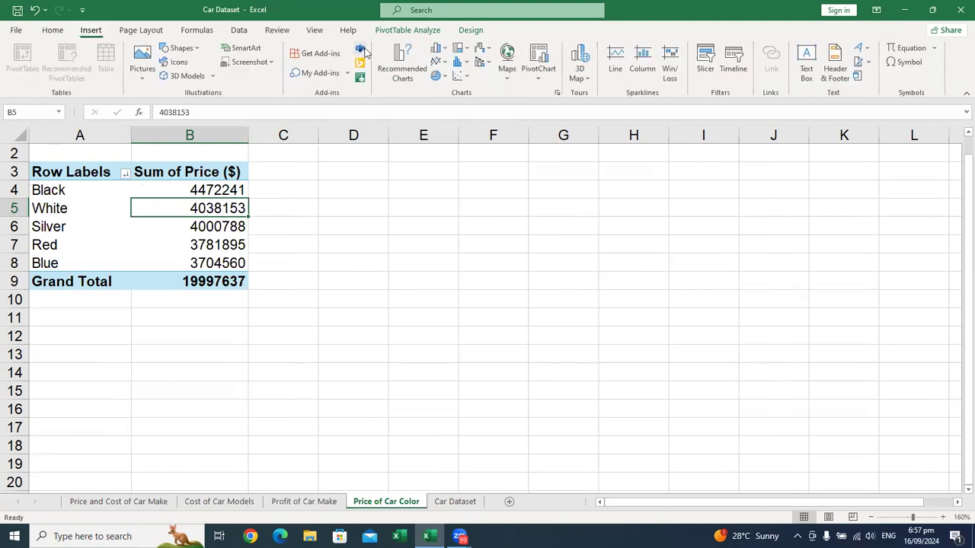
{"action": "left_click", "coordinate": [557, 92]}
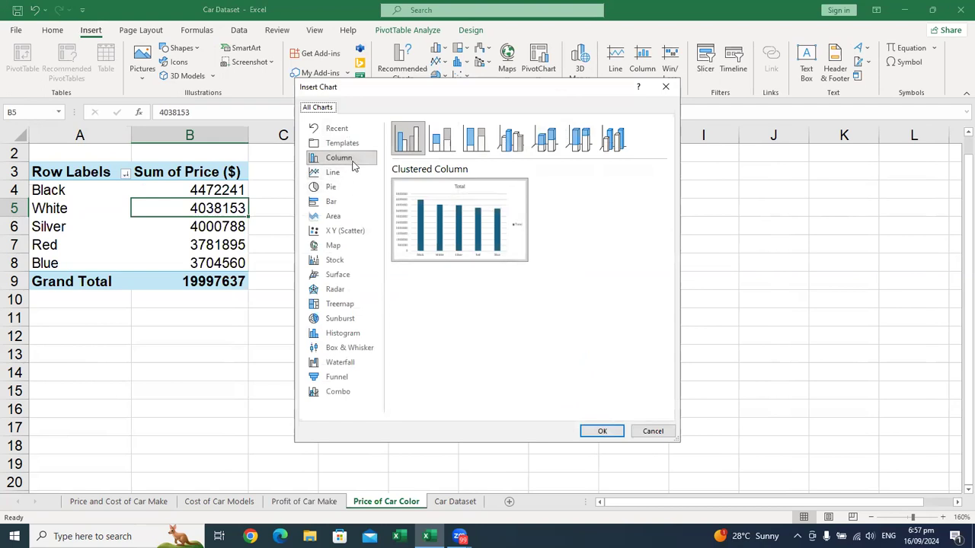
{"action": "left_click", "coordinate": [337, 201]}
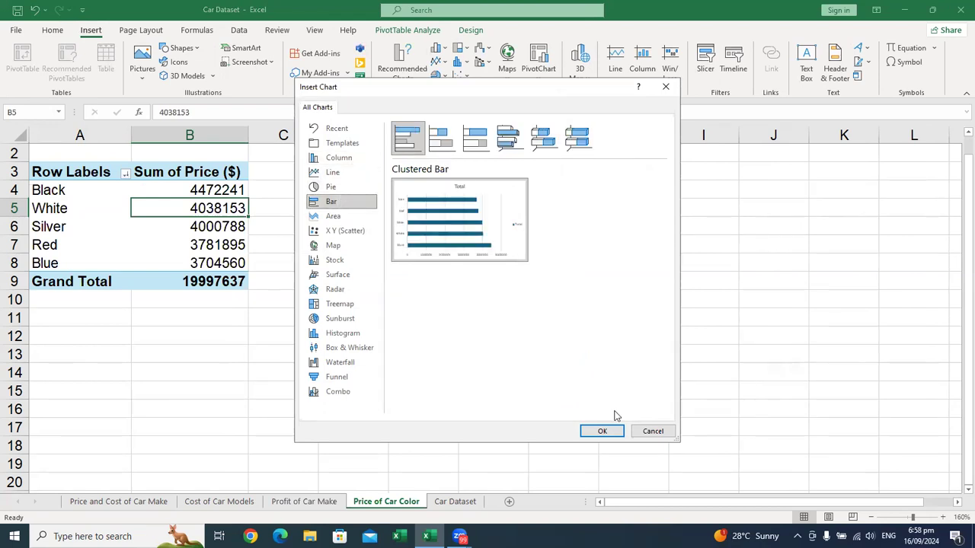
{"action": "left_click", "coordinate": [602, 431]}
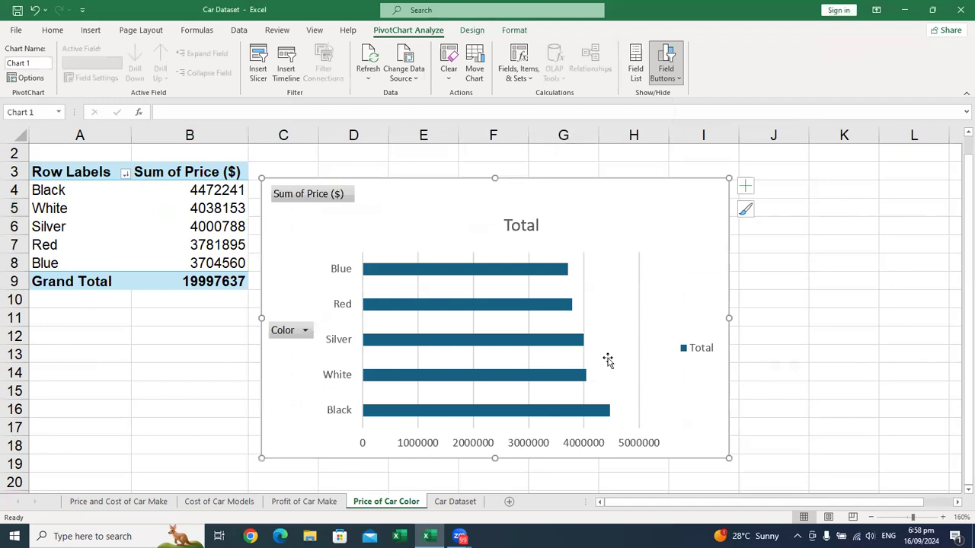
{"action": "left_click_drag", "start_coordinate": [620, 200], "coordinate": [655, 189]}
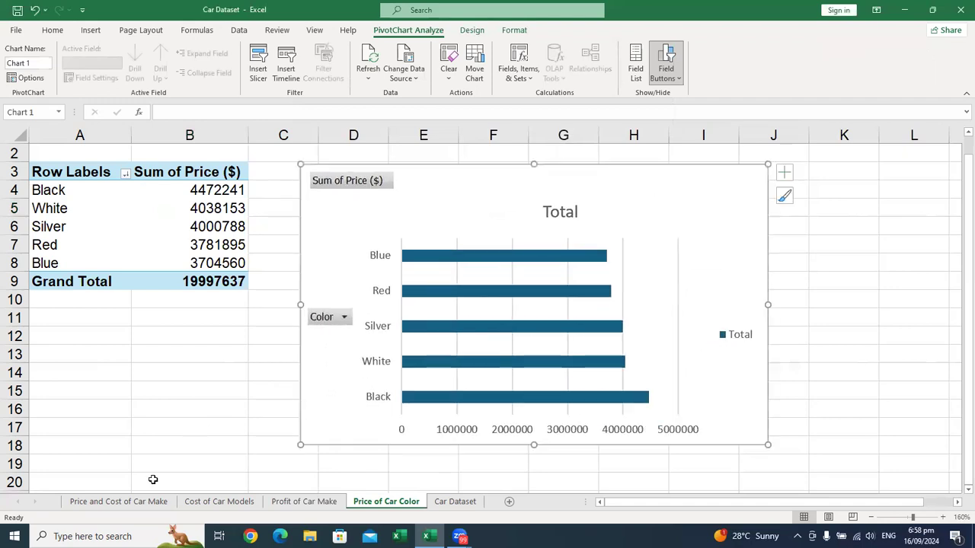
{"action": "left_click", "coordinate": [119, 502]}
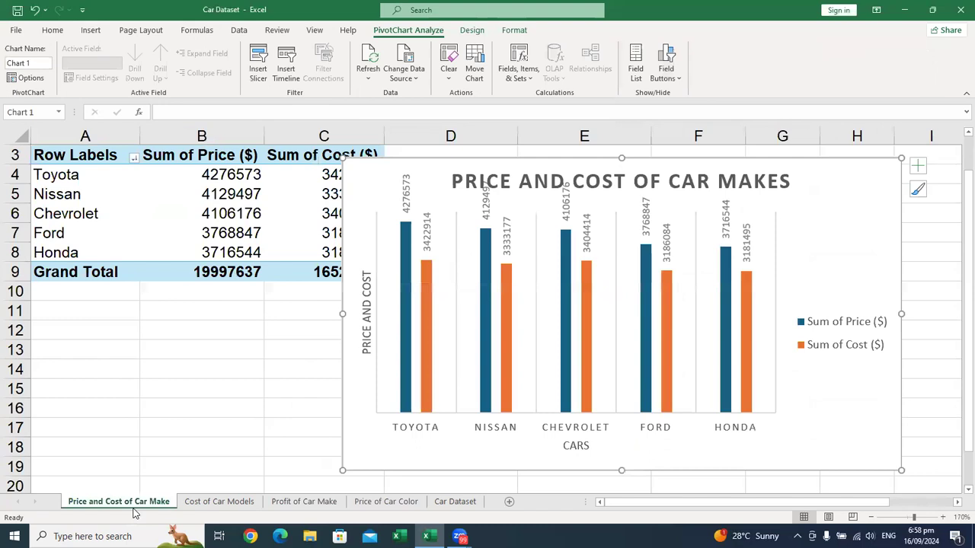
{"action": "left_click", "coordinate": [266, 496]}
{"action": "key", "text": "ctrl+Page_Down"}
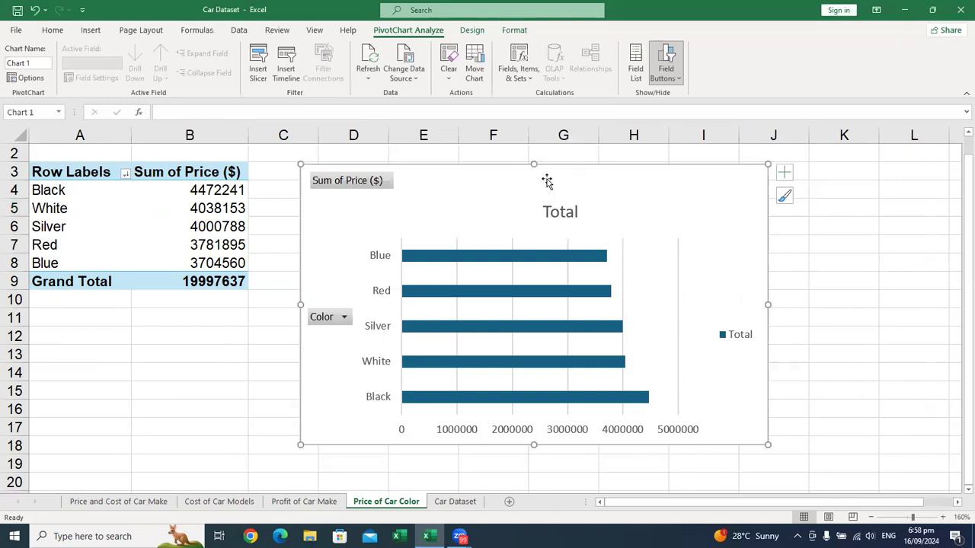
Step: Sort the car colors by Sum of Price ($) from largest to smallest
{"action": "right_click", "coordinate": [184, 205]}
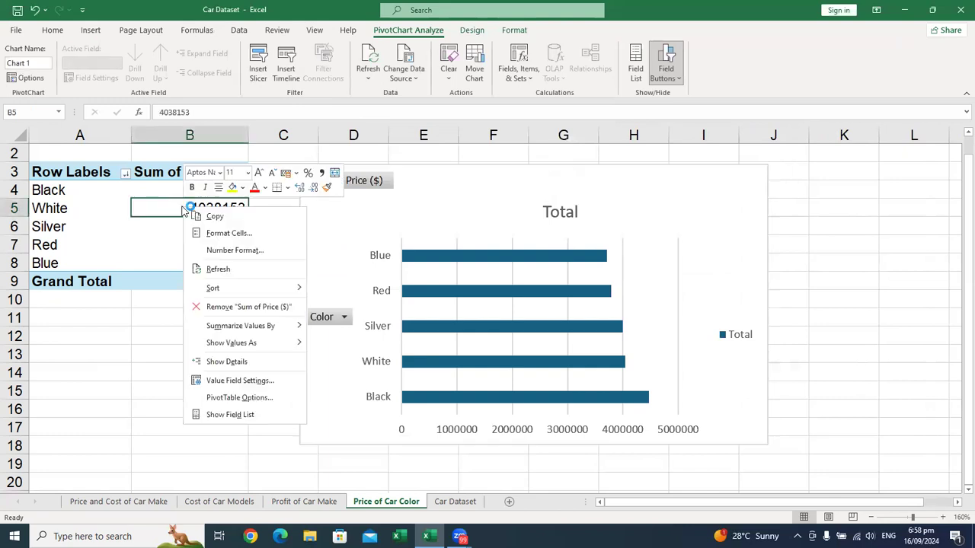
{"action": "mouse_move", "coordinate": [268, 288]}
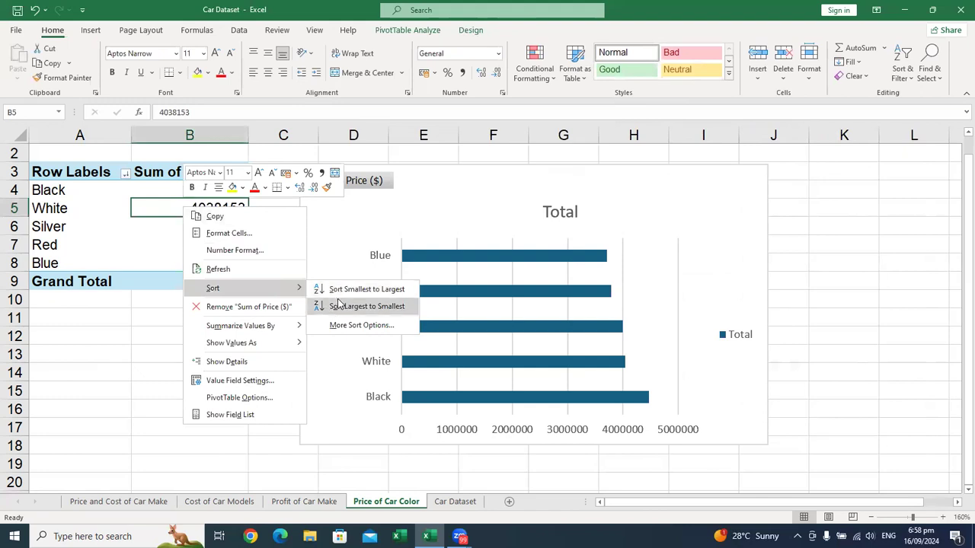
{"action": "left_click", "coordinate": [333, 302]}
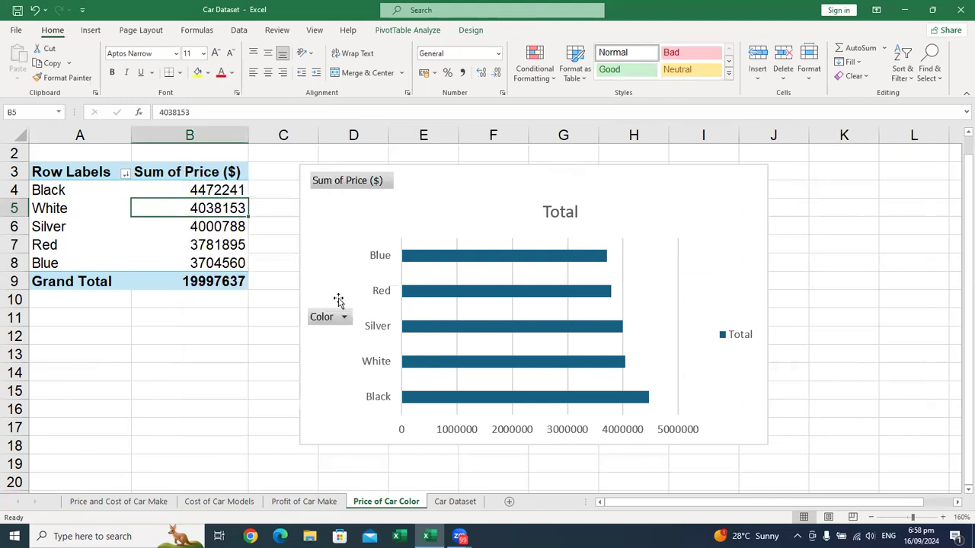
Step: Sort the car colors by Sum of Price ($) from smallest to largest
{"action": "left_click", "coordinate": [177, 251]}
{"action": "right_click", "coordinate": [178, 257]}
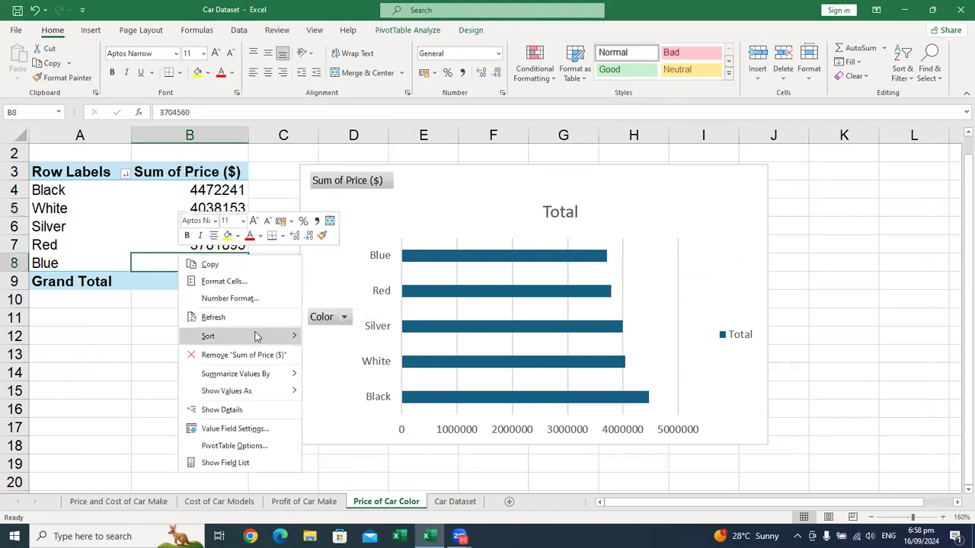
{"action": "mouse_move", "coordinate": [259, 336]}
{"action": "left_click", "coordinate": [353, 338]}
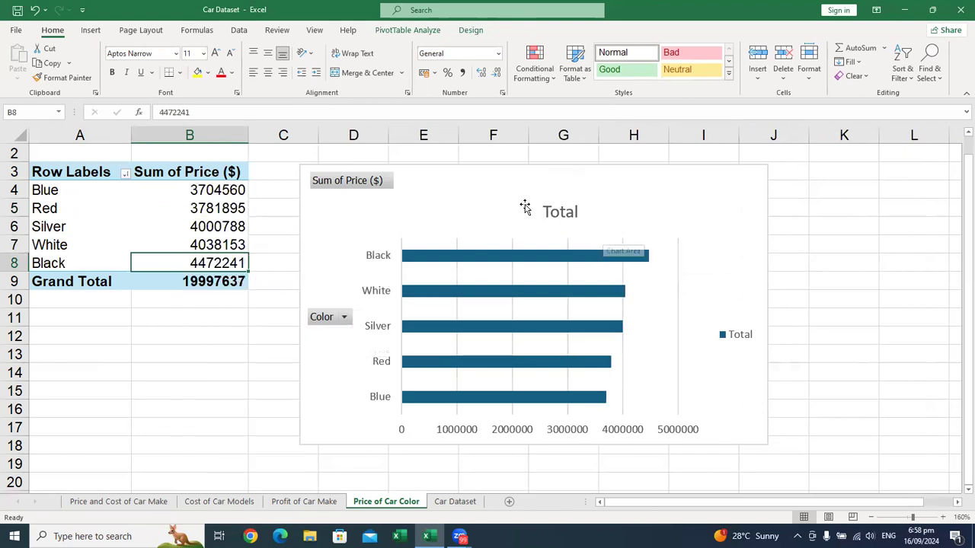
Step: Change the bar chart's title to Price of Car Colour and make it bold
{"action": "left_click", "coordinate": [744, 186]}
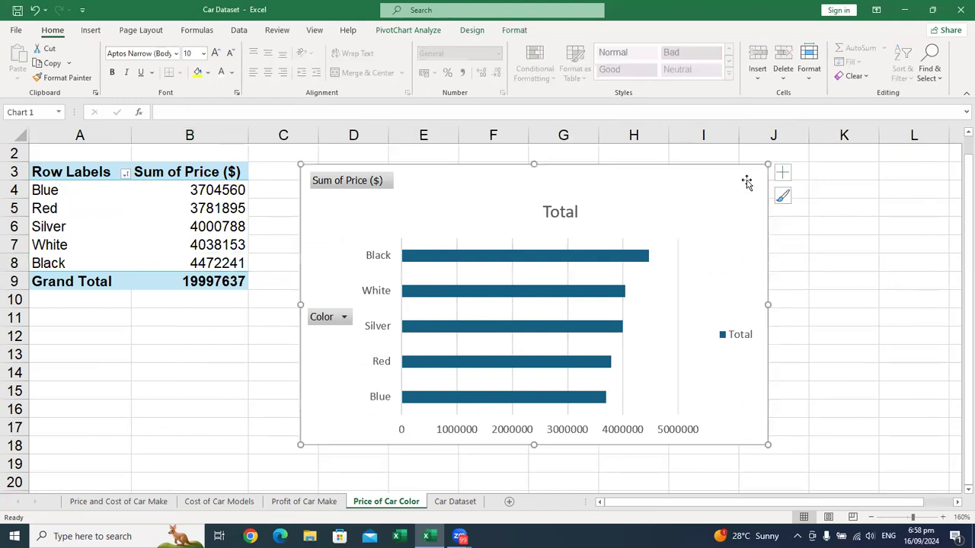
{"action": "double_click", "coordinate": [563, 213]}
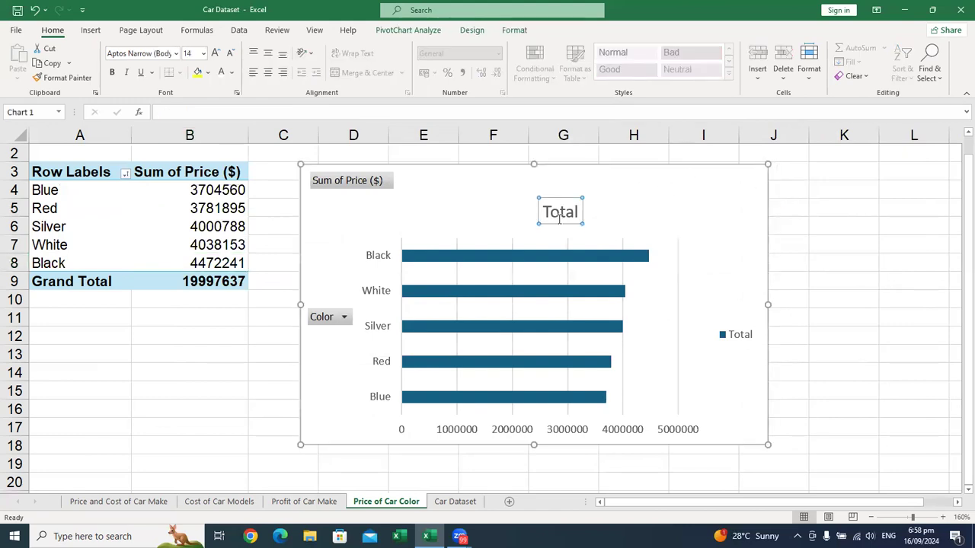
{"action": "double_click", "coordinate": [568, 213]}
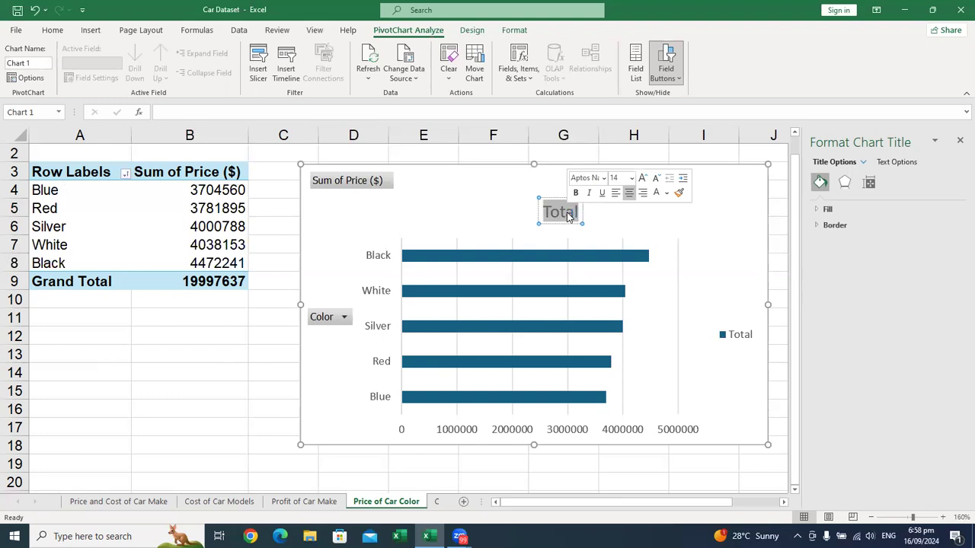
{"action": "type", "text": "Proce"}
{"action": "key", "text": "BackSpace"}
{"action": "key", "text": "BackSpace"}
{"action": "key", "text": "BackSpace"}
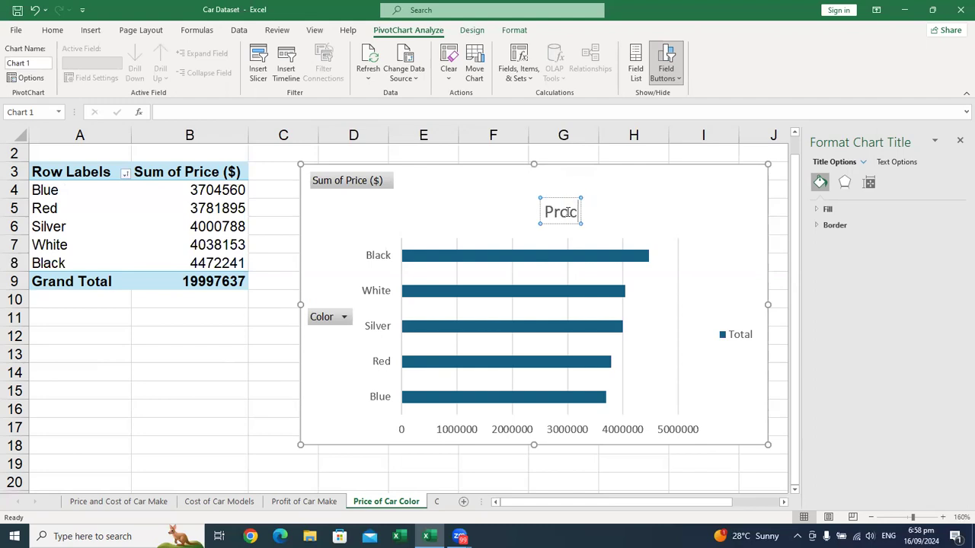
{"action": "type", "text": "ice o"}
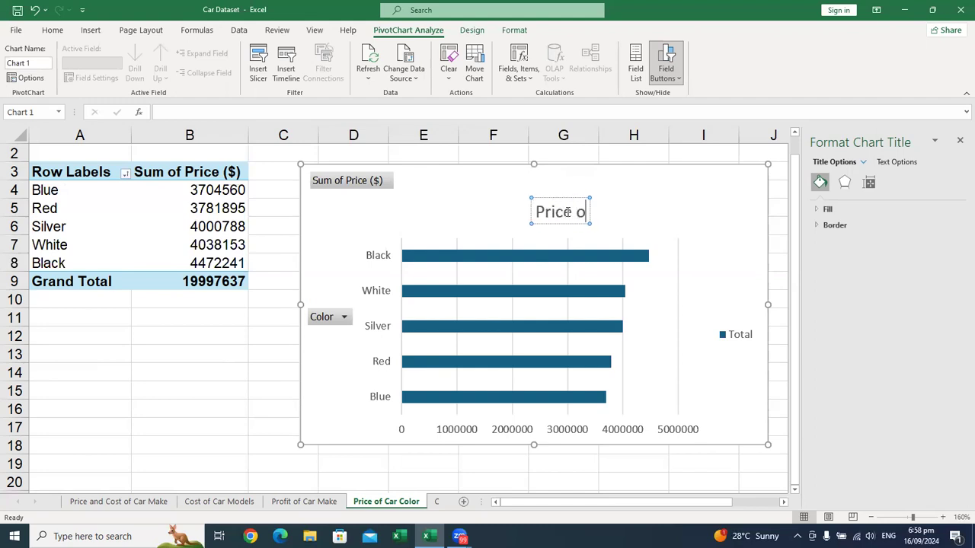
{"action": "type", "text": "f Car Colur"}
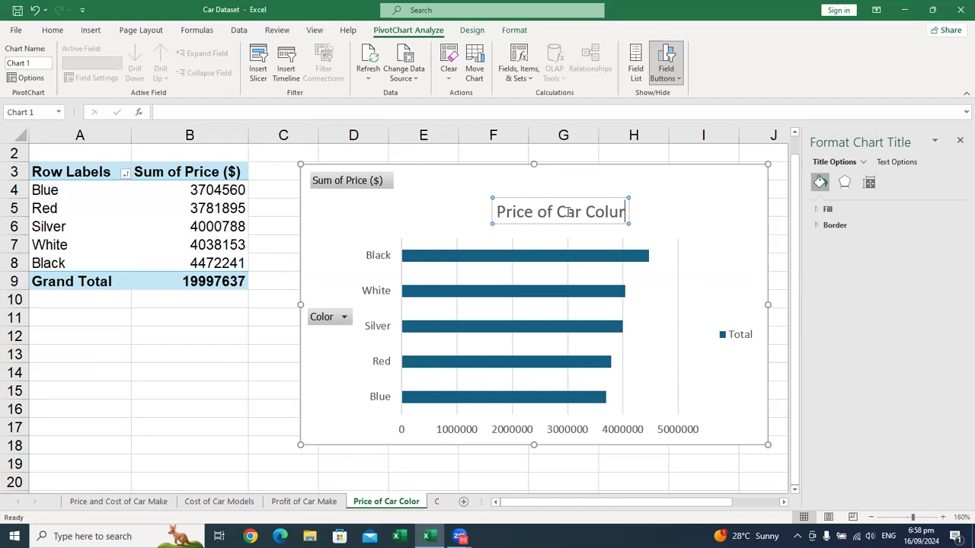
{"action": "key", "text": "BackSpace"}
{"action": "key", "text": "BackSpace"}
{"action": "type", "text": "our"}
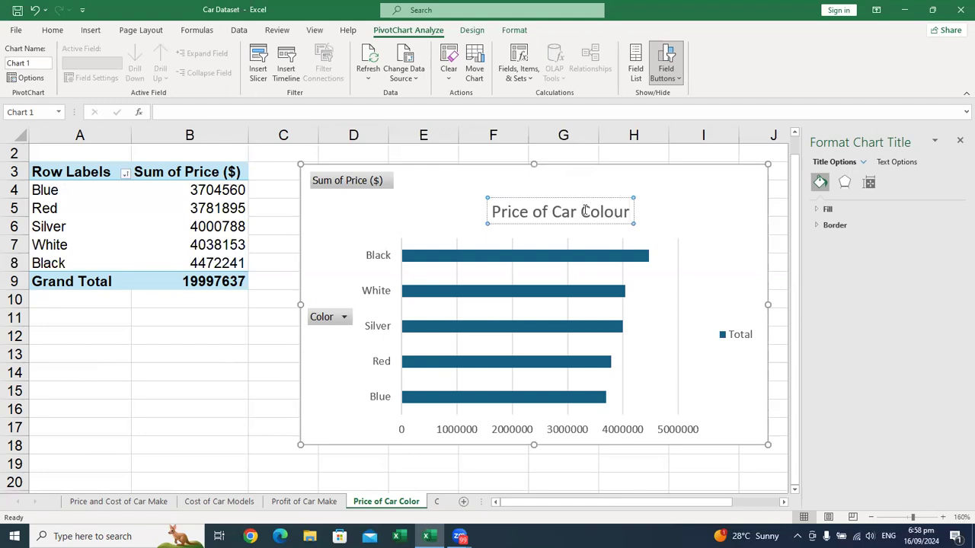
{"action": "triple_click", "coordinate": [585, 215]}
{"action": "key", "text": "ctrl+b"}
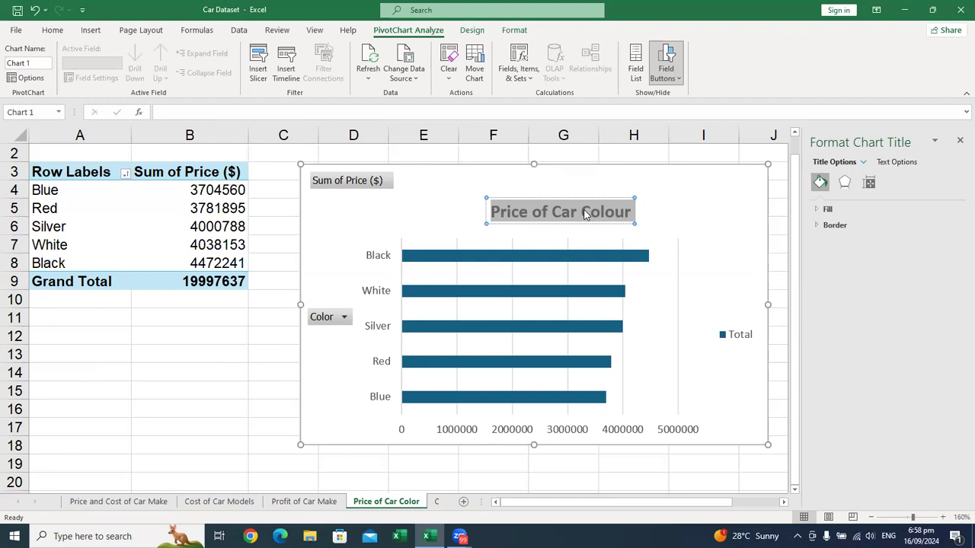
Step: Hide all field buttons on the Price of Car Colour bar chart and close the chart formatting pane
{"action": "left_click", "coordinate": [361, 181]}
{"action": "right_click", "coordinate": [362, 181]}
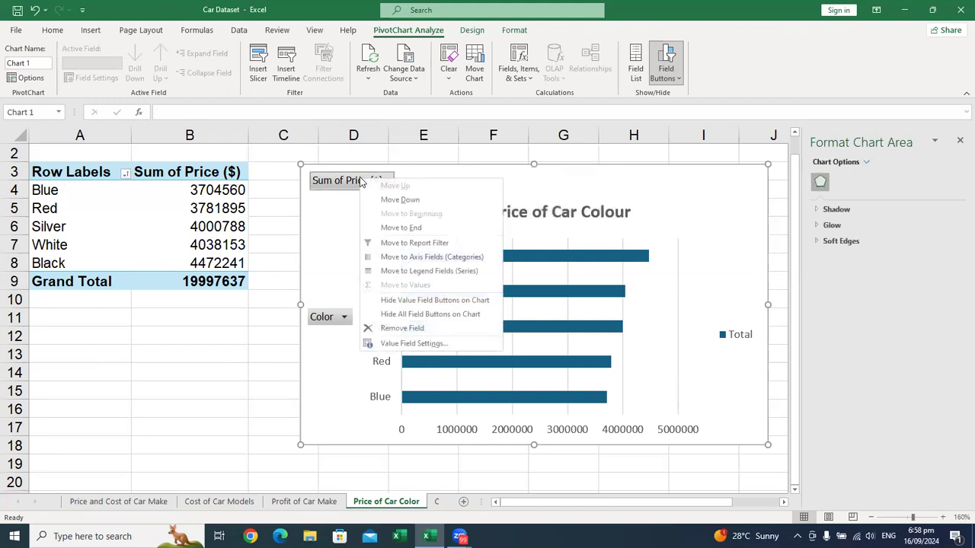
{"action": "left_click", "coordinate": [422, 318]}
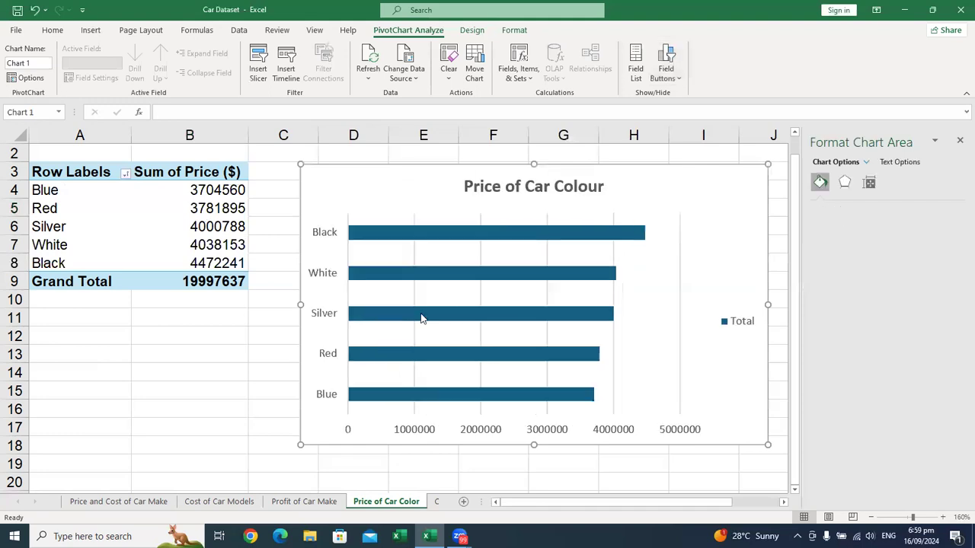
{"action": "left_click", "coordinate": [961, 143]}
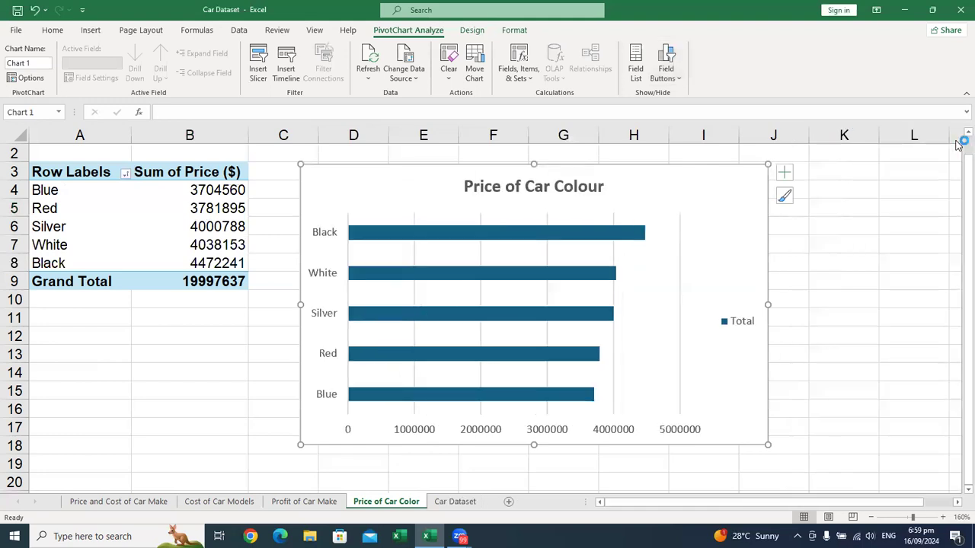
Step: Remove the gridlines and the primary horizontal axis from the Price of Car Colour bar chart
{"action": "left_click", "coordinate": [785, 173]}
{"action": "left_click", "coordinate": [814, 236]}
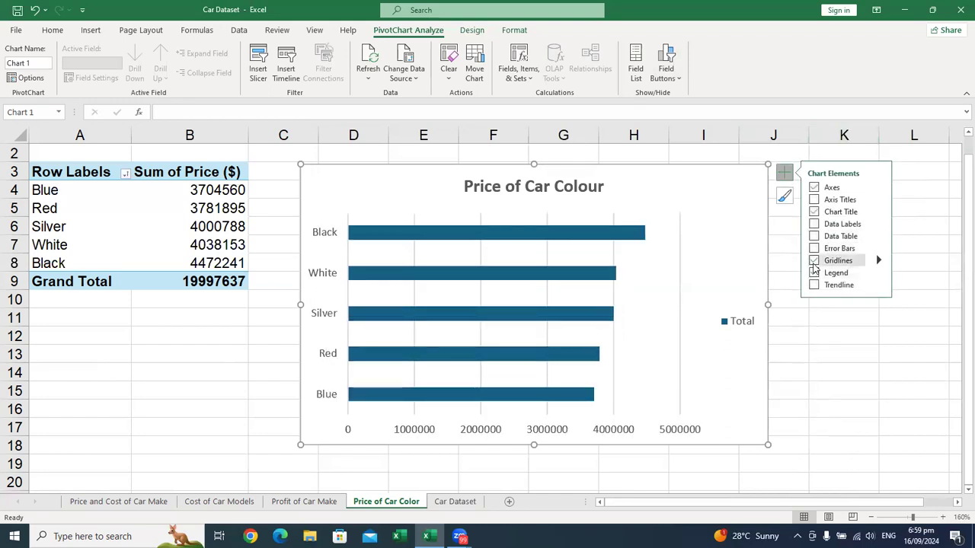
{"action": "left_click", "coordinate": [813, 263]}
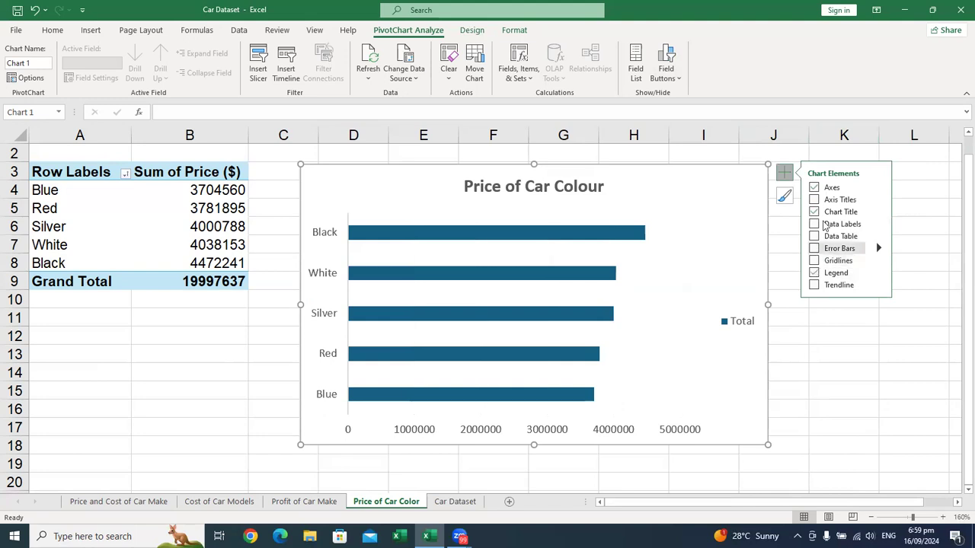
{"action": "left_click", "coordinate": [878, 187]}
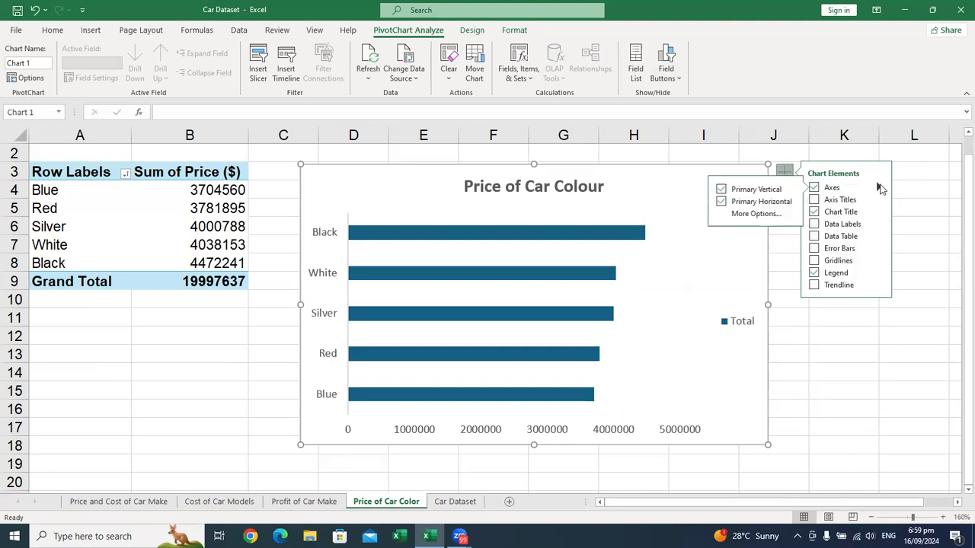
{"action": "left_click", "coordinate": [721, 202]}
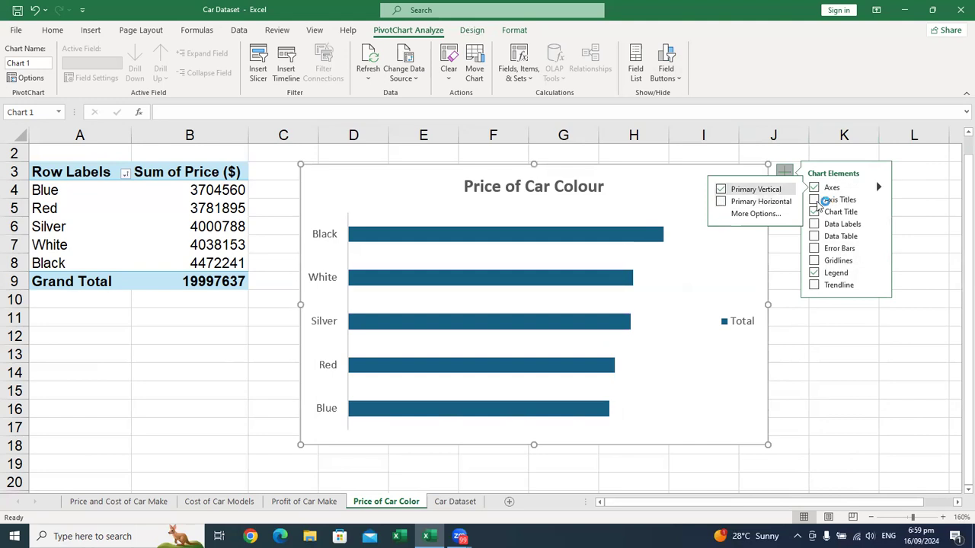
Step: Add data labels to the Price of Car Colour bar chart and remove its legend
{"action": "left_click", "coordinate": [819, 225]}
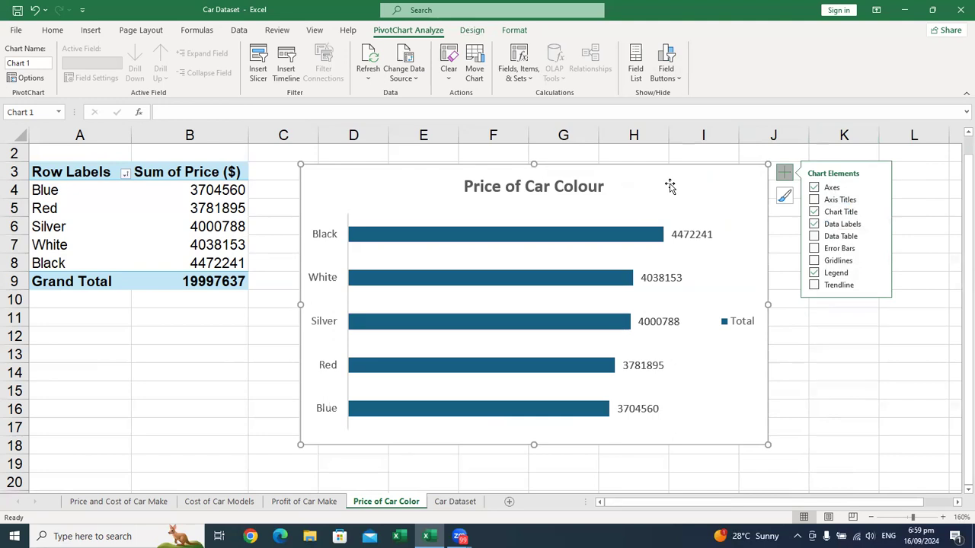
{"action": "left_click", "coordinate": [814, 273]}
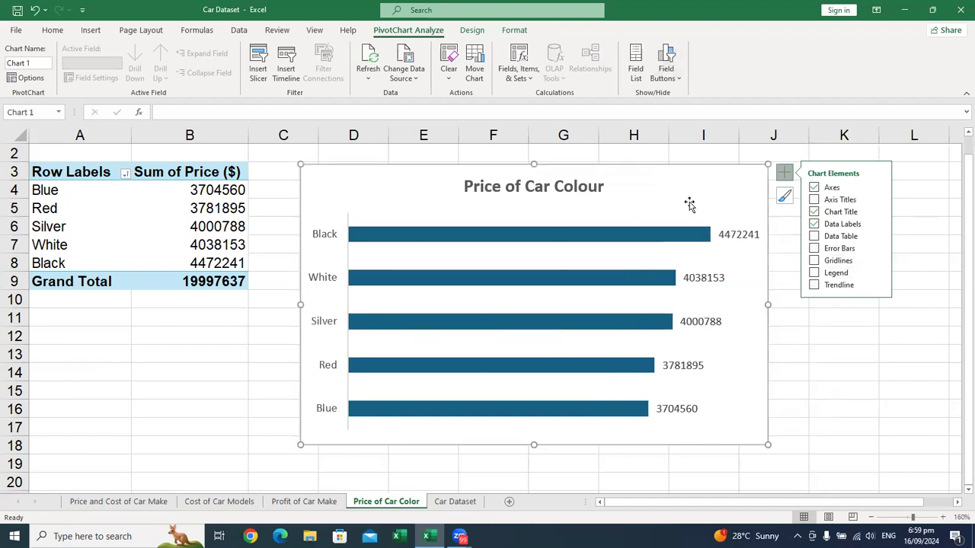
{"action": "left_click", "coordinate": [811, 332]}
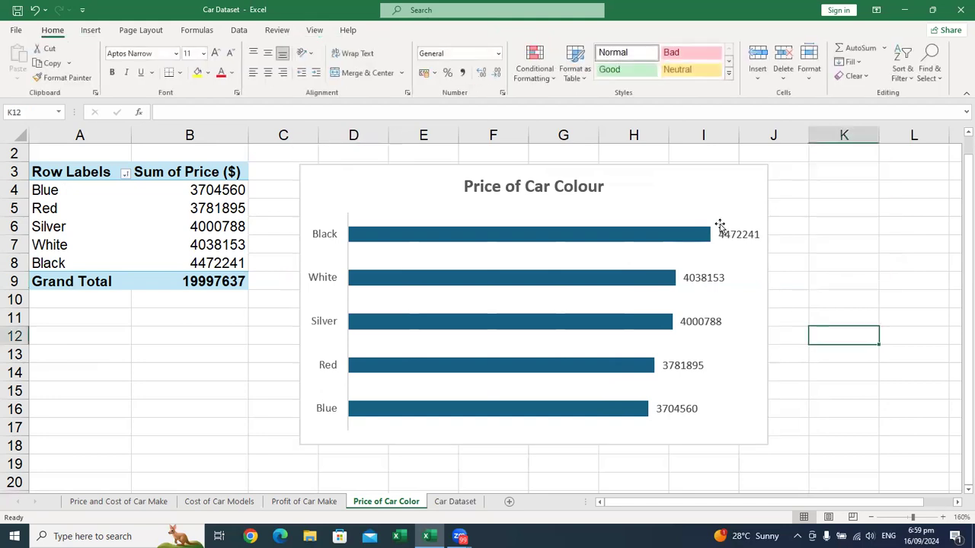
Step: Apply chart Style 12 to the Price of Car Colour bar chart
{"action": "left_click", "coordinate": [658, 169]}
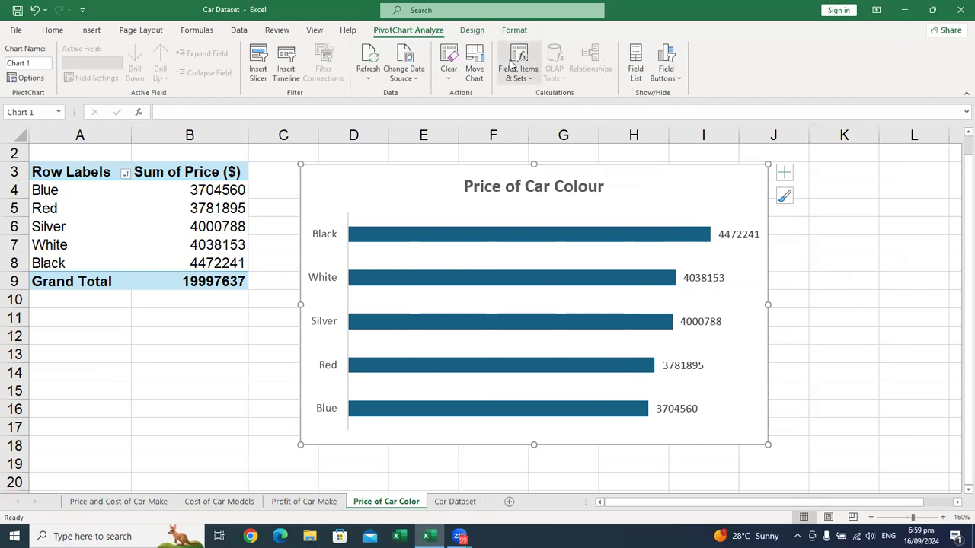
{"action": "left_click", "coordinate": [474, 32]}
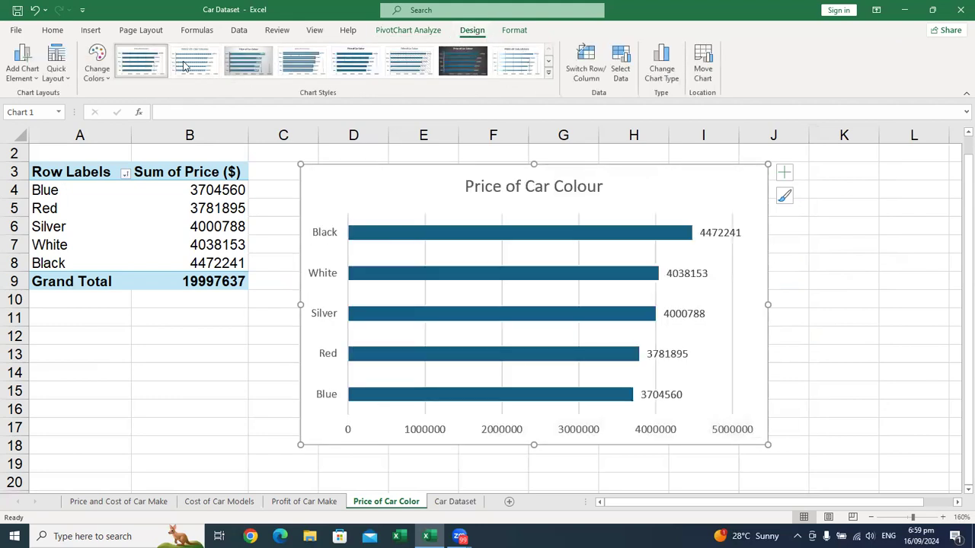
{"action": "left_click", "coordinate": [548, 72]}
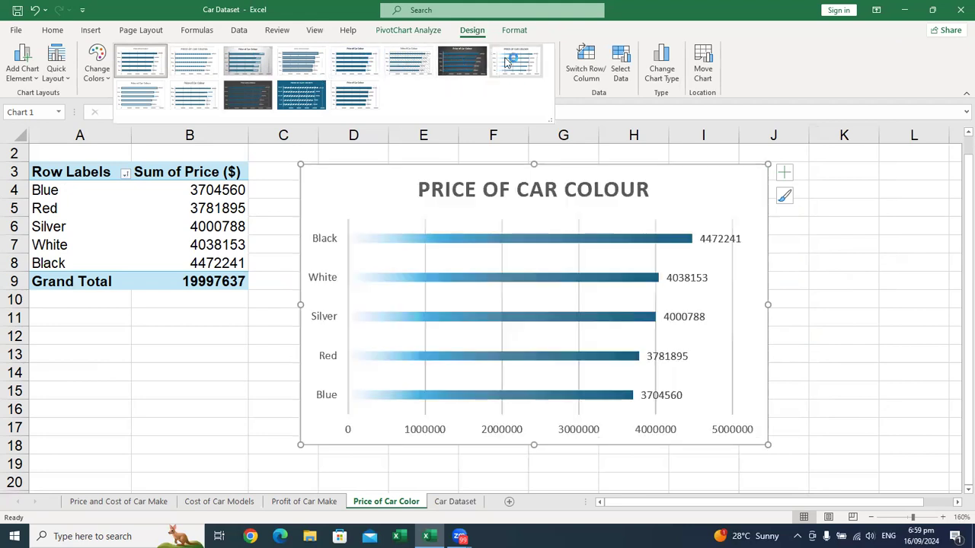
{"action": "left_click", "coordinate": [185, 100]}
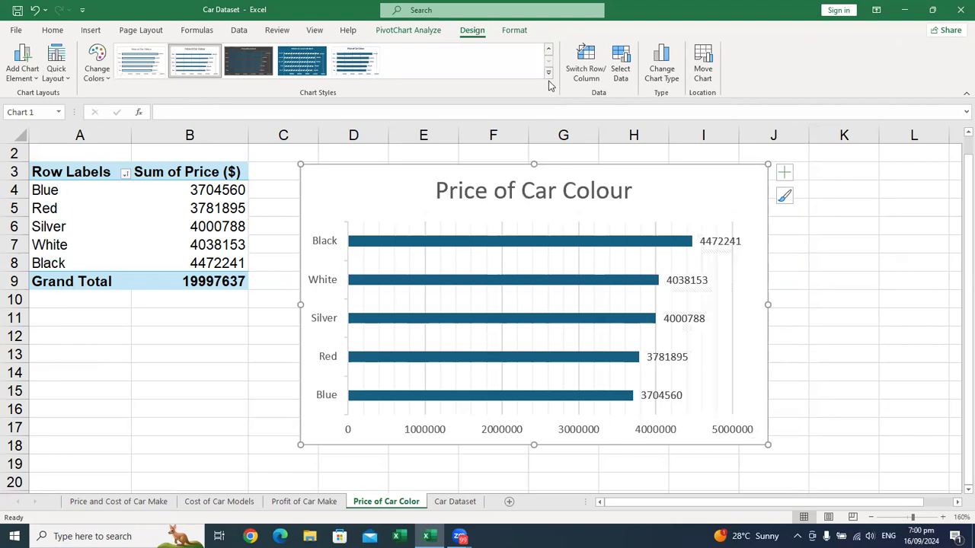
{"action": "left_click", "coordinate": [548, 73]}
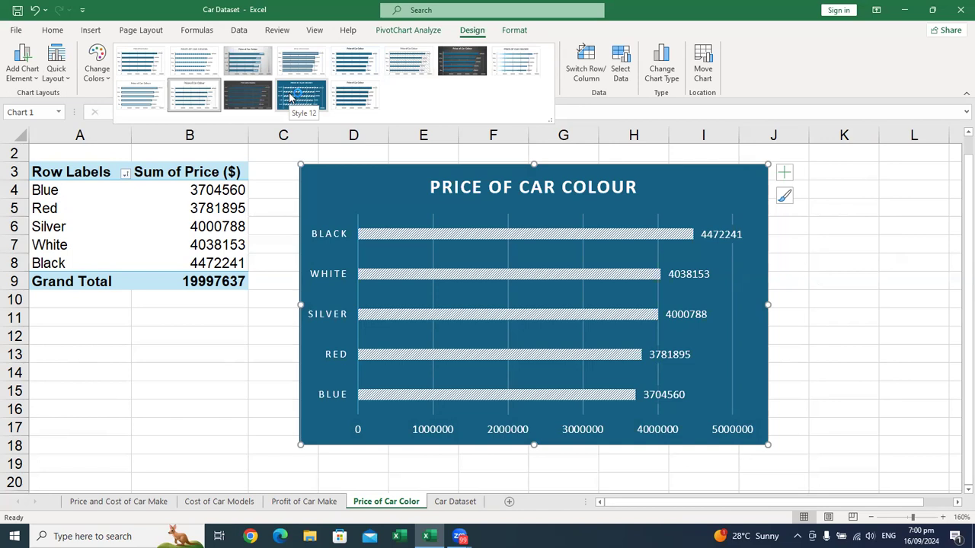
{"action": "left_click", "coordinate": [289, 96]}
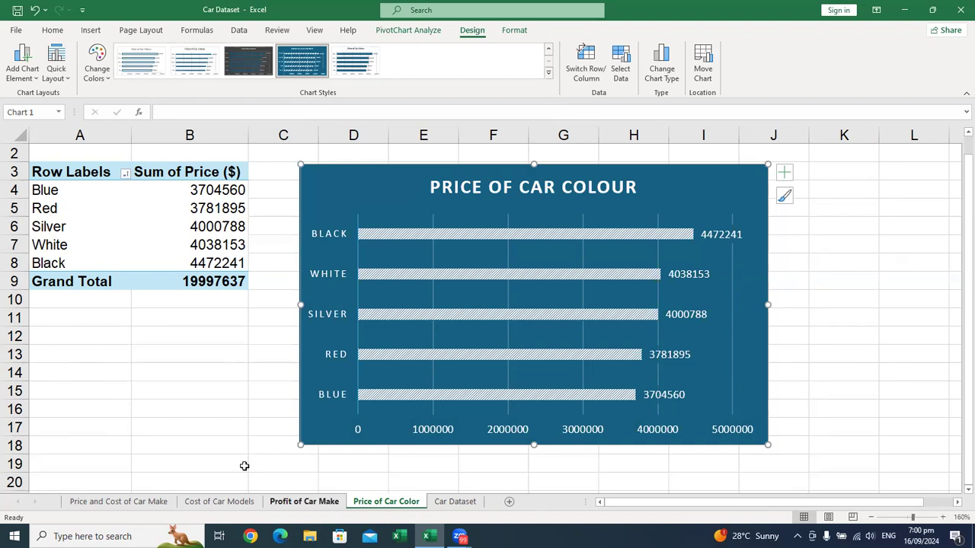
Step: Apply the chart style with a solid blue background and white slices to the Profit of Car Make pie chart
{"action": "left_click", "coordinate": [304, 502]}
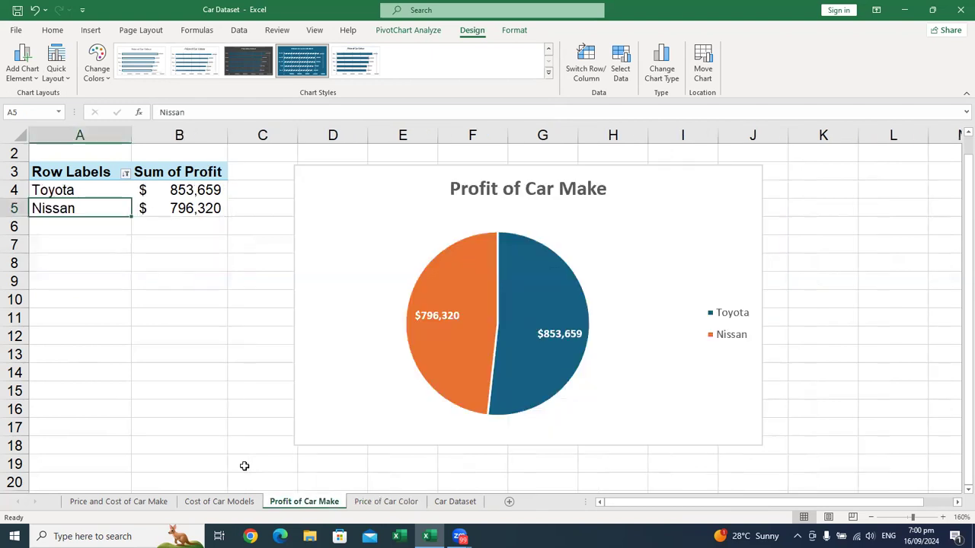
{"action": "left_click", "coordinate": [623, 208]}
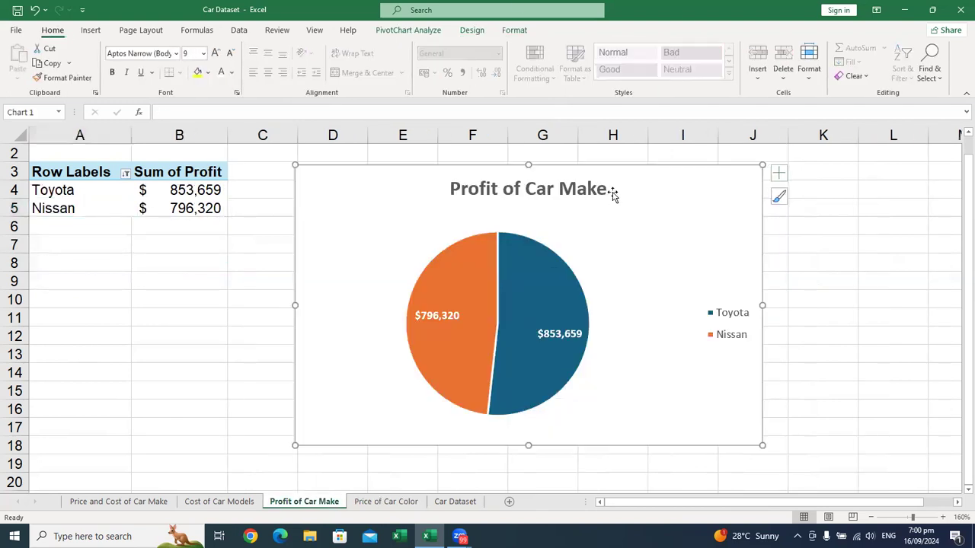
{"action": "left_click", "coordinate": [474, 31]}
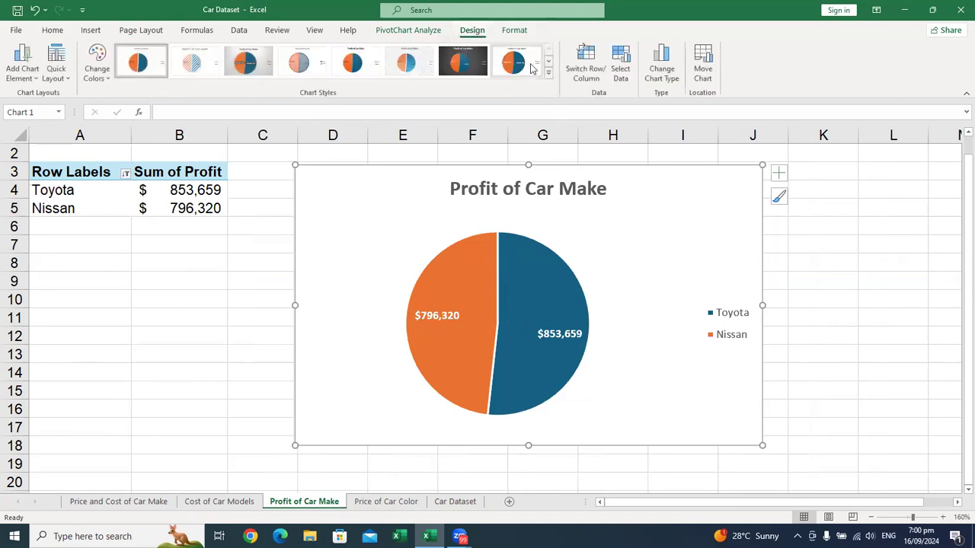
{"action": "left_click", "coordinate": [549, 77]}
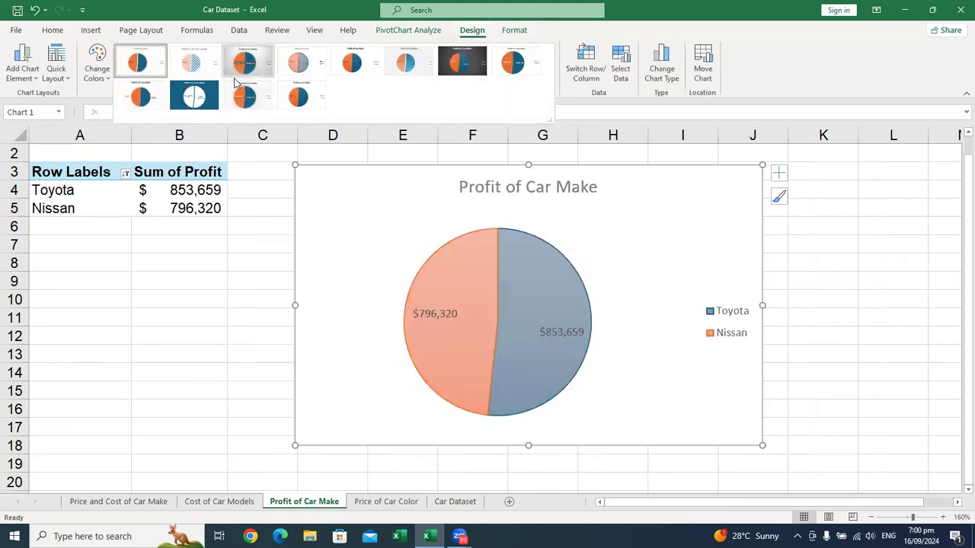
{"action": "left_click", "coordinate": [200, 64]}
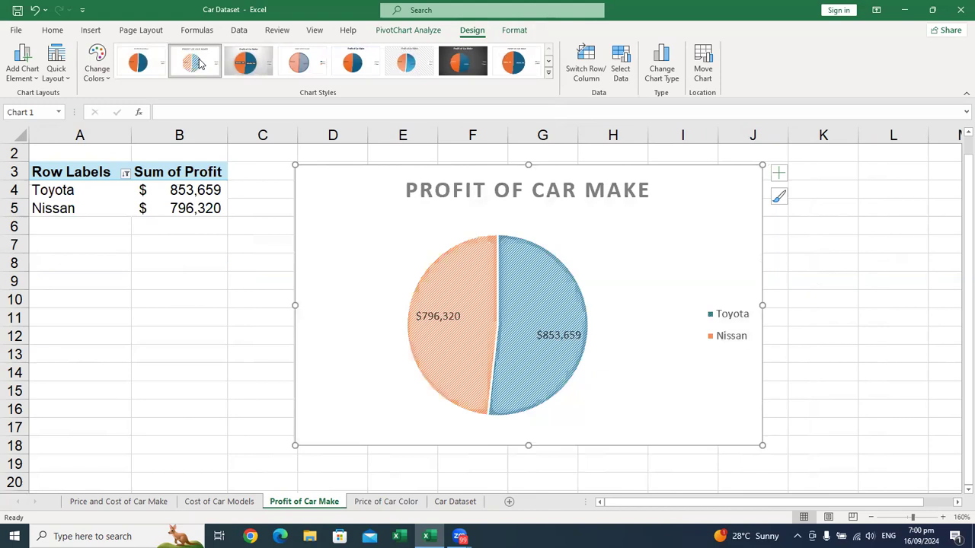
{"action": "left_click", "coordinate": [549, 72]}
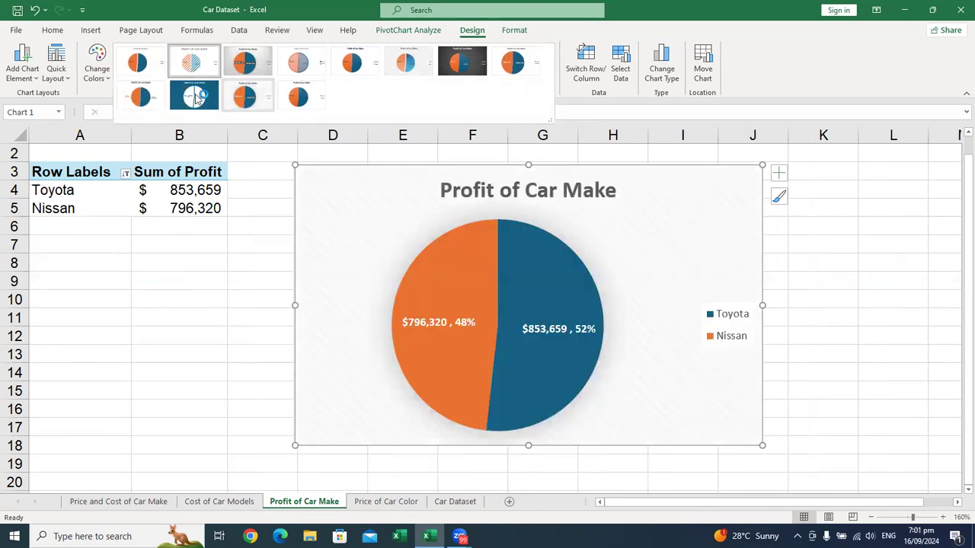
{"action": "left_click", "coordinate": [195, 97]}
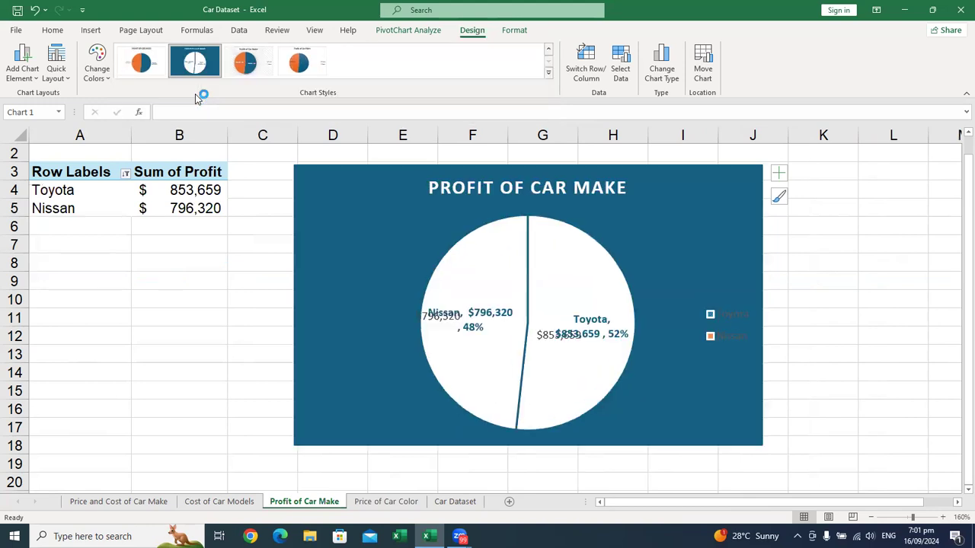
Step: Apply the chart style with a solid blue background to the line chart on the Cost of Car Models sheet
{"action": "left_click", "coordinate": [232, 500]}
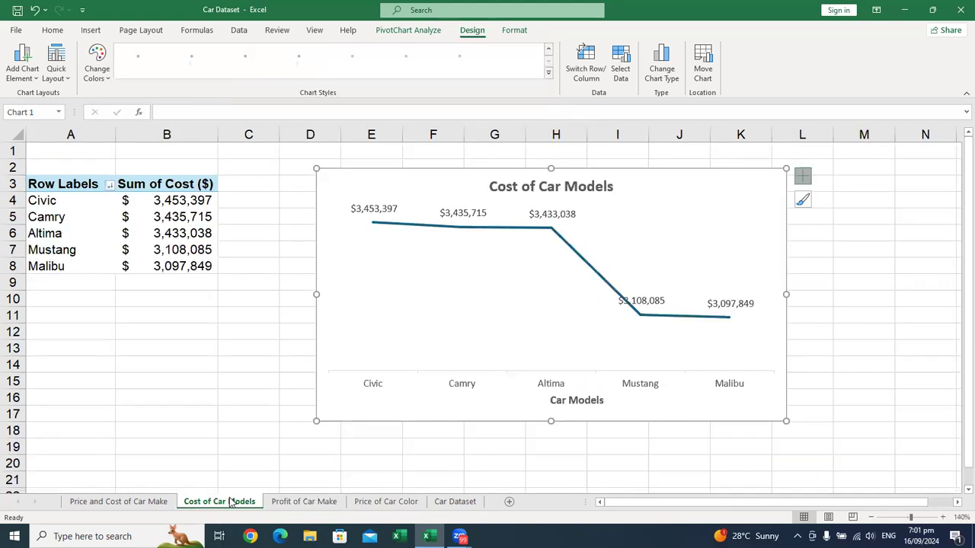
{"action": "left_click", "coordinate": [548, 73]}
{"action": "left_click", "coordinate": [312, 97]}
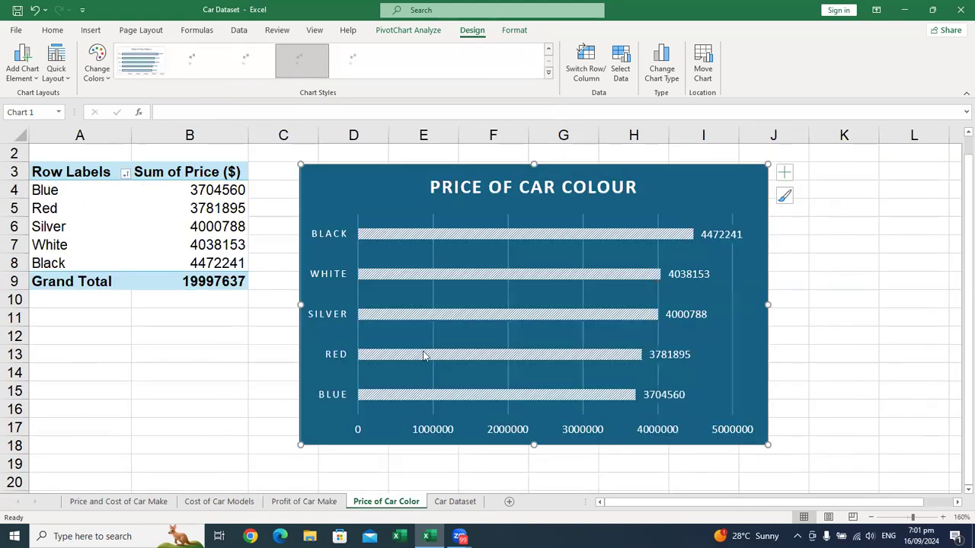
{"action": "right_click", "coordinate": [651, 180]}
{"action": "left_click", "coordinate": [702, 280]}
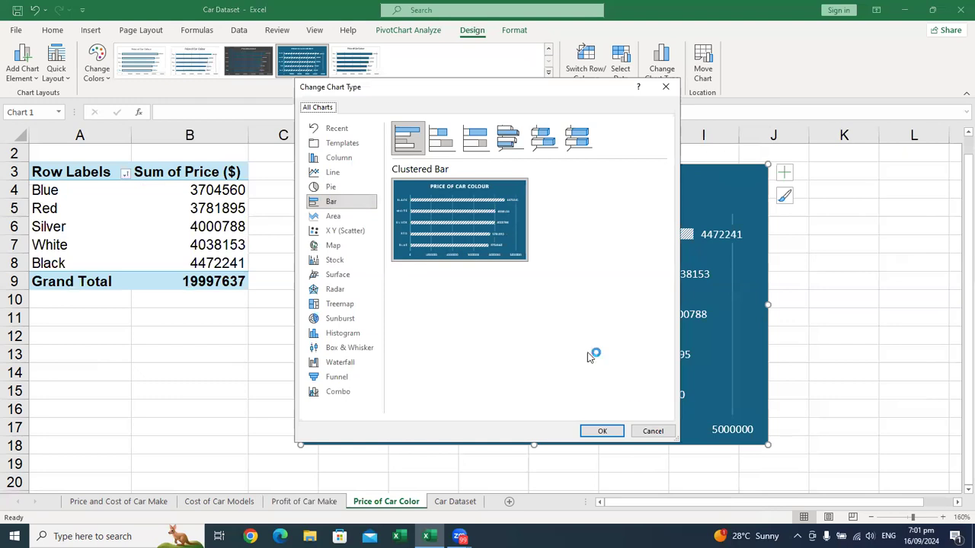
{"action": "left_click", "coordinate": [657, 432]}
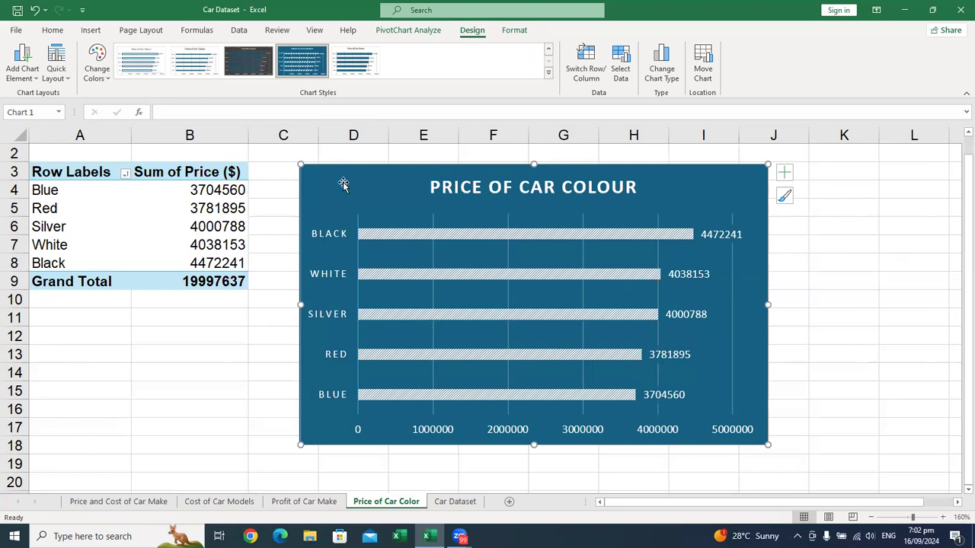
Step: Show the field list of the car colour PivotTable on the Price of Car Color sheet
{"action": "left_click", "coordinate": [137, 221]}
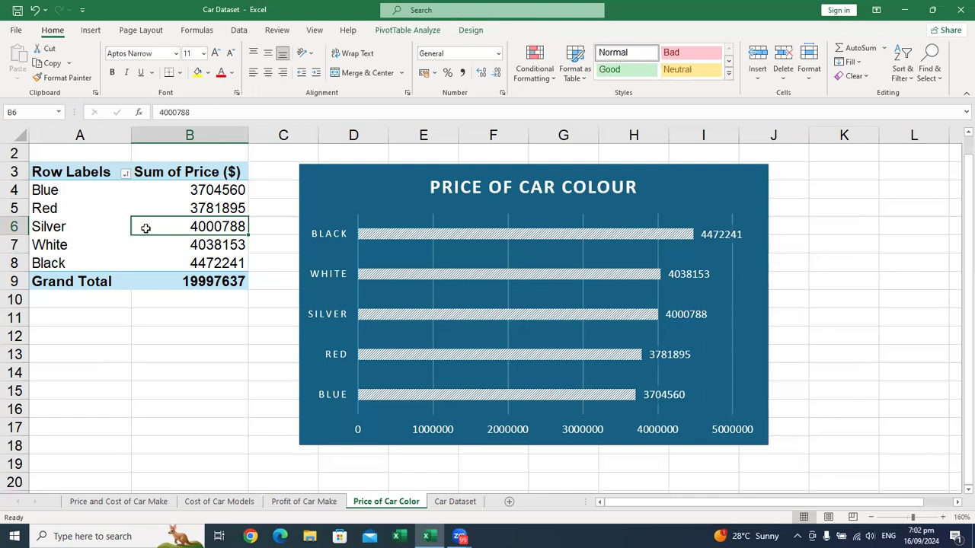
{"action": "right_click", "coordinate": [147, 229]}
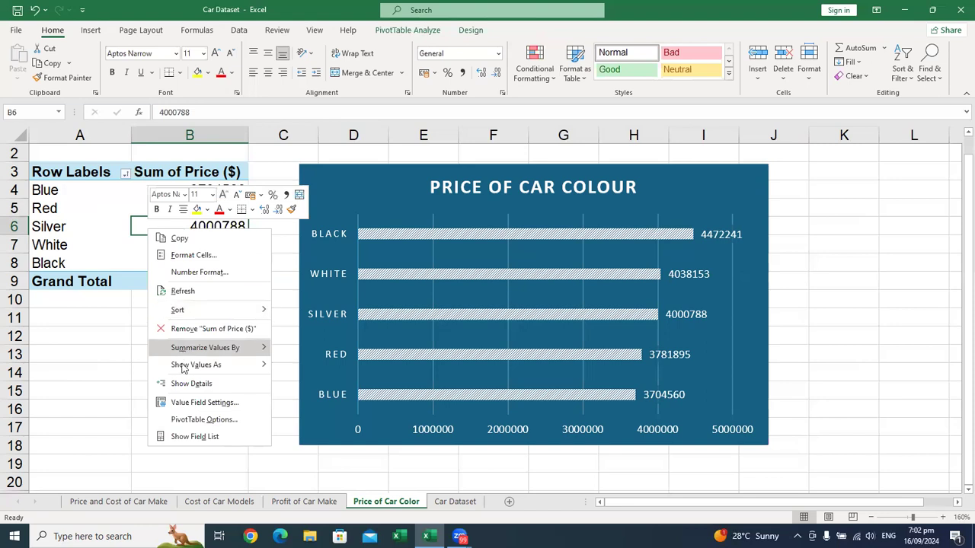
{"action": "left_click", "coordinate": [198, 435]}
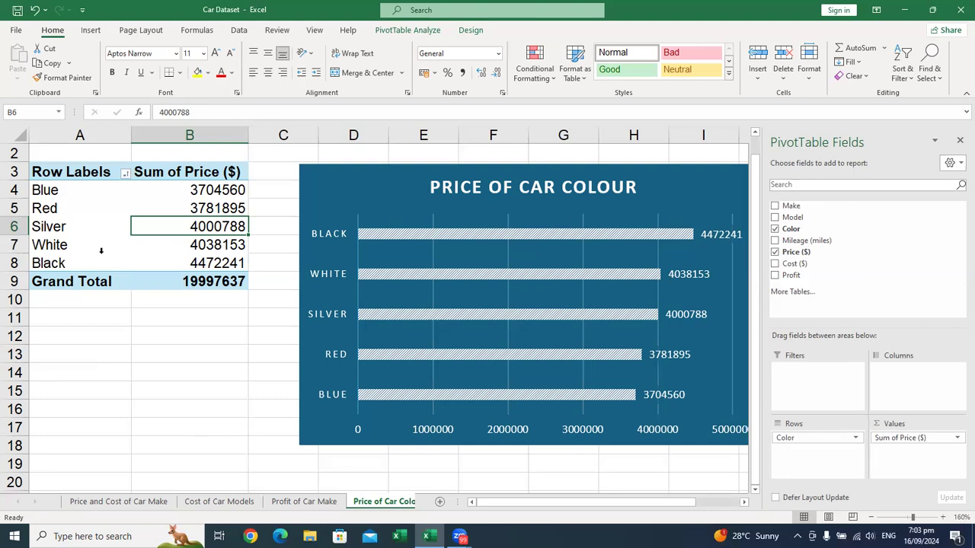
Step: Turn off the grand totals for rows and columns in the car colour PivotTable
{"action": "right_click", "coordinate": [151, 231]}
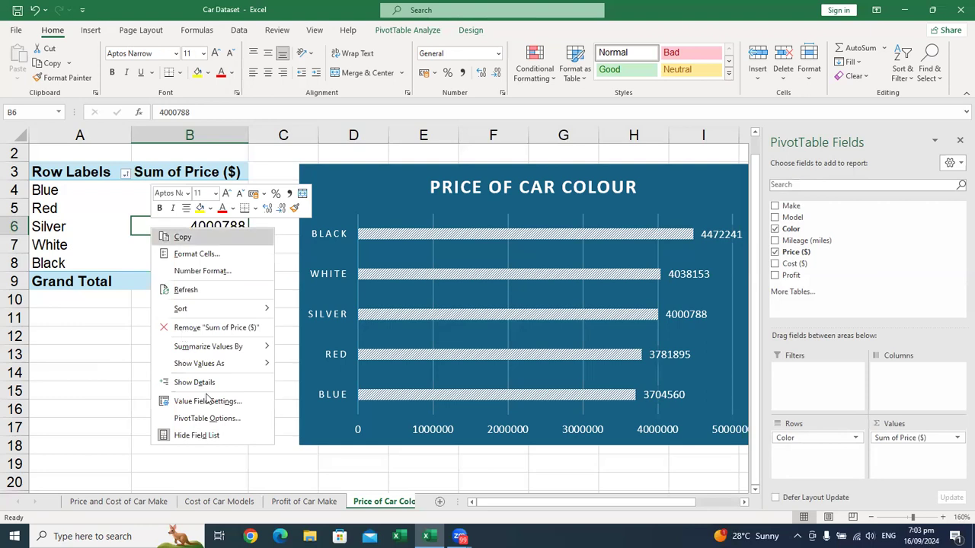
{"action": "left_click", "coordinate": [207, 419]}
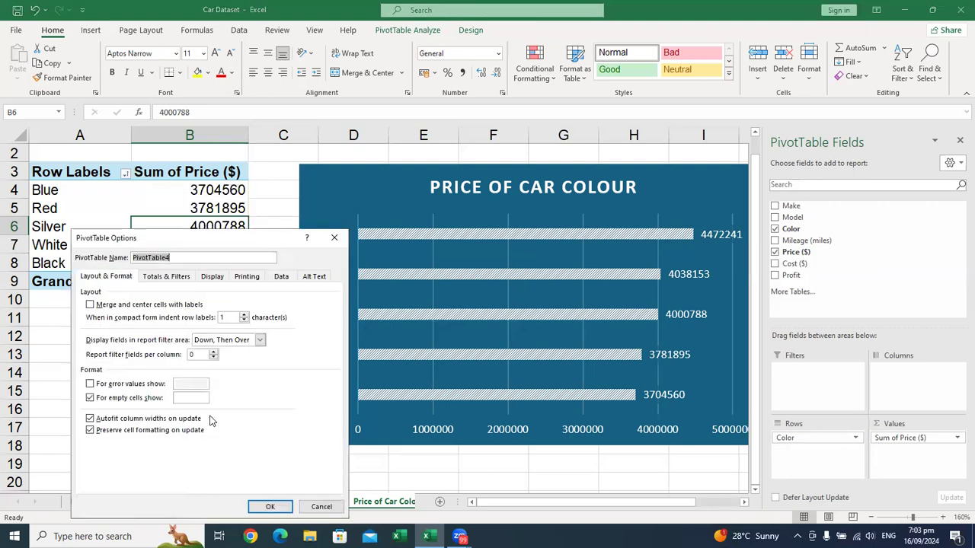
{"action": "left_click", "coordinate": [168, 277]}
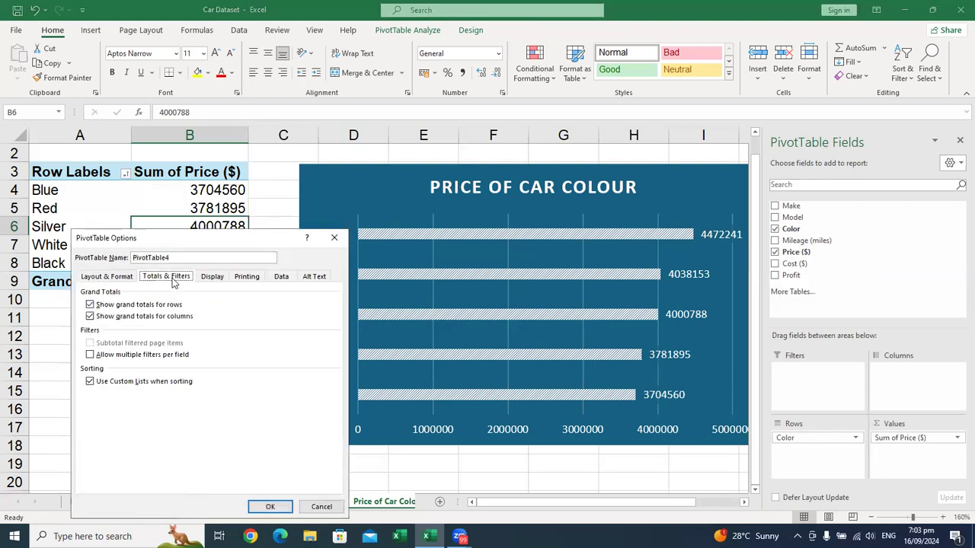
{"action": "left_click", "coordinate": [132, 304]}
{"action": "left_click", "coordinate": [122, 317]}
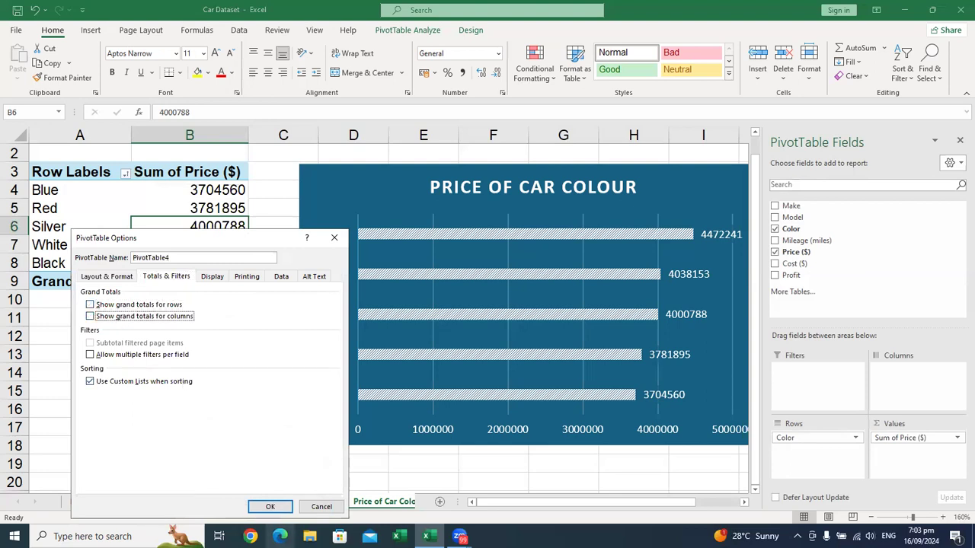
{"action": "left_click", "coordinate": [270, 508]}
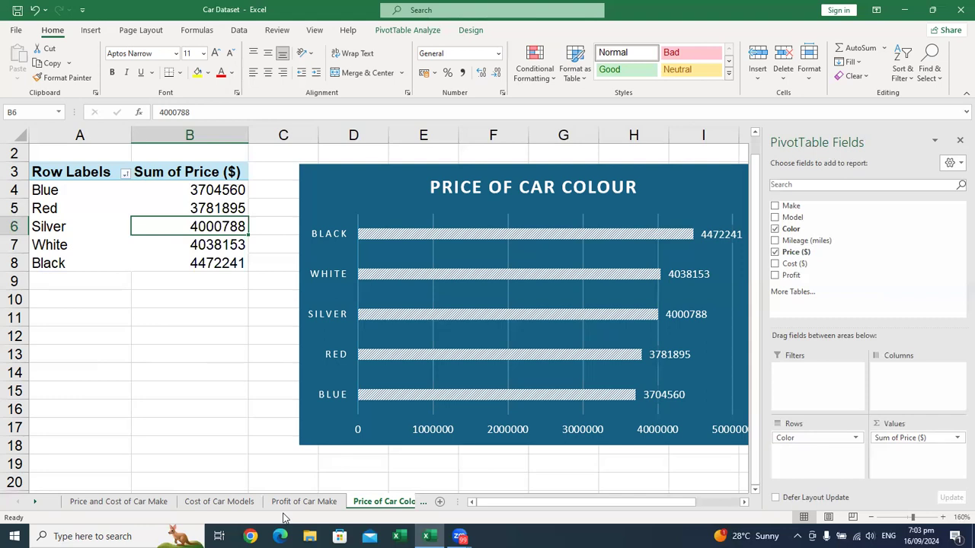
Step: Hide the field list on the Price and Cost of Car Make sheet and remove the gridlines from its column chart
{"action": "left_click", "coordinate": [98, 503]}
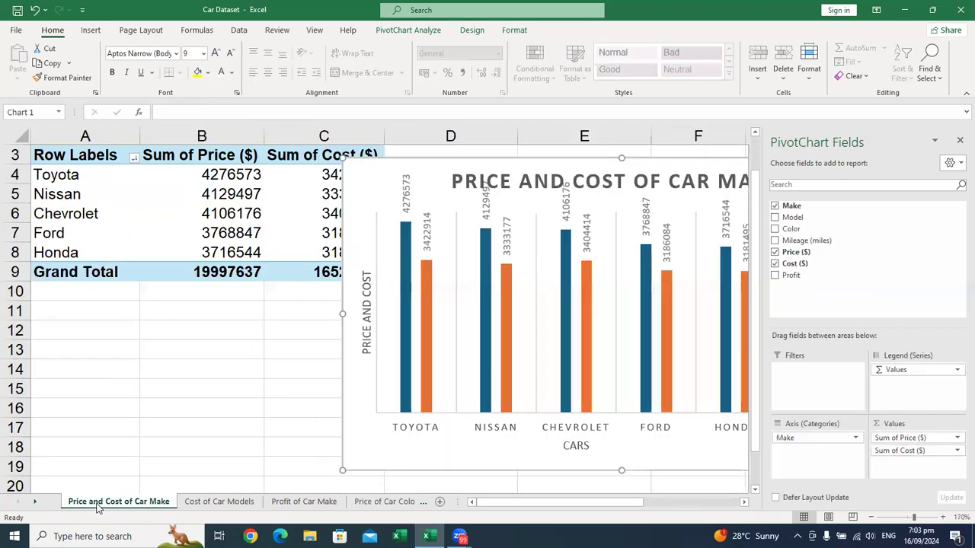
{"action": "left_click", "coordinate": [959, 140]}
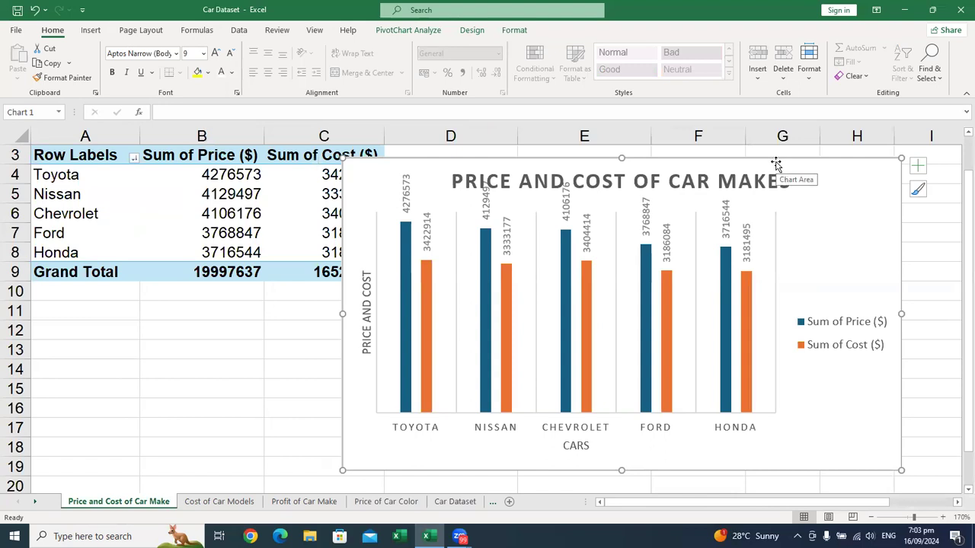
{"action": "left_click", "coordinate": [917, 166]}
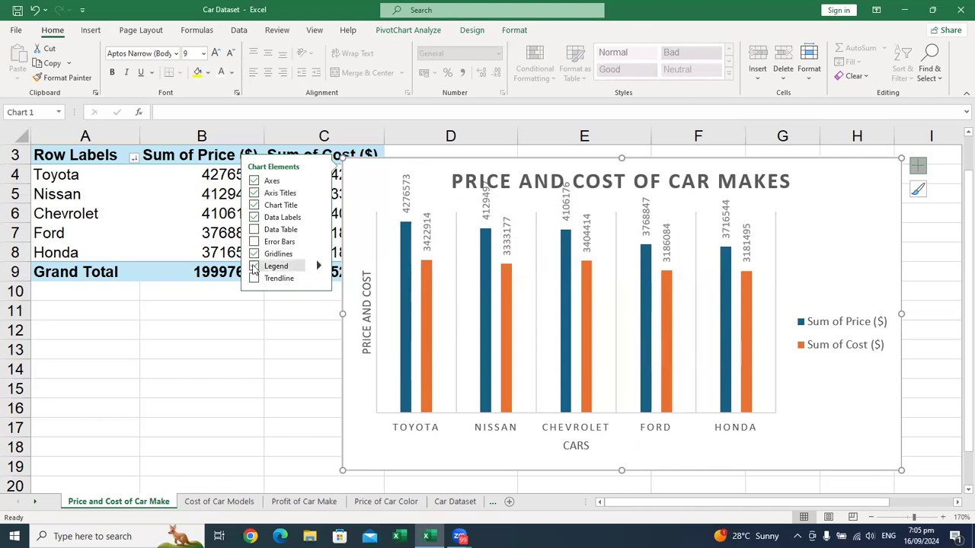
{"action": "left_click", "coordinate": [255, 254]}
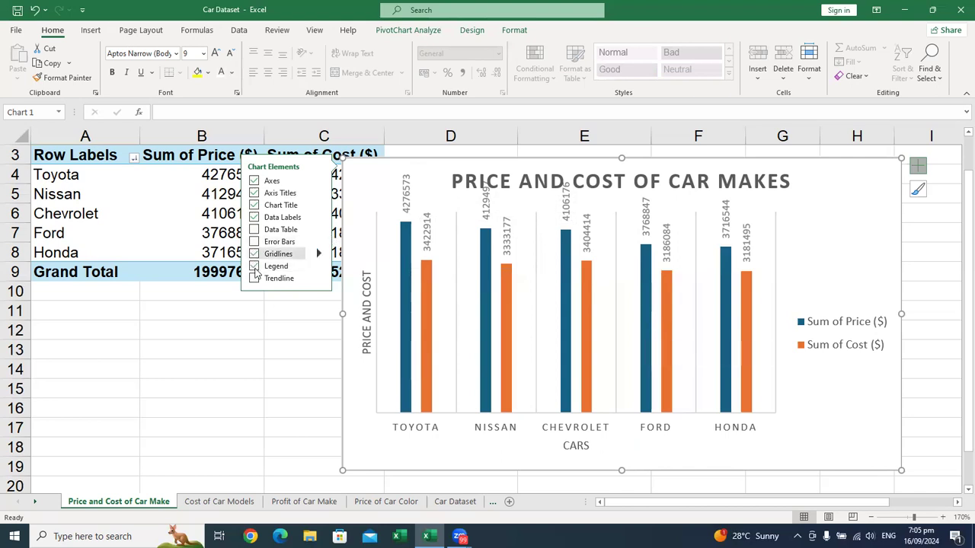
{"action": "left_click", "coordinate": [254, 255]}
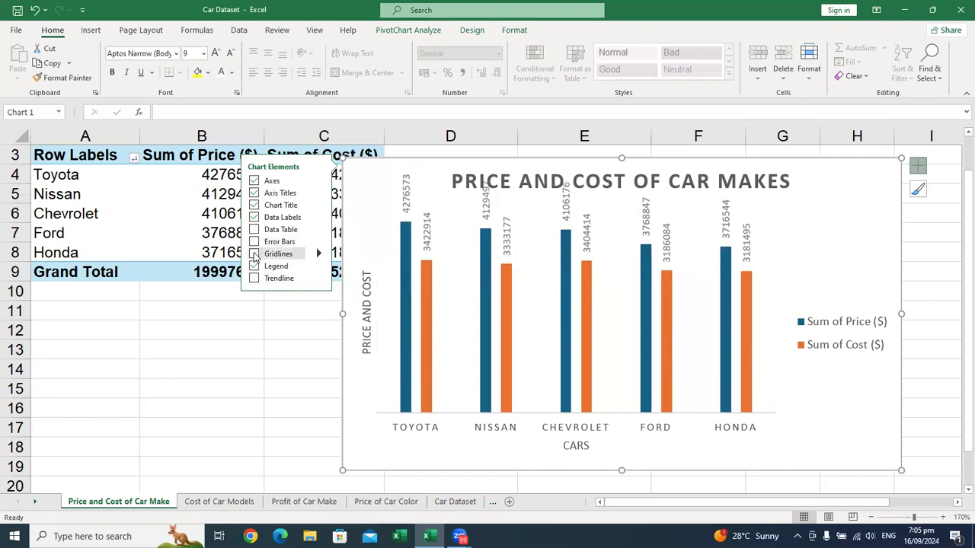
{"action": "left_click", "coordinate": [254, 254]}
{"action": "left_click", "coordinate": [256, 268]}
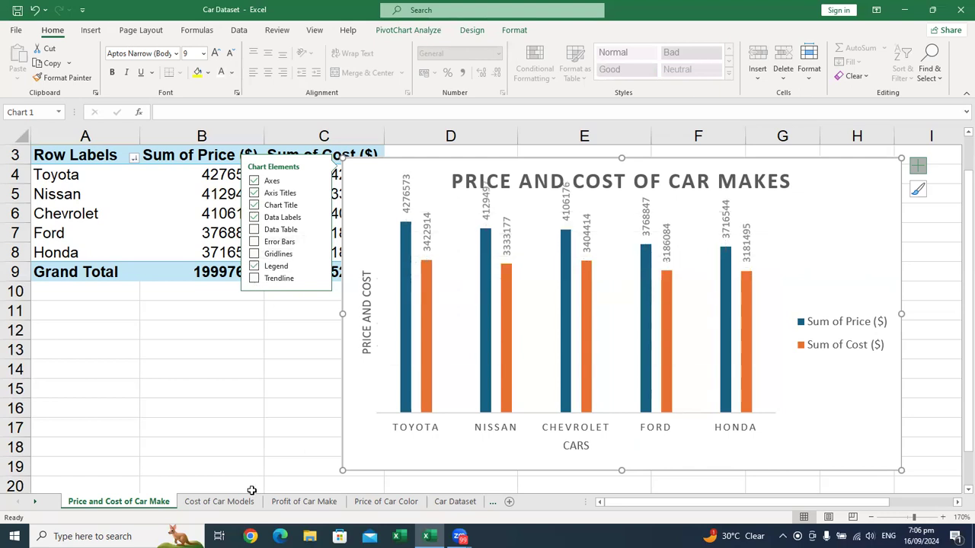
Step: Review the line chart's elements on the Cost of Car Models sheet and compare the charts on the other PivotTable sheets
{"action": "left_click", "coordinate": [226, 503]}
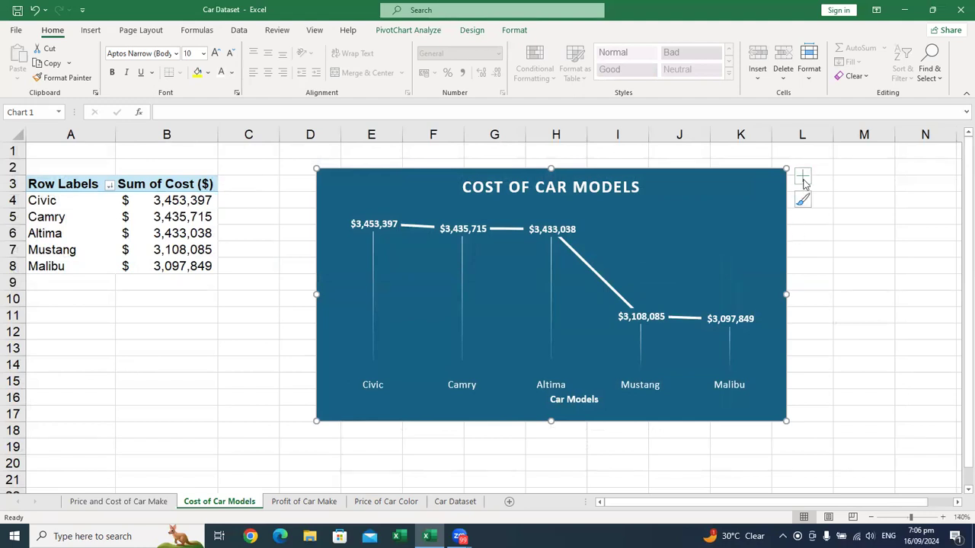
{"action": "left_click", "coordinate": [803, 180]}
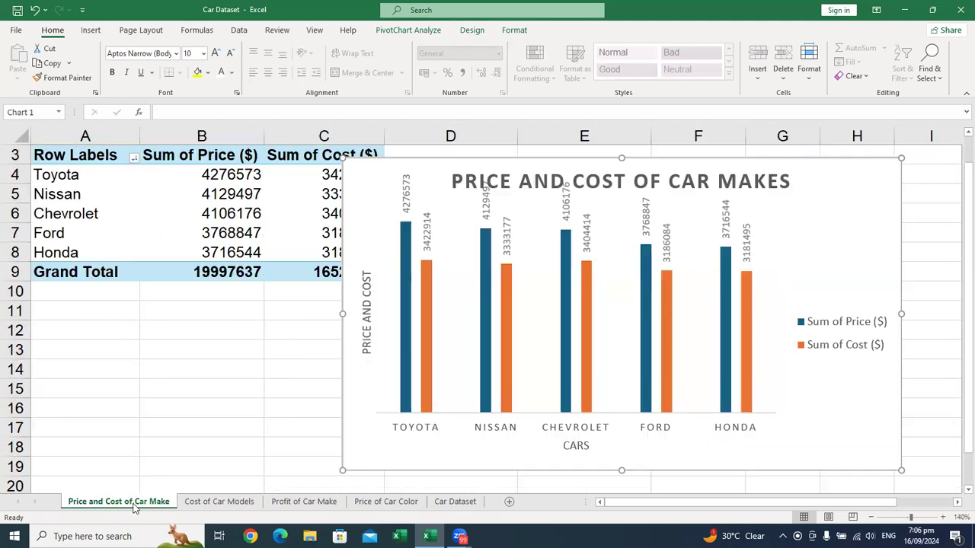
{"action": "left_click", "coordinate": [134, 506]}
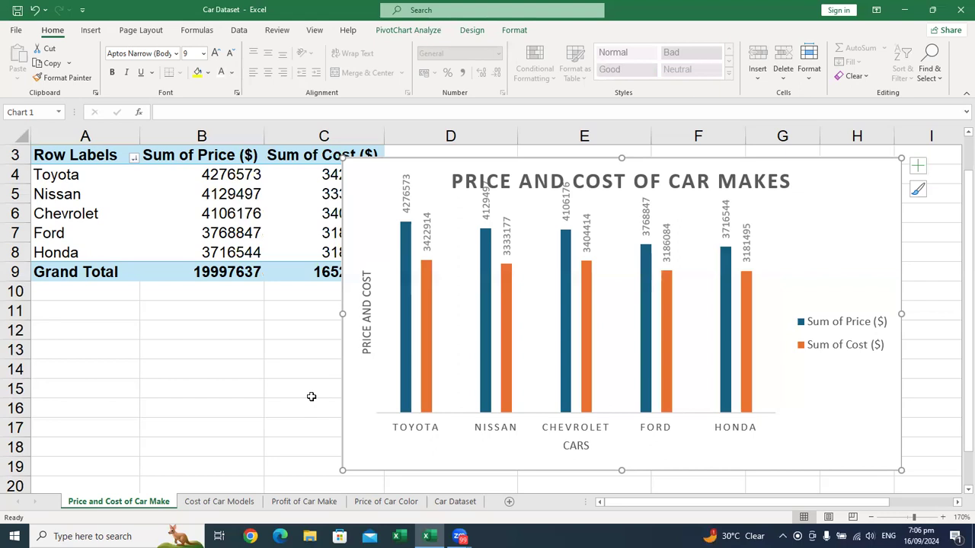
{"action": "left_click", "coordinate": [218, 502]}
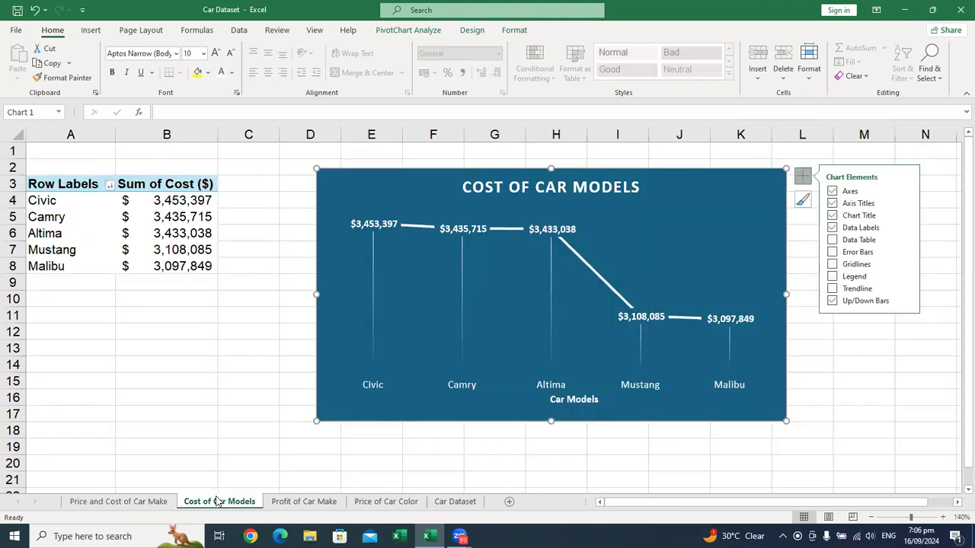
{"action": "key", "text": "ctrl+Page_Down"}
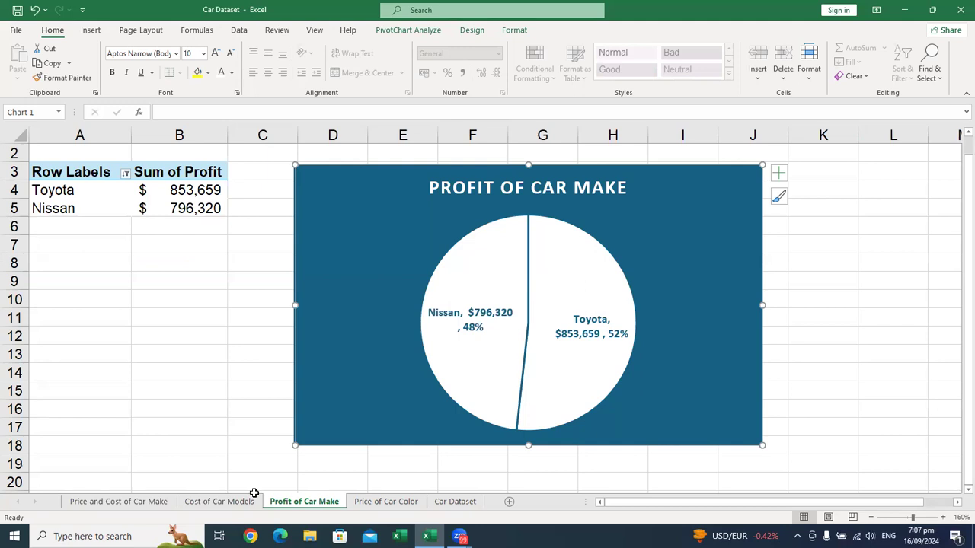
{"action": "key", "text": "ctrl+Page_Down"}
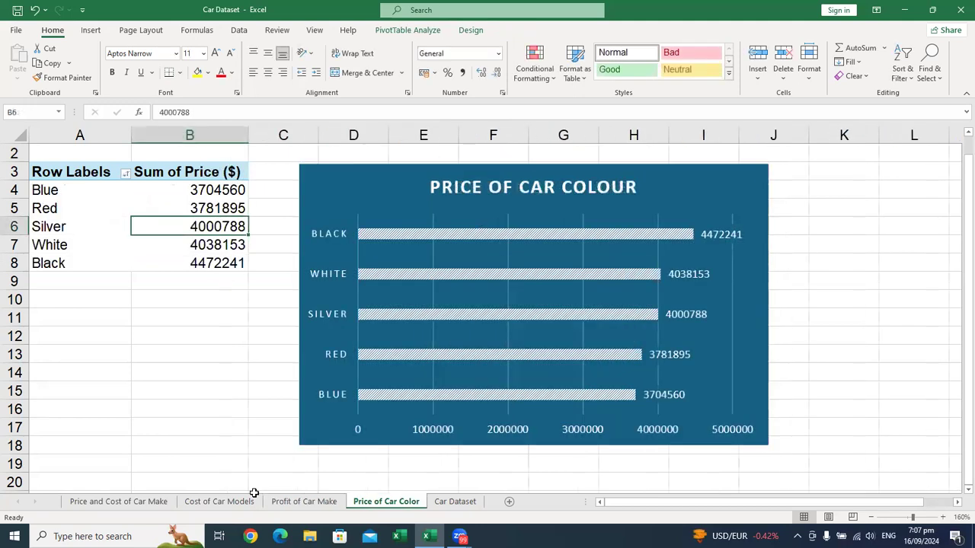